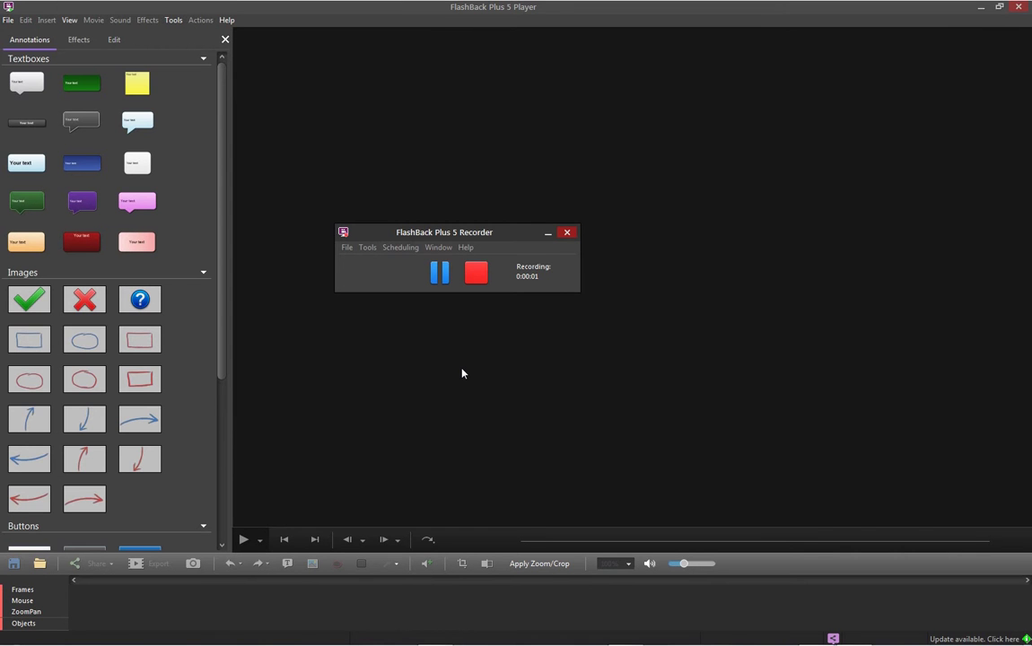
Switch to Corel Painter and examine the cuff reference.jpg image.
{"action": "key", "text": "alt+Tab"}
{"action": "key", "text": "alt+Tab"}
{"action": "key", "text": "alt+Tab"}
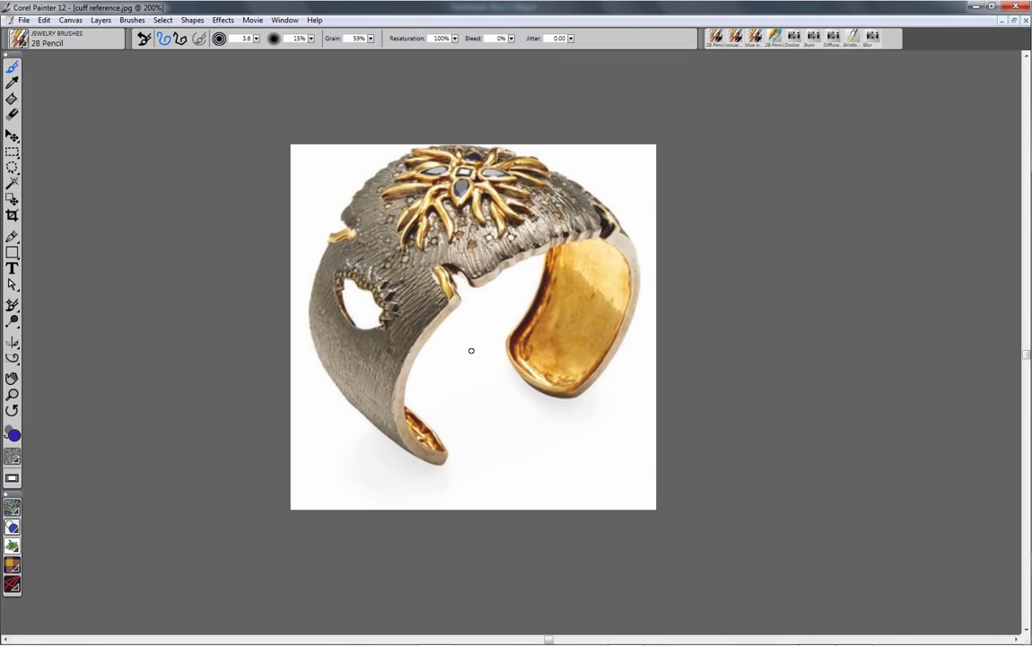
Switch to the untitled Rhinoceros document.
{"action": "key", "text": "alt+Tab"}
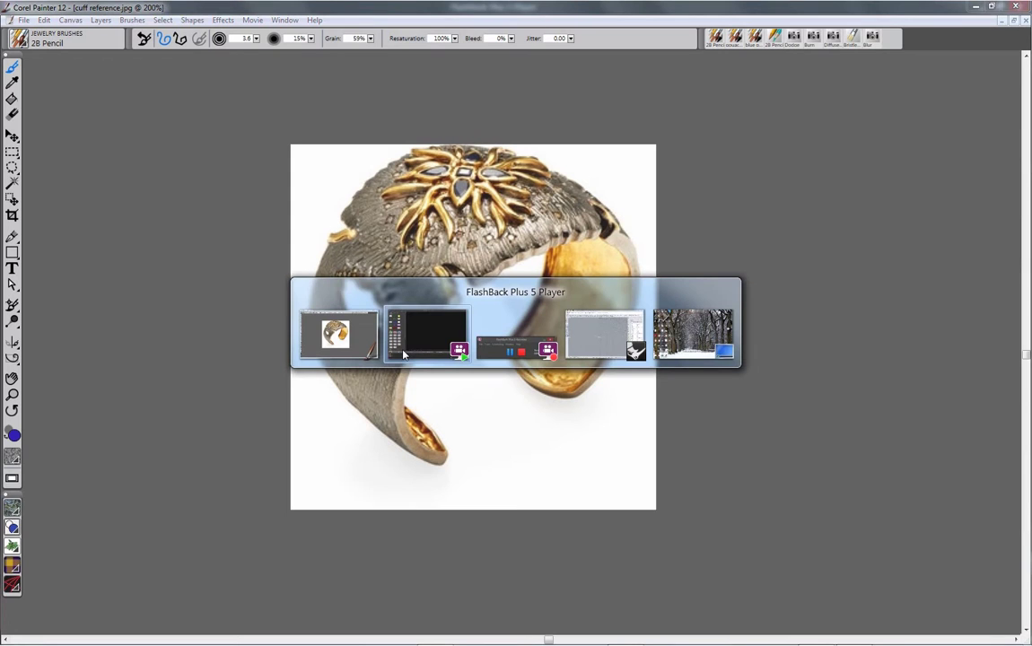
{"action": "key", "text": "alt+Tab"}
{"action": "key", "text": "alt+Tab"}
{"action": "key", "text": "alt+Tab"}
{"action": "key", "text": "alt+Tab"}
{"action": "key", "text": "alt+Tab"}
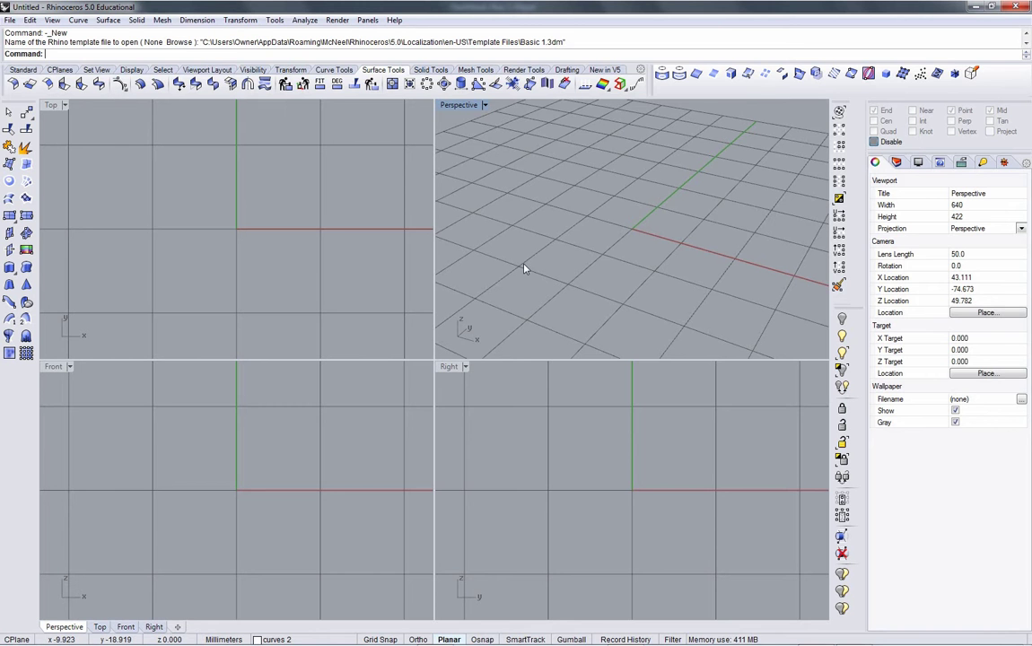
Switch to Corel Painter, open eliptical bangle scan-CF.jpg from the cuff templates folder and move its window clear of the cuff reference.
{"action": "key", "text": "alt+Tab"}
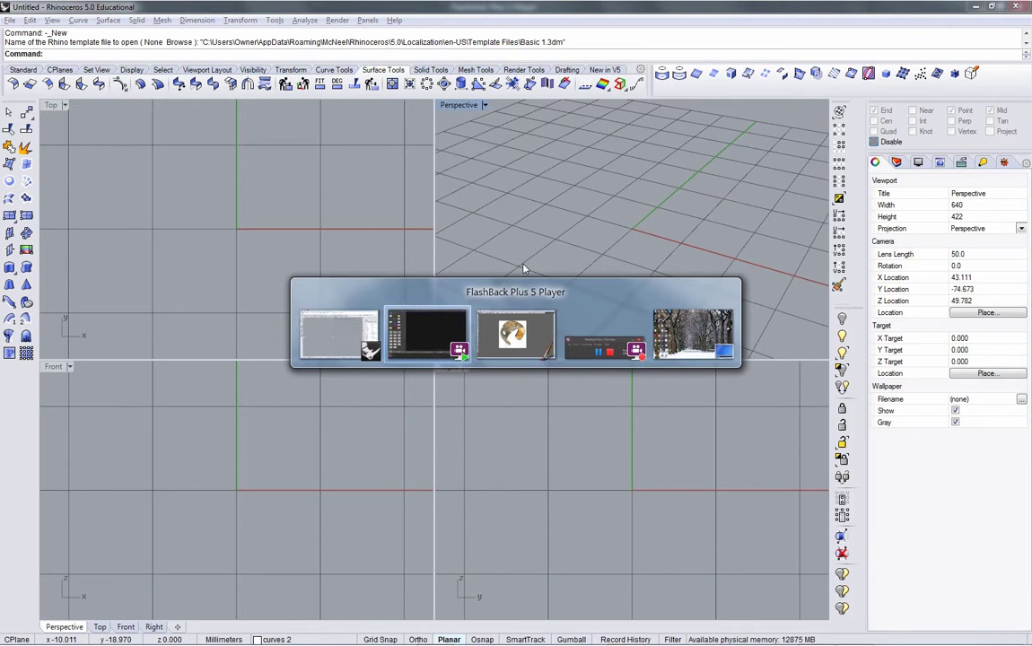
{"action": "key", "text": "alt+Tab"}
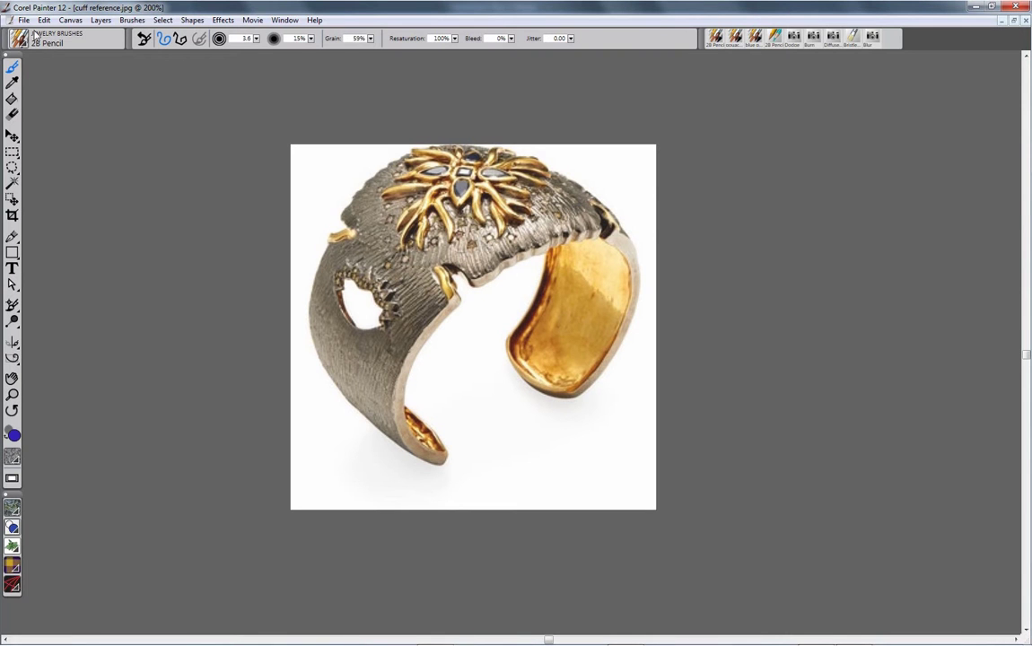
{"action": "left_click", "coordinate": [23, 20]}
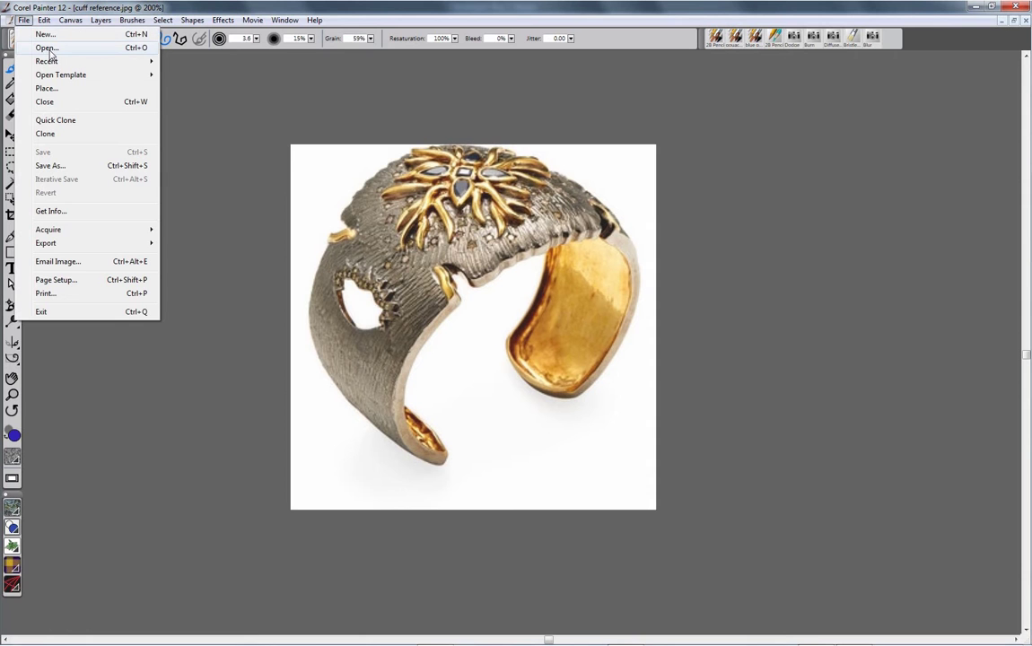
{"action": "left_click", "coordinate": [48, 48]}
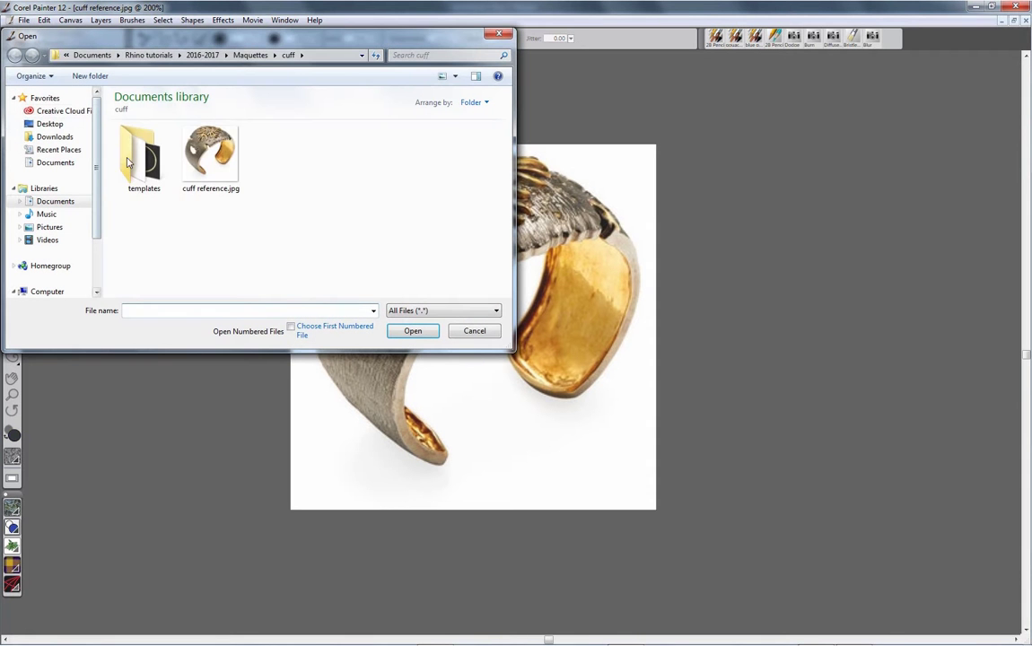
{"action": "double_click", "coordinate": [130, 168]}
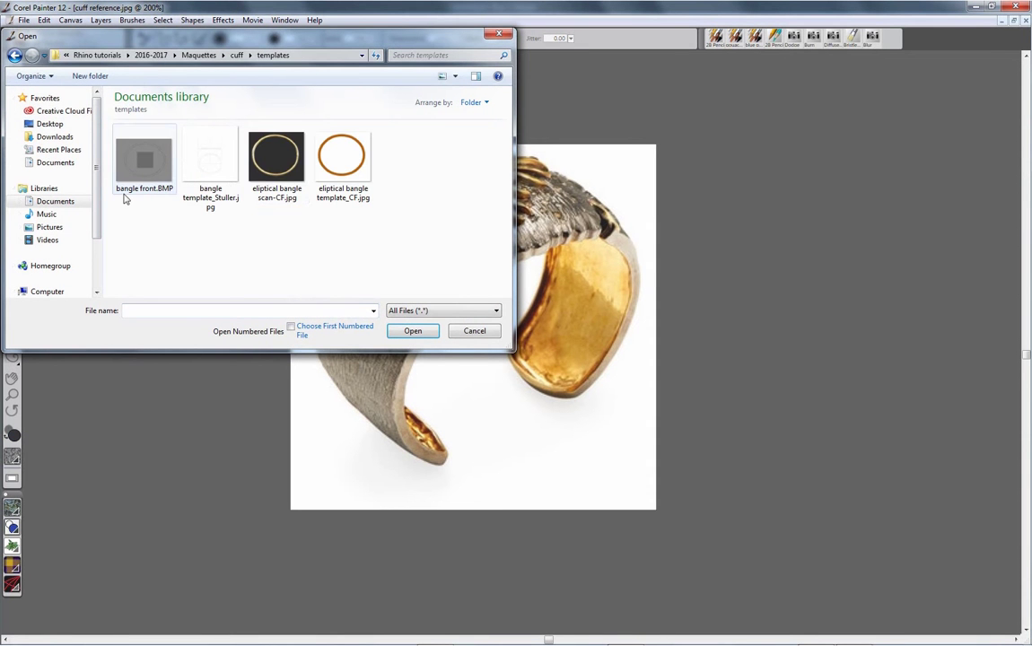
{"action": "double_click", "coordinate": [278, 162]}
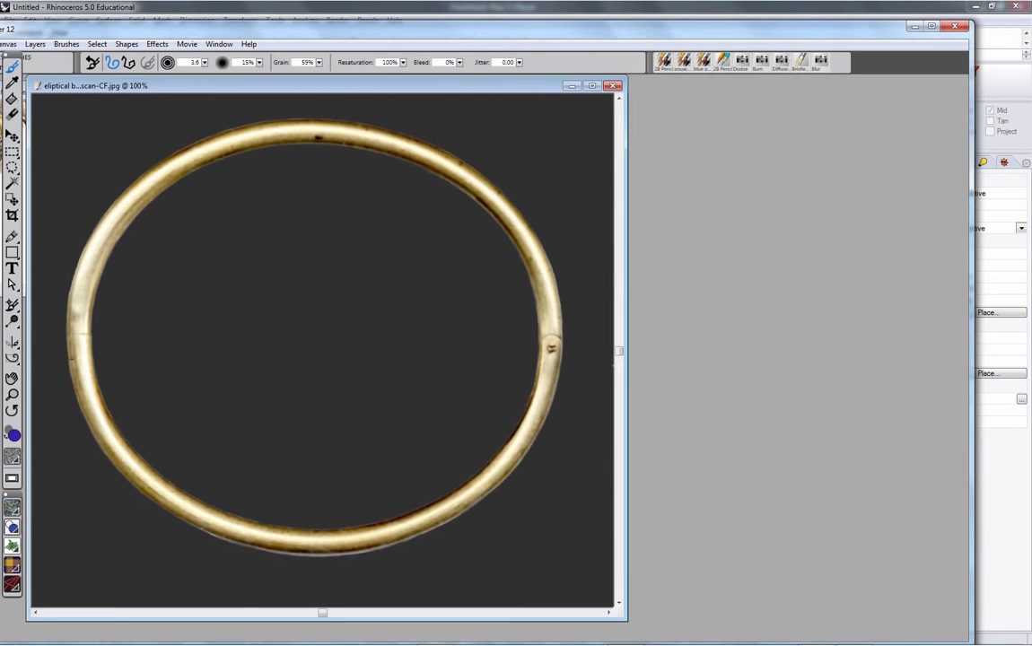
{"action": "left_click_drag", "start_coordinate": [384, 86], "coordinate": [475, 91]}
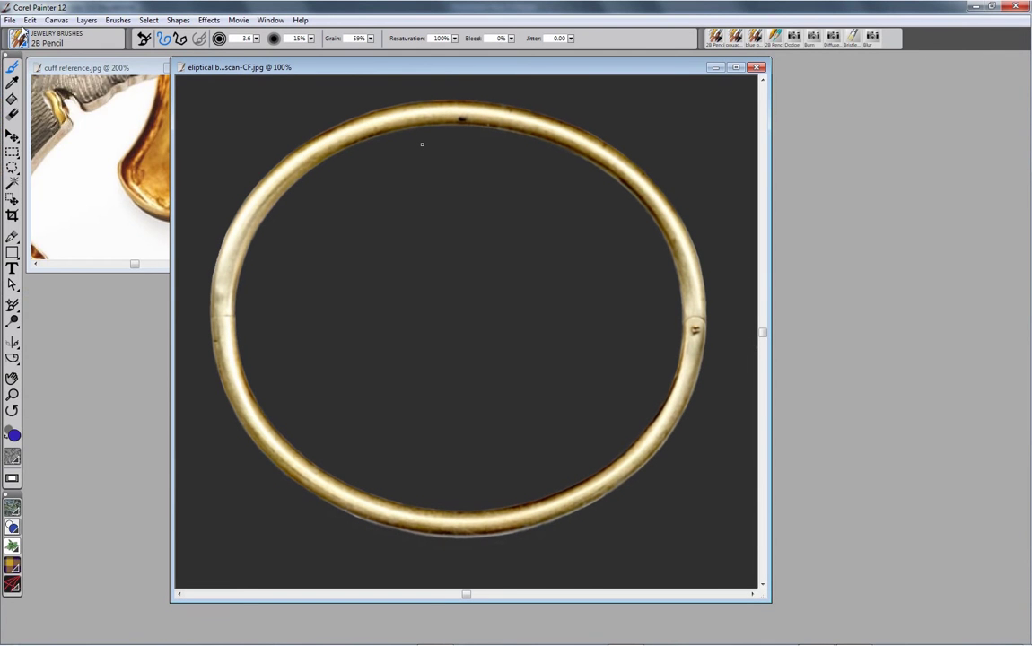
Create a new white image 1 inch wide and 1 inch high at 300 pixels per inch.
{"action": "key", "text": "alt+f"}
{"action": "key", "text": "Return"}
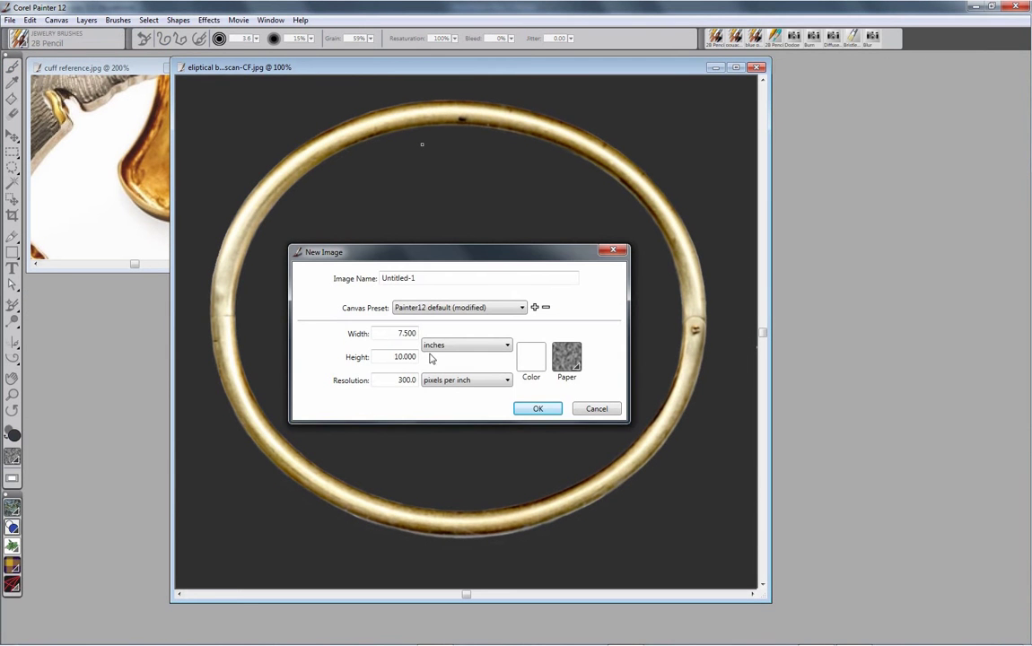
{"action": "left_click_drag", "start_coordinate": [397, 333], "coordinate": [426, 333]}
{"action": "type", "text": "1"}
{"action": "key", "text": "Tab"}
{"action": "type", "text": "1"}
{"action": "left_click", "coordinate": [529, 409]}
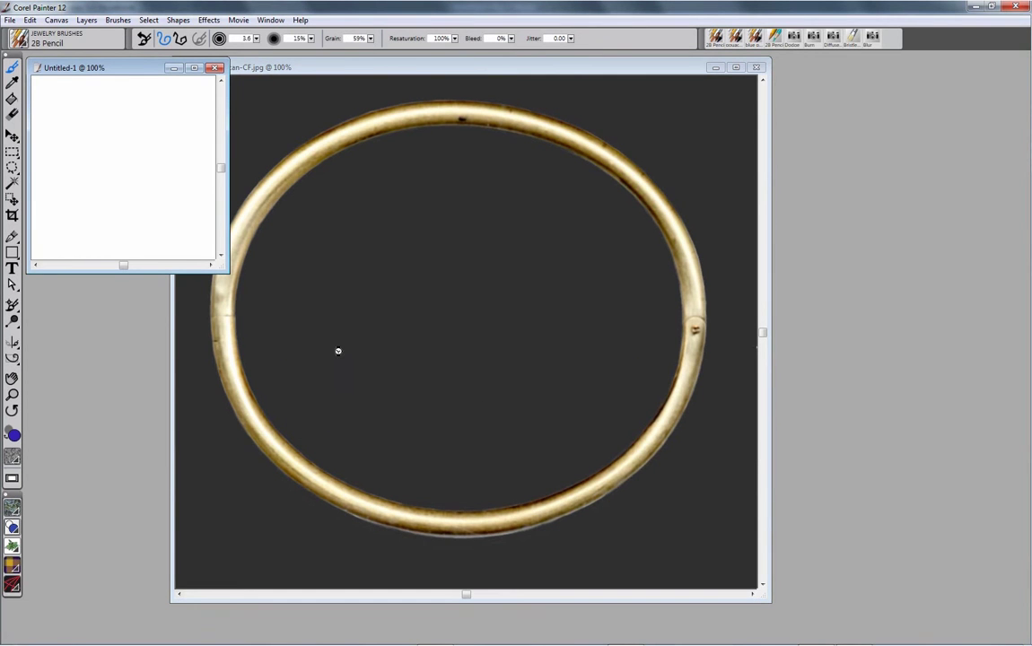
Paste the one-inch white square into the bangle scan and close the untitled image.
{"action": "left_click", "coordinate": [491, 148]}
{"action": "key", "text": "ctrl+v"}
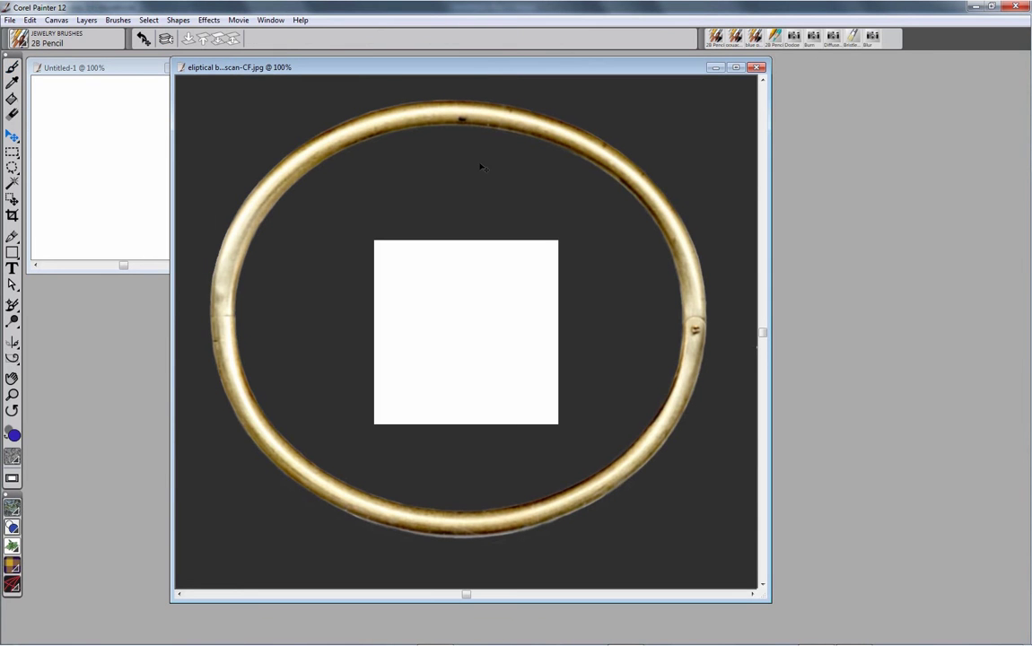
{"action": "left_click_drag", "start_coordinate": [142, 66], "coordinate": [116, 80]}
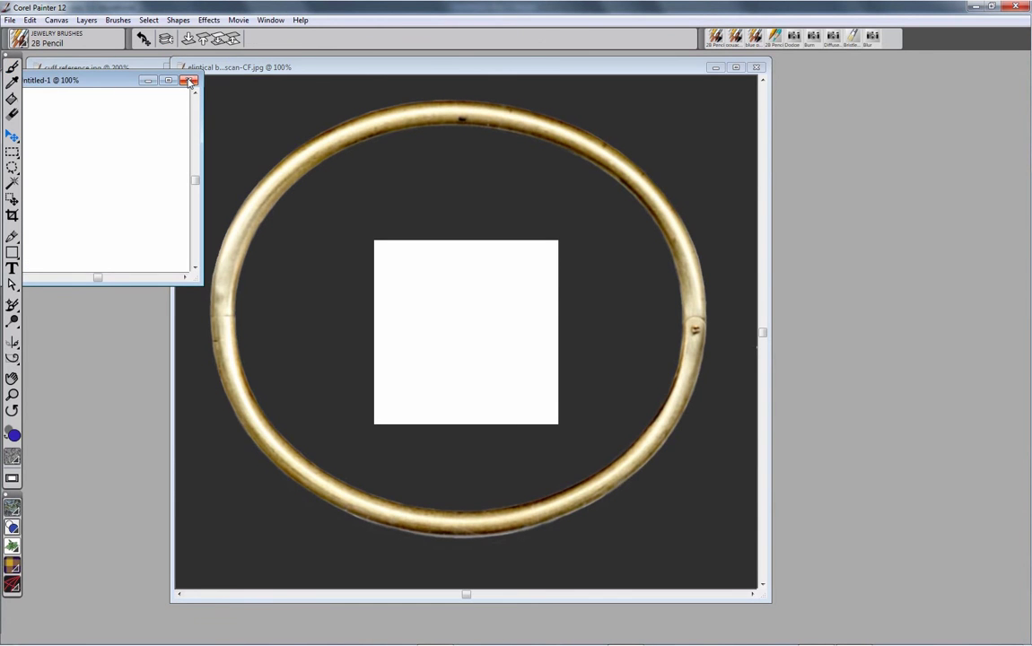
{"action": "left_click", "coordinate": [190, 80]}
{"action": "left_click", "coordinate": [531, 377]}
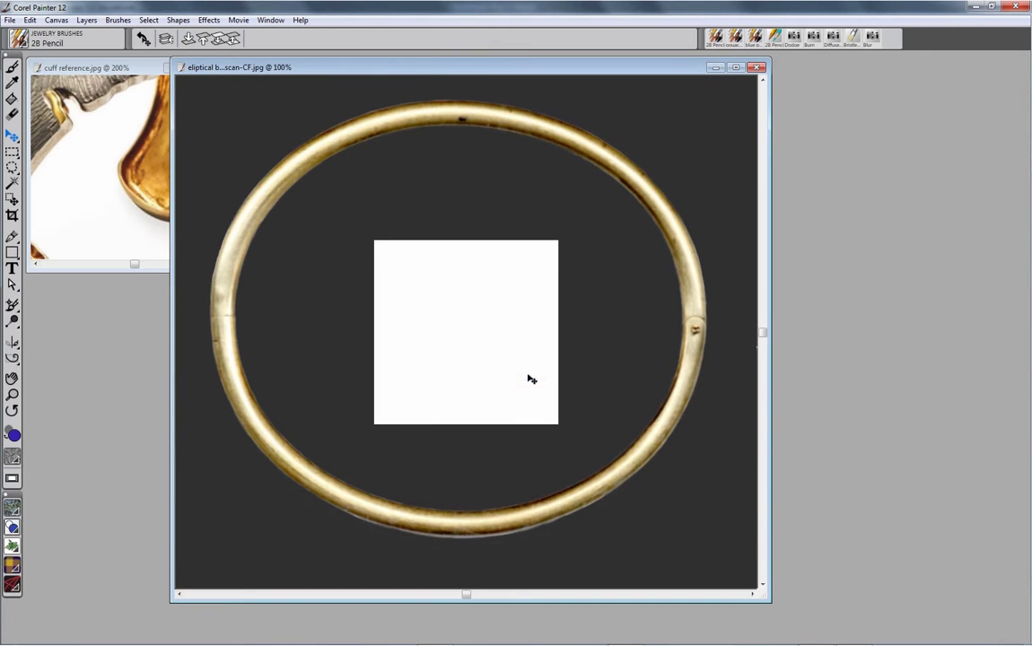
Restore the default palette arrangement and lower the opacity of the pasted square's layer to 23%.
{"action": "left_click", "coordinate": [270, 21]}
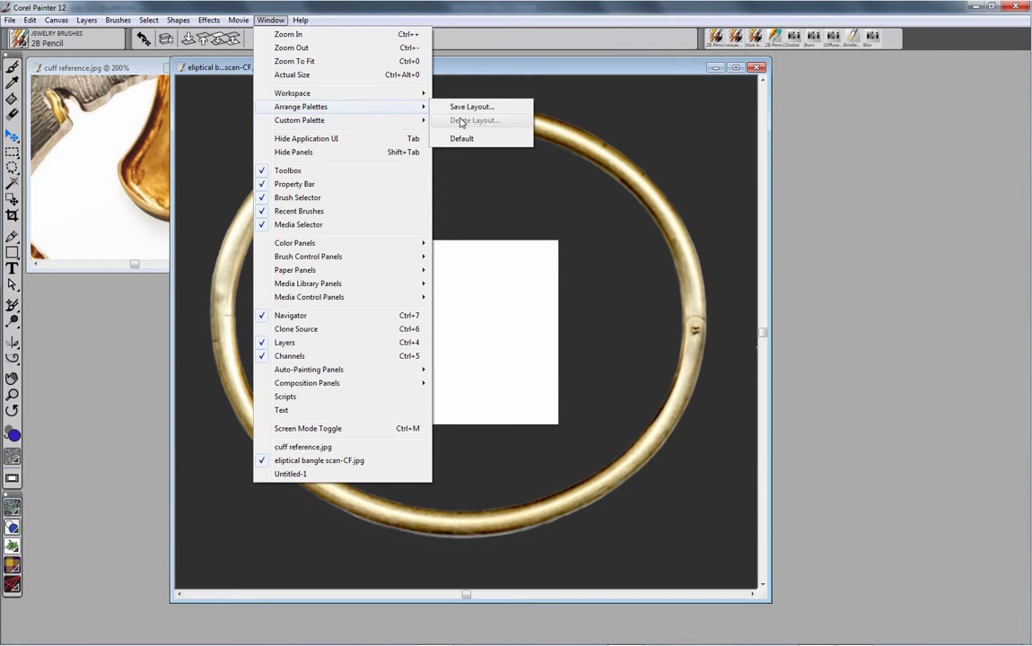
{"action": "left_click", "coordinate": [459, 138]}
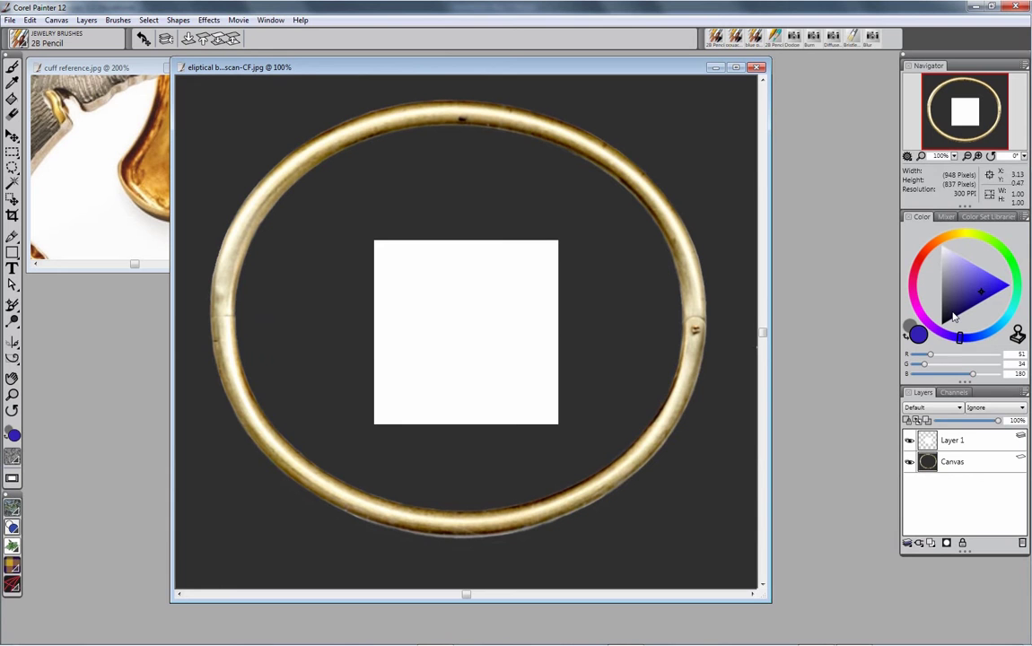
{"action": "left_click", "coordinate": [951, 442]}
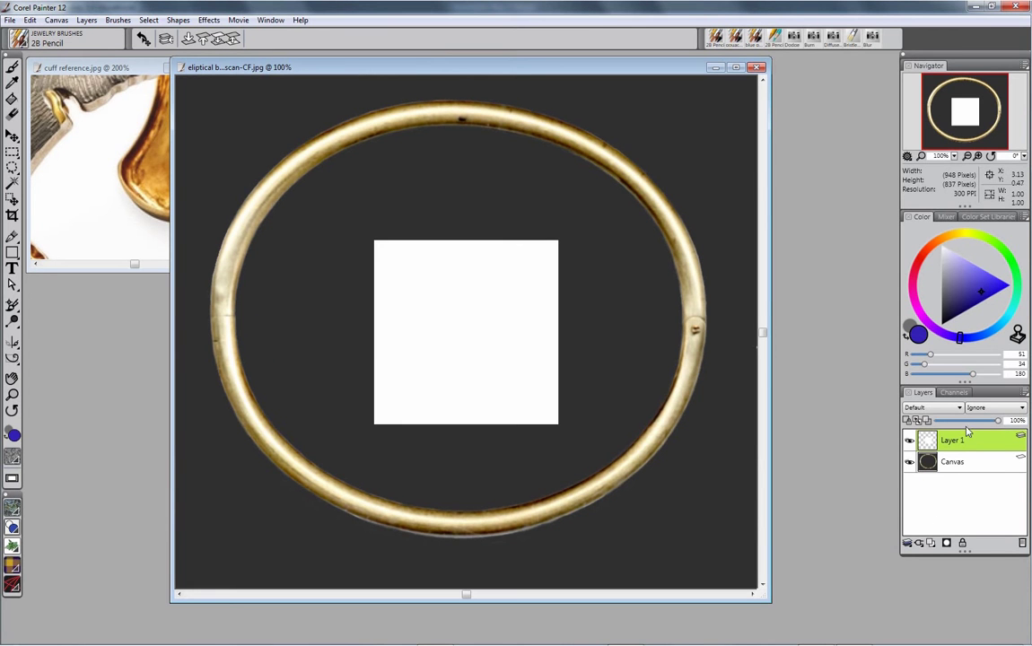
{"action": "left_click_drag", "start_coordinate": [997, 421], "coordinate": [943, 423]}
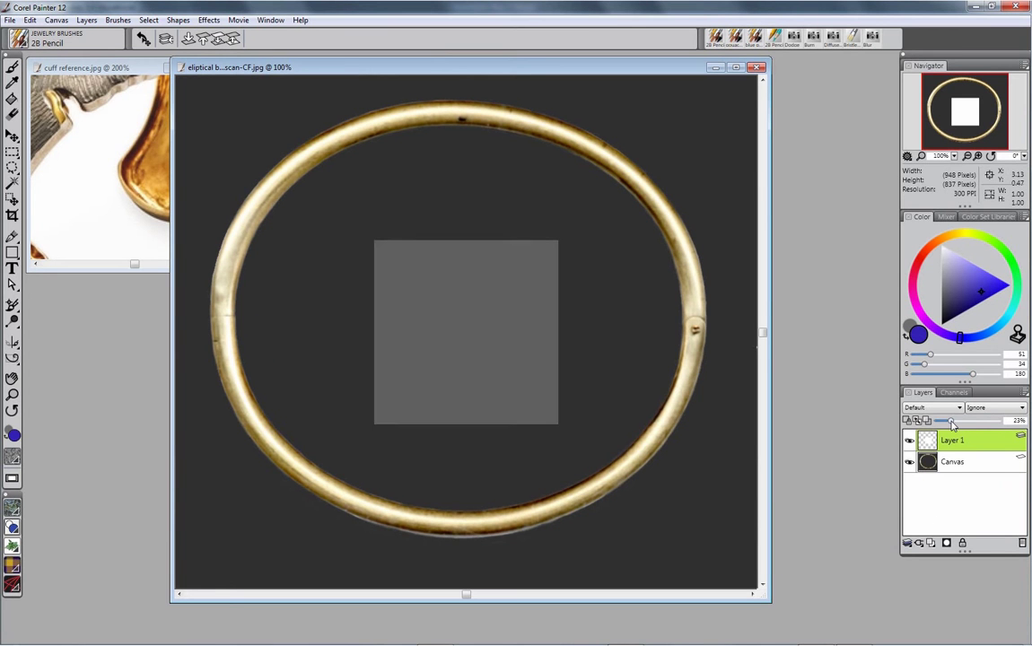
Drop the square's layer onto the canvas and save the bangle scan as a JPEG with Excellent quality.
{"action": "left_click", "coordinate": [908, 543]}
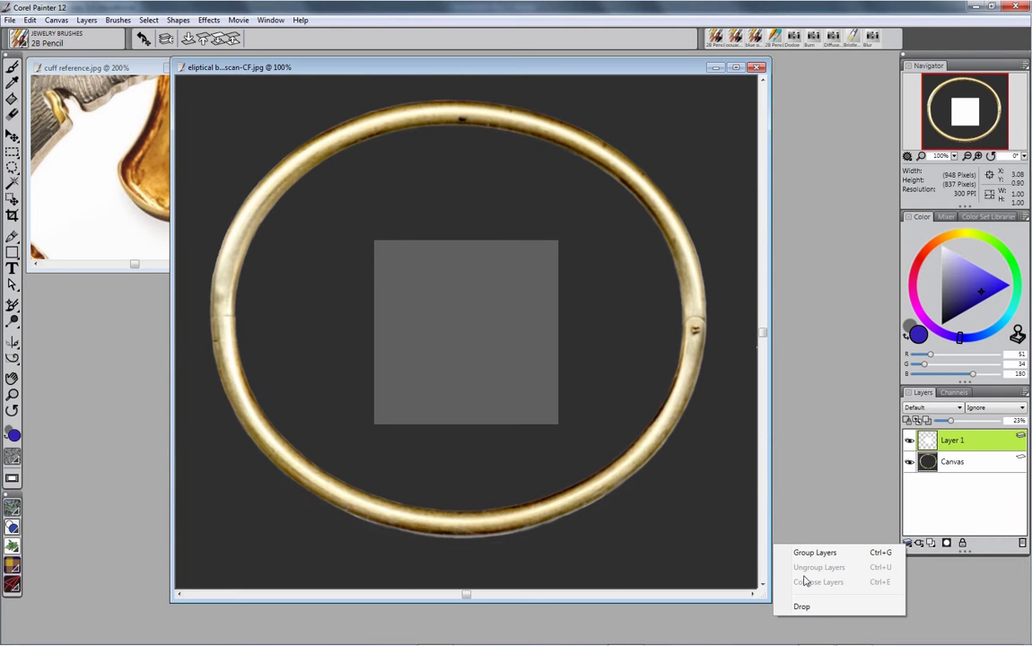
{"action": "left_click", "coordinate": [802, 606]}
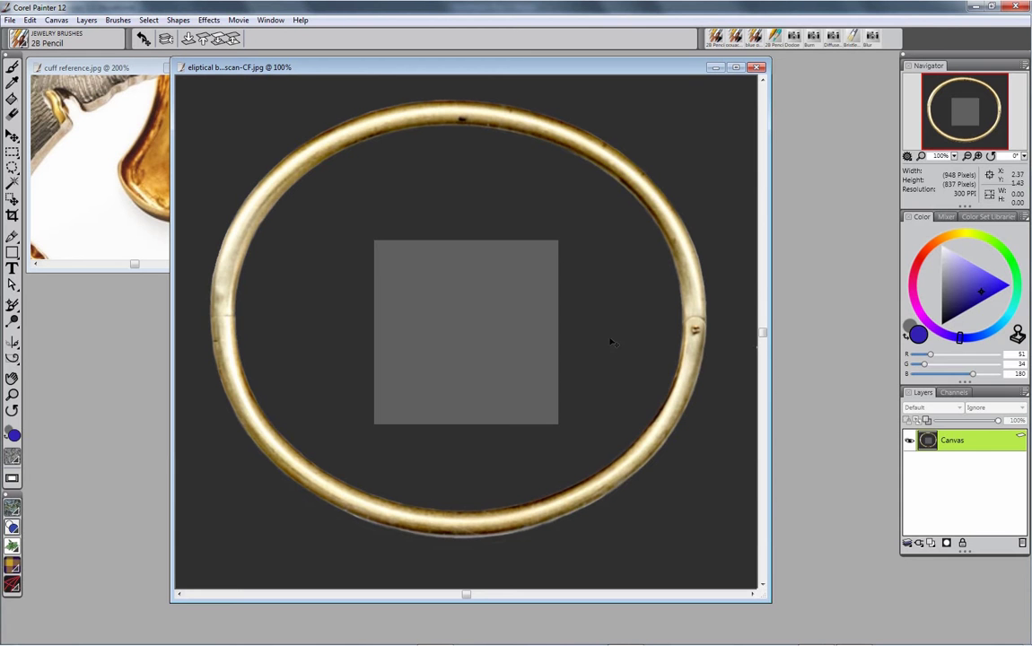
{"action": "key", "text": "ctrl+s"}
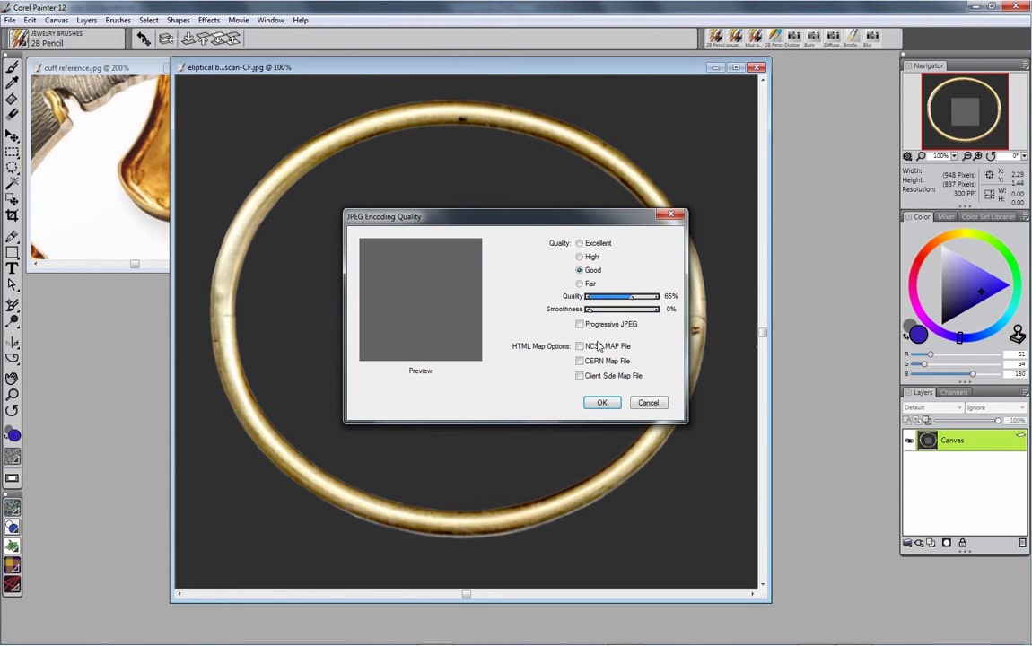
{"action": "left_click", "coordinate": [579, 243]}
{"action": "left_click", "coordinate": [594, 400]}
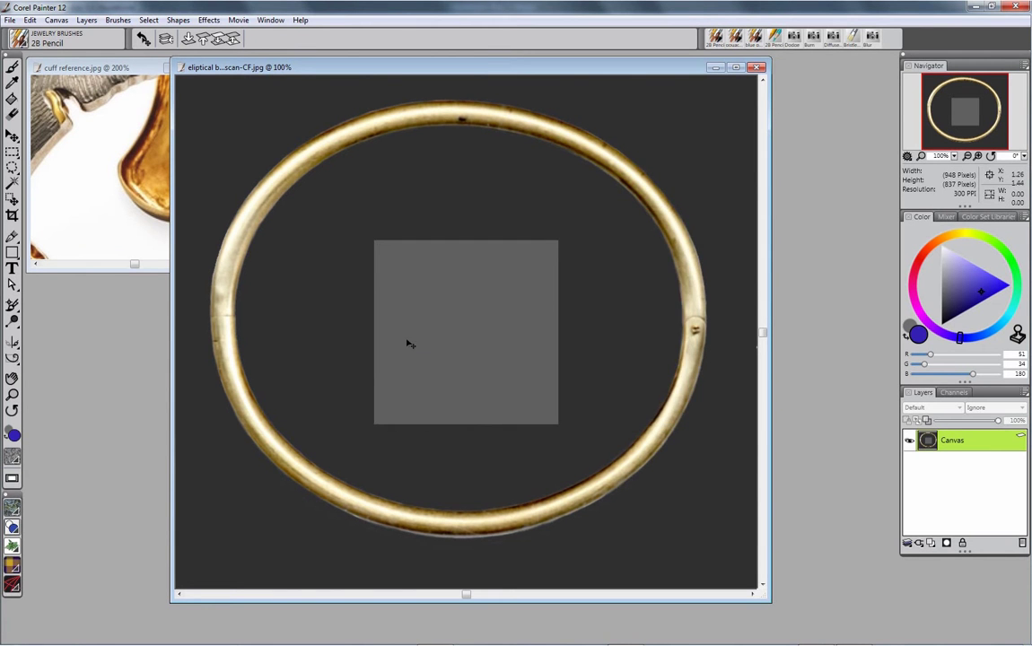
Switch to Rhinoceros and maximize the Front viewport.
{"action": "key", "text": "alt+Tab"}
{"action": "key", "text": "alt+Tab"}
{"action": "key", "text": "alt+Tab"}
{"action": "key", "text": "alt+Tab"}
{"action": "key", "text": "alt+Tab"}
{"action": "key", "text": "alt+Tab"}
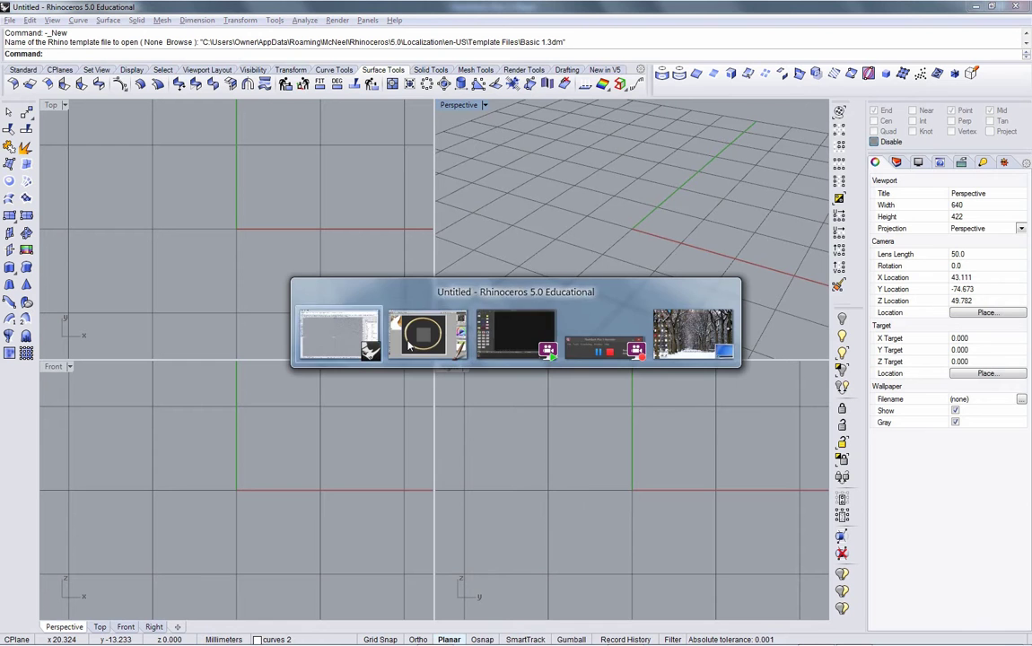
{"action": "key", "text": "alt+Tab"}
{"action": "key", "text": "alt+Tab"}
{"action": "key", "text": "alt+Tab"}
{"action": "key", "text": "alt+Tab"}
{"action": "key", "text": "alt+Tab"}
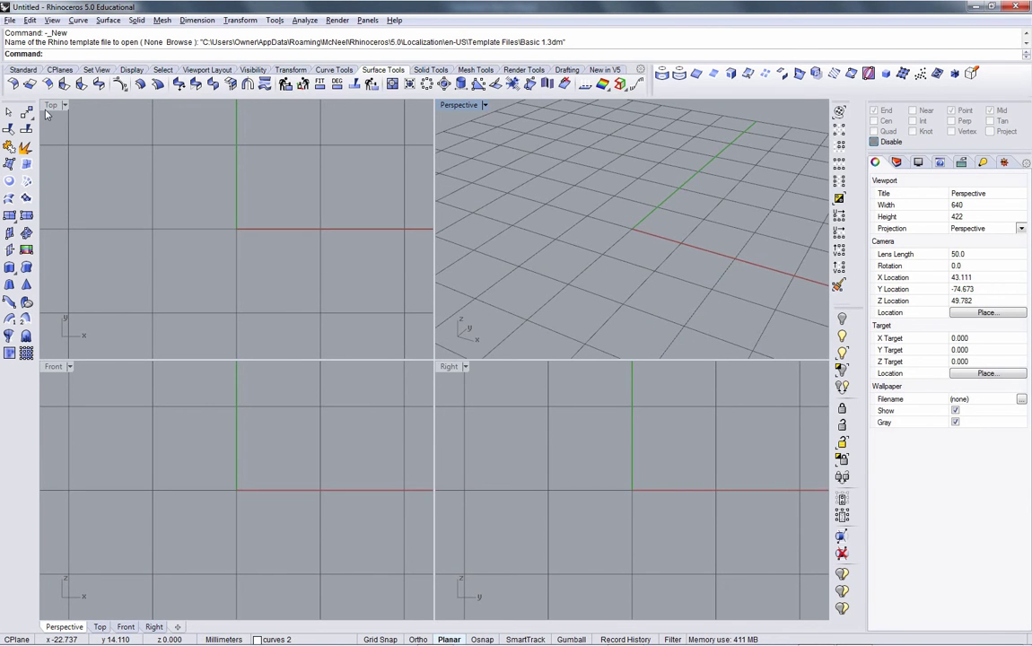
{"action": "double_click", "coordinate": [53, 366]}
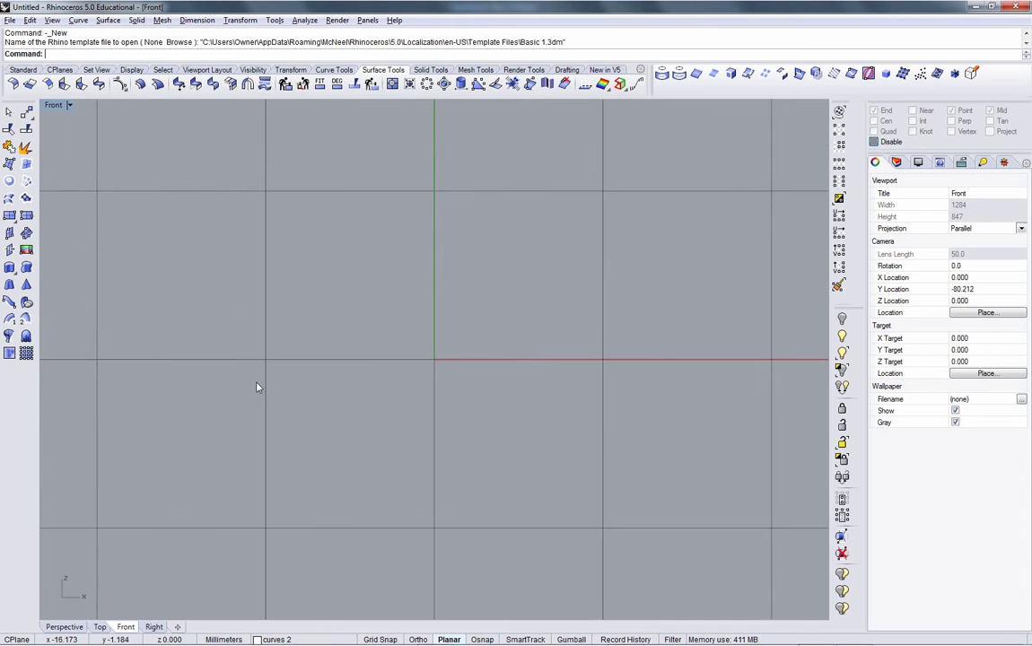
Start a picture frame and load eliptical bangle scan-CF.jpg from the 2016-2017 Rhino tutorials' Maquettes, cuff, templates folder.
{"action": "scroll", "coordinate": [364, 376], "scroll_direction": "down", "scroll_amount": 3}
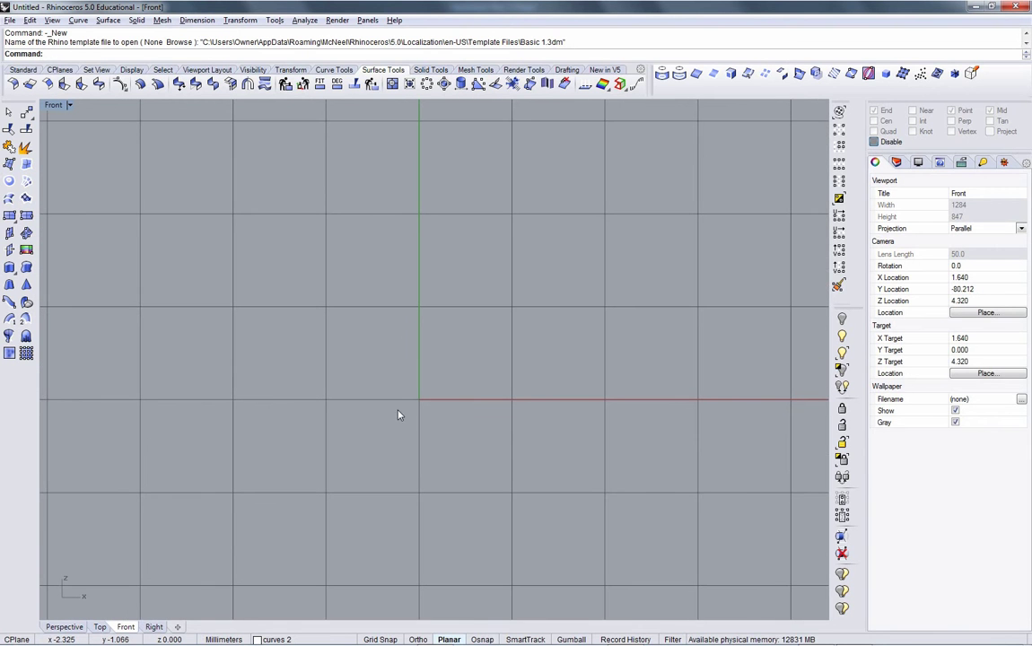
{"action": "type", "text": "Picut"}
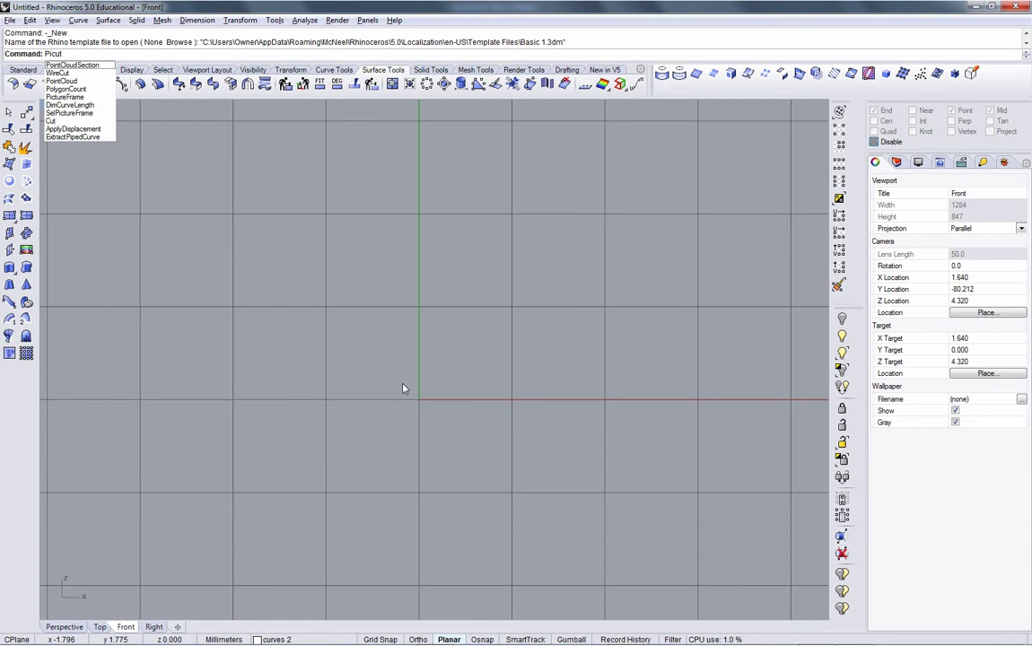
{"action": "key", "text": "BackSpace"}
{"action": "key", "text": "BackSpace"}
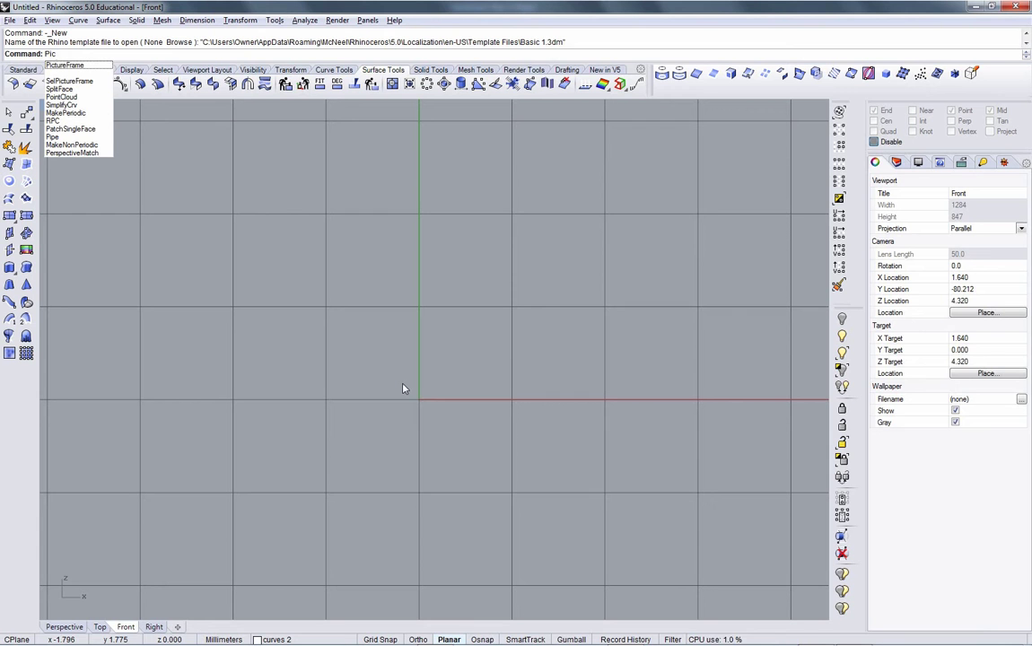
{"action": "left_click", "coordinate": [69, 80]}
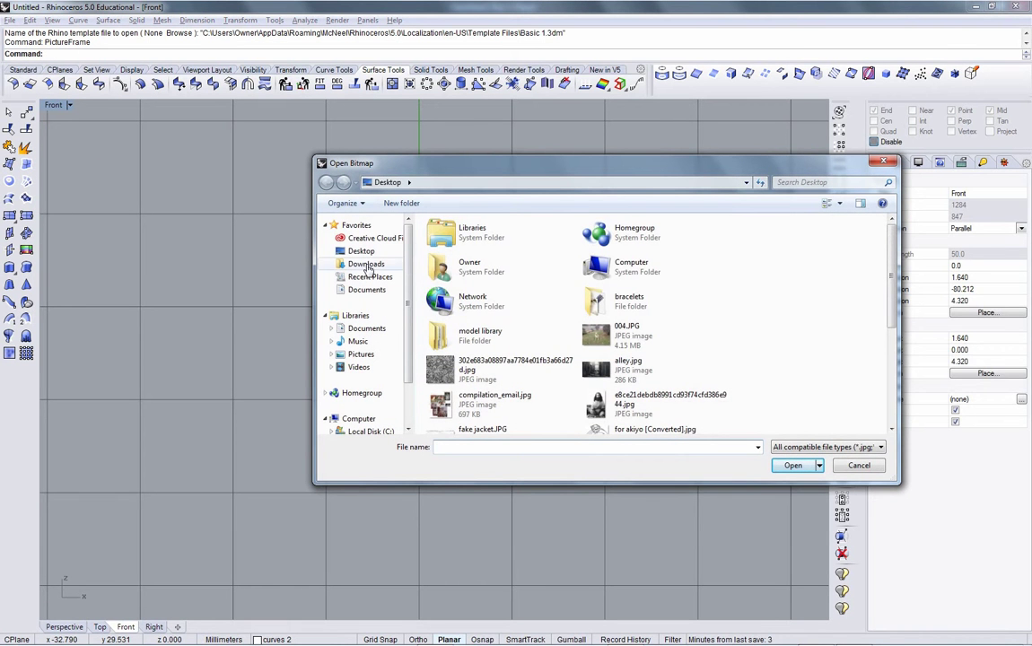
{"action": "left_click", "coordinate": [365, 289]}
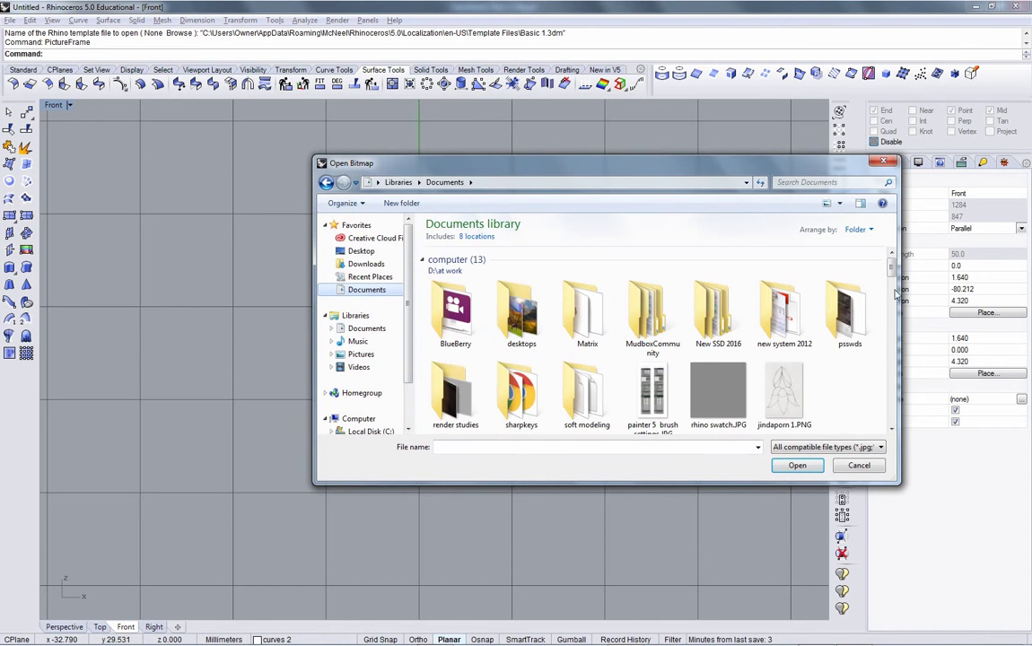
{"action": "scroll", "coordinate": [893, 298], "scroll_direction": "down", "scroll_amount": 3}
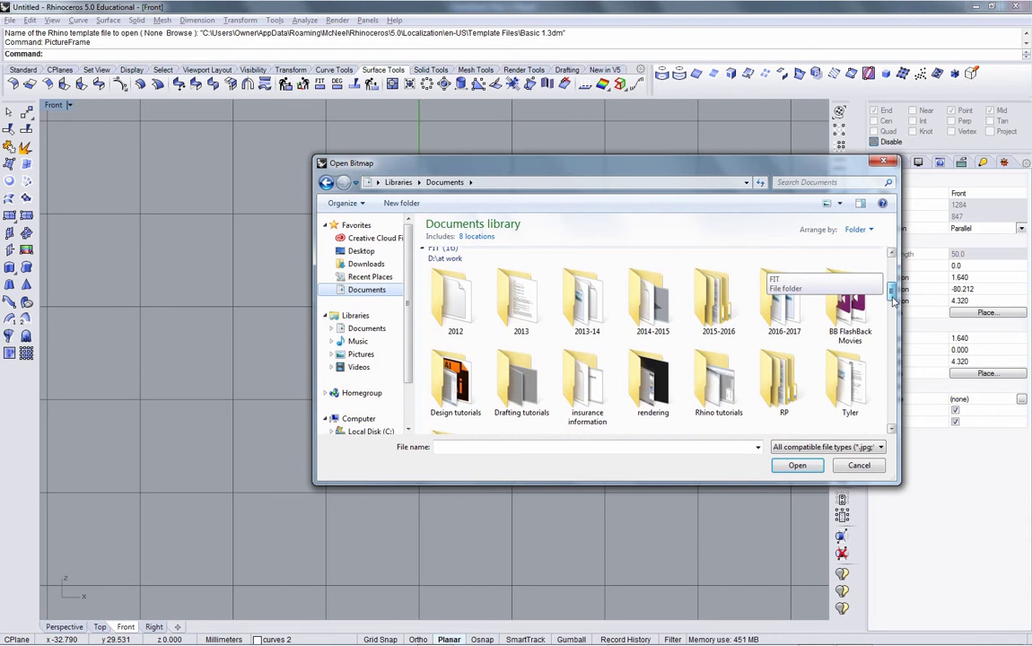
{"action": "double_click", "coordinate": [718, 382]}
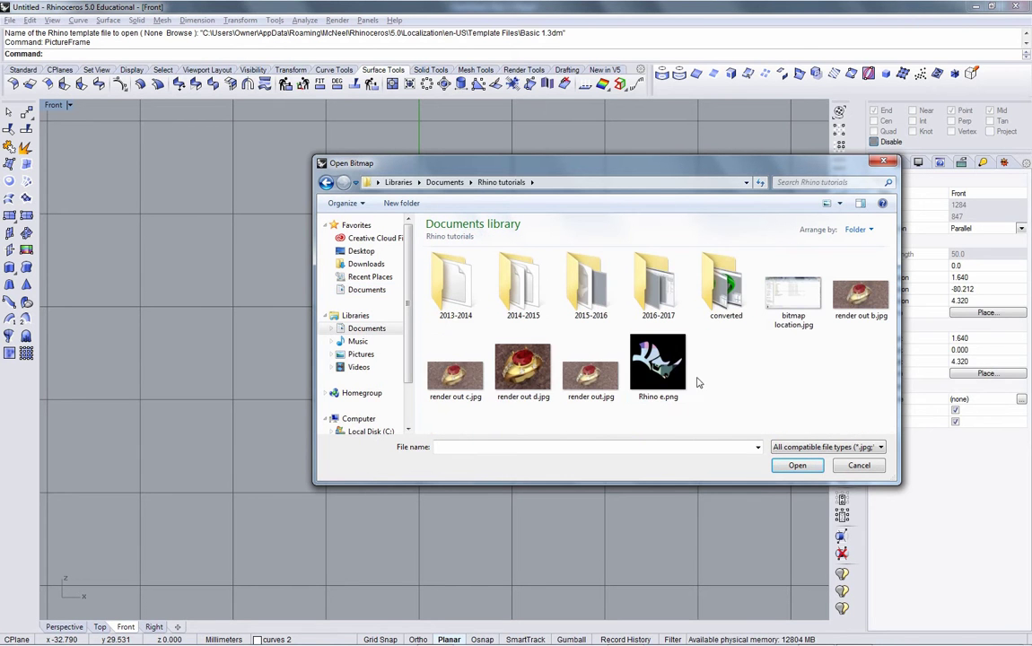
{"action": "double_click", "coordinate": [658, 285]}
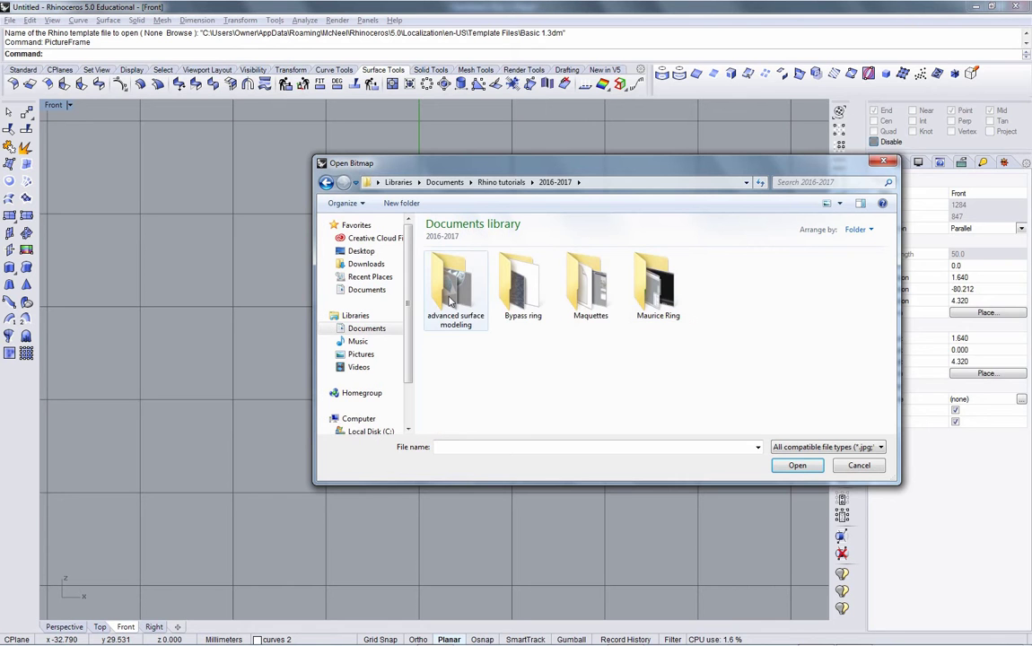
{"action": "double_click", "coordinate": [575, 291]}
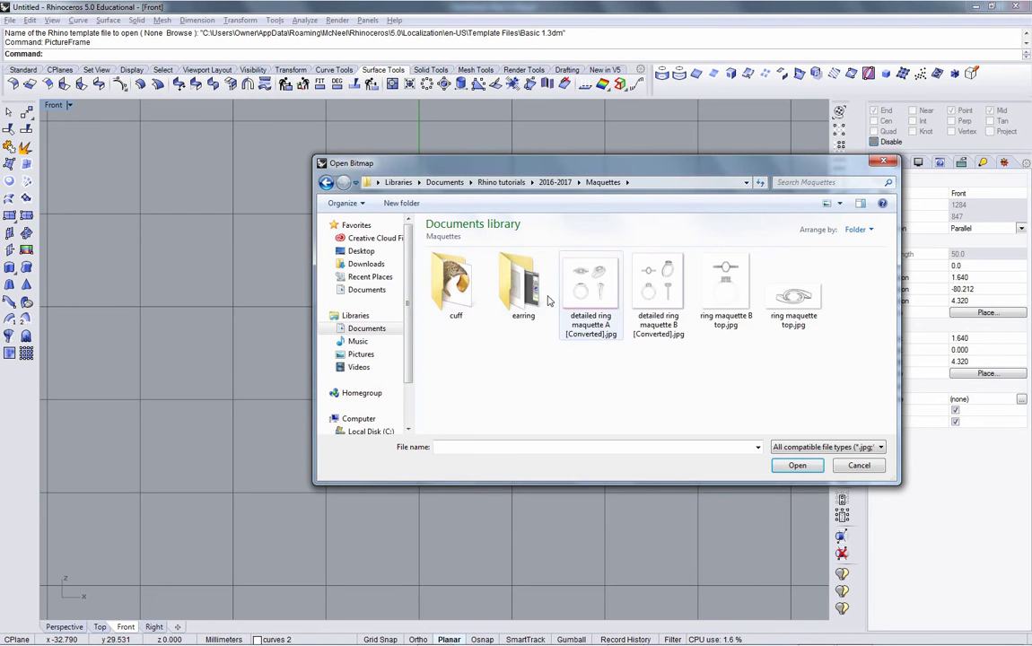
{"action": "double_click", "coordinate": [453, 296]}
{"action": "double_click", "coordinate": [451, 303]}
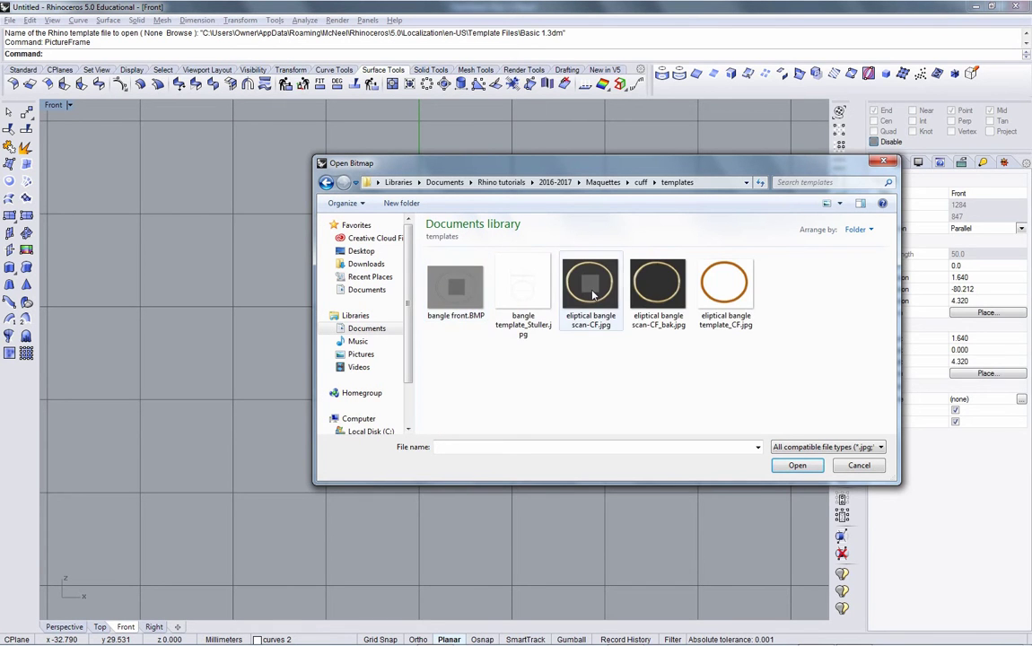
{"action": "double_click", "coordinate": [529, 260]}
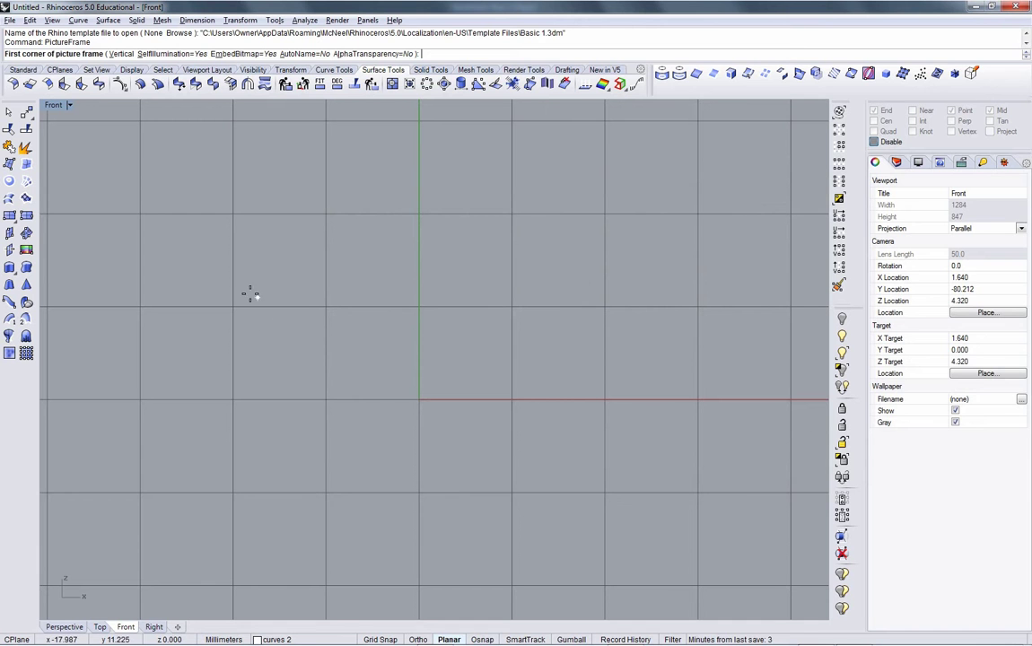
Place the bangle scan's picture frame horizontally in the Front view, starting its lower corner above and left of the origin.
{"action": "left_click", "coordinate": [308, 362]}
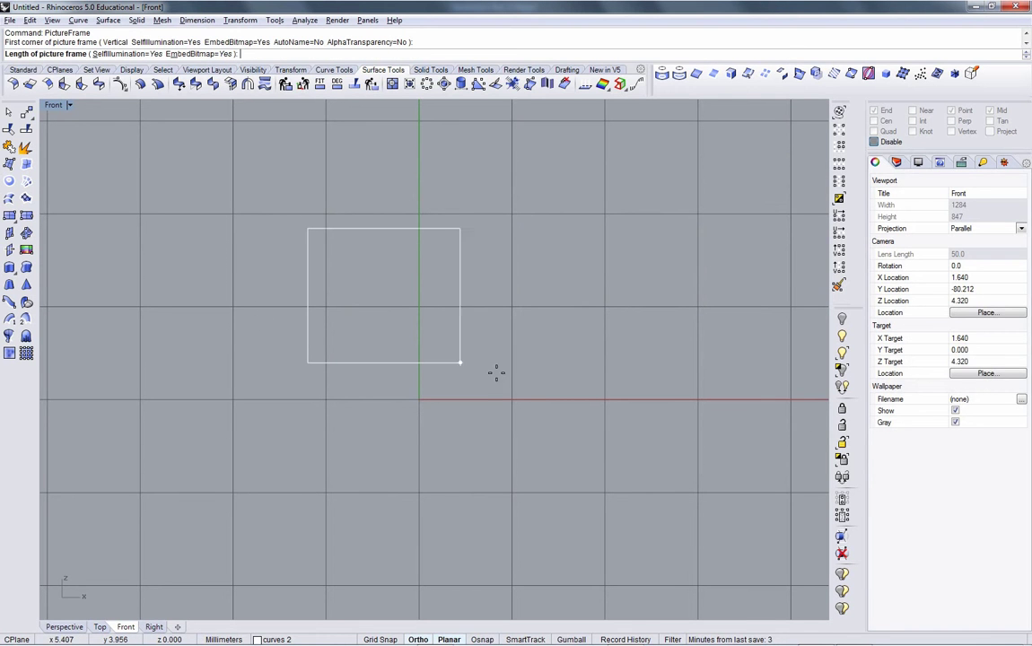
{"action": "left_click", "coordinate": [804, 396]}
{"action": "scroll", "coordinate": [538, 376], "scroll_direction": "down", "scroll_amount": 3}
{"action": "right_click_drag", "start_coordinate": [530, 375], "coordinate": [529, 391], "text": "ctrl"}
{"action": "right_click_drag", "start_coordinate": [524, 365], "coordinate": [413, 454]}
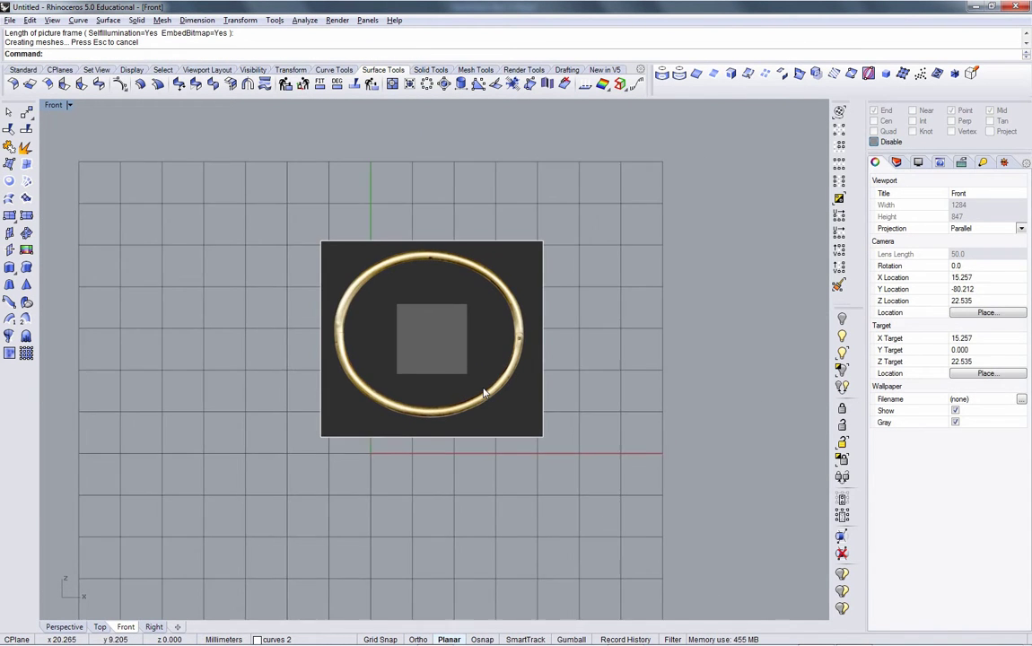
{"action": "right_click_drag", "start_coordinate": [484, 391], "coordinate": [495, 363], "text": "ctrl"}
Move the bangle picture frame to the layer 3d 2 and deselect it.
{"action": "left_click", "coordinate": [563, 381]}
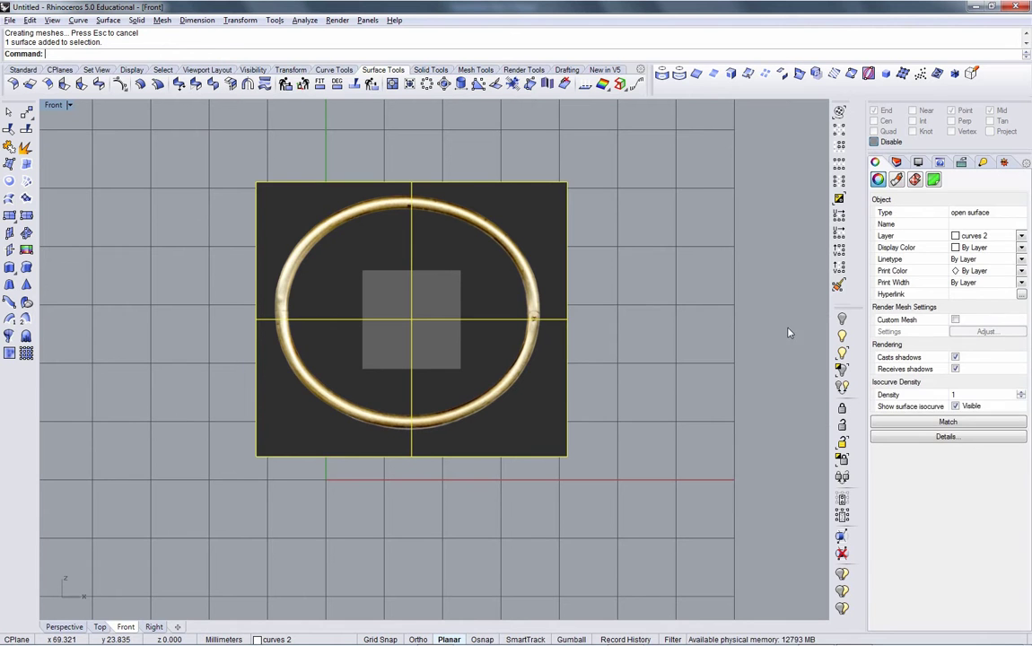
{"action": "left_click", "coordinate": [896, 162]}
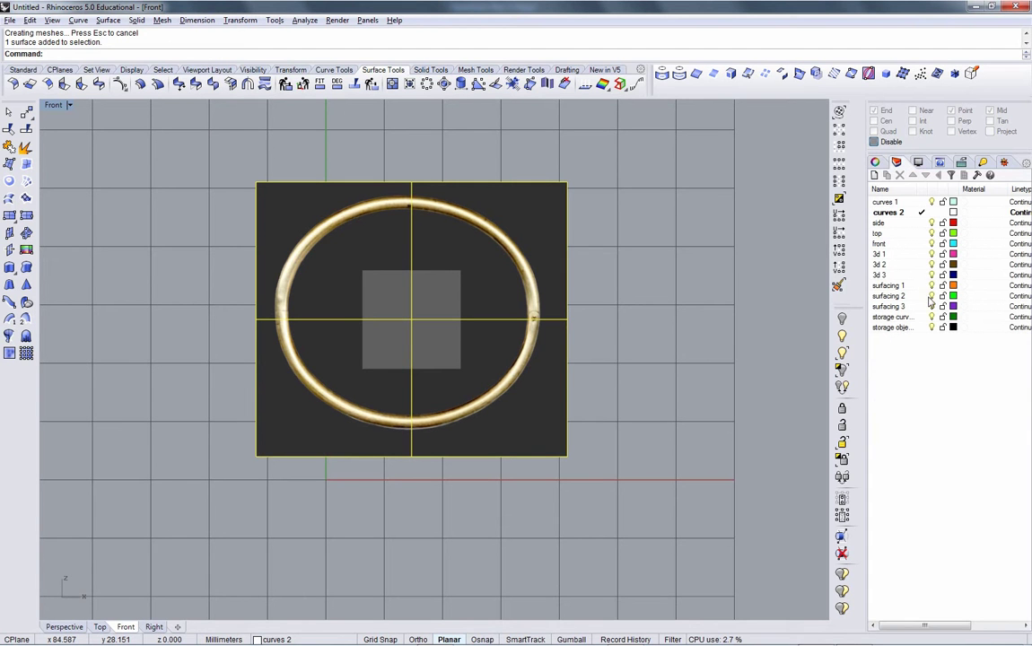
{"action": "key", "text": "F4"}
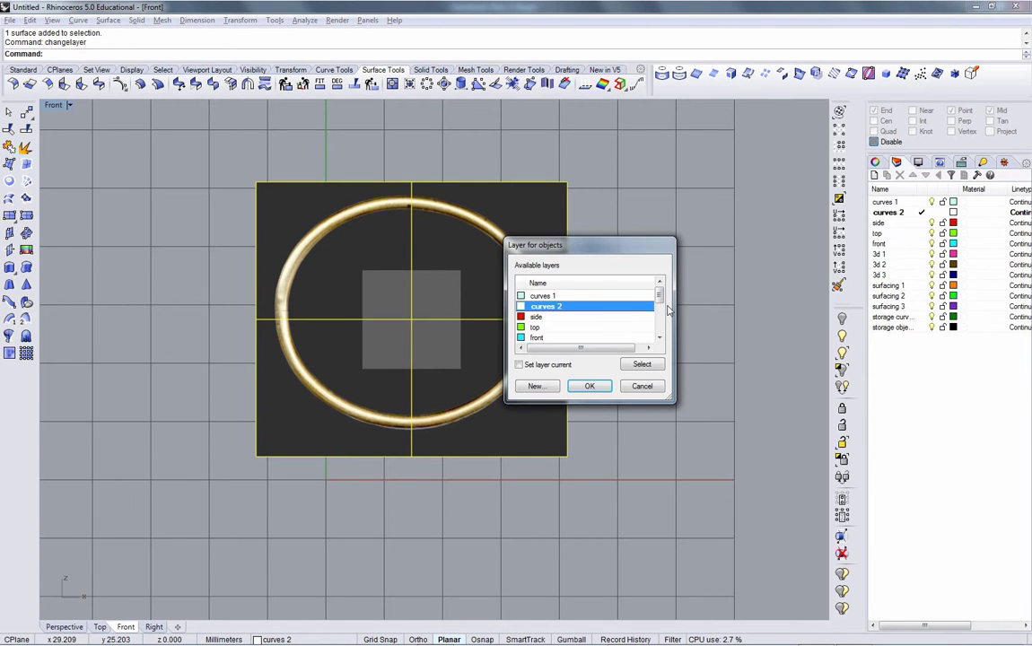
{"action": "left_click_drag", "start_coordinate": [660, 293], "coordinate": [659, 314]}
{"action": "scroll", "coordinate": [661, 317], "scroll_direction": "up", "scroll_amount": 1}
{"action": "left_click", "coordinate": [548, 306]}
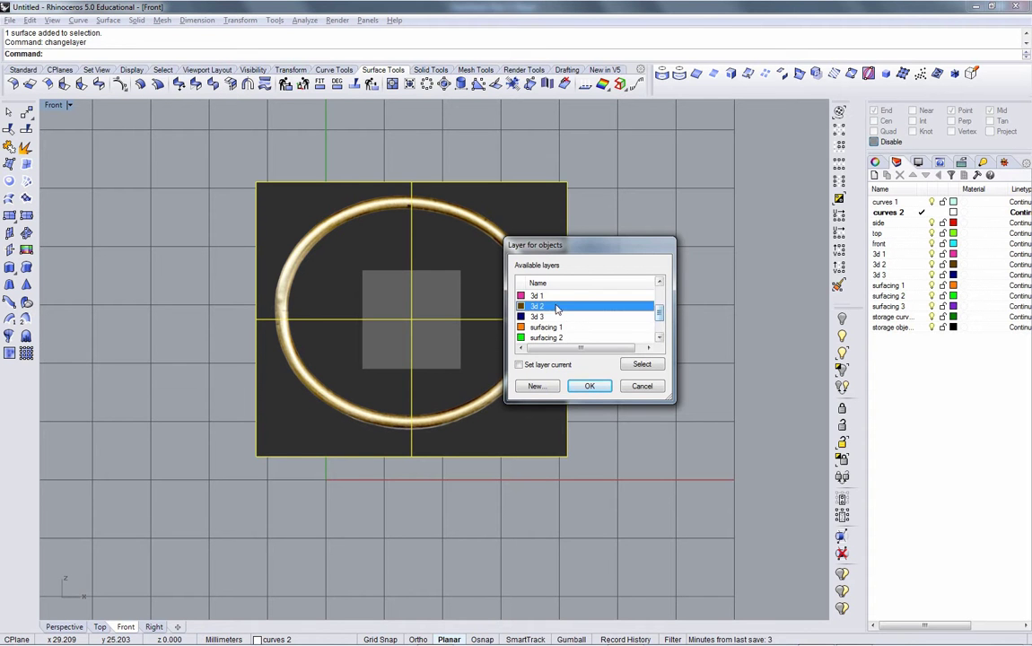
{"action": "left_click", "coordinate": [590, 386]}
{"action": "left_click", "coordinate": [632, 369]}
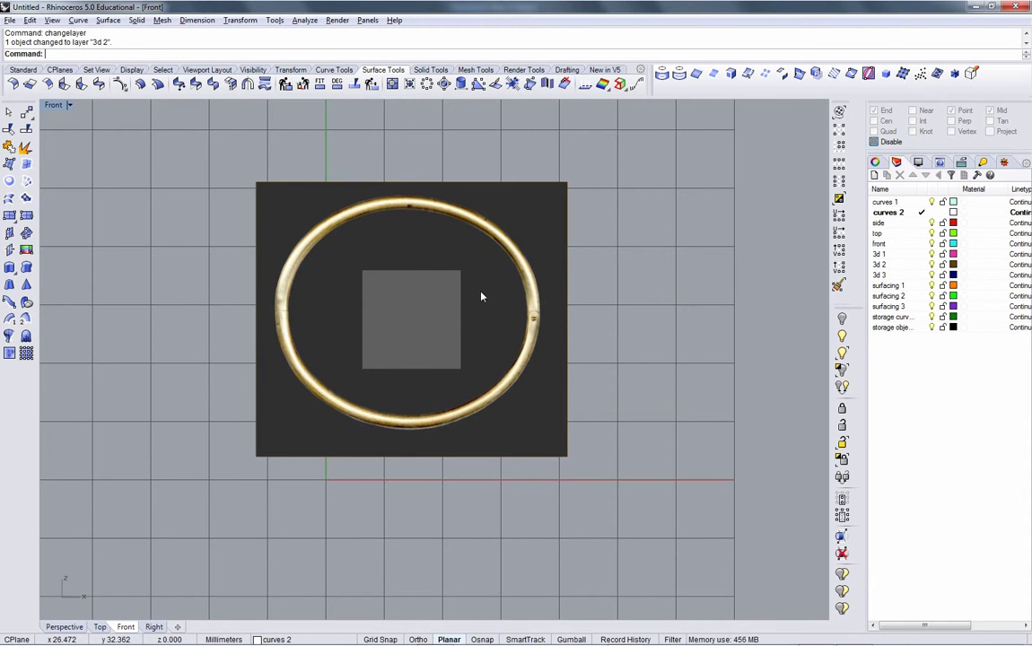
Set the transparency of the bangle picture frame's material to about 68%.
{"action": "left_click", "coordinate": [423, 314]}
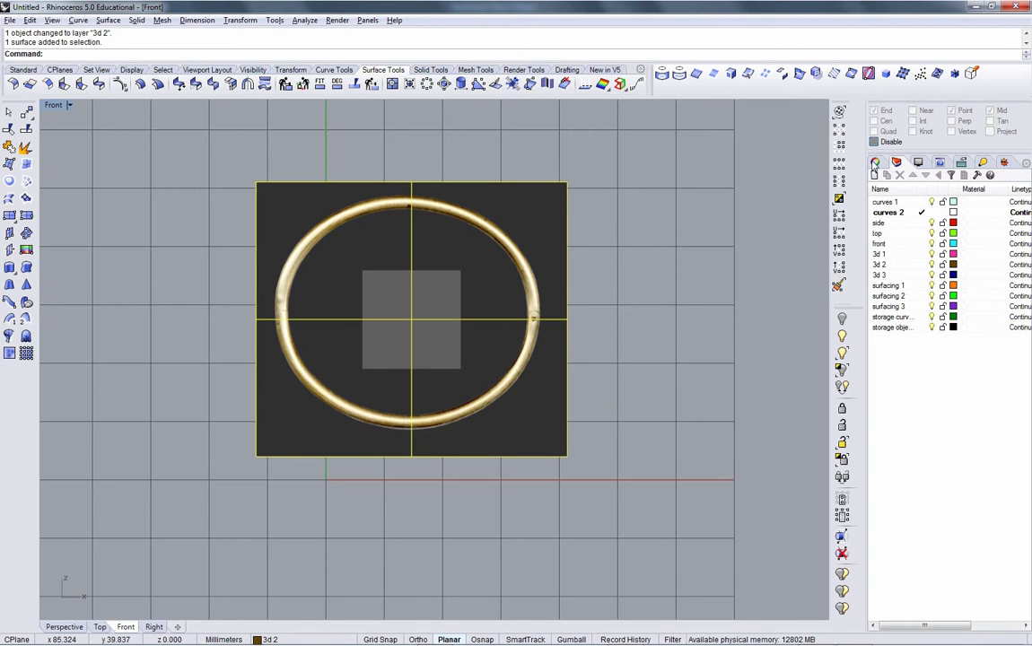
{"action": "left_click", "coordinate": [875, 162]}
{"action": "left_click", "coordinate": [894, 181]}
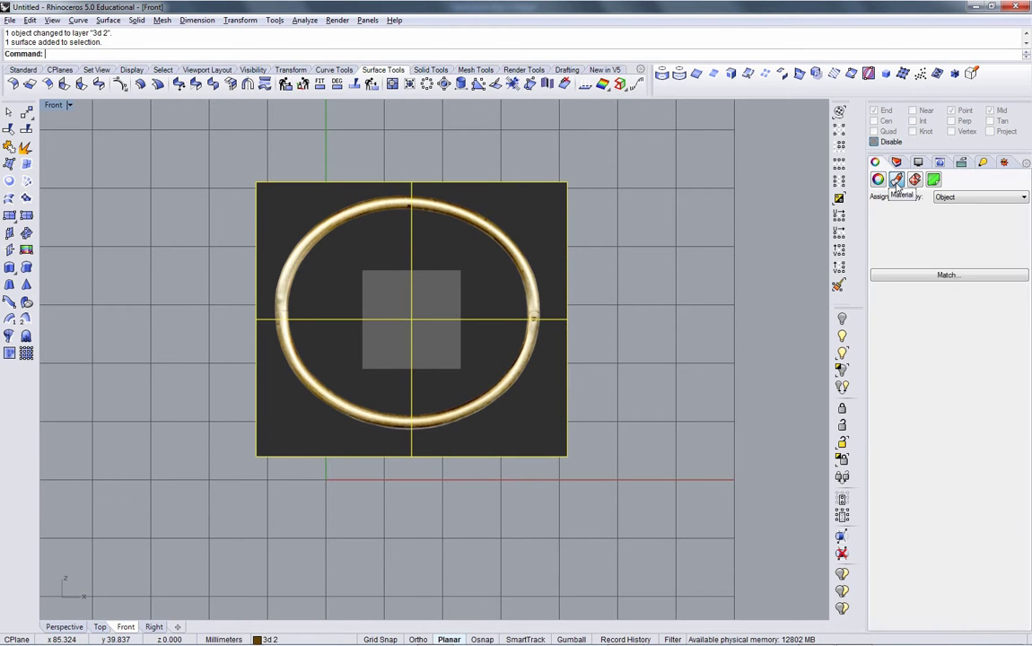
{"action": "left_click_drag", "start_coordinate": [904, 365], "coordinate": [940, 371]}
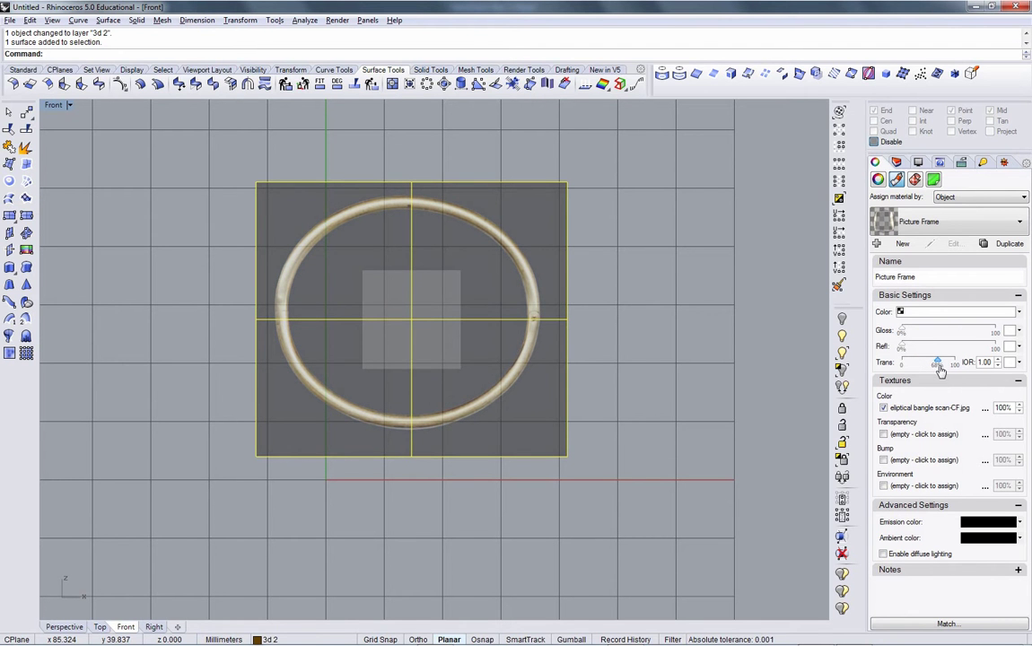
{"action": "left_click", "coordinate": [663, 348]}
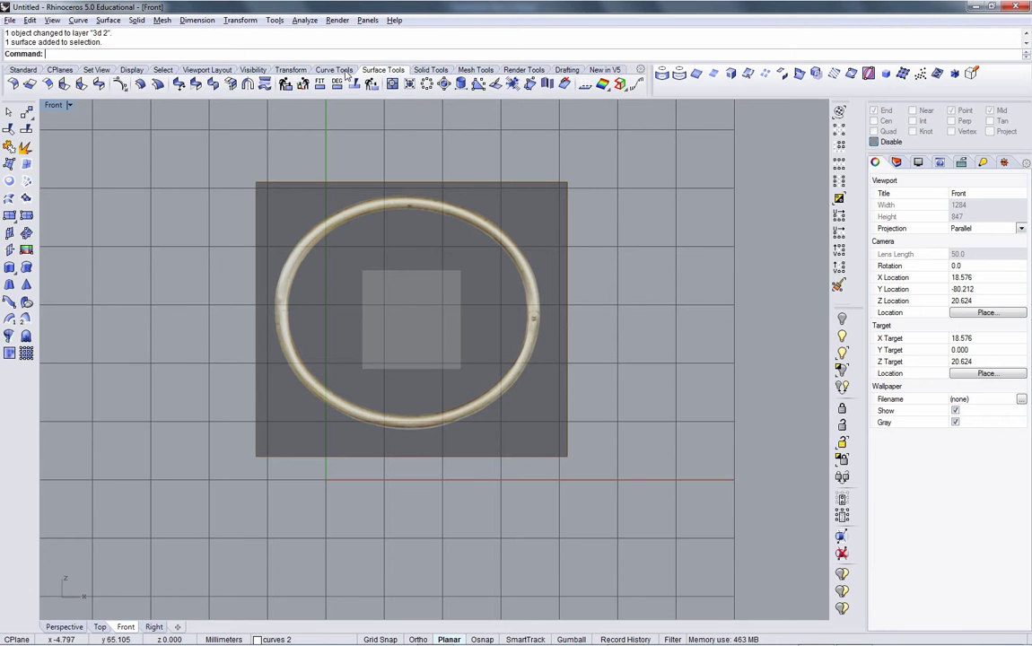
Draw a 25.4 by 25.4 mm square centred on the origin with the center rectangle command.
{"action": "left_click", "coordinate": [346, 75]}
{"action": "left_click", "coordinate": [13, 358]}
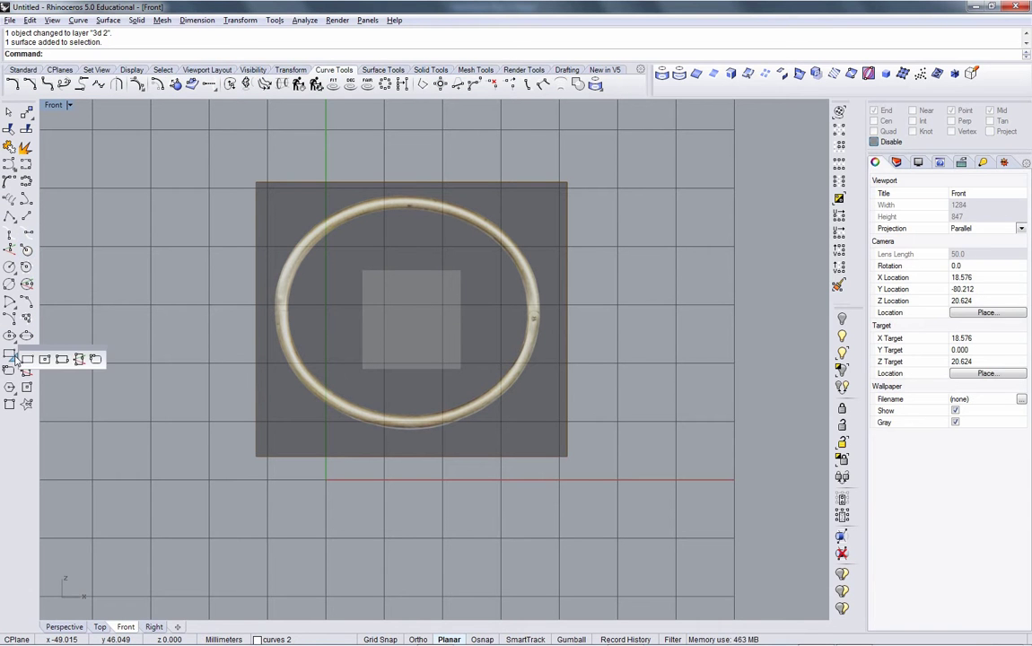
{"action": "left_click", "coordinate": [44, 359]}
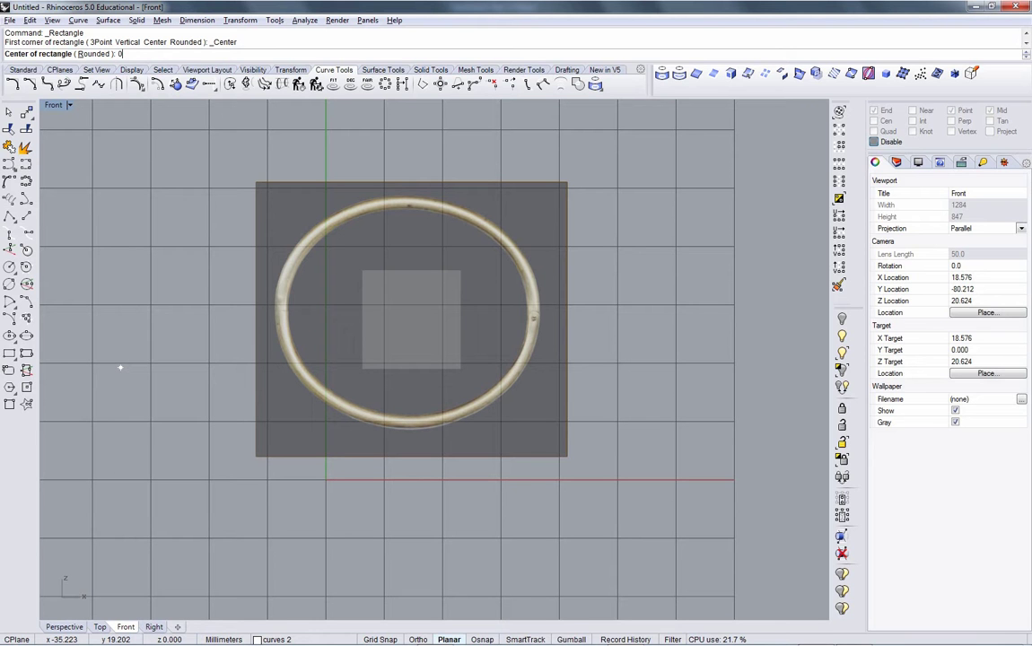
{"action": "type", "text": "0"}
{"action": "key", "text": "Return"}
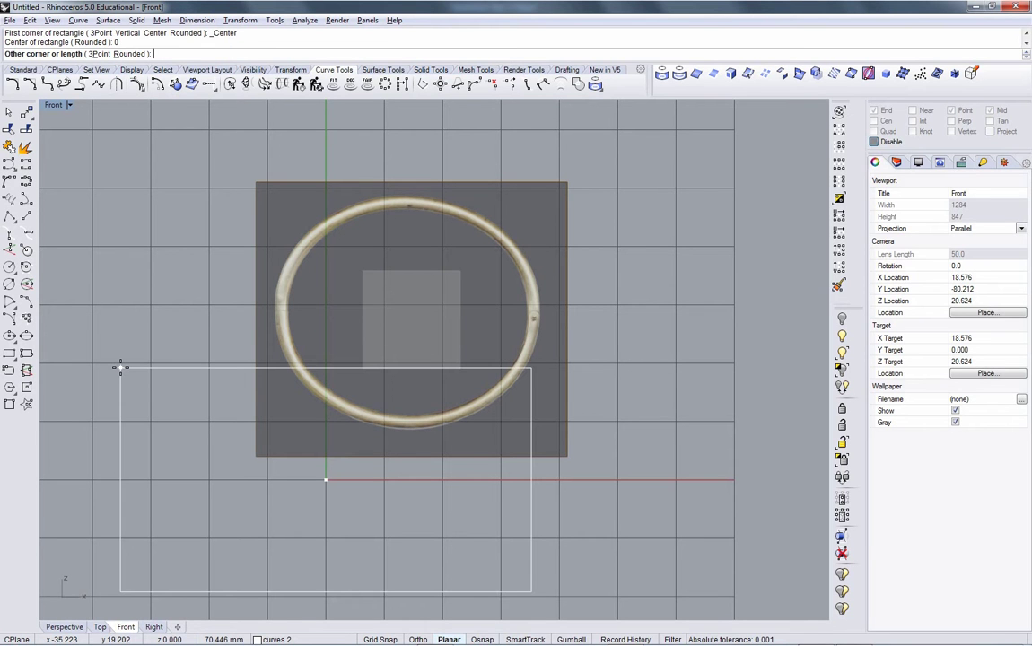
{"action": "type", "text": "25.4"}
{"action": "key", "text": "Return"}
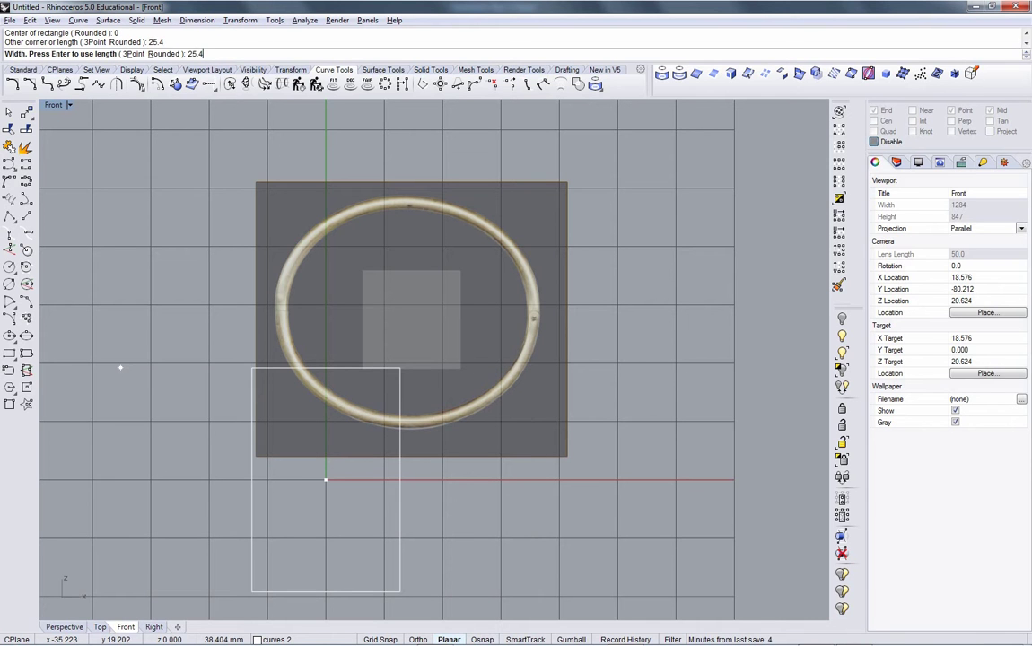
{"action": "type", "text": "25.4"}
{"action": "key", "text": "Return"}
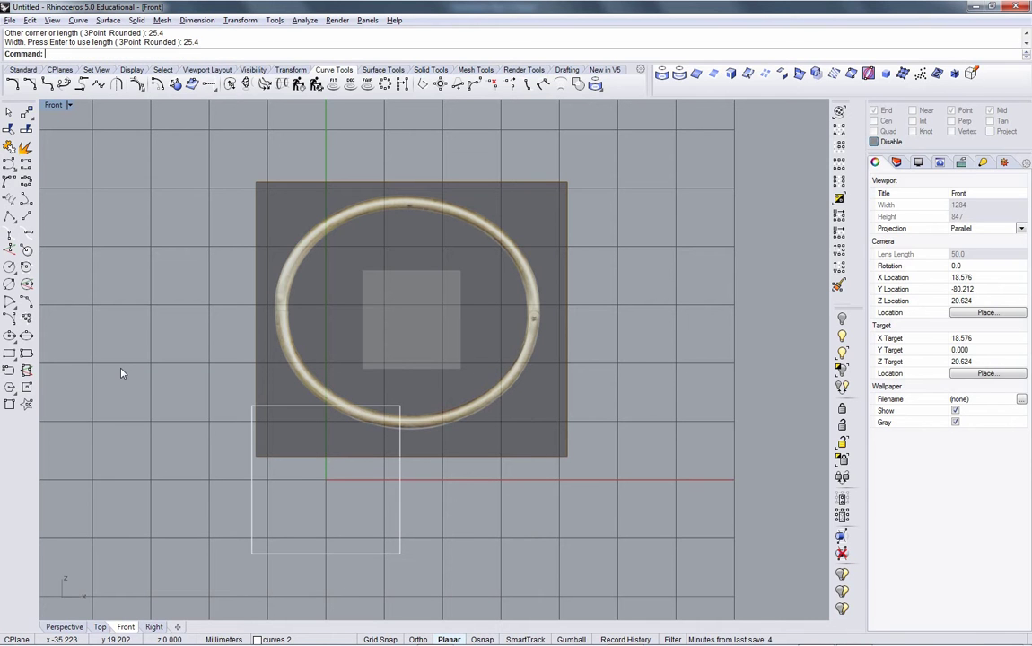
Copy the 25.4 mm square onto the scan, matching its upper right corner to that of the grey scale square.
{"action": "left_click", "coordinate": [293, 408]}
{"action": "left_click", "coordinate": [416, 356]}
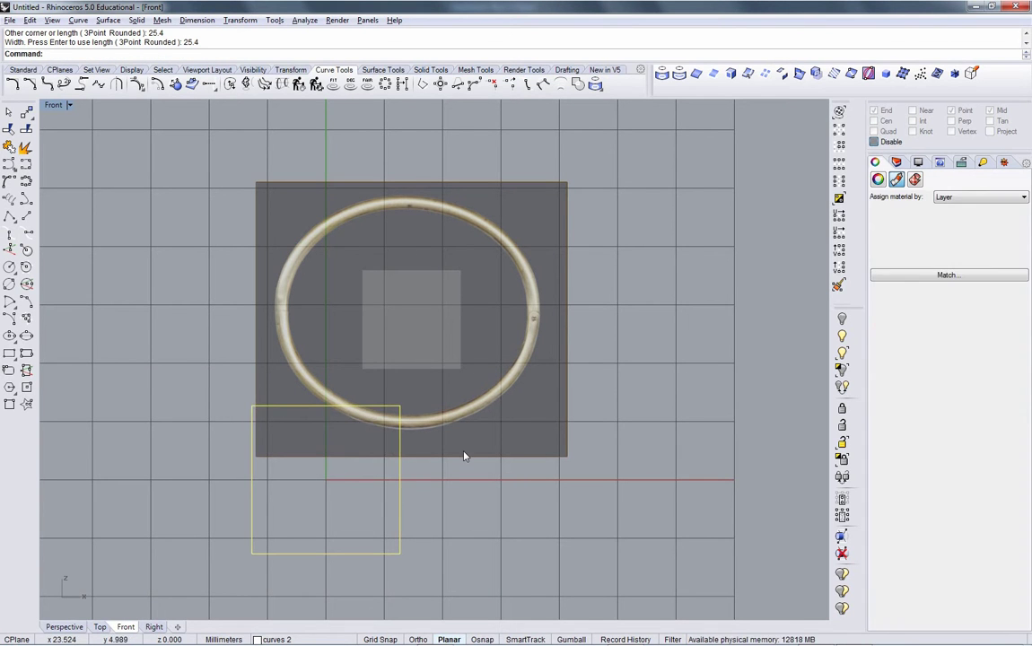
{"action": "type", "text": "m"}
{"action": "key", "text": "Return"}
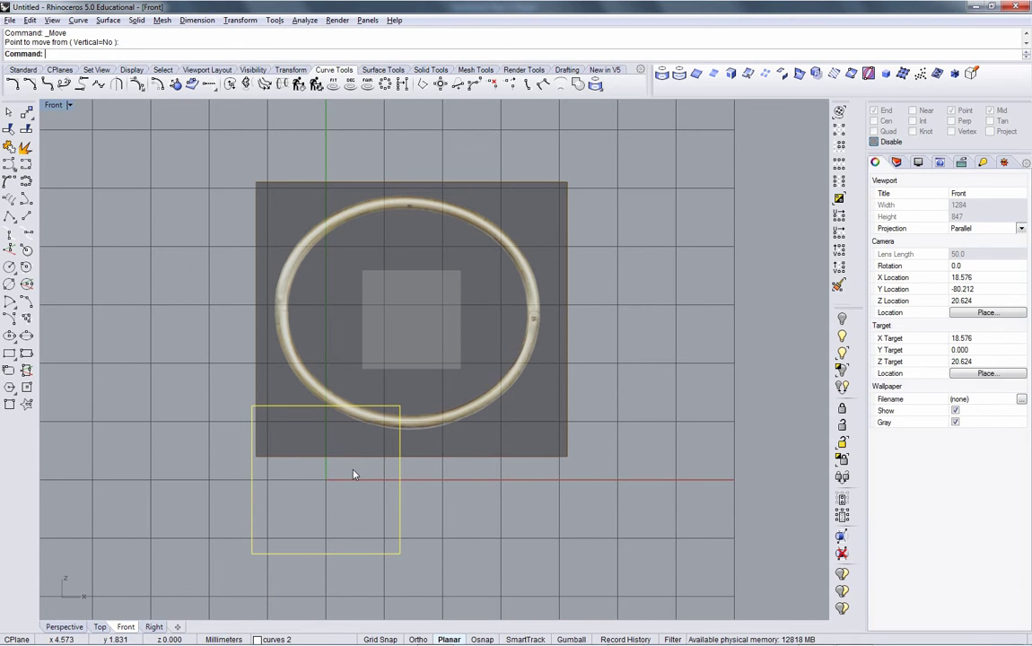
{"action": "left_click", "coordinate": [290, 69]}
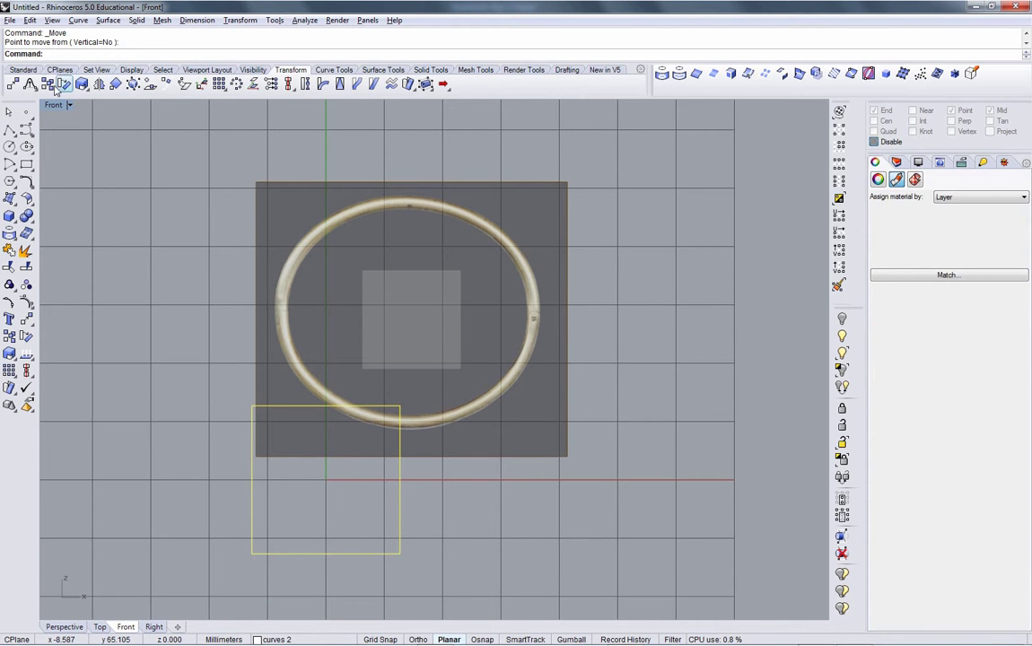
{"action": "left_click", "coordinate": [63, 84]}
{"action": "left_click", "coordinate": [456, 553]}
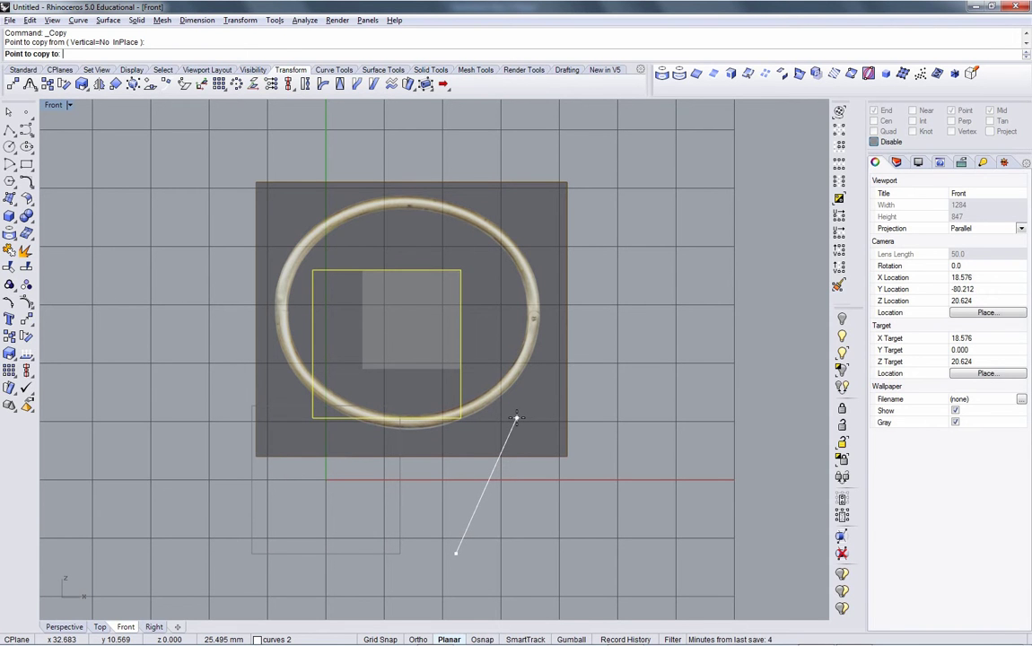
{"action": "left_click", "coordinate": [516, 418]}
{"action": "key", "text": "Return"}
Move the copied square slightly down so its top edge lines up with the top edge of the grey scale square.
{"action": "scroll", "coordinate": [476, 342], "scroll_direction": "up", "scroll_amount": 2}
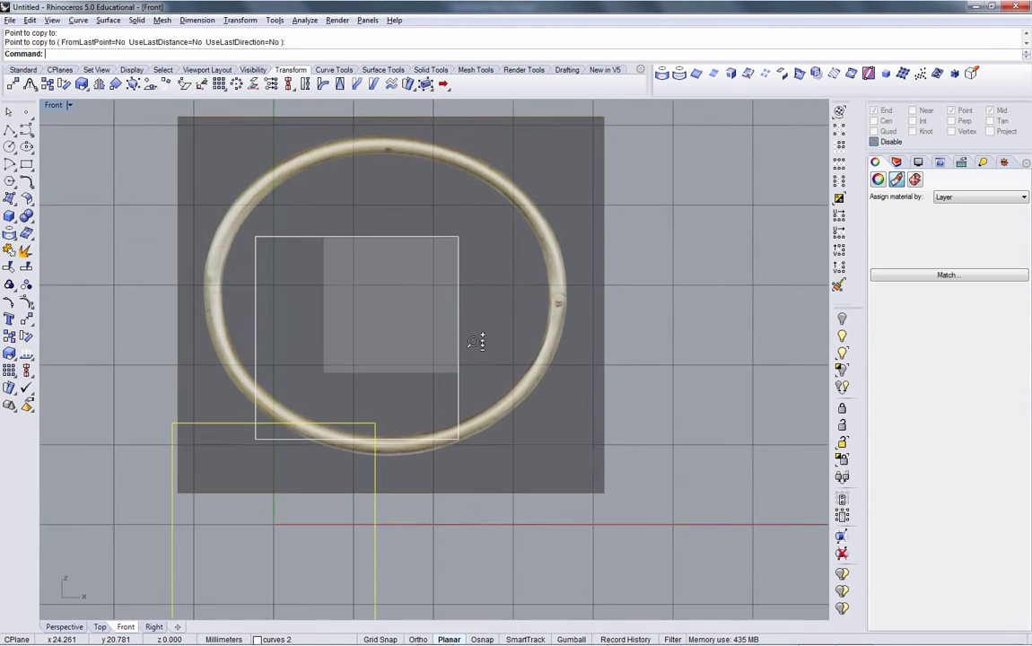
{"action": "scroll", "coordinate": [476, 341], "scroll_direction": "up", "scroll_amount": 3}
{"action": "right_click_drag", "start_coordinate": [480, 311], "coordinate": [568, 345]}
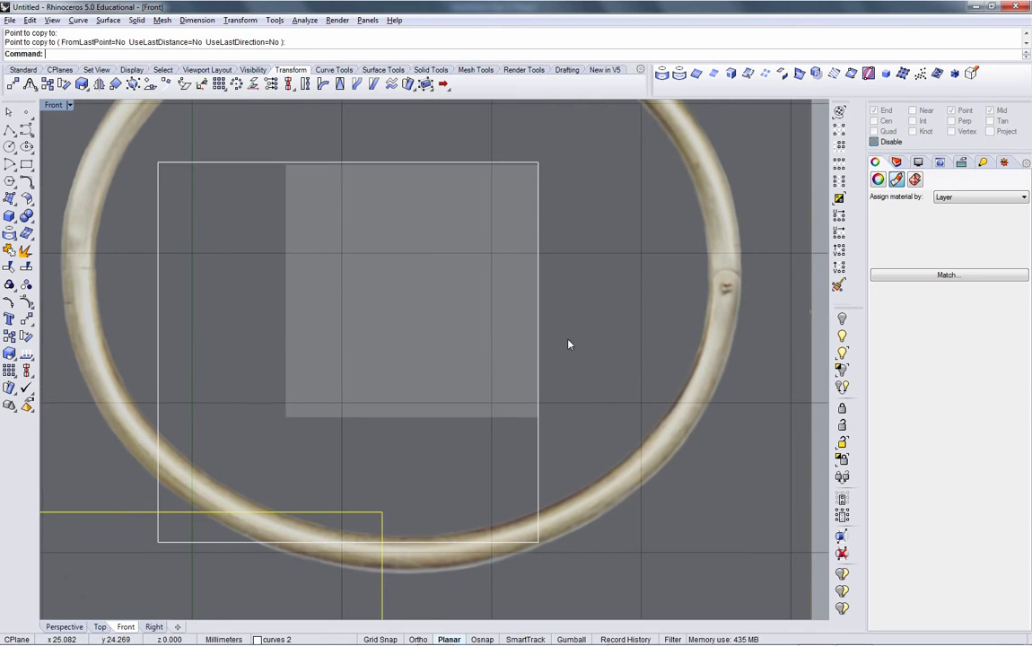
{"action": "left_click", "coordinate": [541, 384]}
{"action": "left_click", "coordinate": [583, 408]}
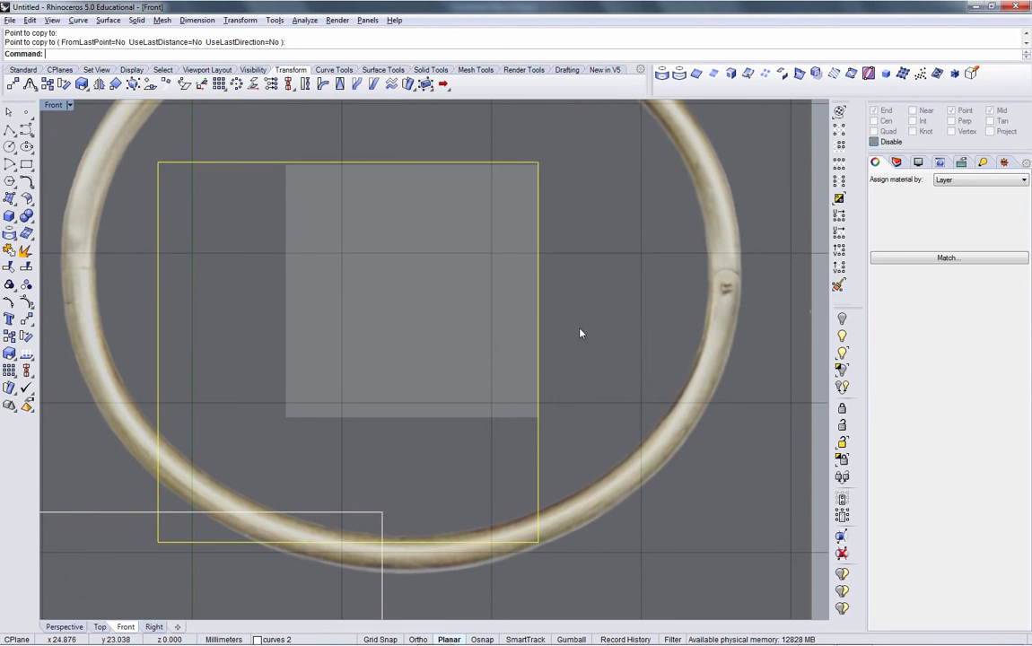
{"action": "type", "text": "m"}
{"action": "key", "text": "Return"}
{"action": "left_click", "coordinate": [584, 217]}
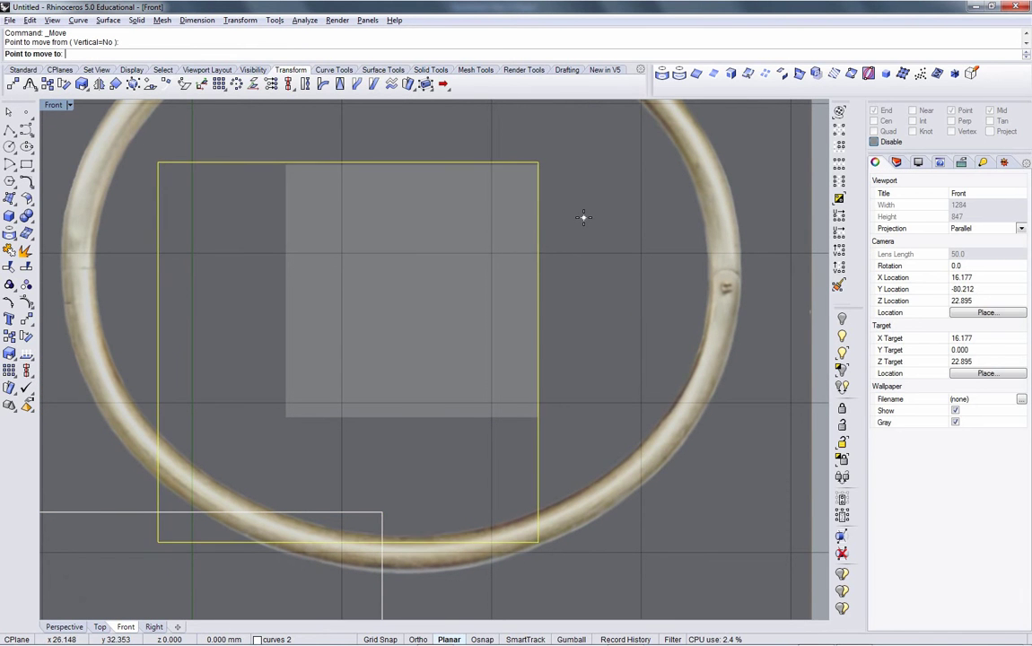
{"action": "left_click", "coordinate": [584, 226]}
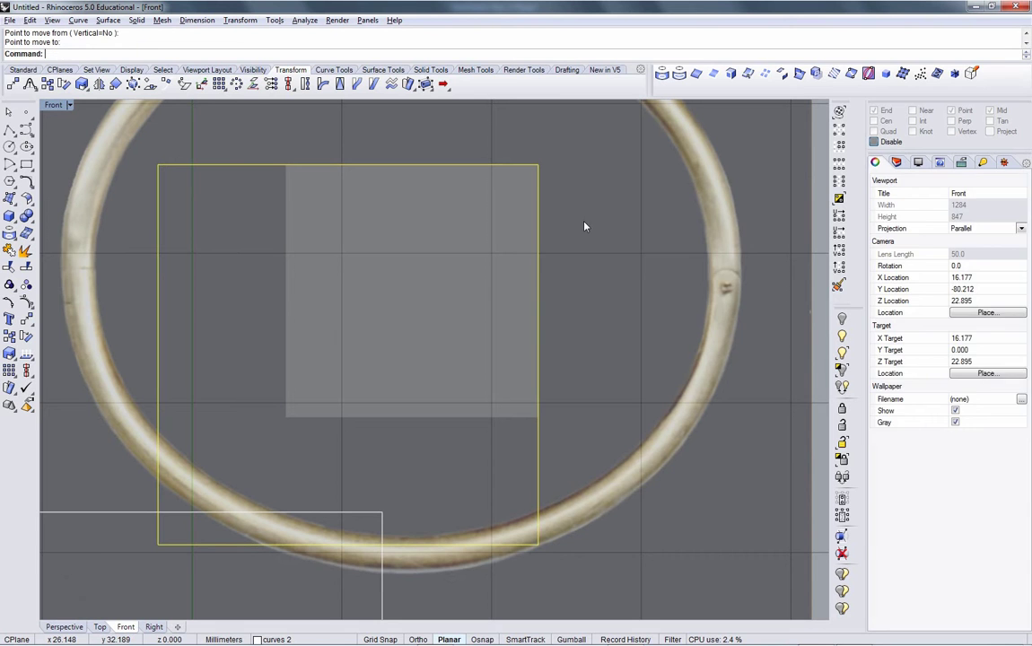
Enable object snaps and scale the copied square down from its upper right corner to match the grey scale square.
{"action": "left_click", "coordinate": [83, 84]}
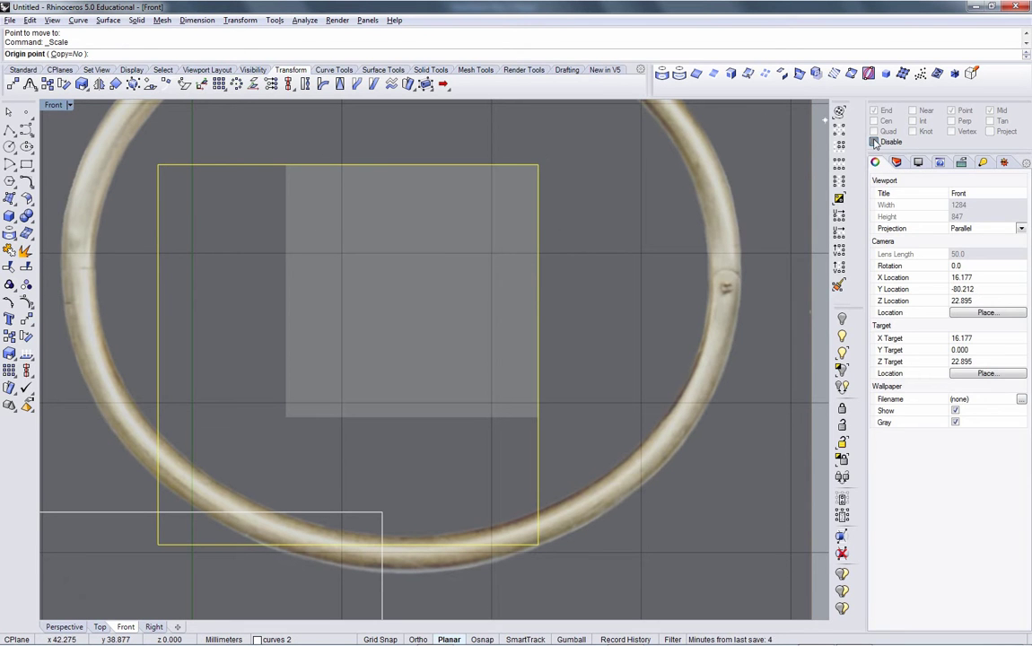
{"action": "left_click", "coordinate": [874, 142]}
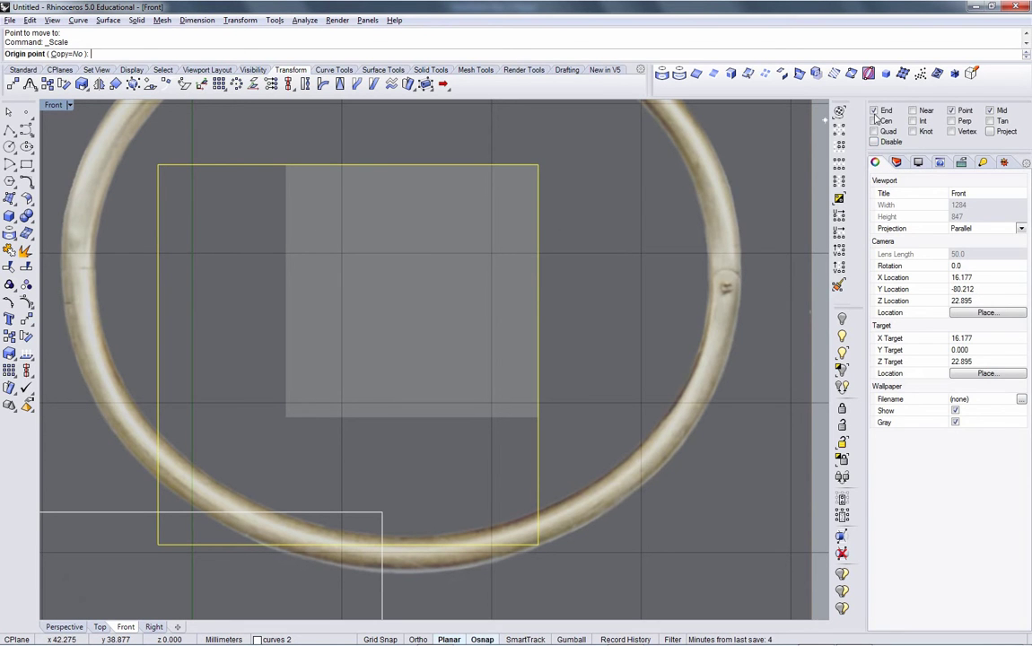
{"action": "left_click", "coordinate": [539, 165]}
{"action": "left_click", "coordinate": [157, 544]}
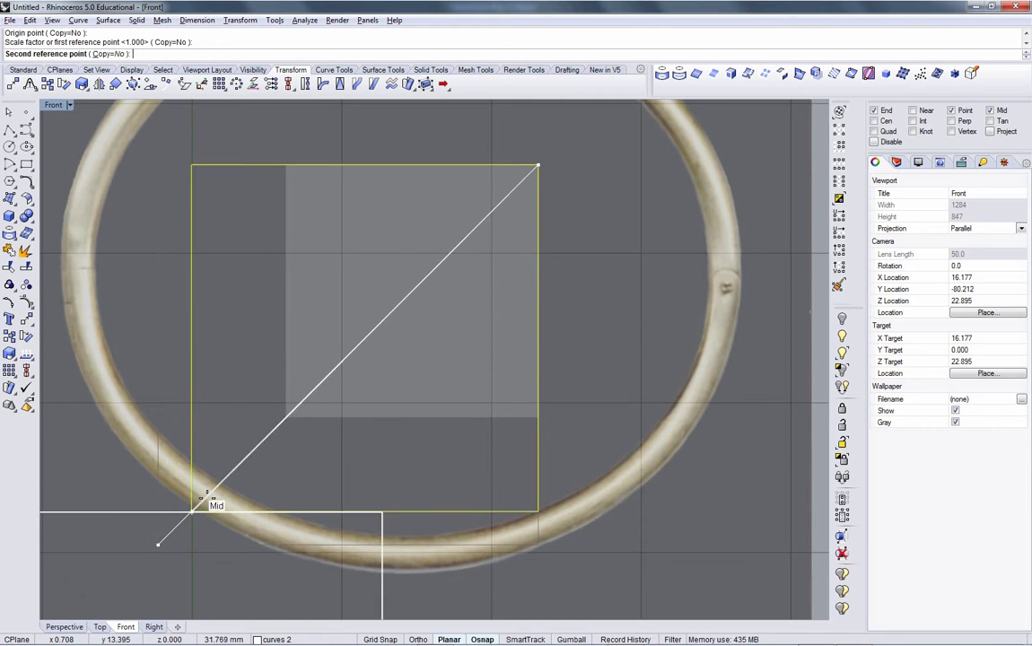
{"action": "left_click", "coordinate": [307, 438]}
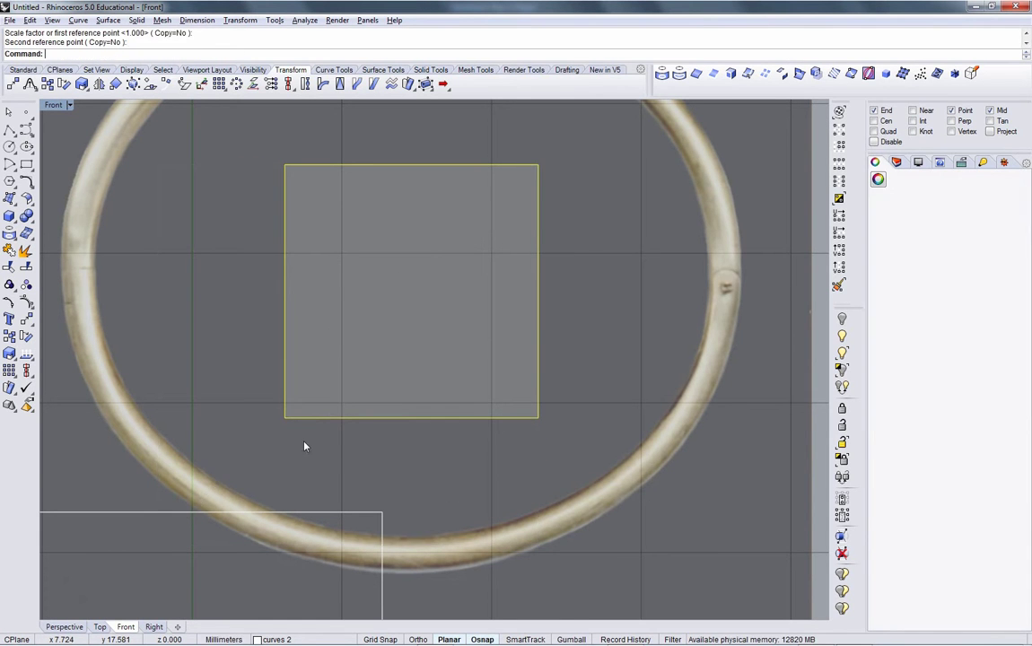
Orient the picture frame with 3D scaling, mapping the small square's upper right and lower left corners onto those of the 25.4 mm square.
{"action": "scroll", "coordinate": [395, 371], "scroll_direction": "down", "scroll_amount": 5}
{"action": "scroll", "coordinate": [404, 382], "scroll_direction": "up", "scroll_amount": 2}
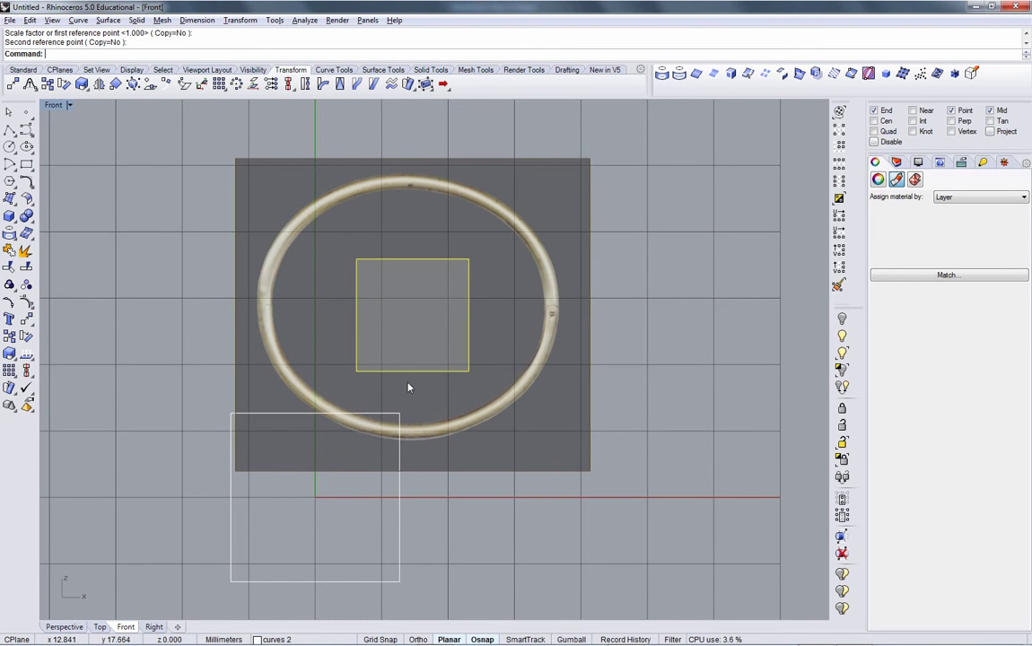
{"action": "left_click", "coordinate": [431, 398]}
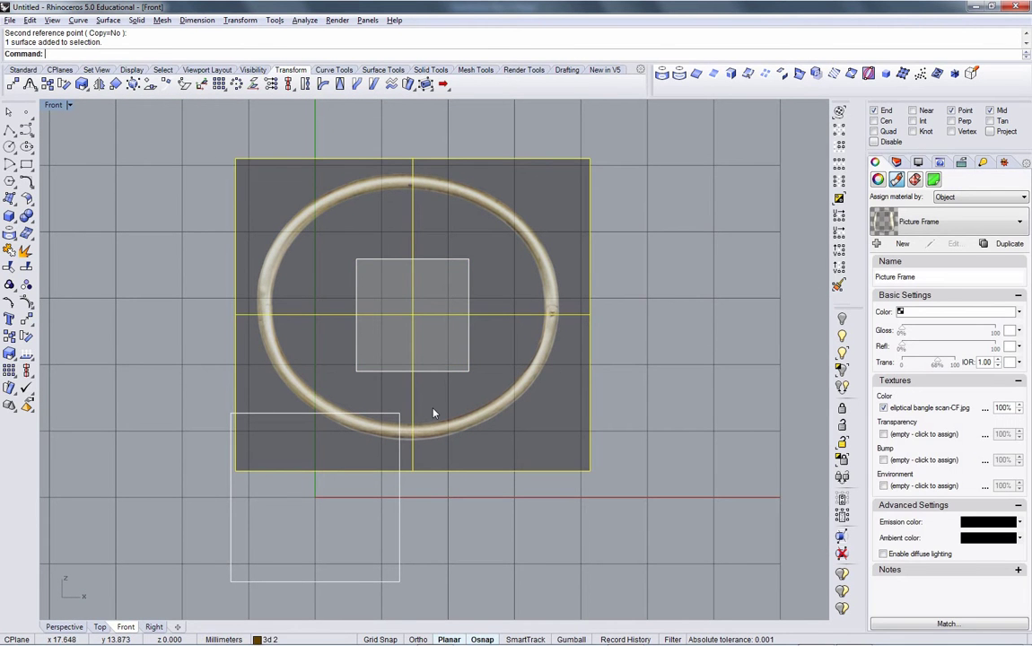
{"action": "left_click", "coordinate": [114, 84]}
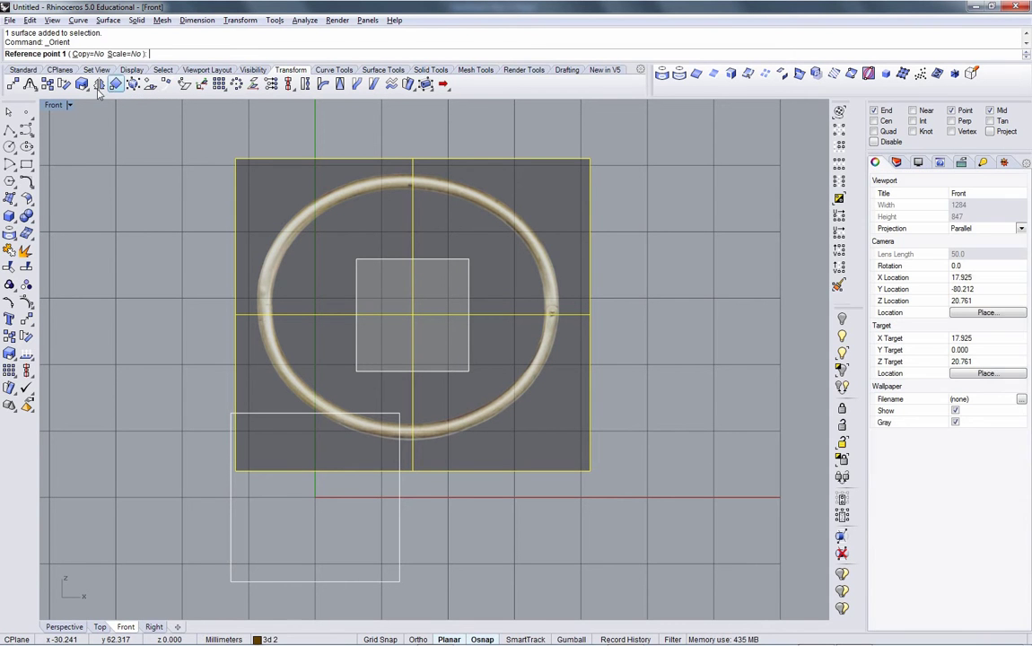
{"action": "left_click", "coordinate": [120, 54]}
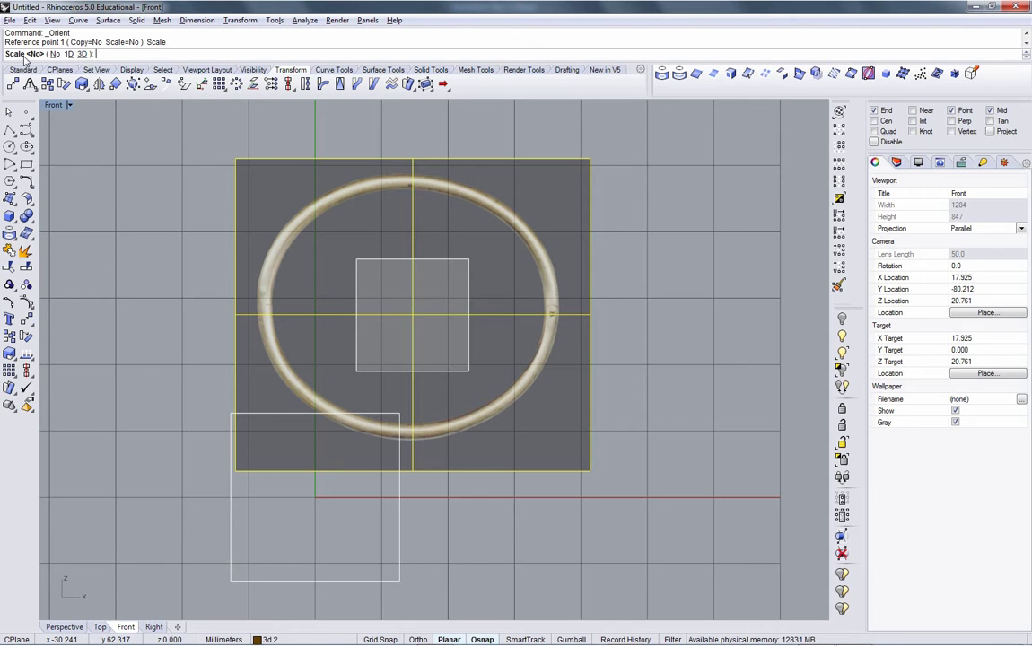
{"action": "left_click", "coordinate": [83, 55]}
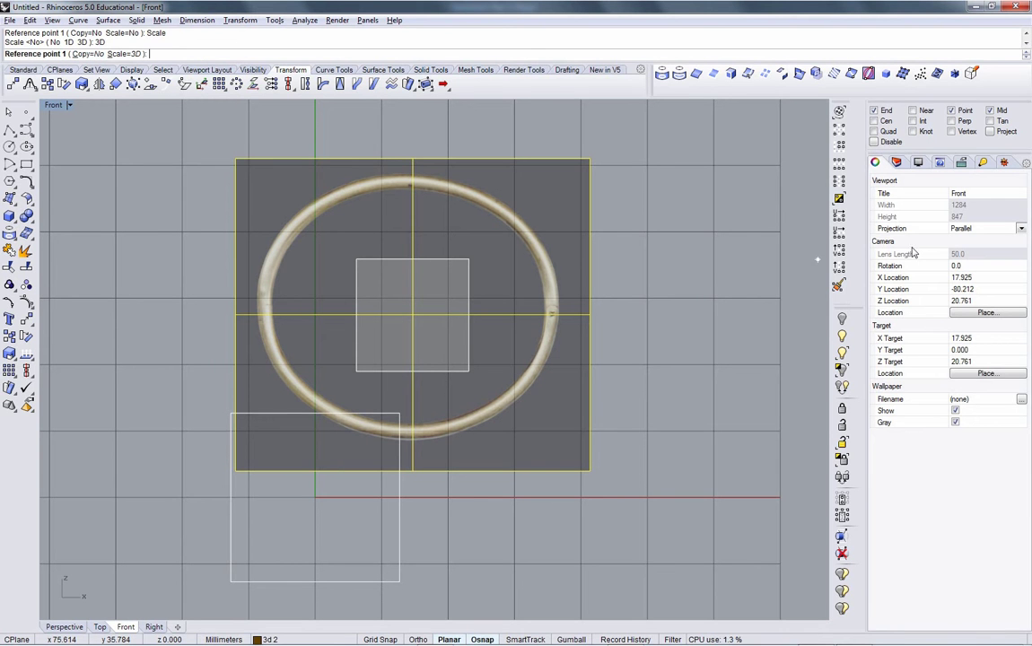
{"action": "left_click", "coordinate": [469, 259]}
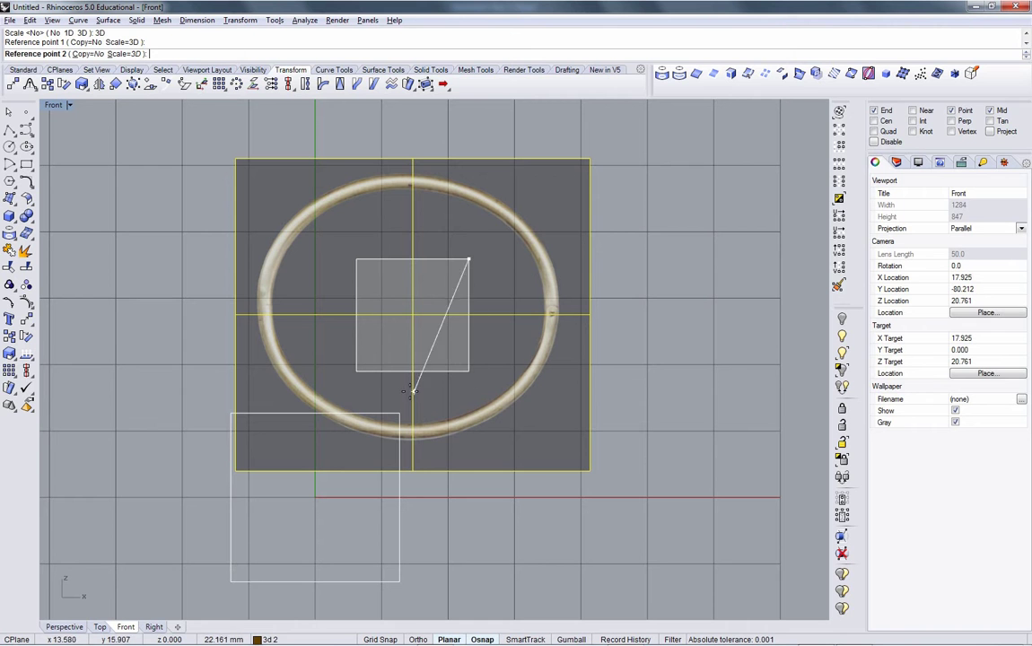
{"action": "left_click", "coordinate": [357, 371]}
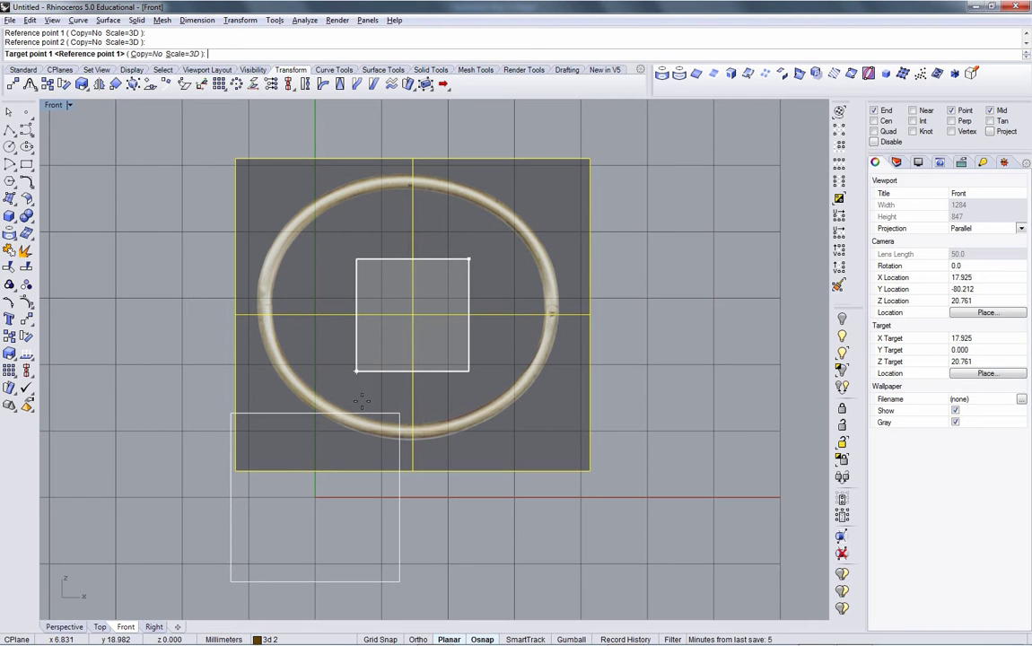
{"action": "left_click", "coordinate": [400, 414]}
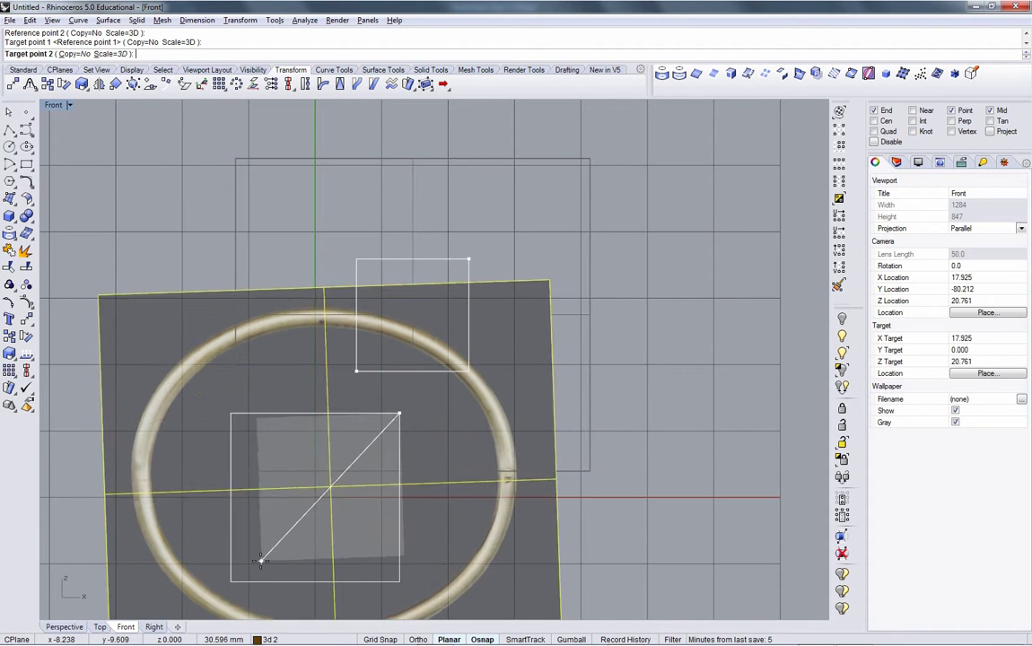
{"action": "left_click", "coordinate": [231, 582]}
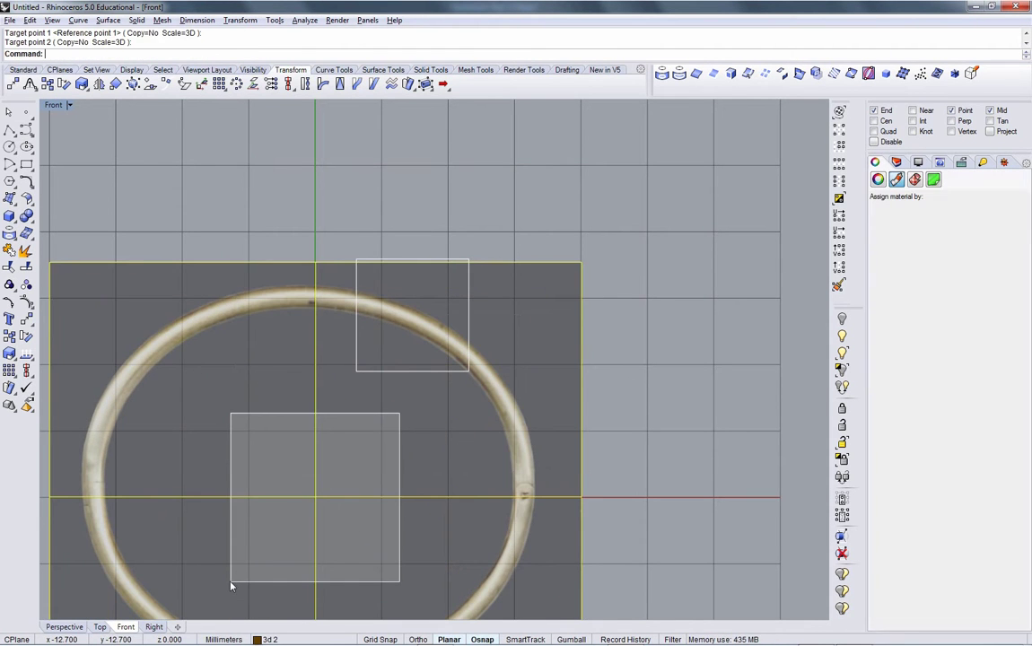
Delete the small reference square used for scaling the scan.
{"action": "left_click", "coordinate": [421, 379]}
{"action": "key", "text": "Return"}
{"action": "key", "text": "Delete"}
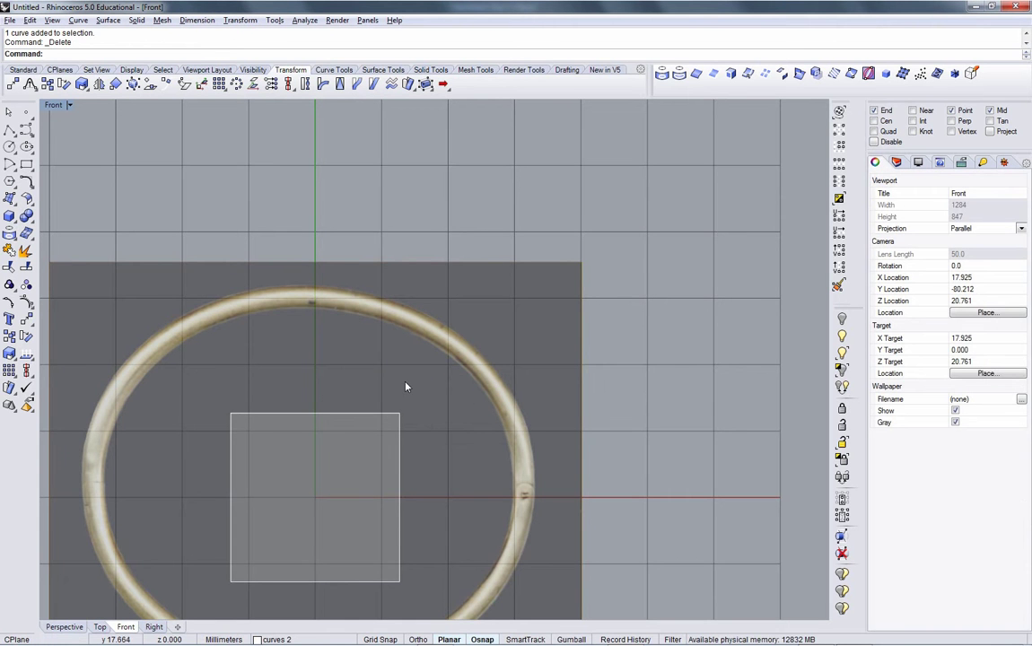
Move the 25.4 mm square about 21 mm right and slightly up so its right edge meets the bangle's right outer edge.
{"action": "scroll", "coordinate": [415, 392], "scroll_direction": "down", "scroll_amount": 5}
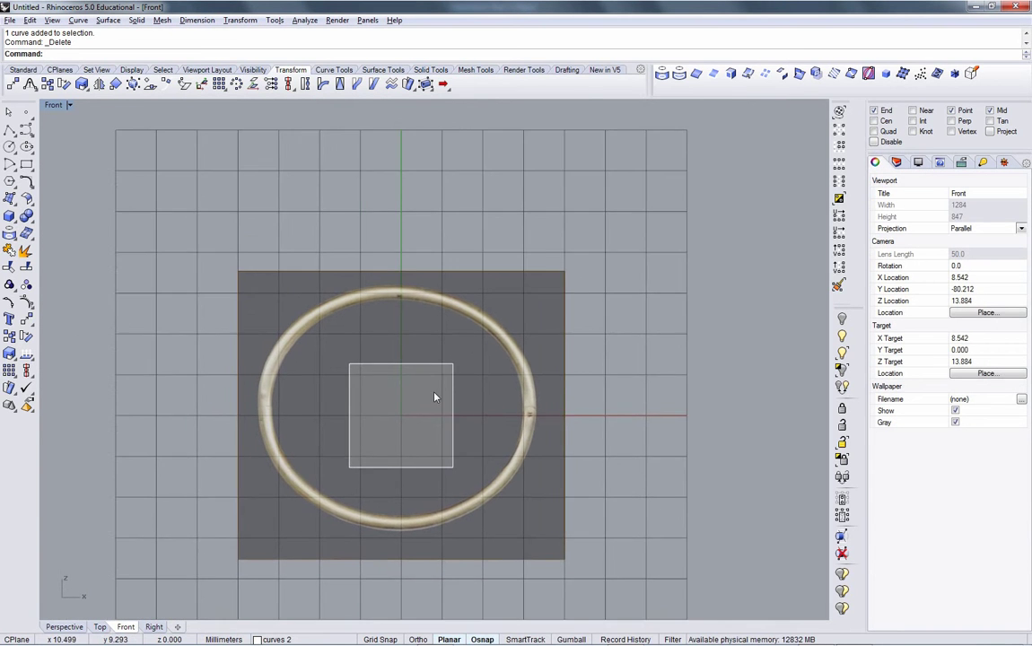
{"action": "scroll", "coordinate": [440, 381], "scroll_direction": "up", "scroll_amount": 3}
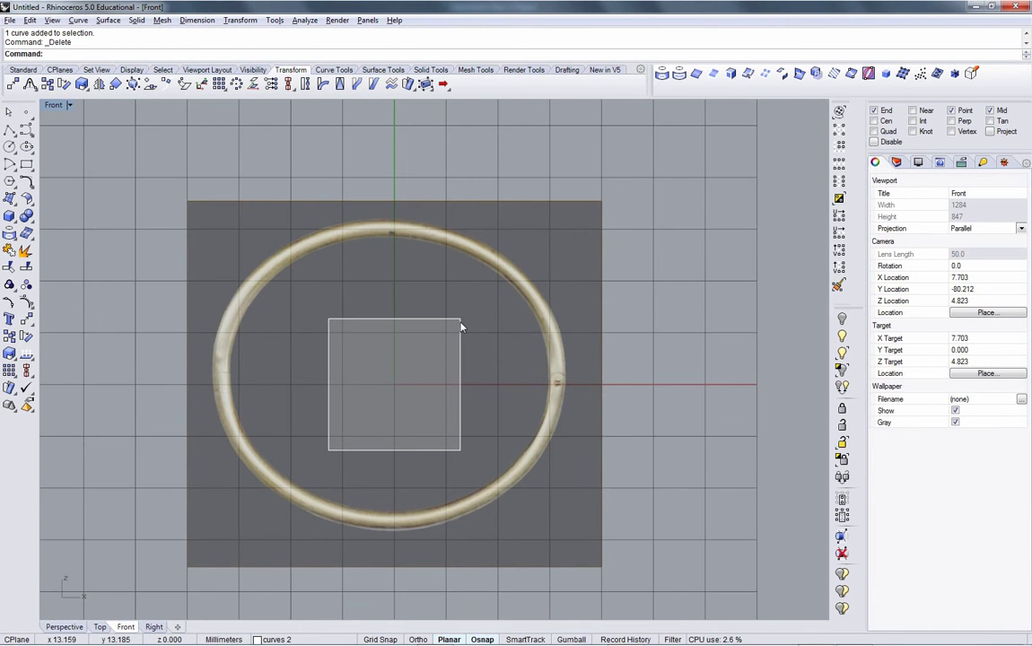
{"action": "left_click", "coordinate": [461, 327]}
{"action": "key", "text": "Return"}
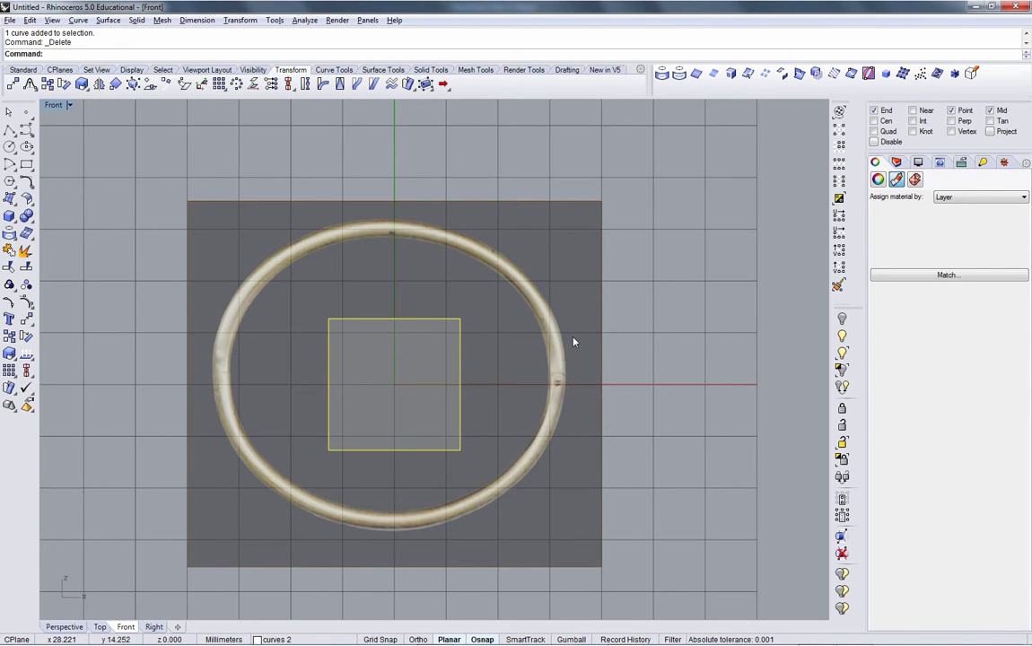
{"action": "type", "text": "M"}
{"action": "key", "text": "Return"}
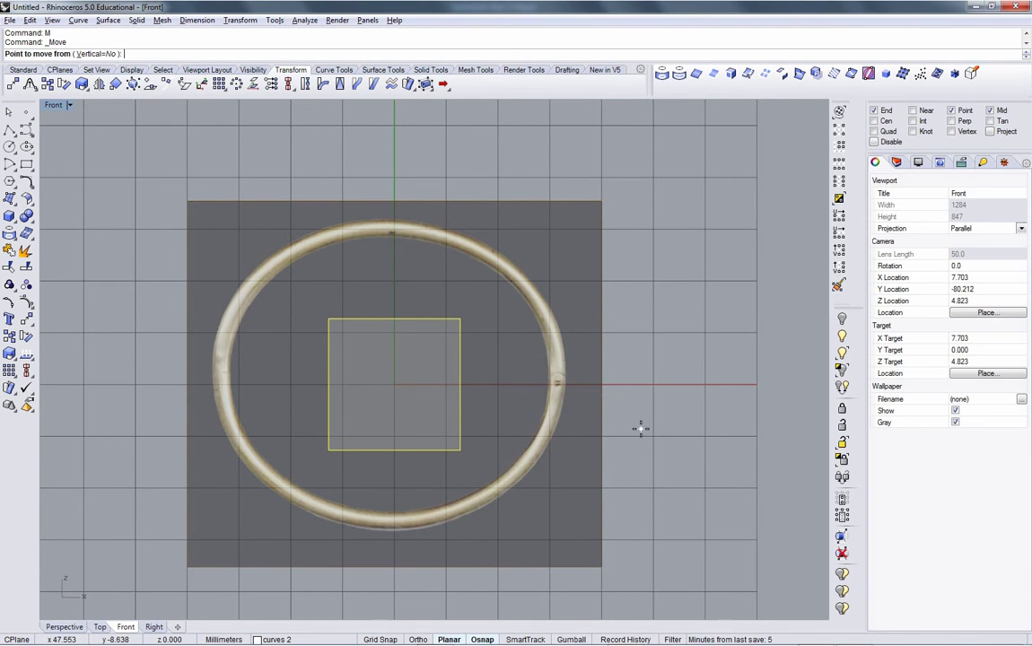
{"action": "left_click", "coordinate": [640, 428]}
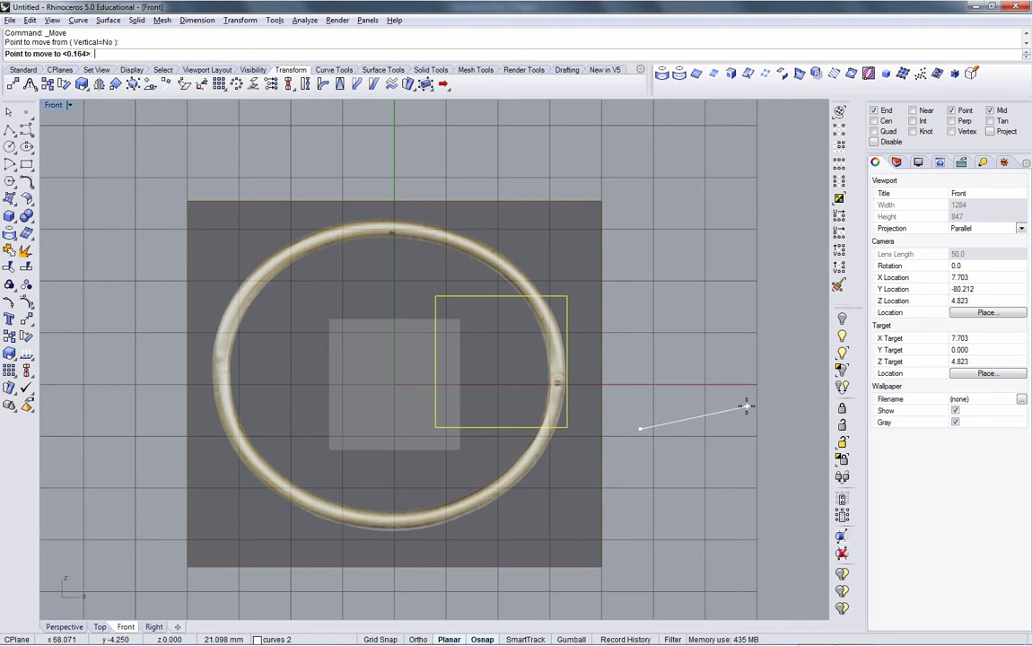
{"action": "key", "text": "Escape"}
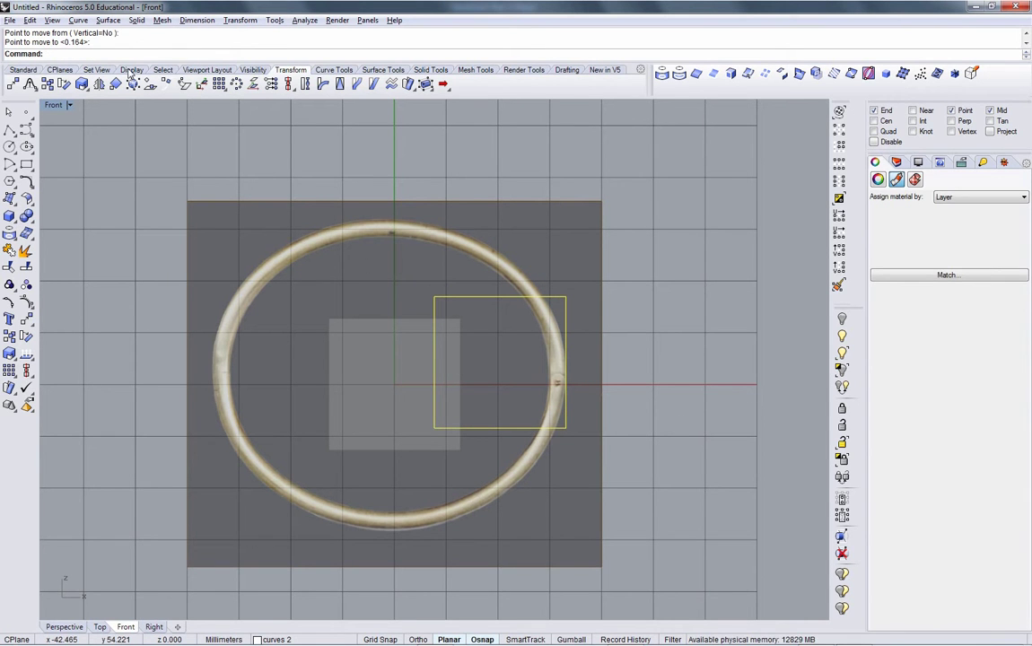
Scale the square up uniformly from its lower right corner until its top edge reaches the bangle's outer top.
{"action": "left_click", "coordinate": [82, 83]}
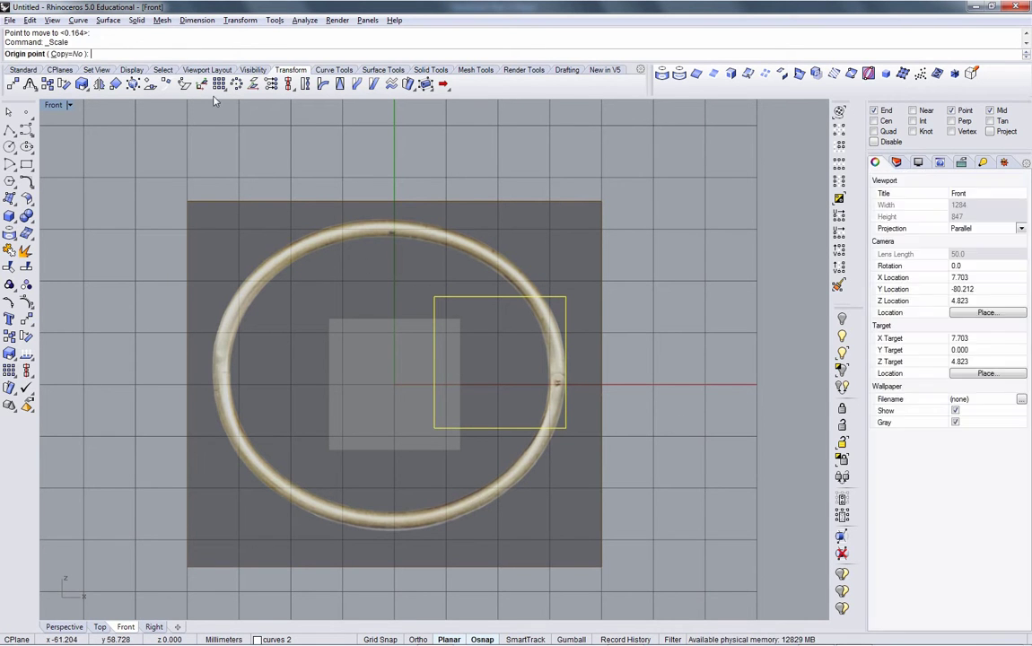
{"action": "left_click", "coordinate": [565, 427]}
{"action": "left_click", "coordinate": [618, 369]}
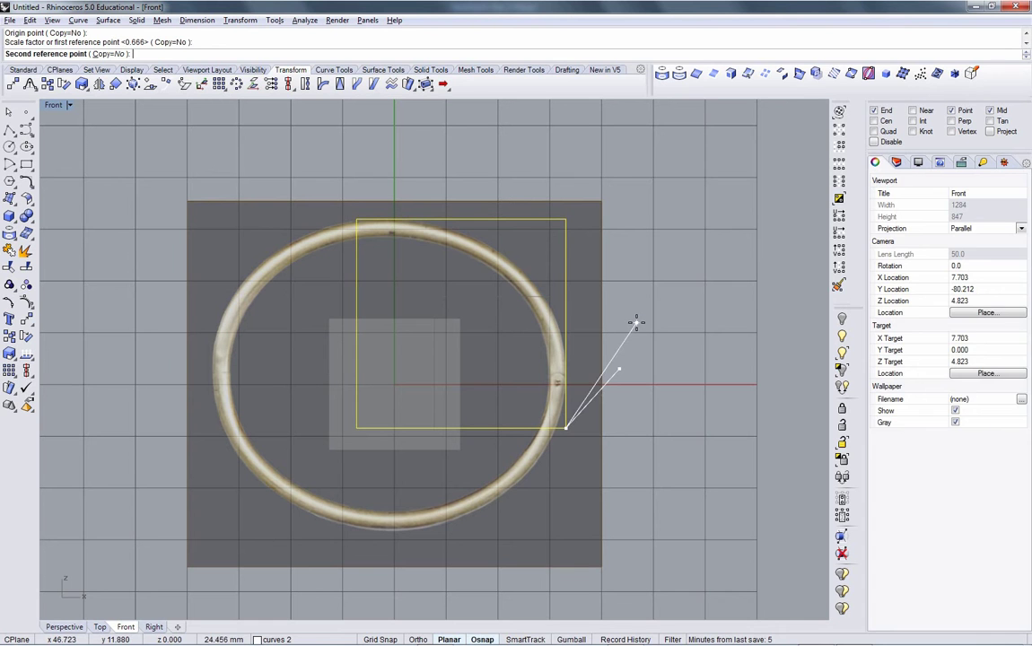
{"action": "key", "text": "Escape"}
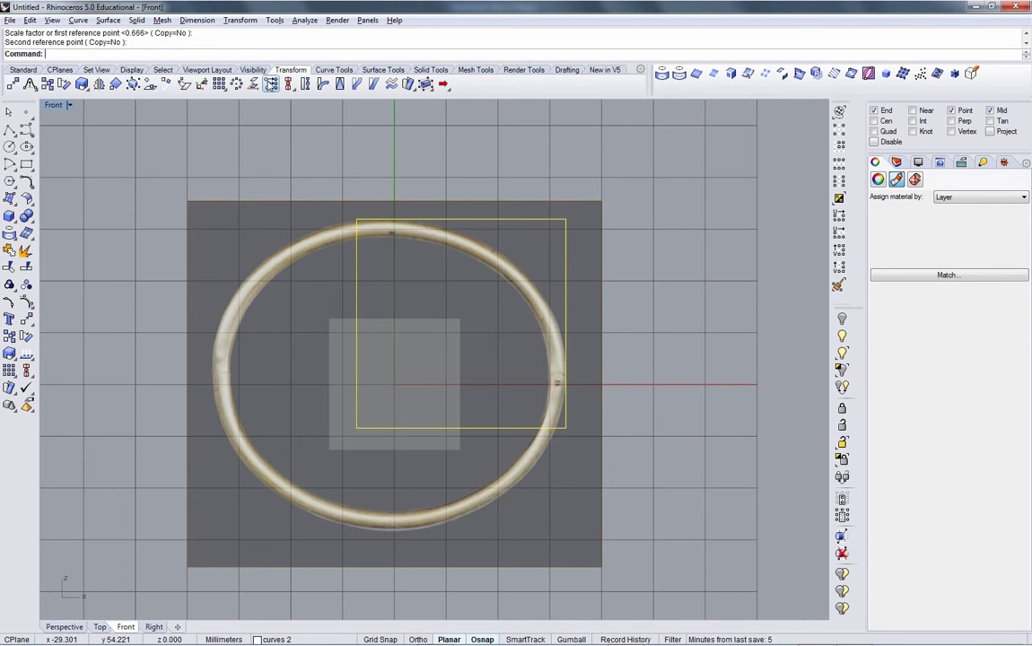
Scale the square non-uniformly from its upper right corner, stretching its width and height to enclose the bangle's outer outline.
{"action": "left_click", "coordinate": [86, 90]}
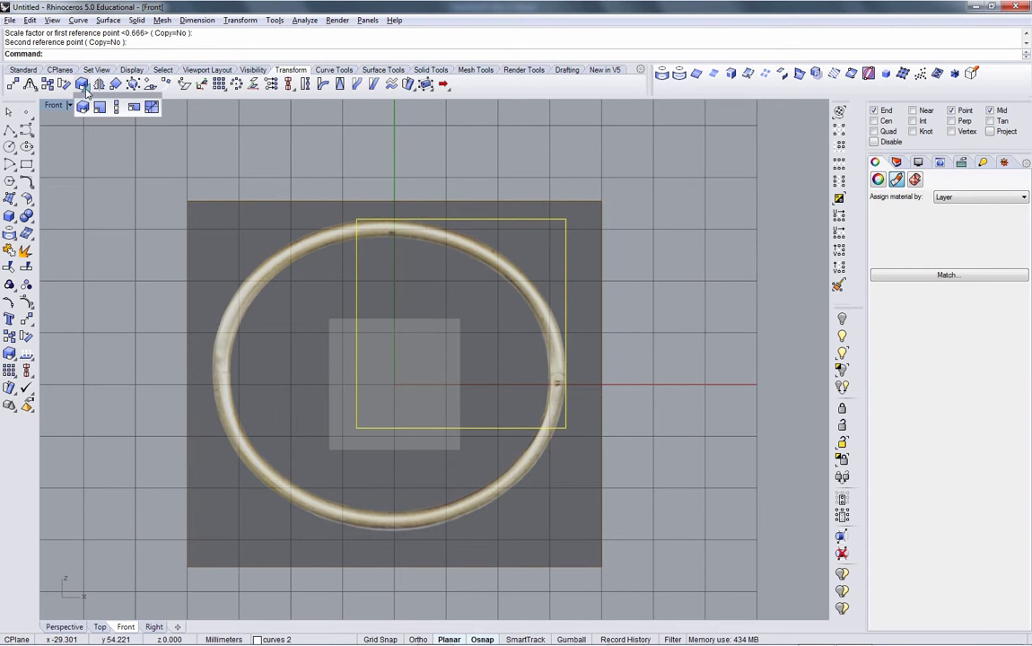
{"action": "left_click", "coordinate": [133, 106]}
{"action": "left_click", "coordinate": [567, 218]}
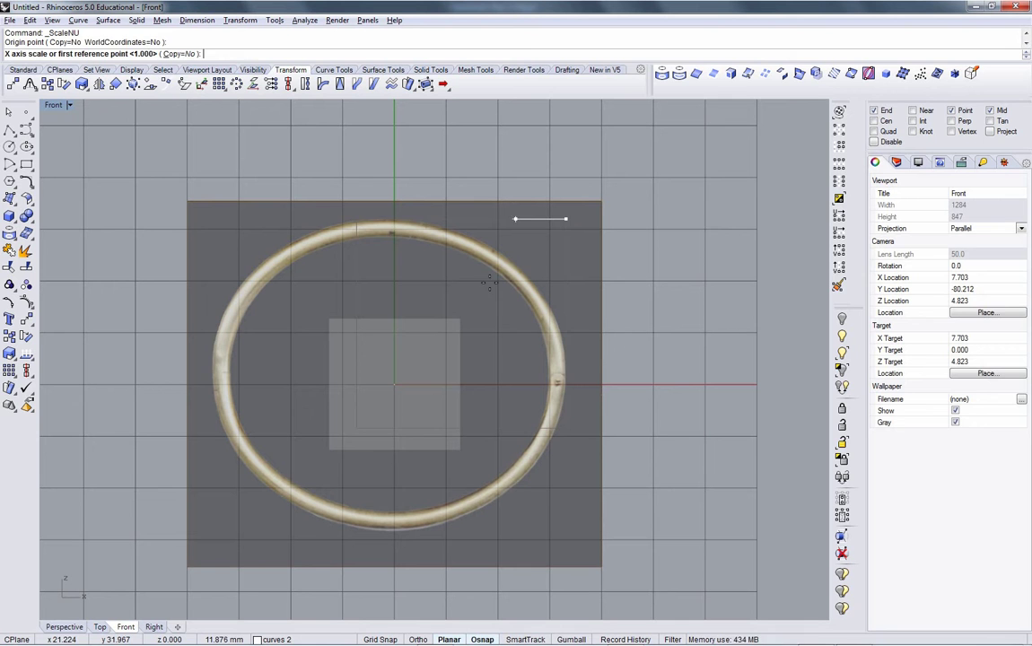
{"action": "left_click", "coordinate": [443, 218]}
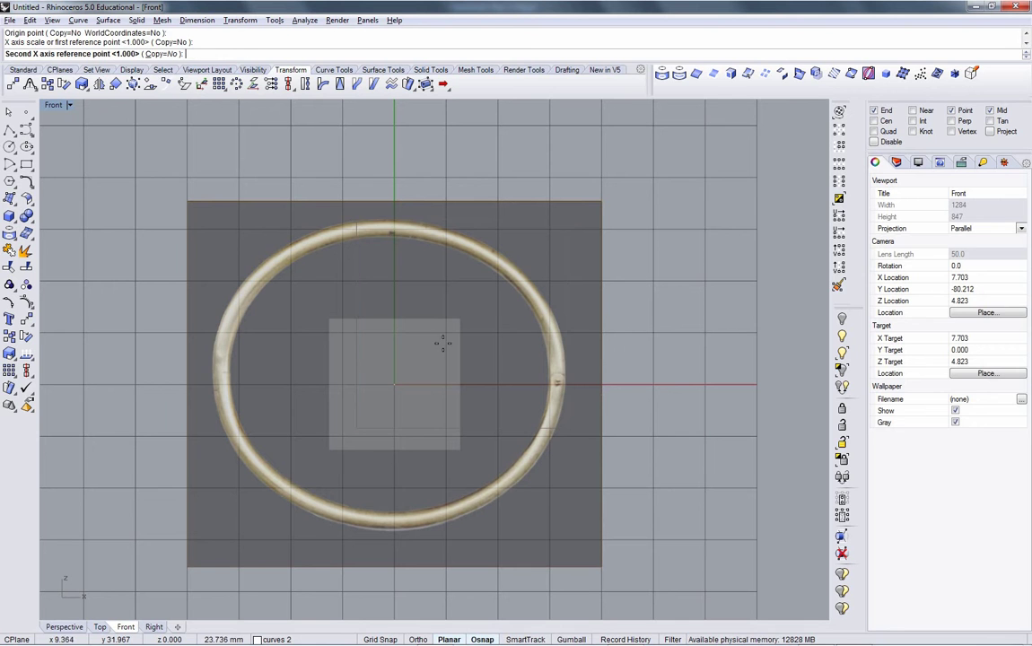
{"action": "left_click", "coordinate": [357, 373]}
{"action": "left_click", "coordinate": [592, 494]}
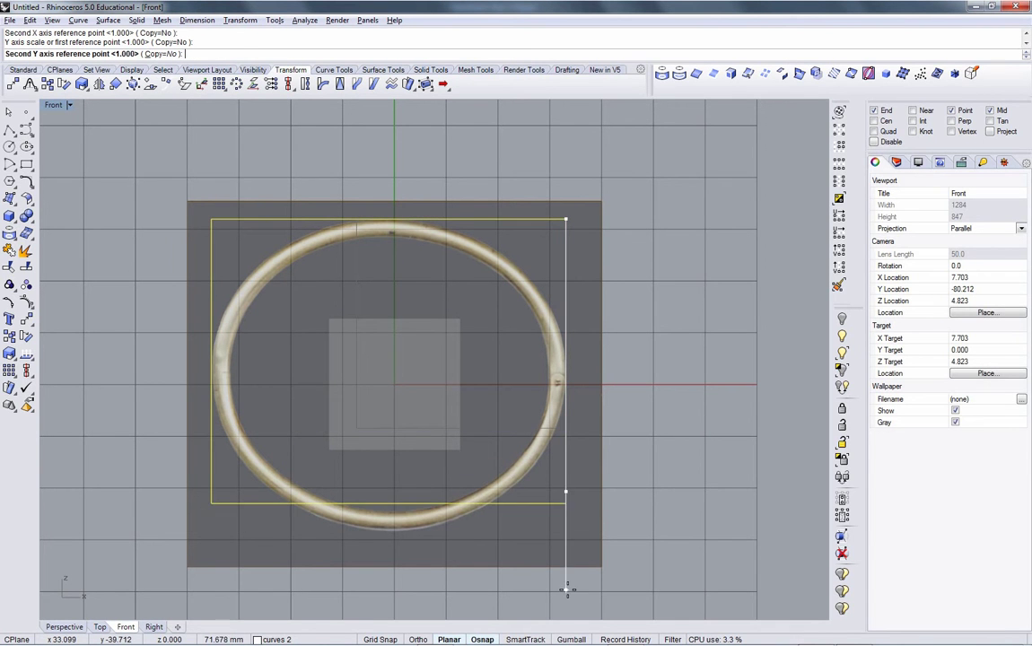
{"action": "right_click_drag", "start_coordinate": [565, 588], "coordinate": [558, 493]}
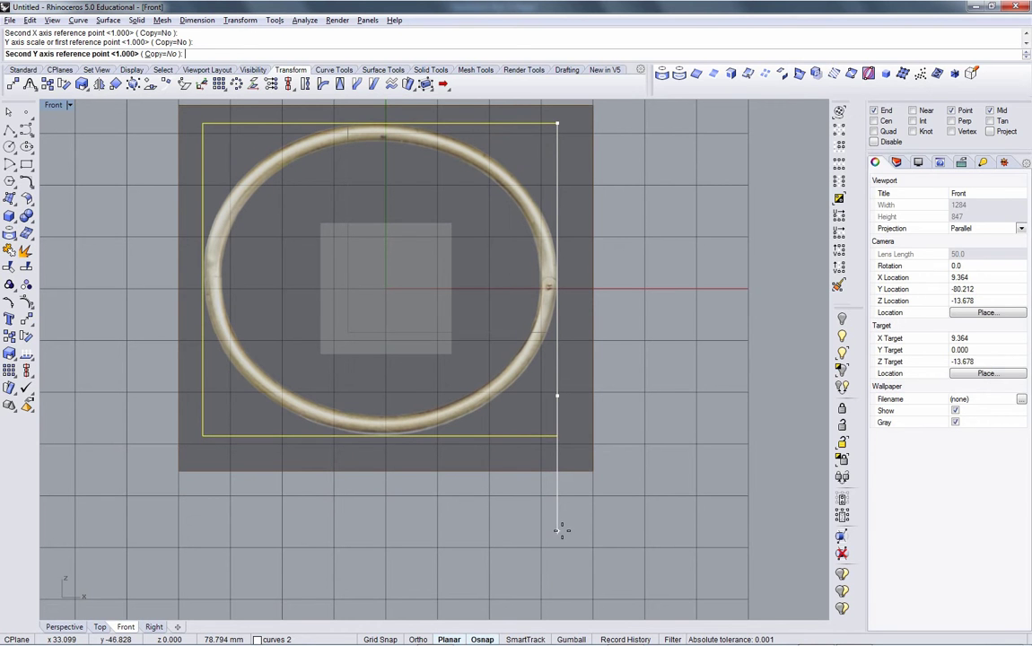
{"action": "left_click", "coordinate": [561, 530]}
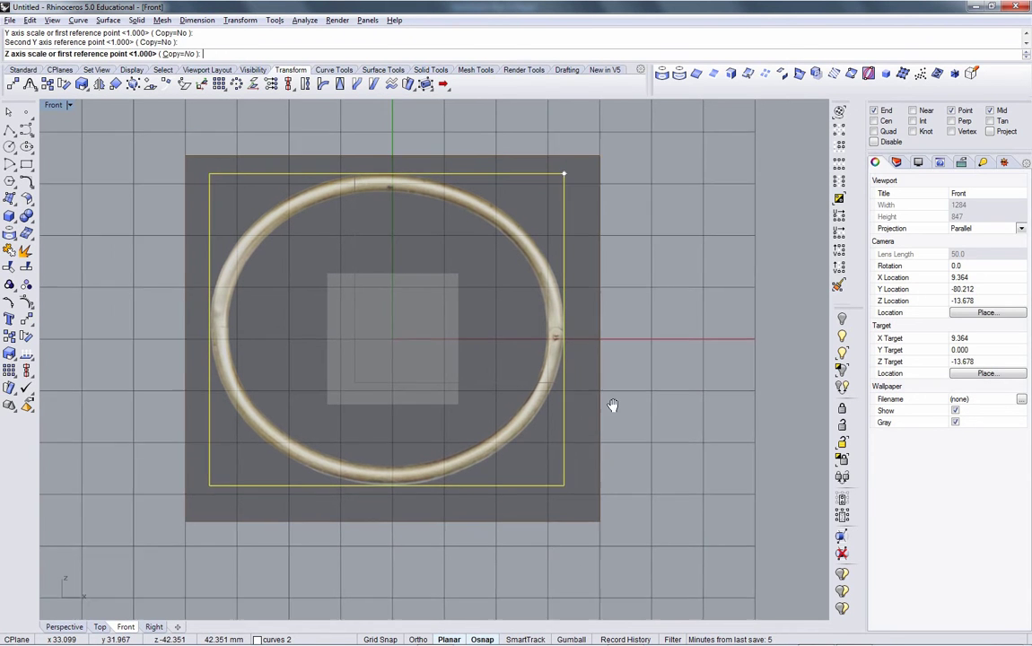
{"action": "right_click_drag", "start_coordinate": [664, 433], "coordinate": [692, 426]}
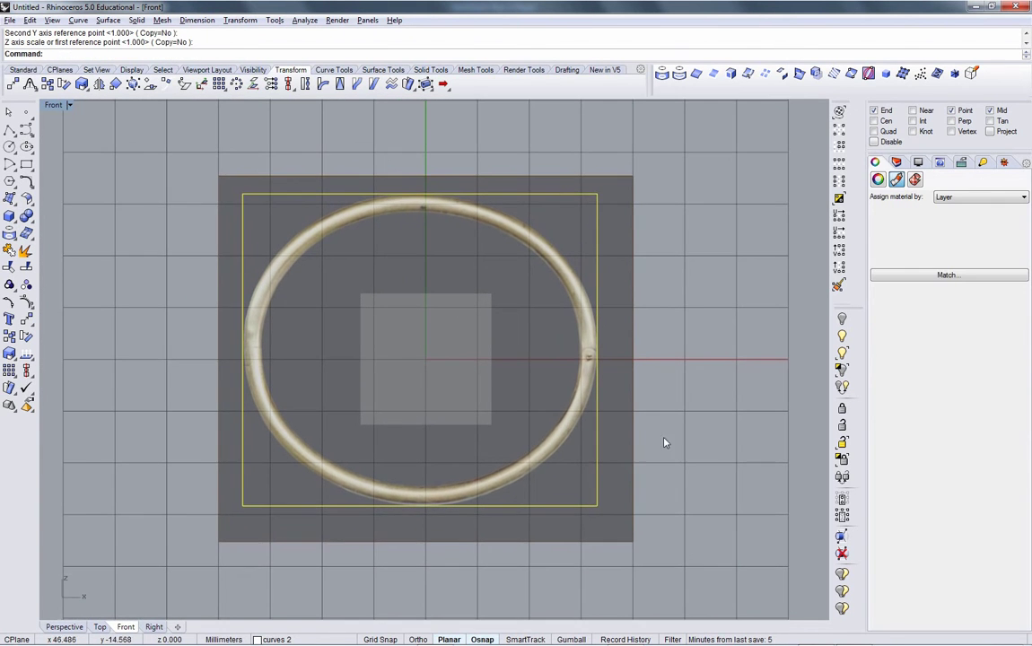
Move the framing rectangle and the scan surface together from the rectangle's center to the origin (0).
{"action": "left_click", "coordinate": [623, 452]}
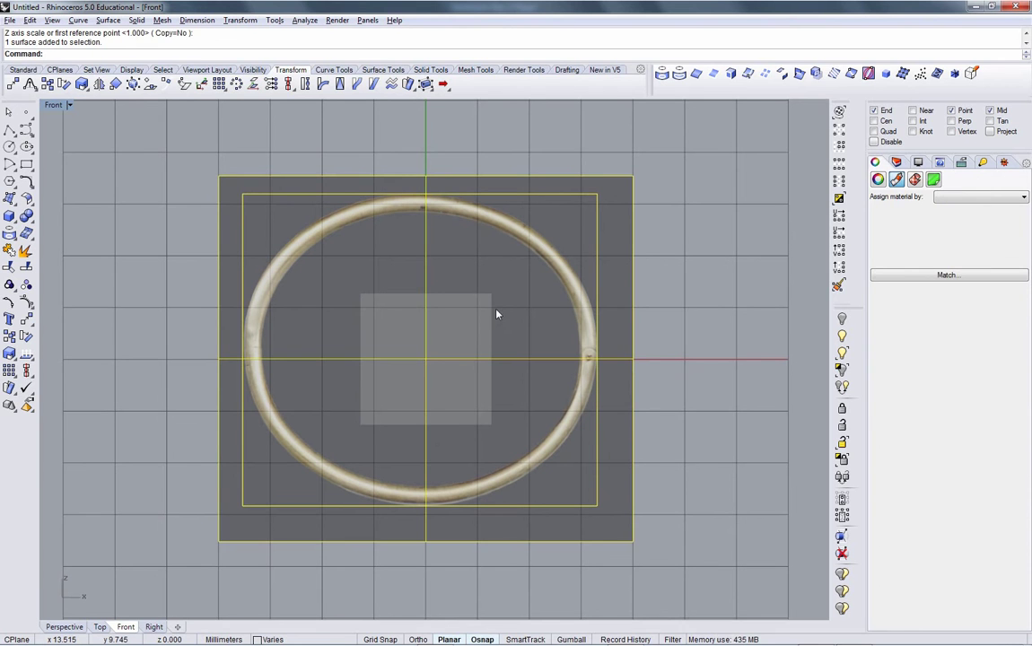
{"action": "type", "text": "m"}
{"action": "key", "text": "Return"}
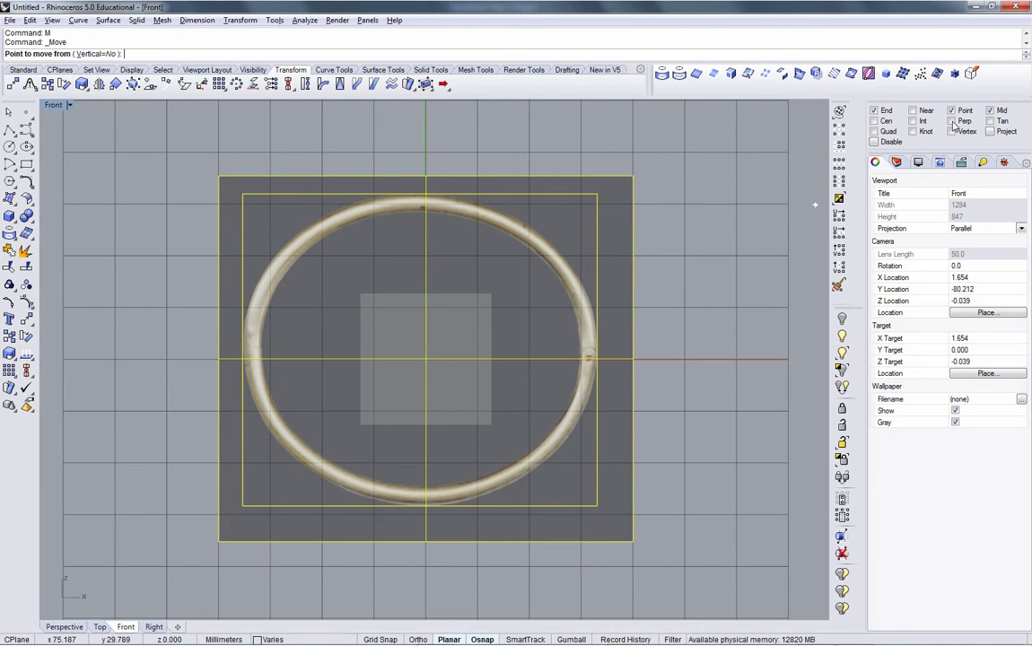
{"action": "right_click", "coordinate": [874, 120]}
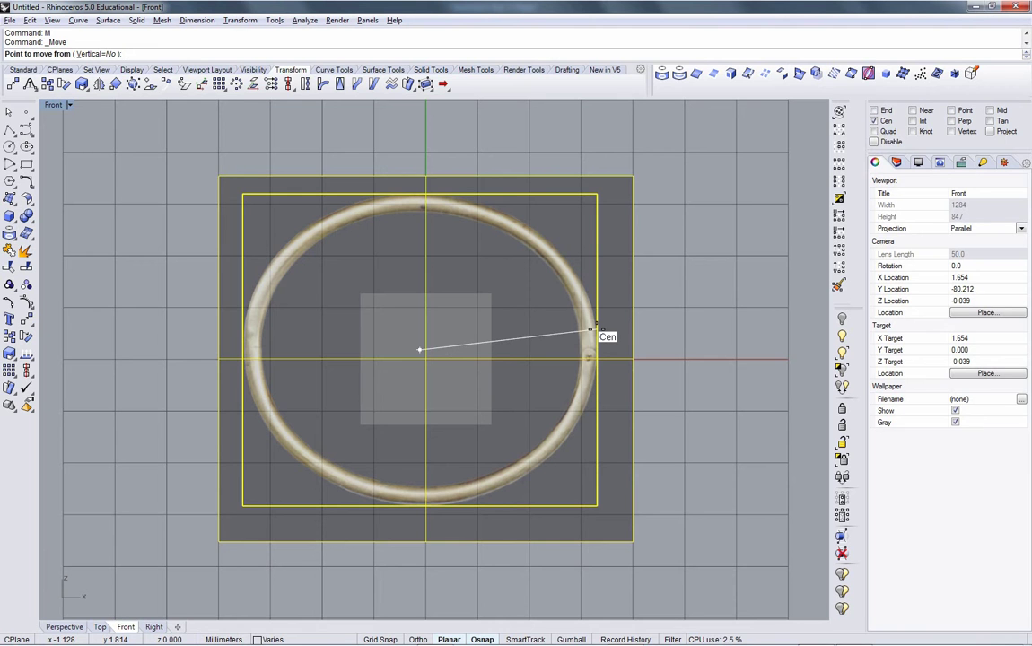
{"action": "left_click", "coordinate": [590, 330]}
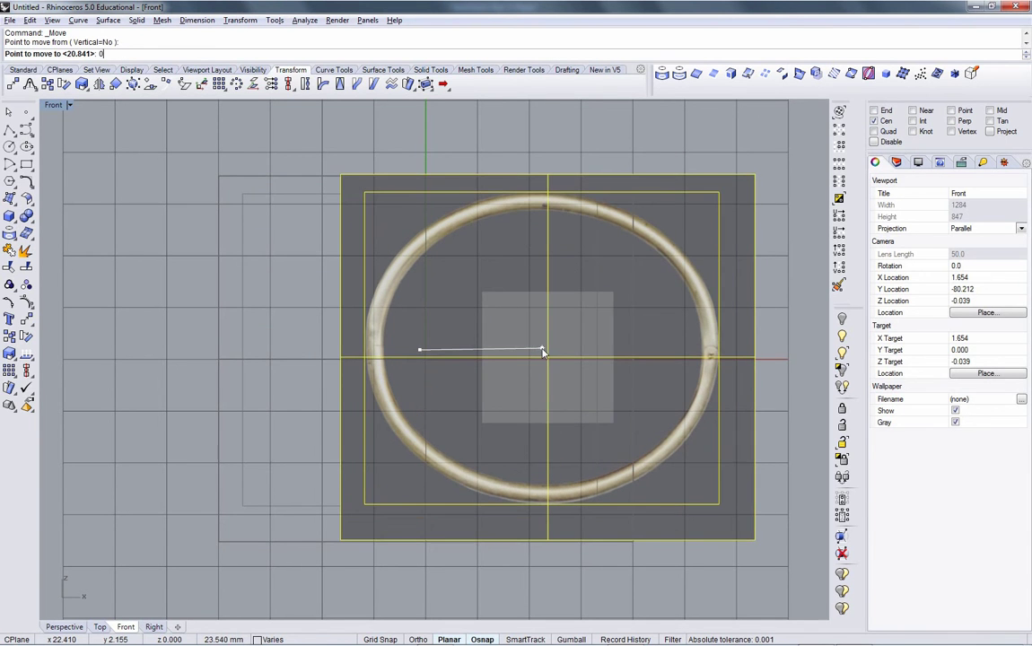
{"action": "type", "text": "0"}
{"action": "key", "text": "Return"}
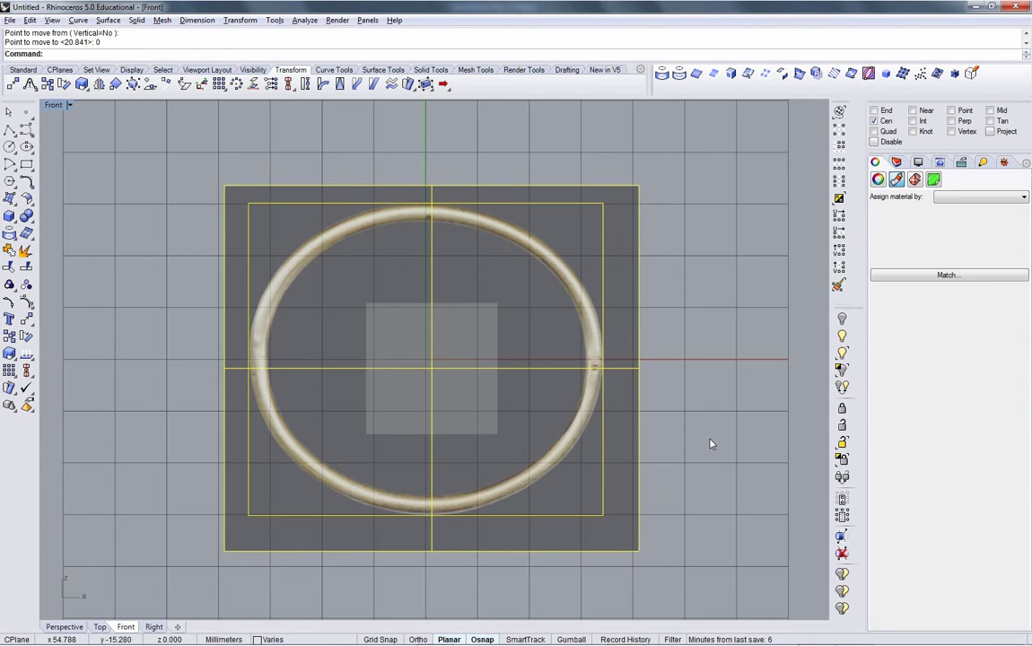
{"action": "key", "text": "Escape"}
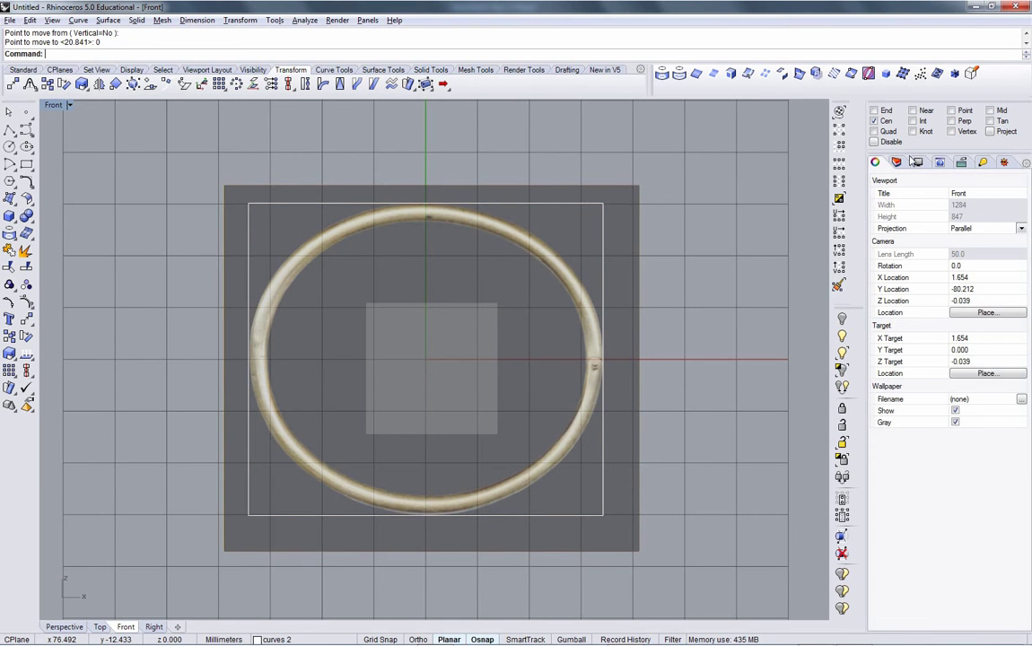
Lock the scan's 3d 2 layer and delete the rectangle framing the bangle.
{"action": "left_click", "coordinate": [897, 163]}
{"action": "left_click", "coordinate": [942, 265]}
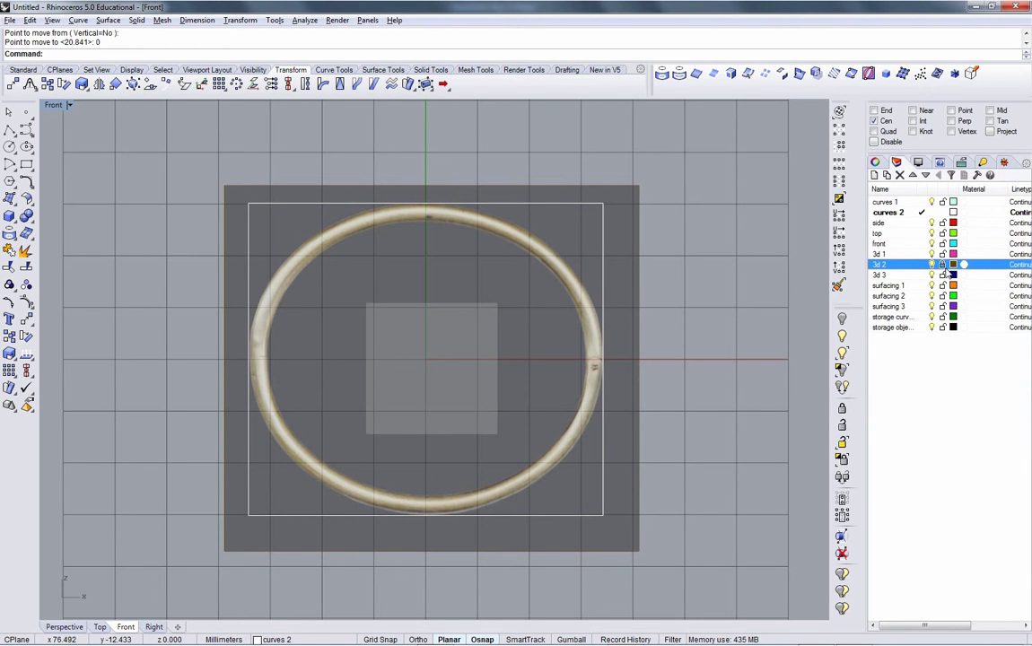
{"action": "left_click", "coordinate": [602, 330]}
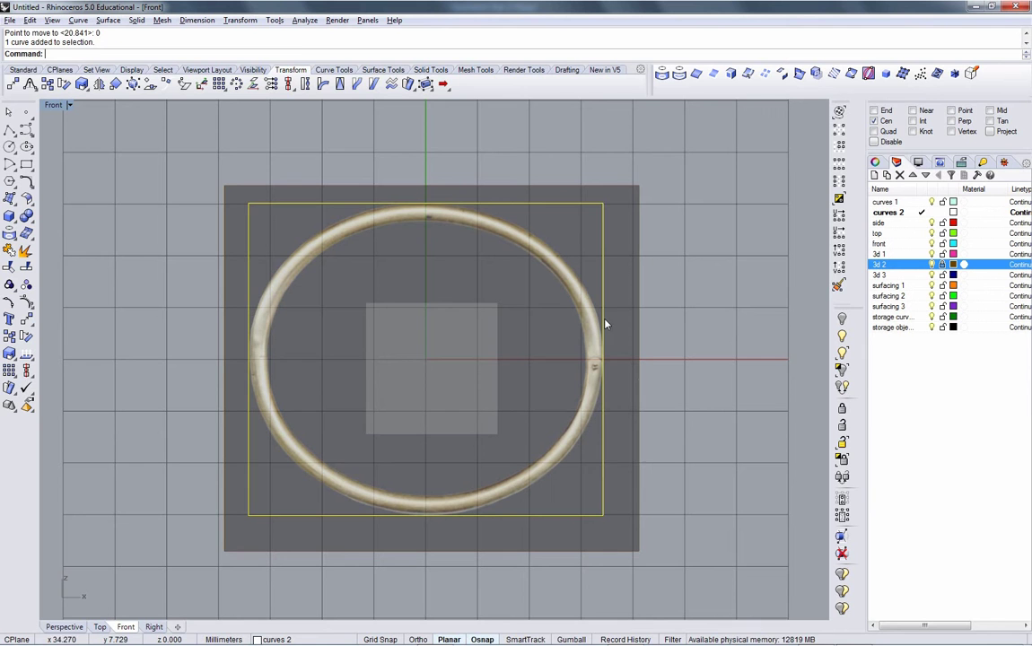
{"action": "key", "text": "Delete"}
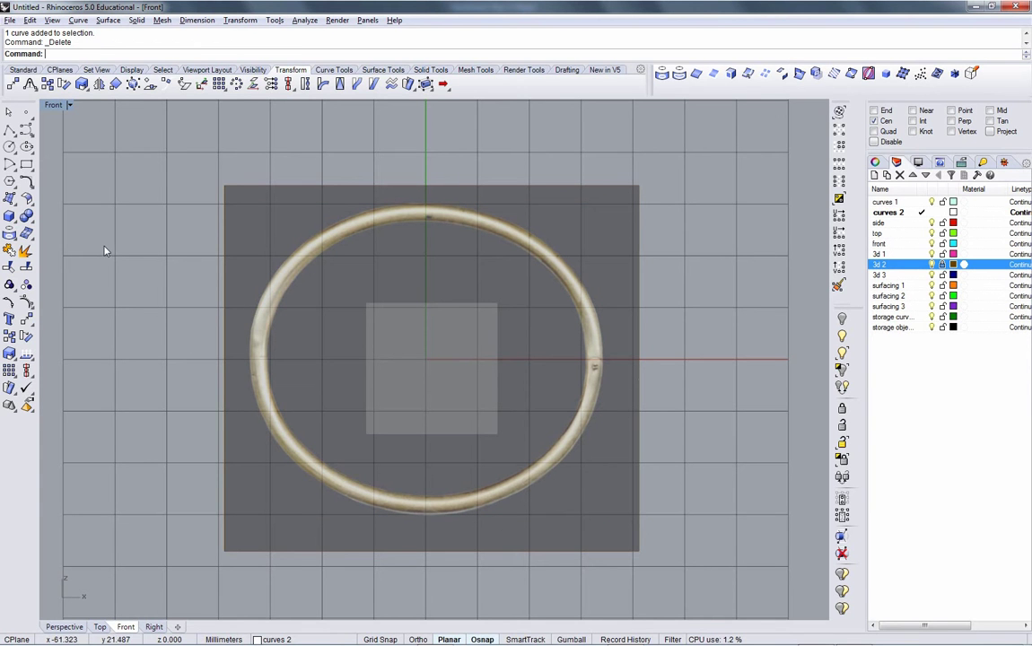
Draw an ellipse centered at the origin (0), with Ortho on, matching the bangle's inner width and height.
{"action": "left_click", "coordinate": [323, 69]}
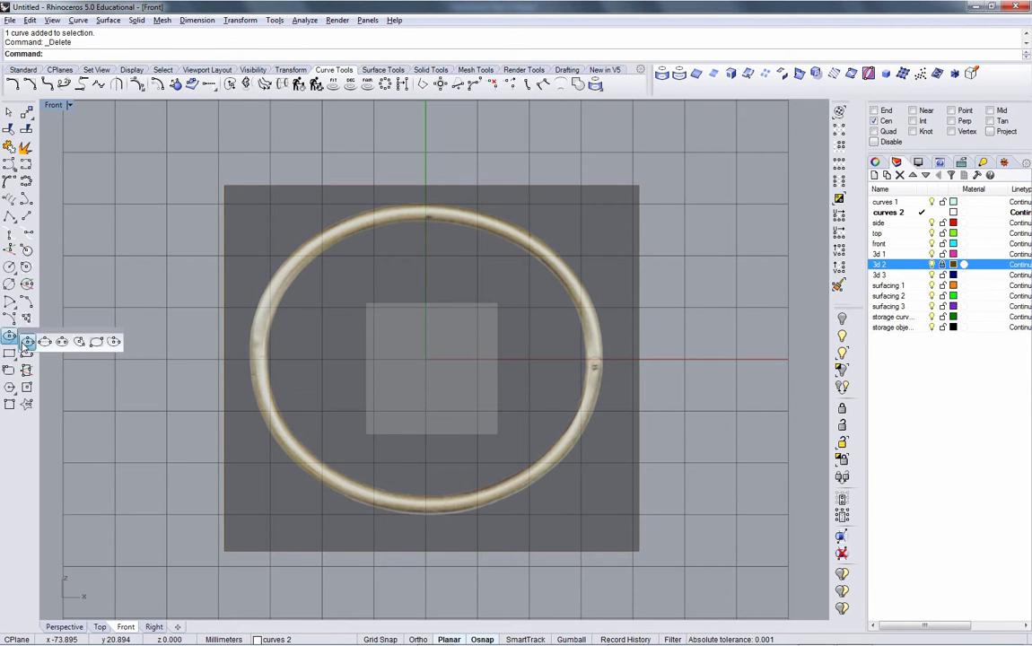
{"action": "left_click", "coordinate": [26, 335]}
{"action": "type", "text": "0"}
{"action": "key", "text": "Return"}
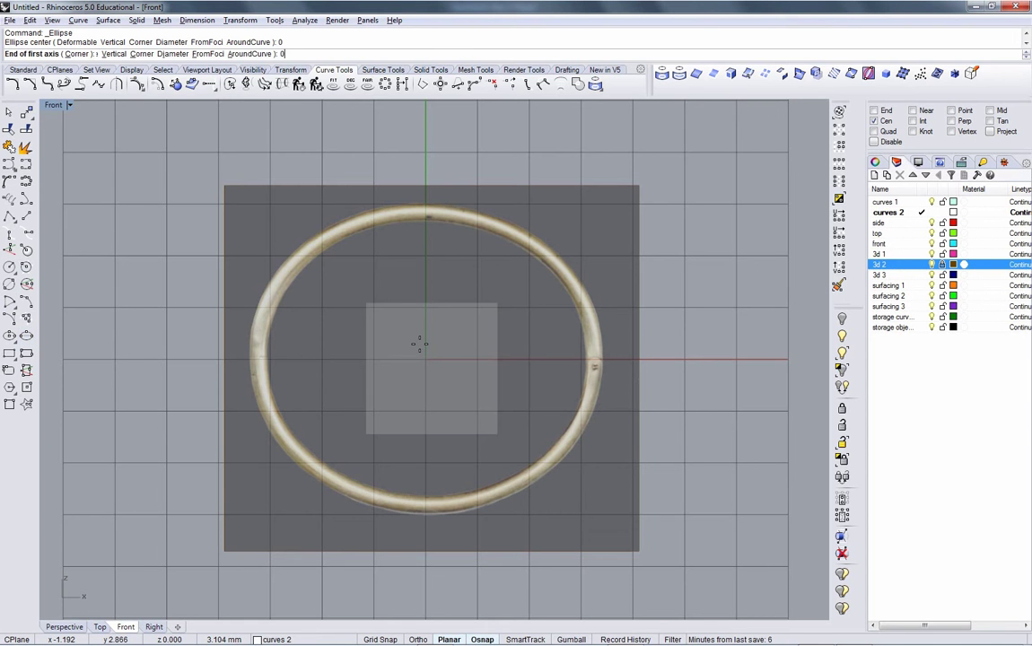
{"action": "key", "text": "F8"}
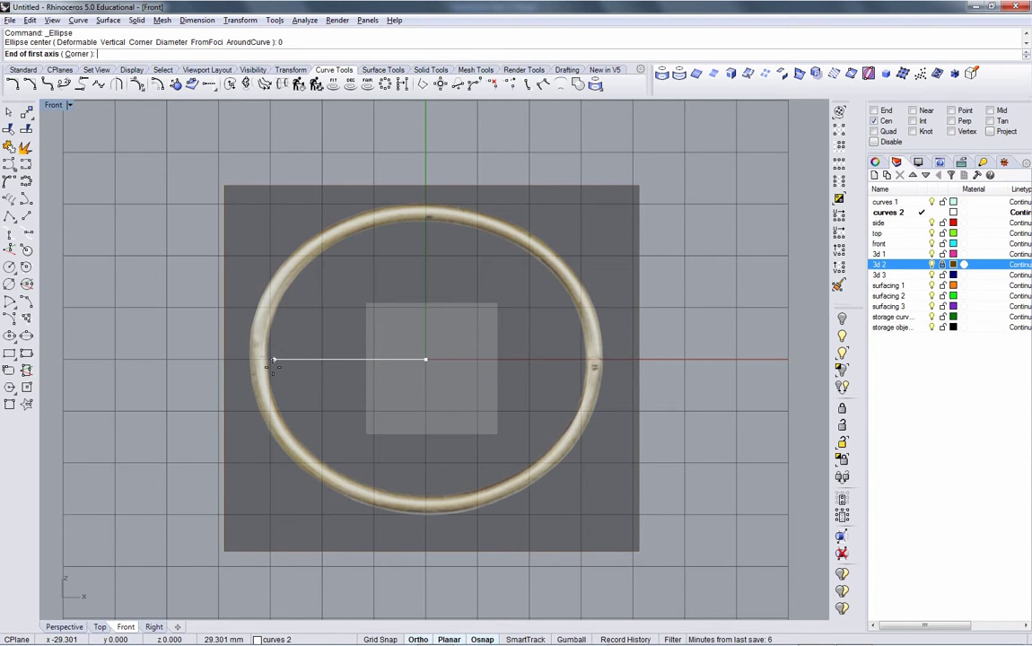
{"action": "left_click", "coordinate": [267, 365]}
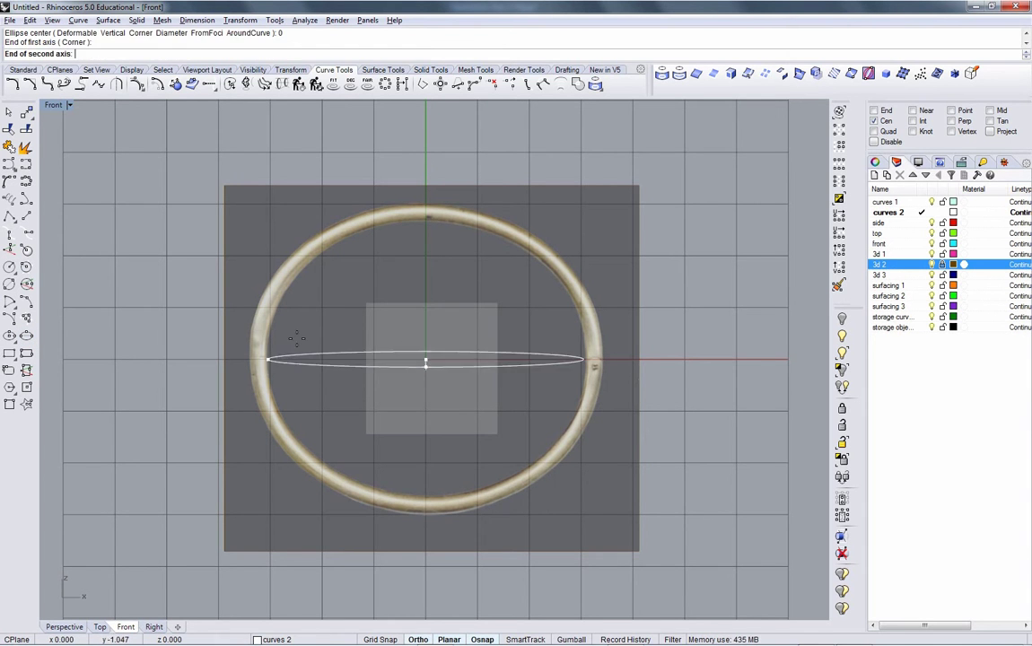
{"action": "left_click", "coordinate": [377, 218]}
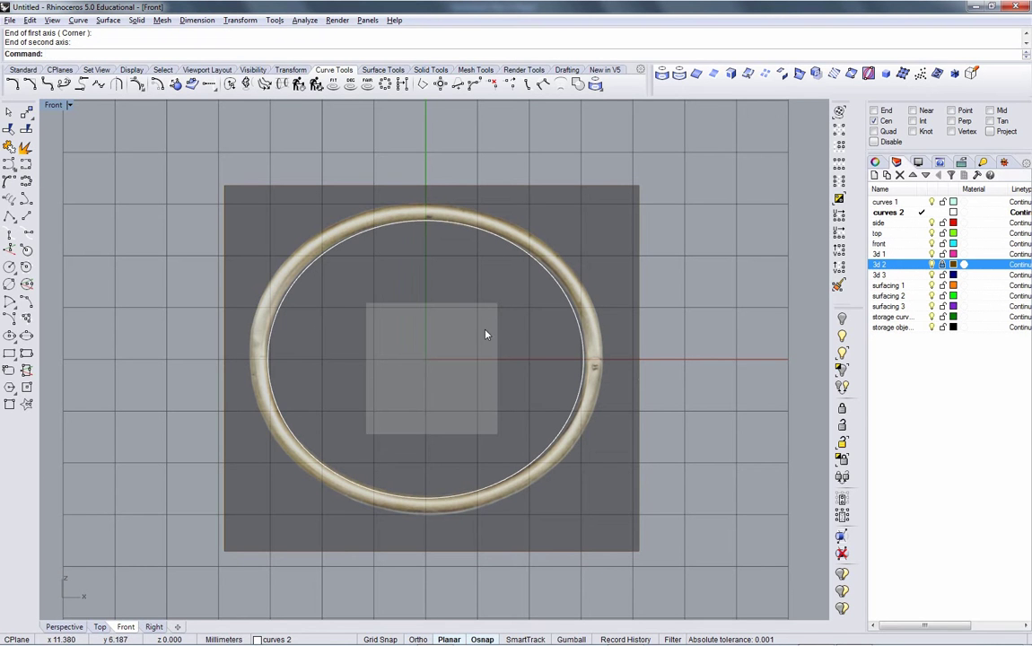
Scale the inner ellipse non-uniformly from the origin, widening it slightly along X and keeping the Y and Z factors at 1.
{"action": "scroll", "coordinate": [547, 341], "scroll_direction": "up", "scroll_amount": 4}
{"action": "scroll", "coordinate": [552, 339], "scroll_direction": "down", "scroll_amount": 5}
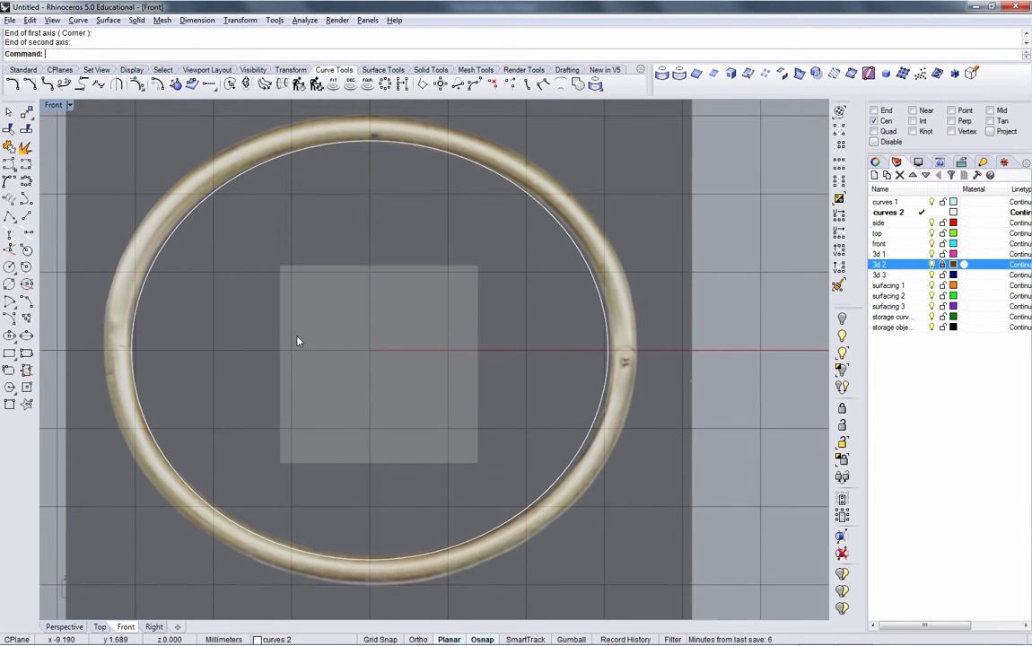
{"action": "scroll", "coordinate": [339, 336], "scroll_direction": "up", "scroll_amount": 1}
{"action": "scroll", "coordinate": [339, 332], "scroll_direction": "down", "scroll_amount": 2}
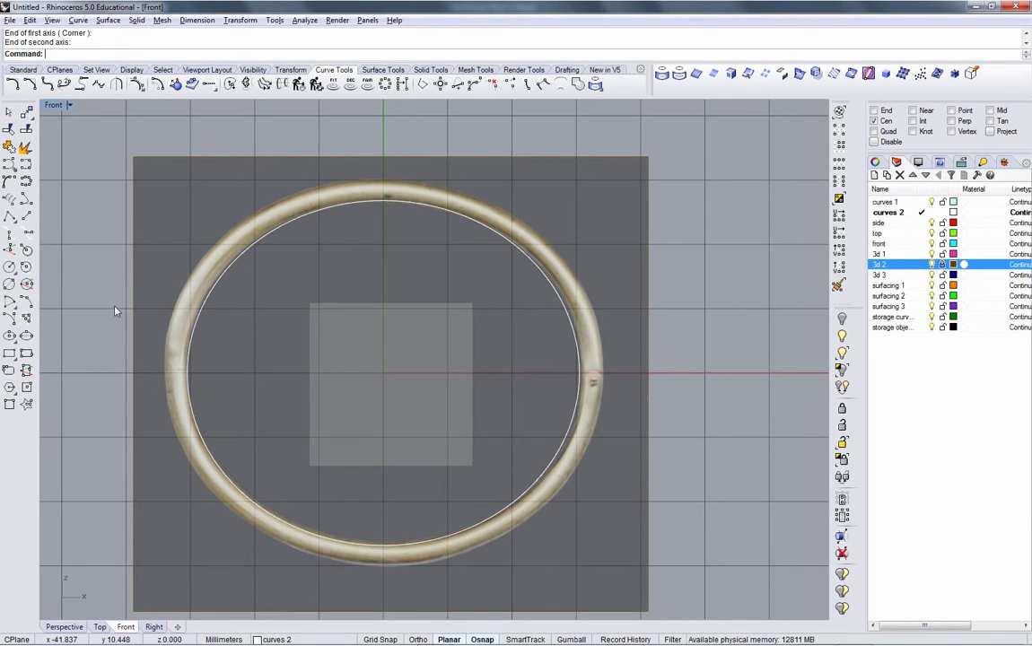
{"action": "left_click", "coordinate": [353, 211]}
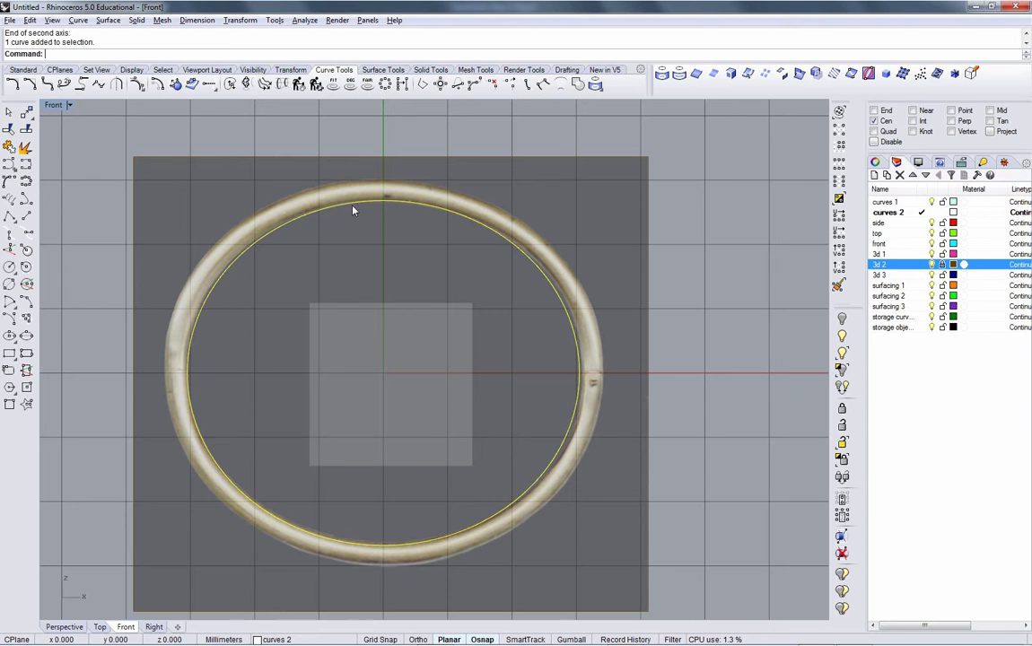
{"action": "left_click", "coordinate": [290, 70]}
{"action": "left_click", "coordinate": [82, 85]}
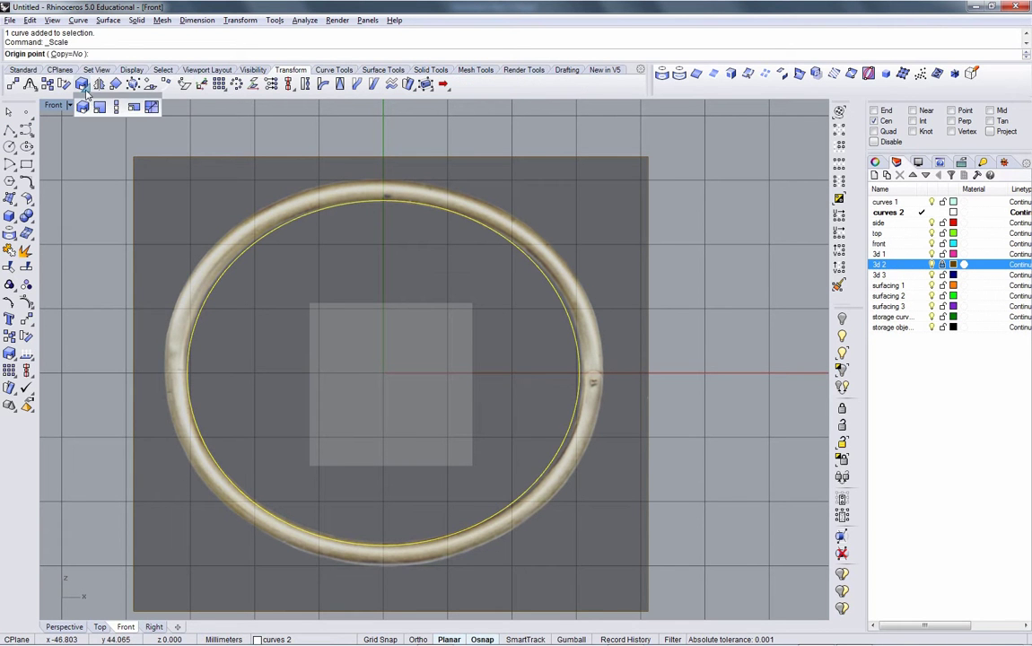
{"action": "left_click", "coordinate": [117, 106]}
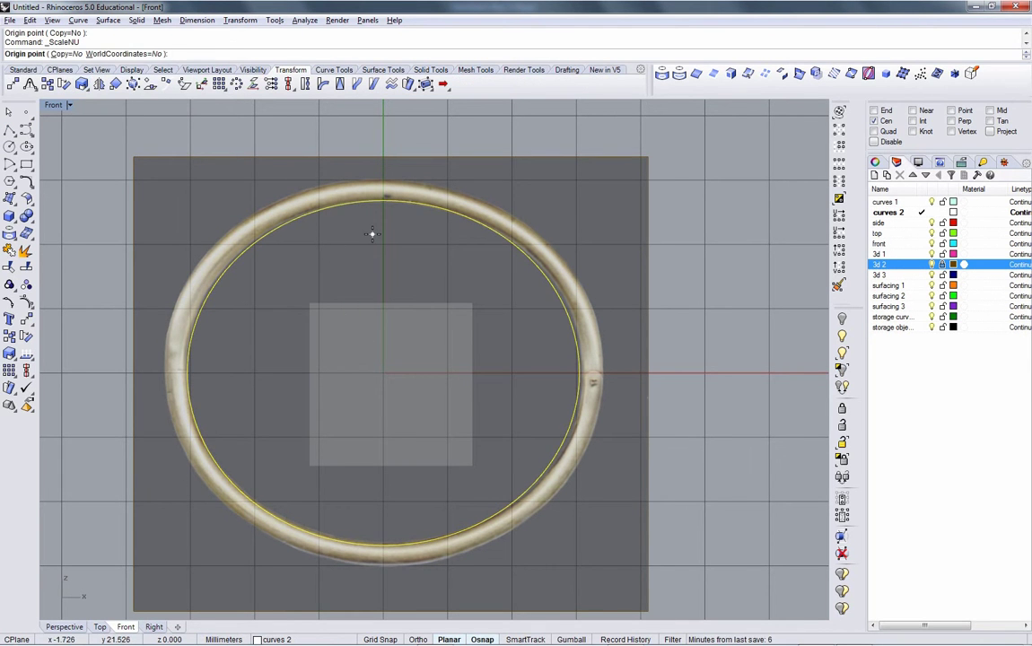
{"action": "left_click", "coordinate": [382, 372]}
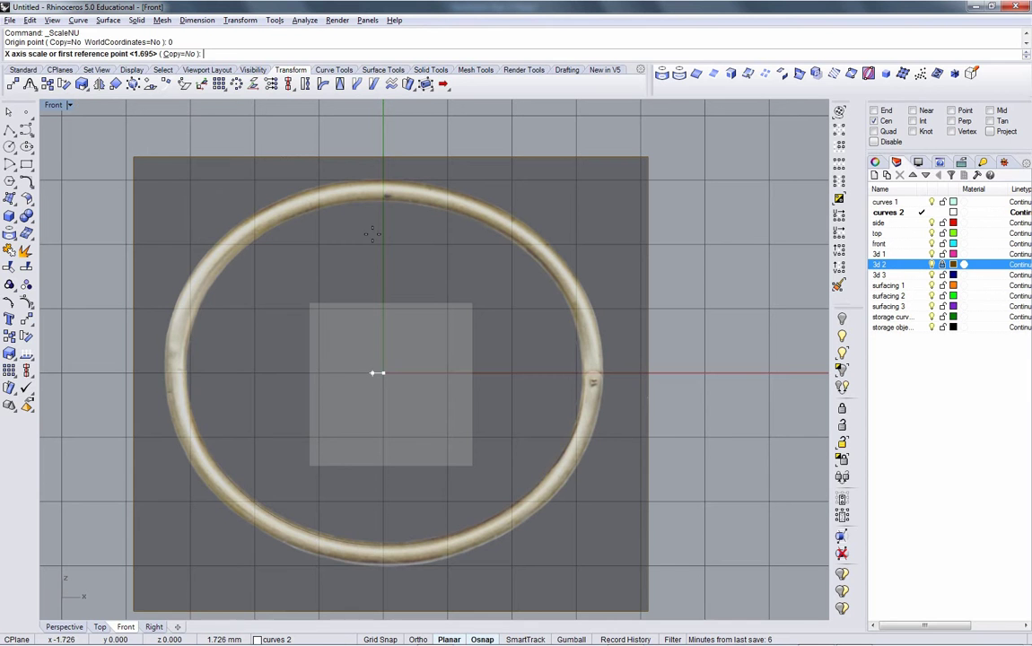
{"action": "left_click", "coordinate": [723, 437]}
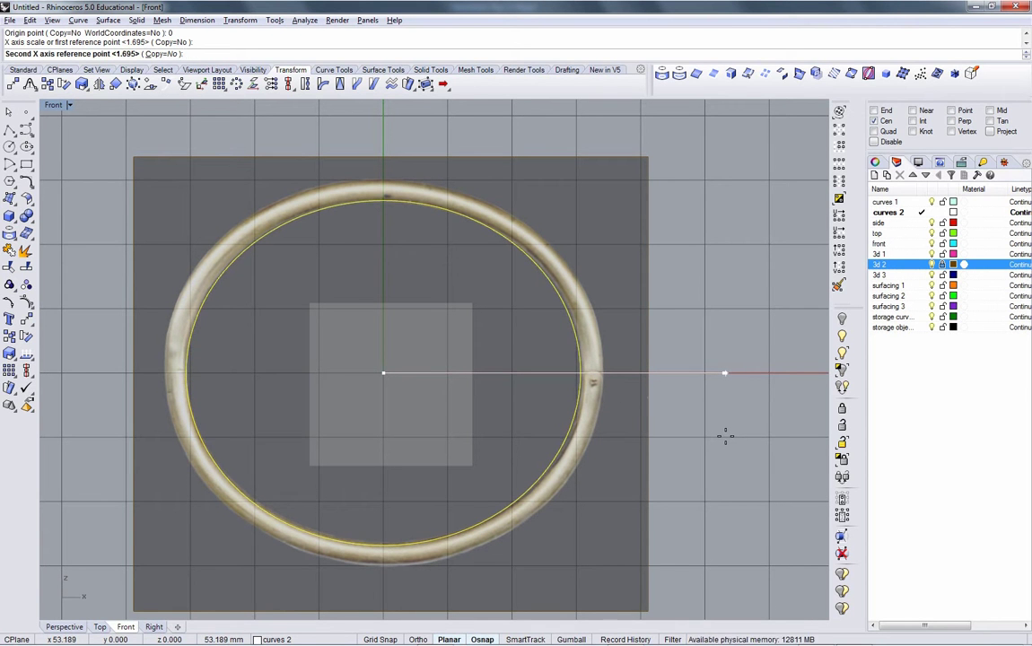
{"action": "left_click", "coordinate": [725, 437]}
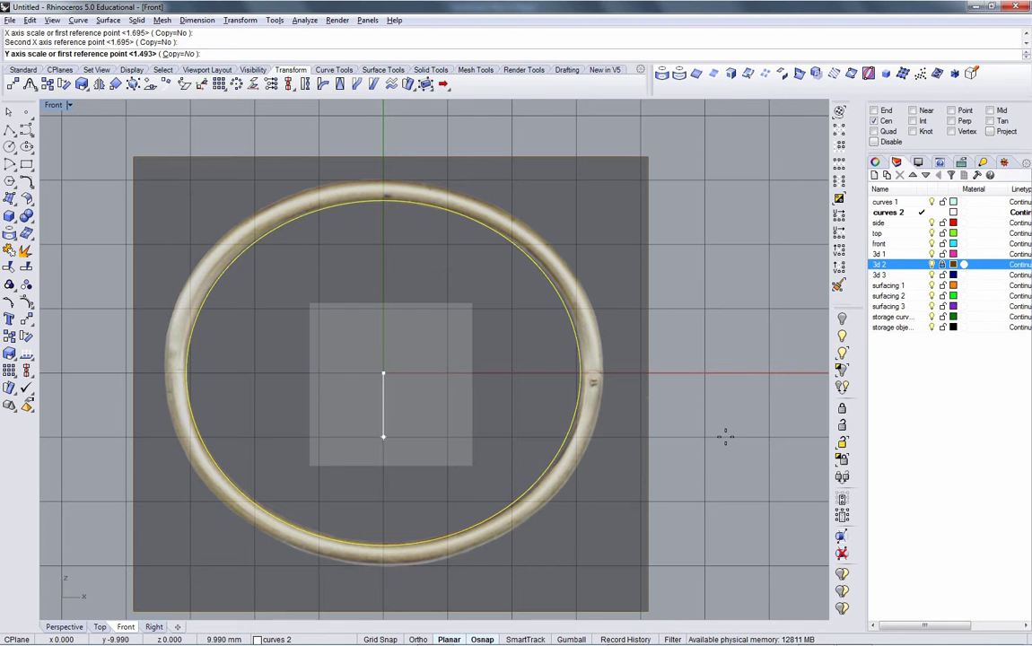
{"action": "type", "text": "1"}
{"action": "key", "text": "Return"}
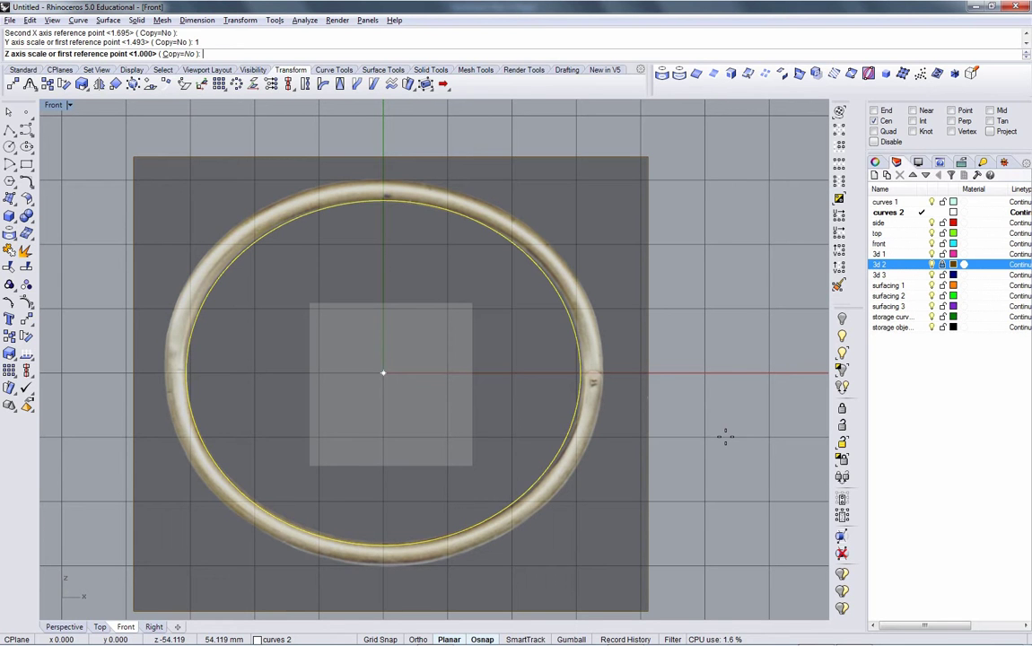
{"action": "key", "text": "Return"}
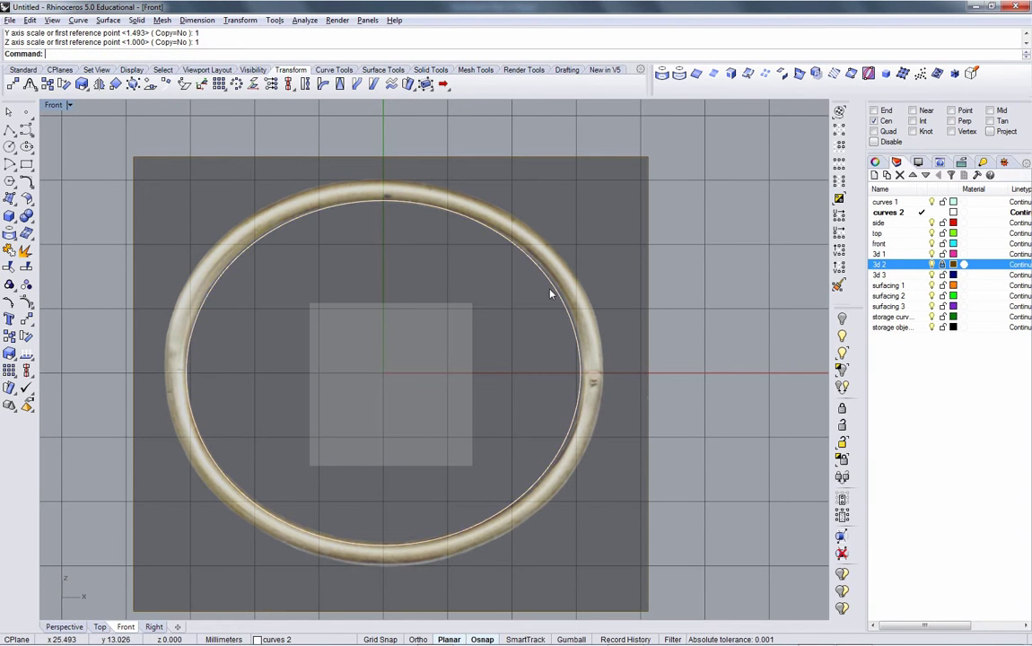
Offset the inner ellipse outward by about 3.7 mm, using the ThroughPoint option at the bangle's outer edge.
{"action": "left_click", "coordinate": [550, 293]}
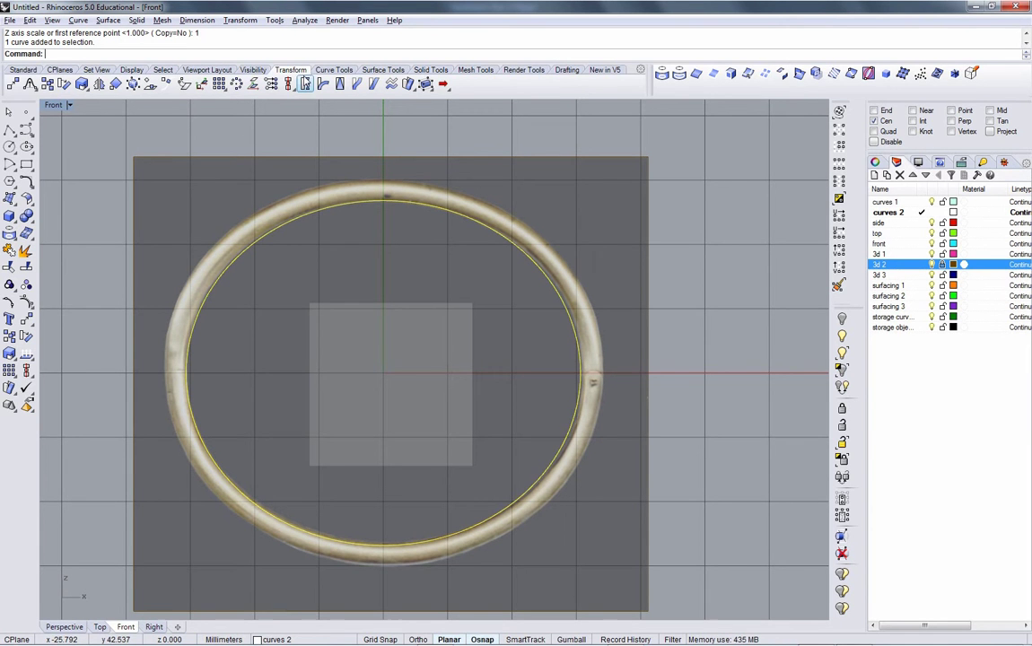
{"action": "left_click", "coordinate": [325, 70]}
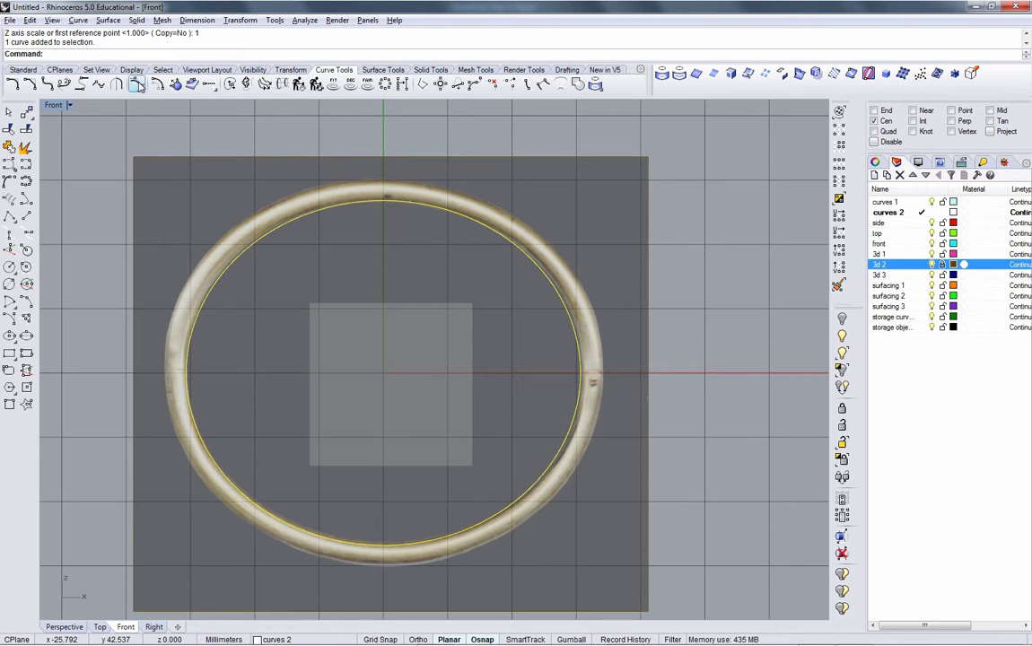
{"action": "left_click", "coordinate": [157, 83]}
{"action": "type", "text": "t"}
{"action": "key", "text": "Return"}
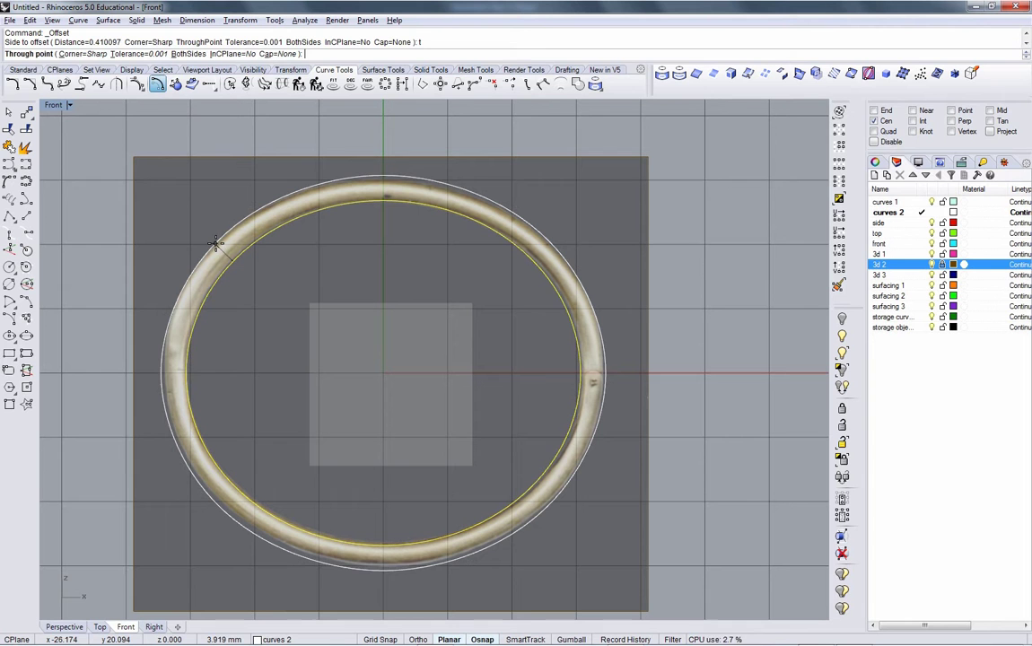
{"action": "left_click", "coordinate": [217, 242]}
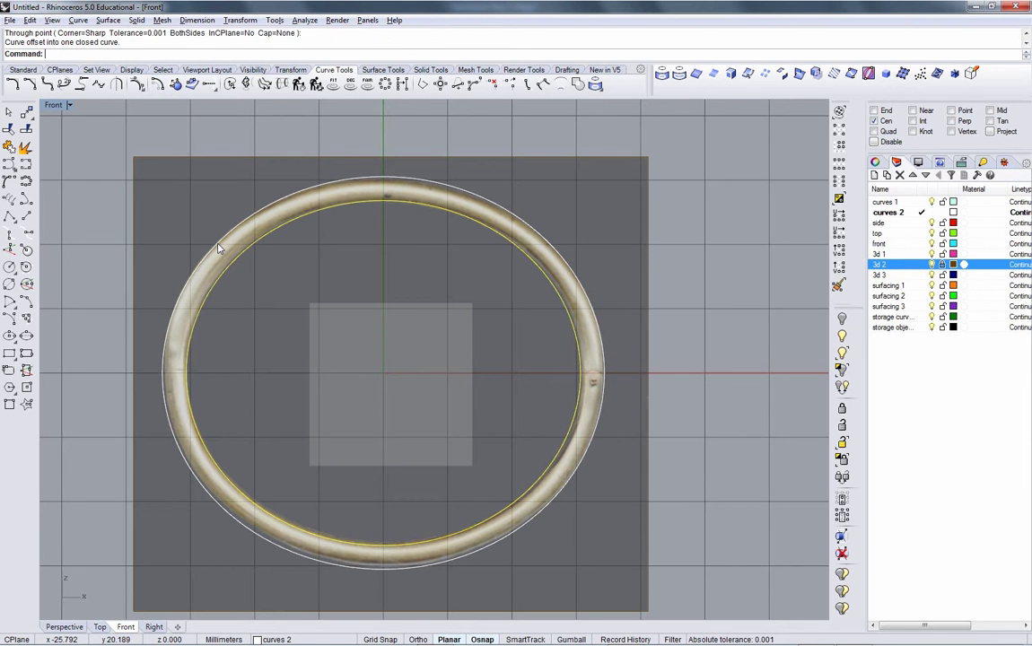
{"action": "key", "text": "Return"}
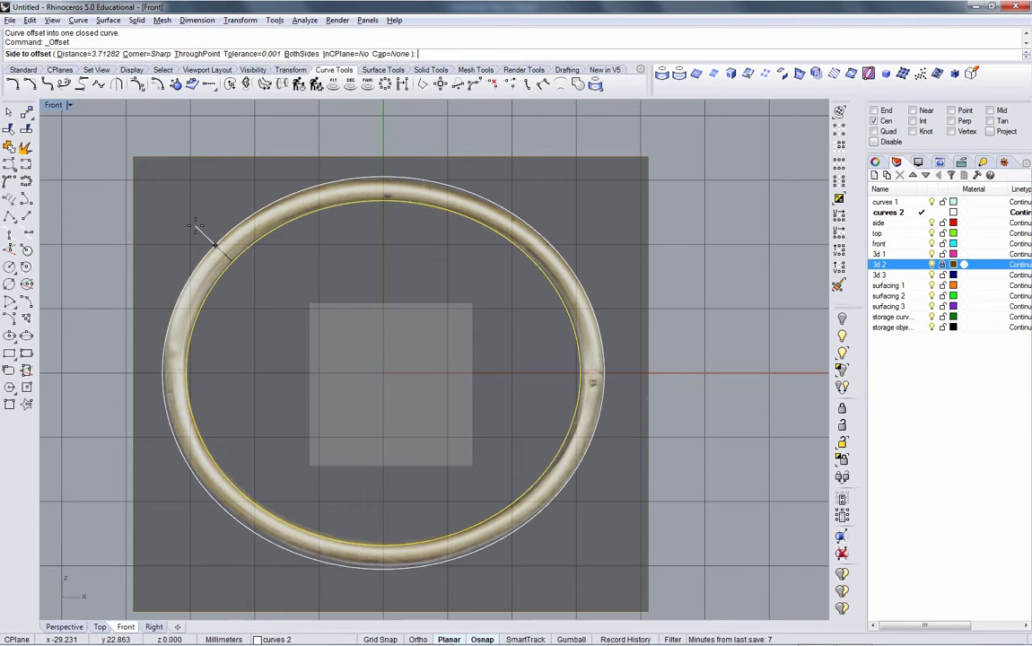
{"action": "key", "text": "Escape"}
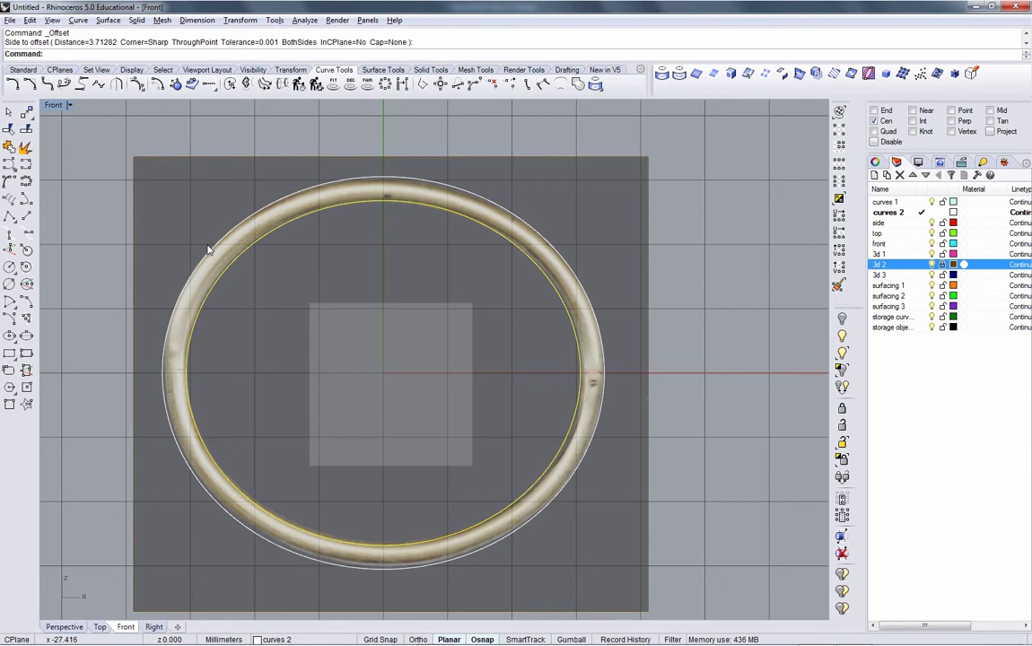
Examine the inner and outer ellipses against the scan in the Front and Perspective views.
{"action": "scroll", "coordinate": [242, 250], "scroll_direction": "down", "scroll_amount": 2}
{"action": "scroll", "coordinate": [241, 255], "scroll_direction": "down", "scroll_amount": 1}
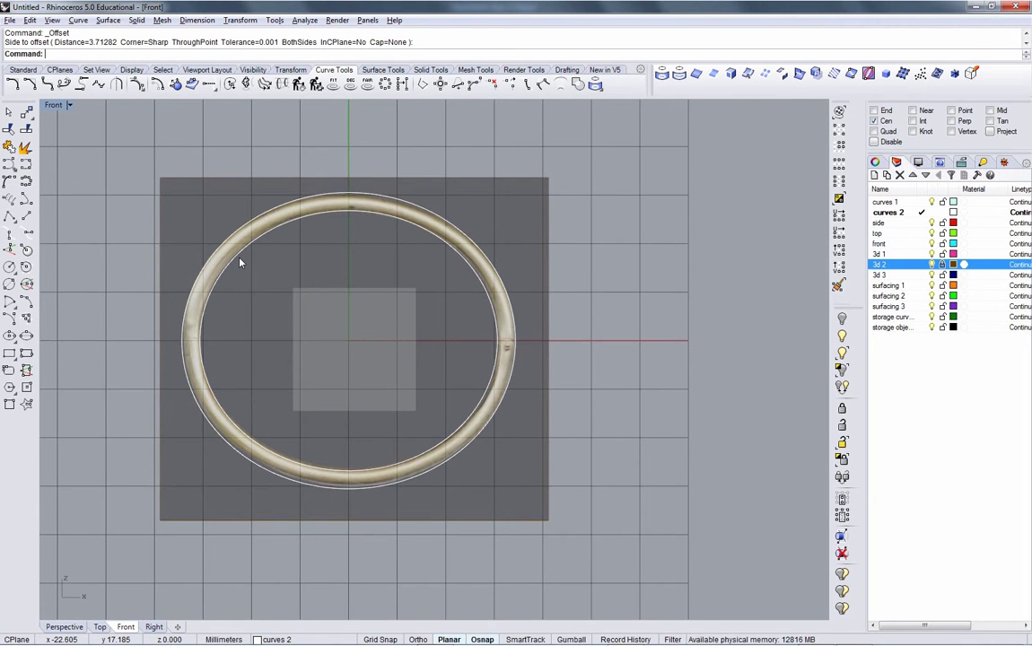
{"action": "key", "text": "ctrl+Tab"}
{"action": "key", "text": "ctrl+Tab"}
{"action": "key", "text": "ctrl+Tab"}
{"action": "key", "text": "ctrl+Tab"}
{"action": "key", "text": "ctrl+Tab"}
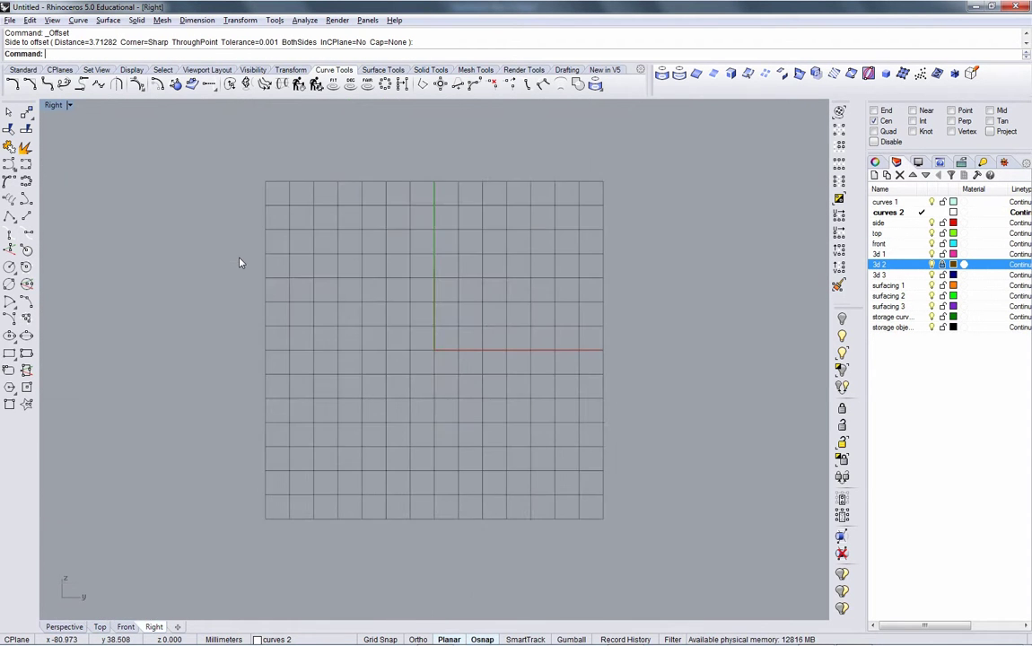
{"action": "key", "text": "ctrl+Tab"}
{"action": "right_click_drag", "start_coordinate": [240, 260], "coordinate": [423, 287]}
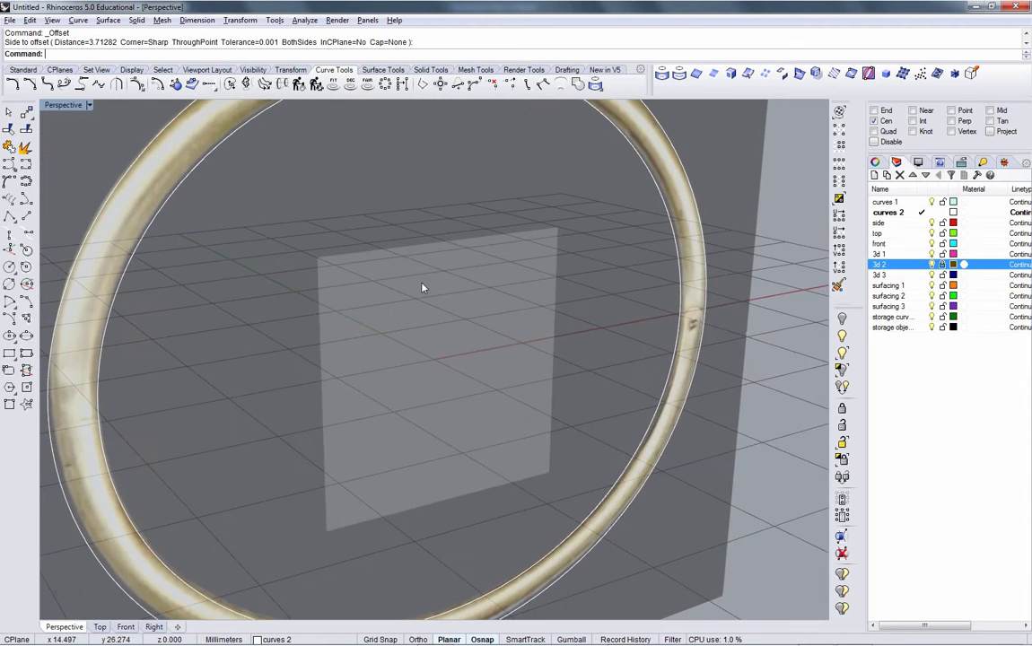
{"action": "key", "text": "ctrl+Tab"}
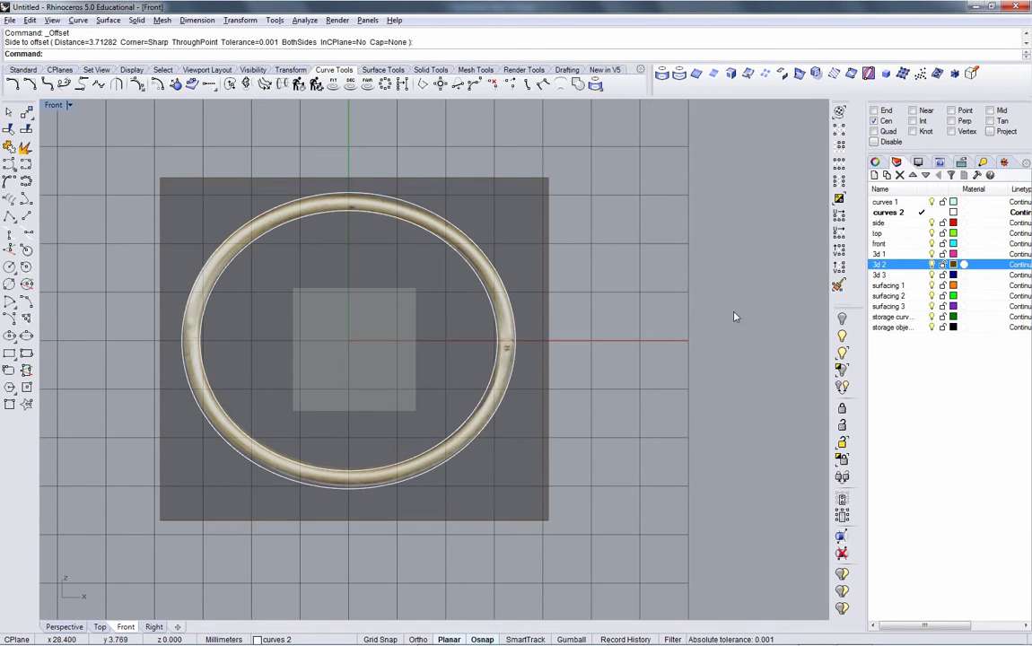
Unlock and hide the scan's 3d 2 layer and show the two ellipses alone in the Perspective view.
{"action": "left_click", "coordinate": [932, 265]}
{"action": "right_click_drag", "start_coordinate": [396, 282], "coordinate": [365, 383]}
{"action": "key", "text": "ctrl+Tab"}
{"action": "key", "text": "ctrl+Tab"}
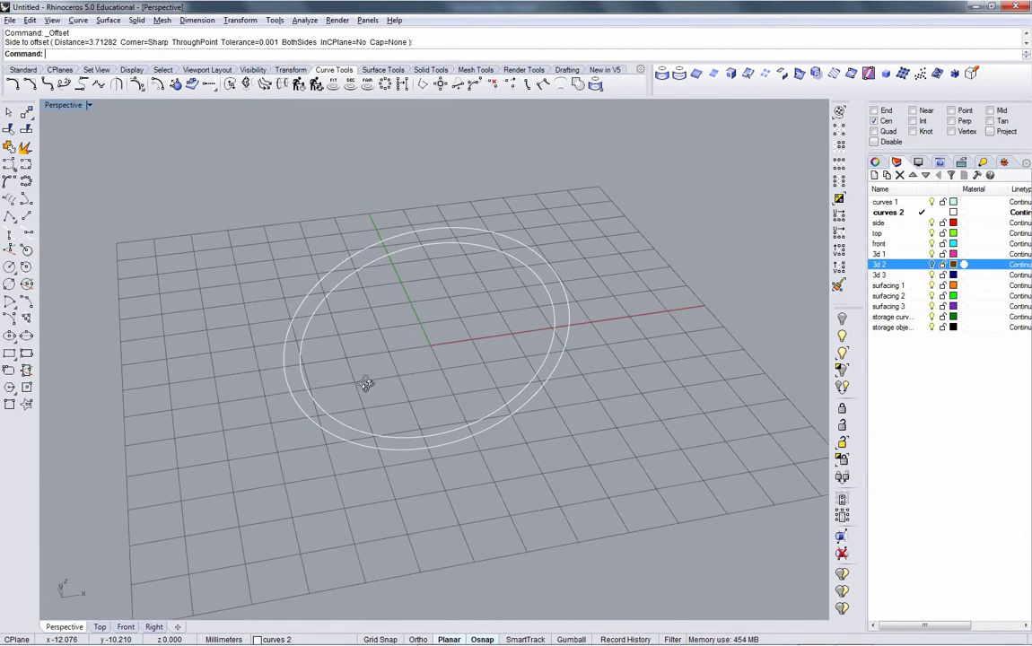
{"action": "right_click_drag", "start_coordinate": [359, 327], "coordinate": [361, 311], "text": "ctrl"}
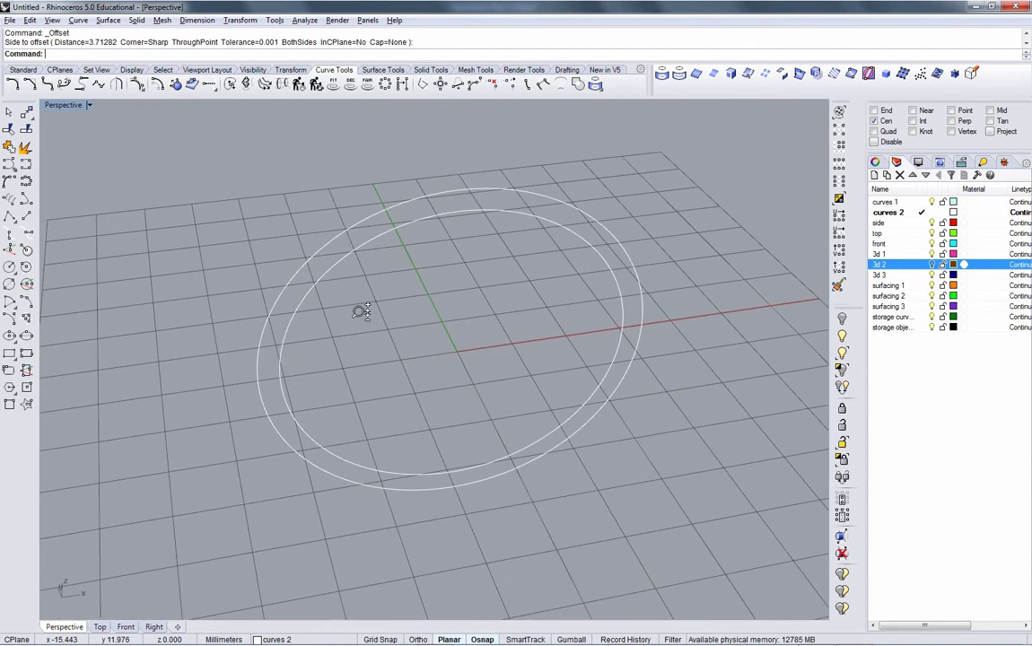
{"action": "left_click", "coordinate": [296, 311]}
{"action": "right_click_drag", "start_coordinate": [297, 311], "coordinate": [368, 346]}
{"action": "key", "text": "Escape"}
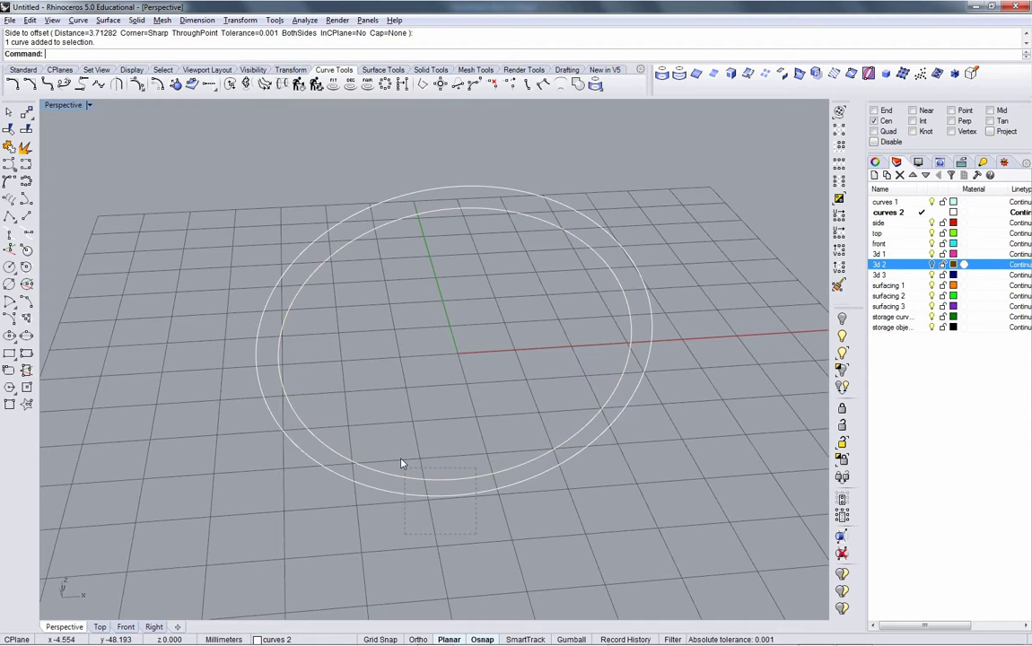
Adjust the closed curve seams of both ellipses, moving them to the bottom quadrant points with only the Quad snap on.
{"action": "key", "text": "ctrl+a"}
{"action": "right_click_drag", "start_coordinate": [400, 458], "coordinate": [401, 430]}
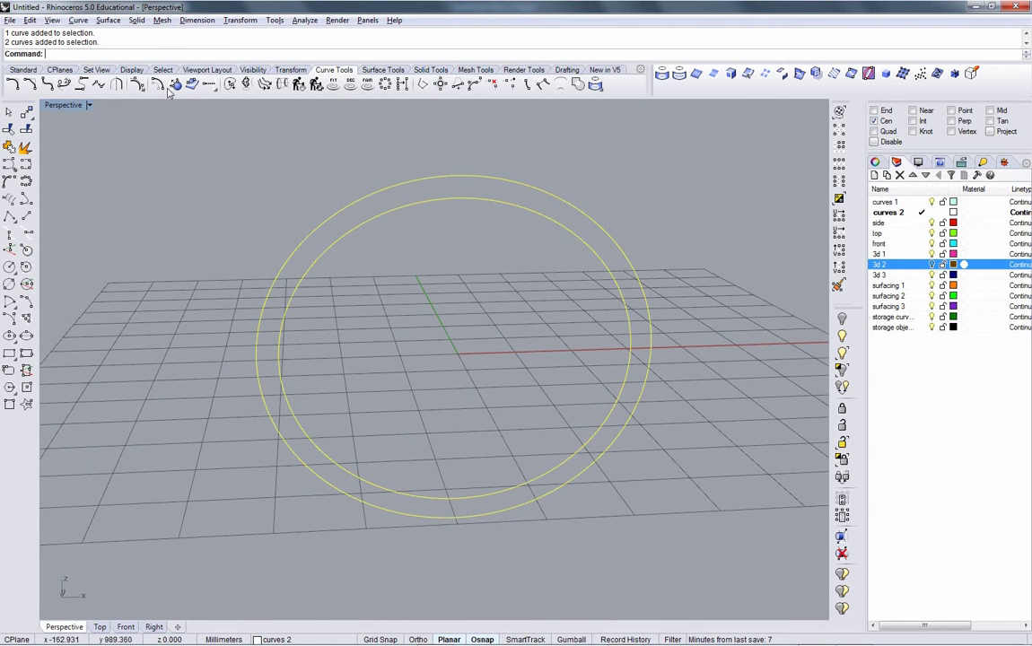
{"action": "left_click", "coordinate": [78, 21]}
{"action": "mouse_move", "coordinate": [113, 422]}
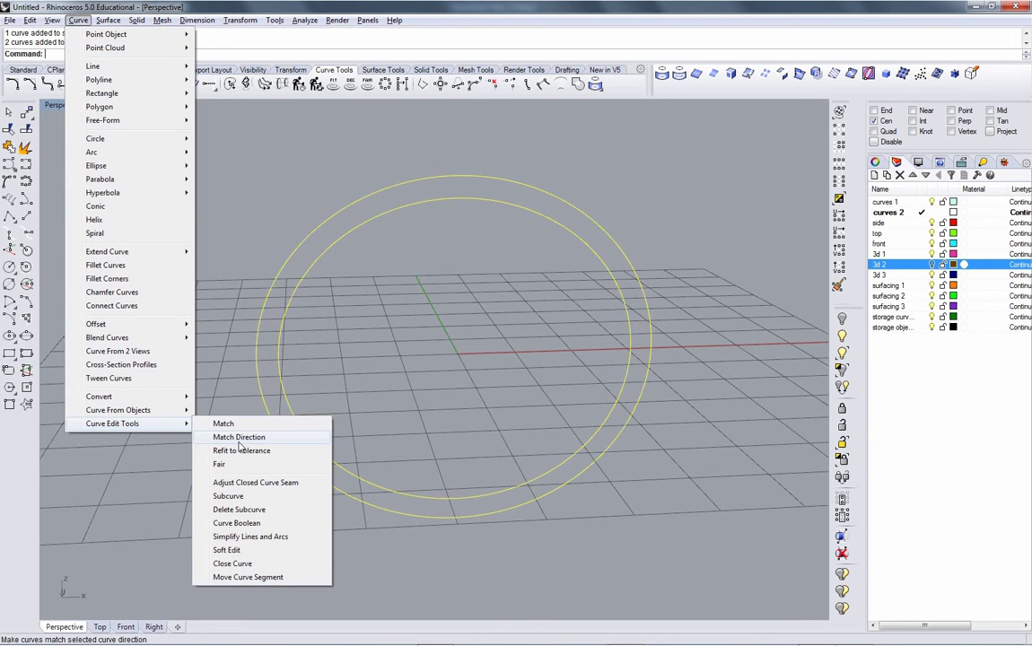
{"action": "left_click", "coordinate": [245, 485]}
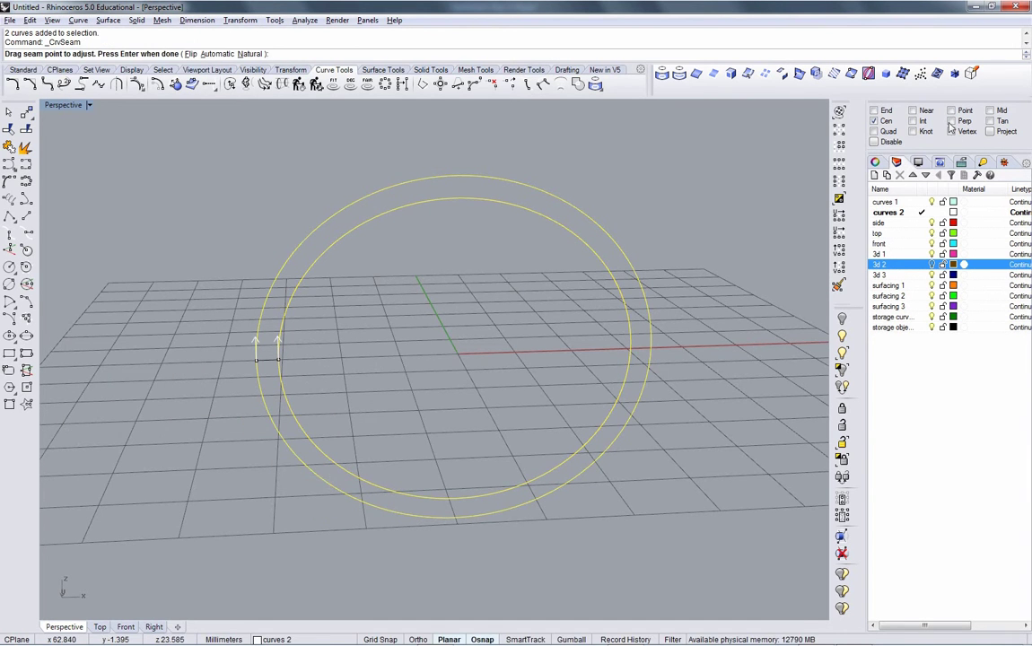
{"action": "right_click", "coordinate": [880, 132]}
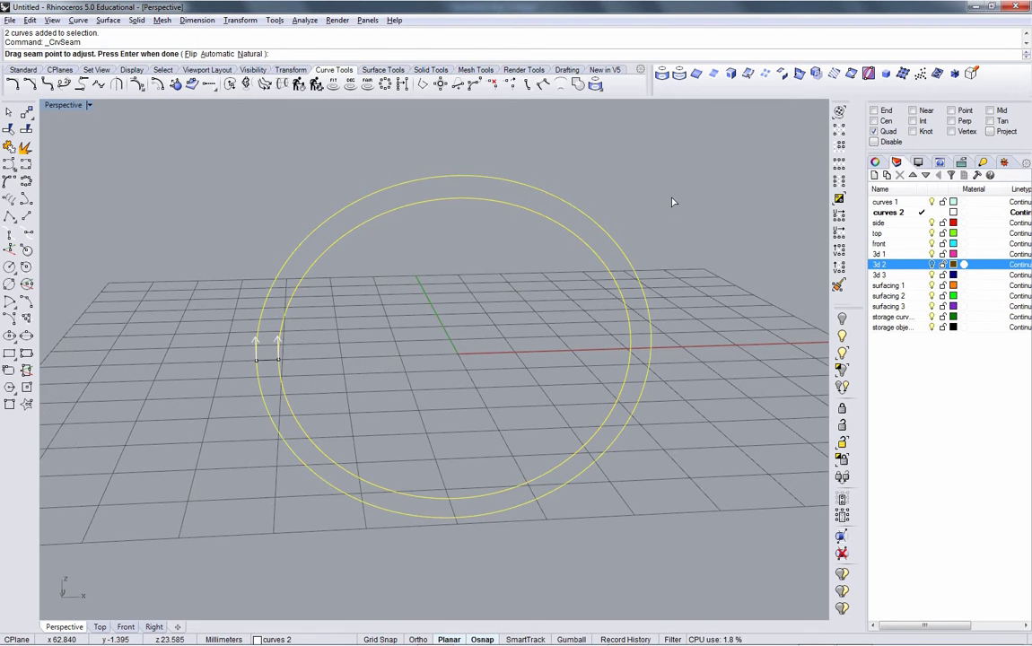
{"action": "left_click_drag", "start_coordinate": [264, 352], "coordinate": [456, 497]}
{"action": "left_click_drag", "start_coordinate": [256, 360], "coordinate": [452, 499]}
{"action": "key", "text": "Return"}
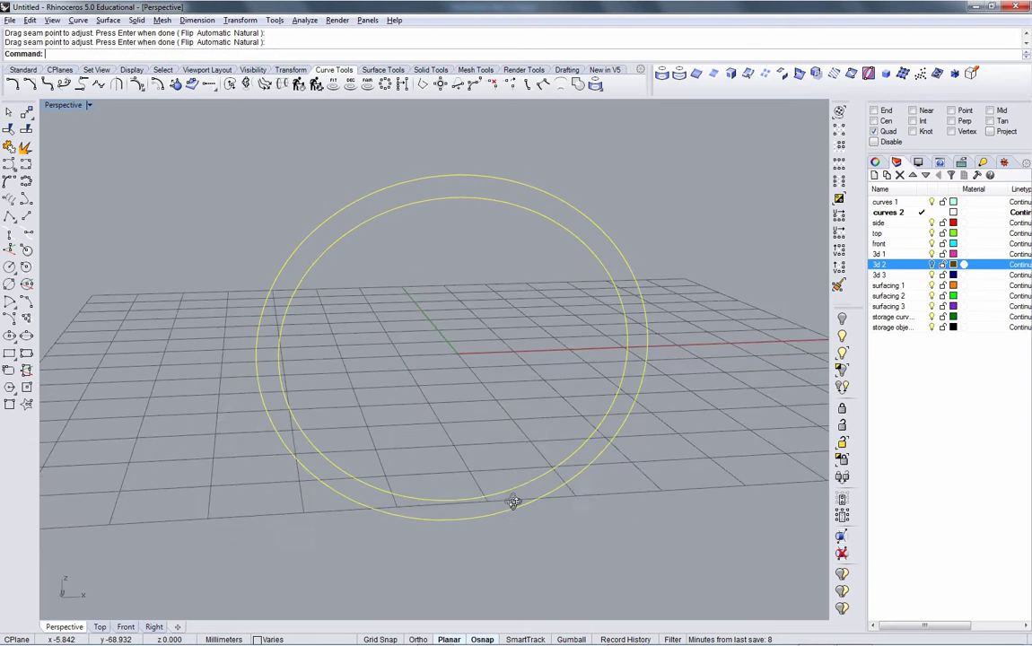
Measure the length of the inner ellipse.
{"action": "right_click_drag", "start_coordinate": [512, 502], "coordinate": [404, 463]}
{"action": "left_click", "coordinate": [404, 458]}
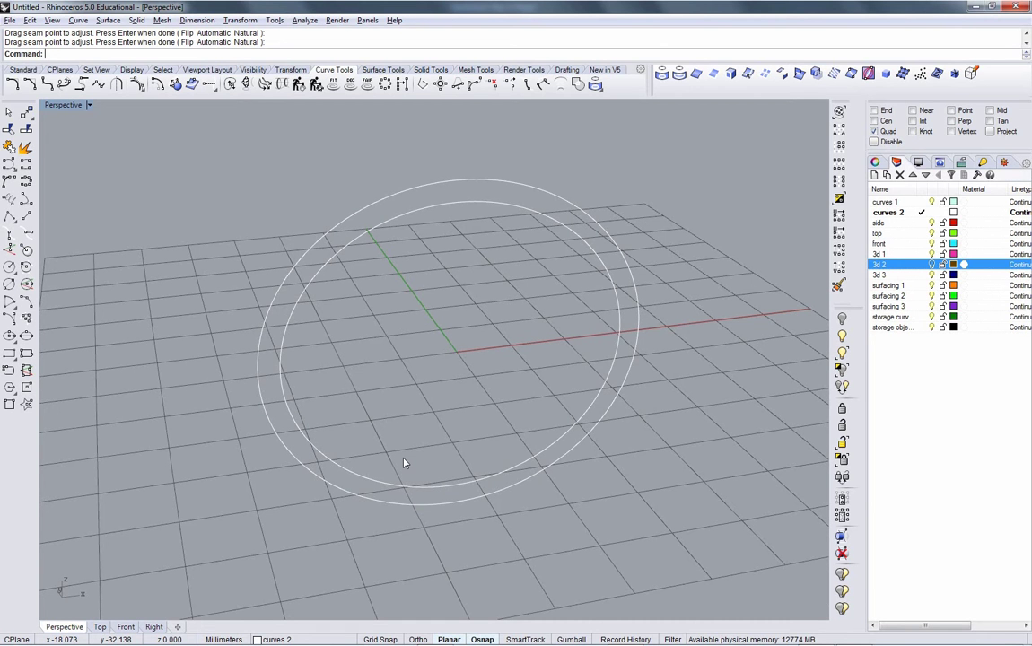
{"action": "left_click", "coordinate": [320, 454]}
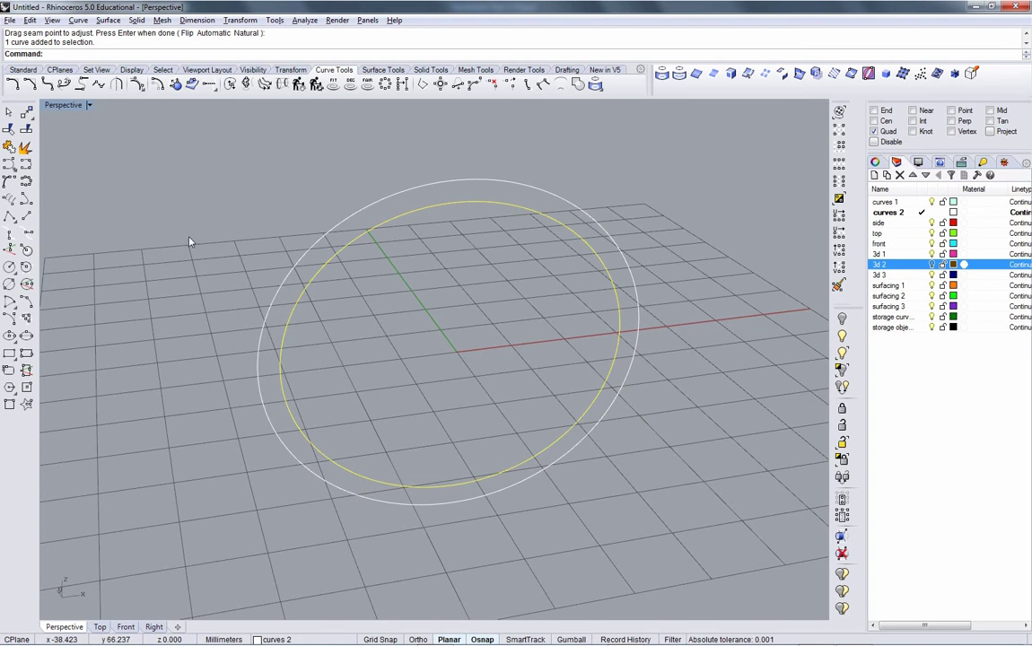
{"action": "left_click", "coordinate": [303, 20]}
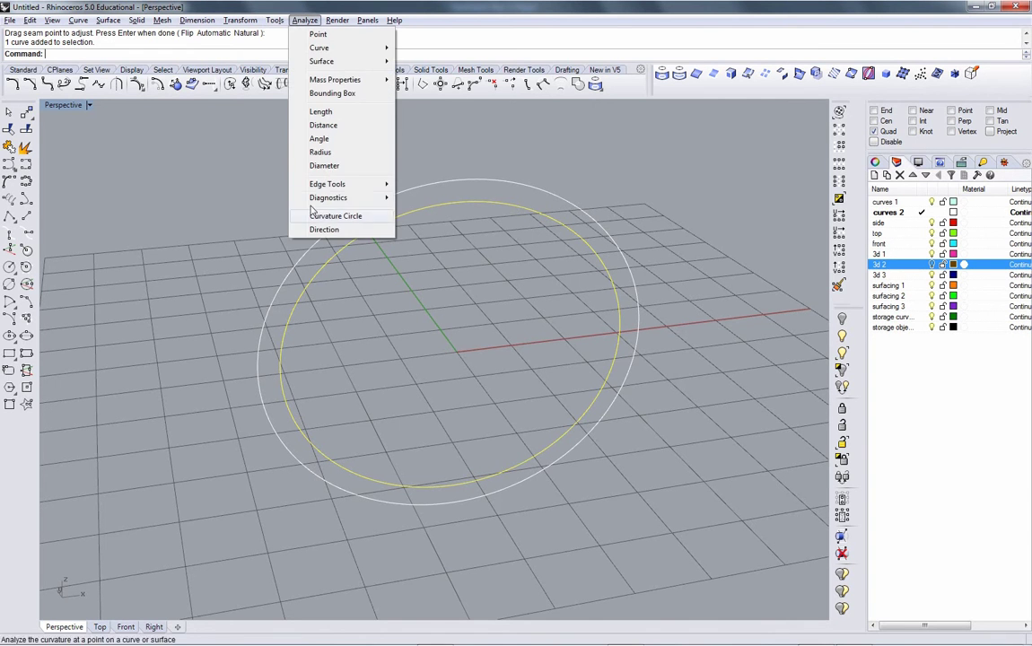
{"action": "left_click", "coordinate": [334, 112]}
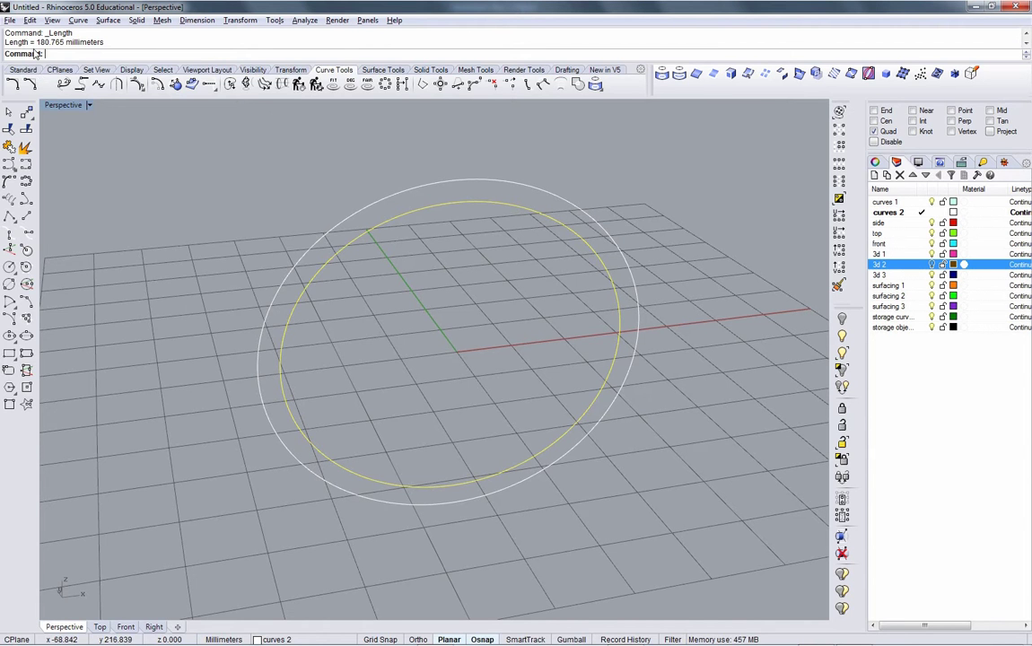
Convert the inner ellipse's length to inches by dividing 180.765 by 25.4 in the built-in calculator, and close the calculator.
{"action": "left_click", "coordinate": [10, 21]}
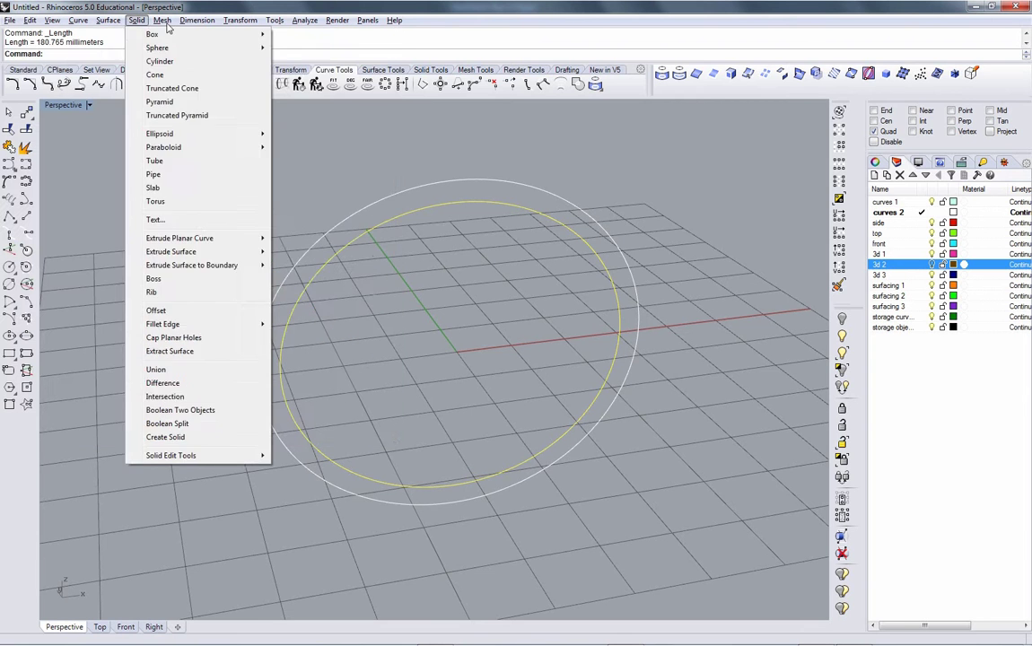
{"action": "mouse_move", "coordinate": [275, 20]}
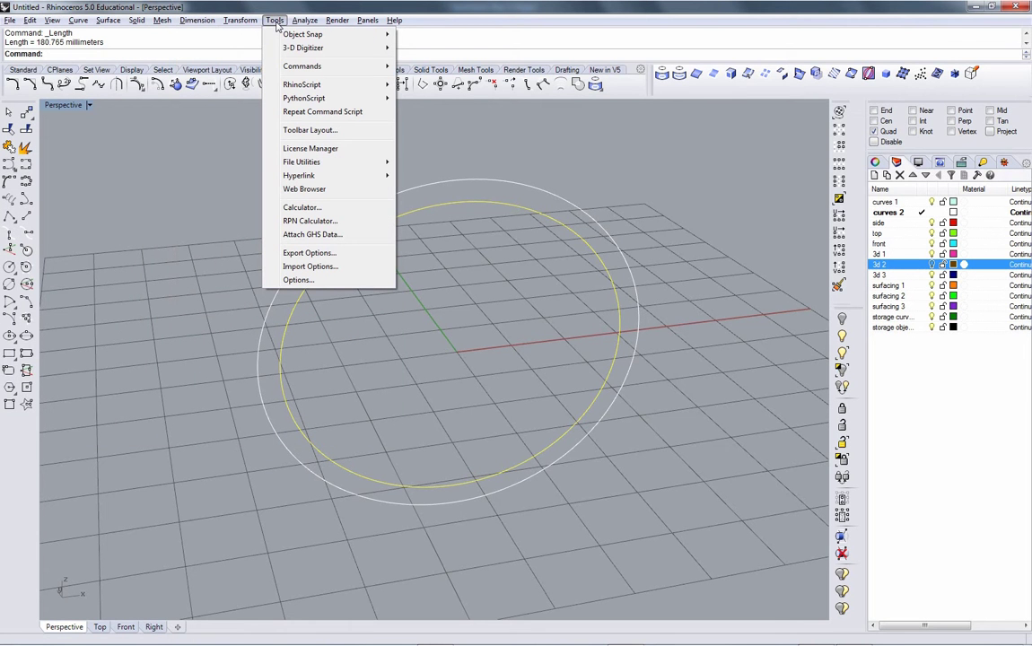
{"action": "left_click", "coordinate": [312, 209]}
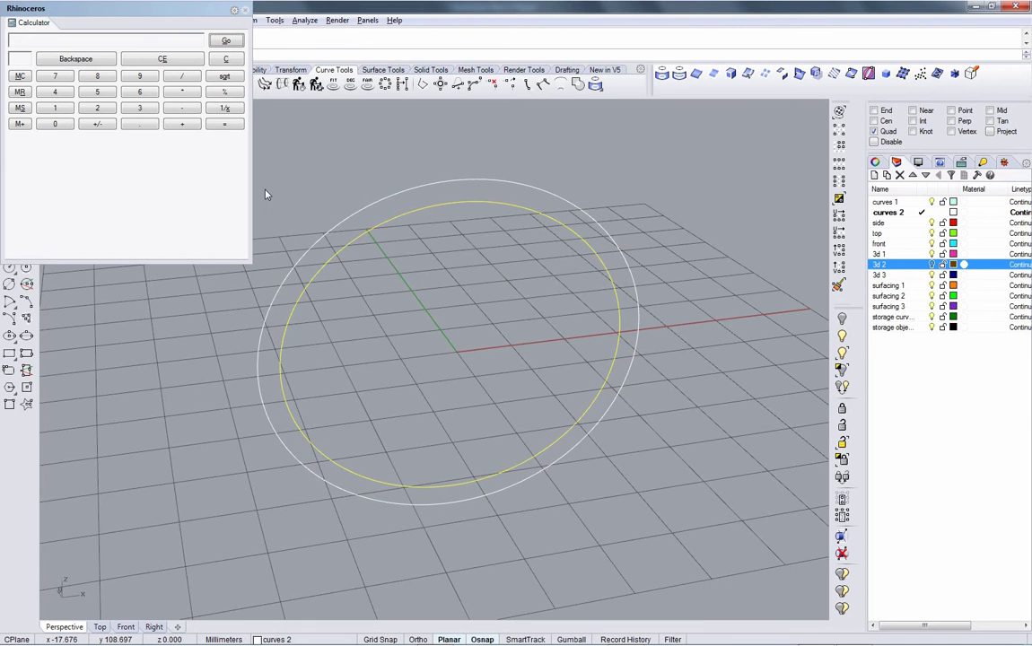
{"action": "type", "text": "180."}
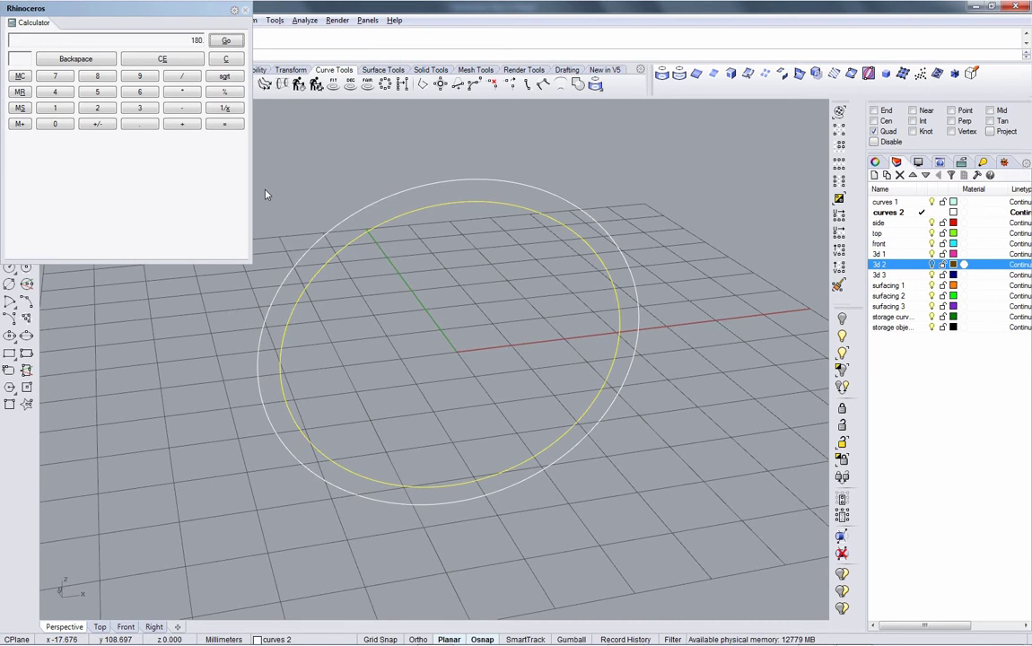
{"action": "type", "text": "705/2"}
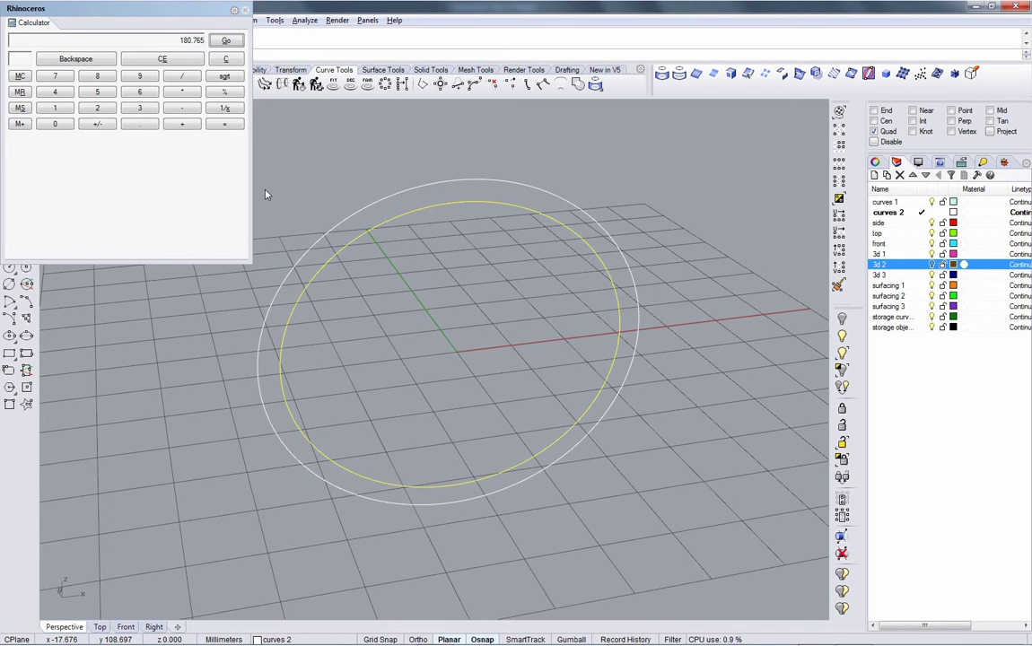
{"action": "type", "text": "5.4"}
{"action": "key", "text": "Return"}
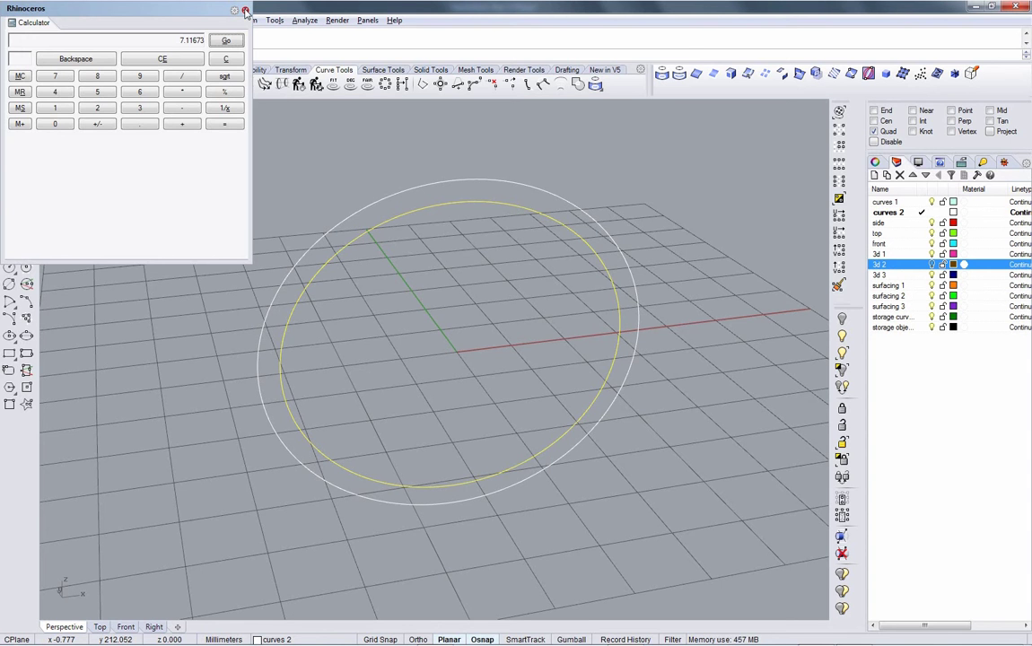
{"action": "left_click", "coordinate": [245, 11]}
Measure the length of the outer ellipse.
{"action": "left_click", "coordinate": [263, 340]}
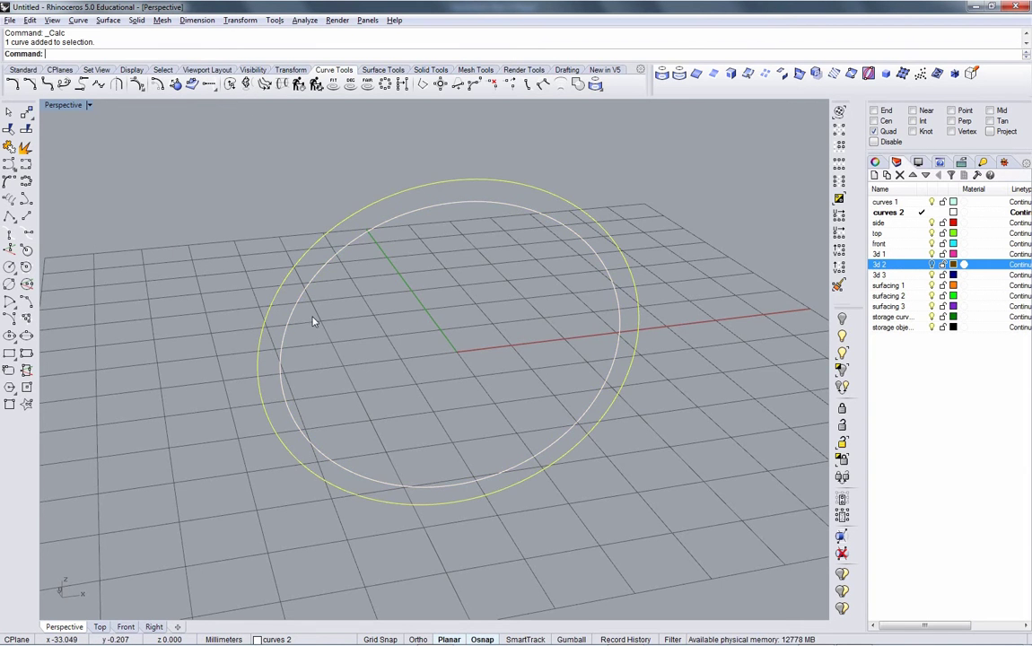
{"action": "scroll", "coordinate": [341, 319], "scroll_direction": "down", "scroll_amount": 2}
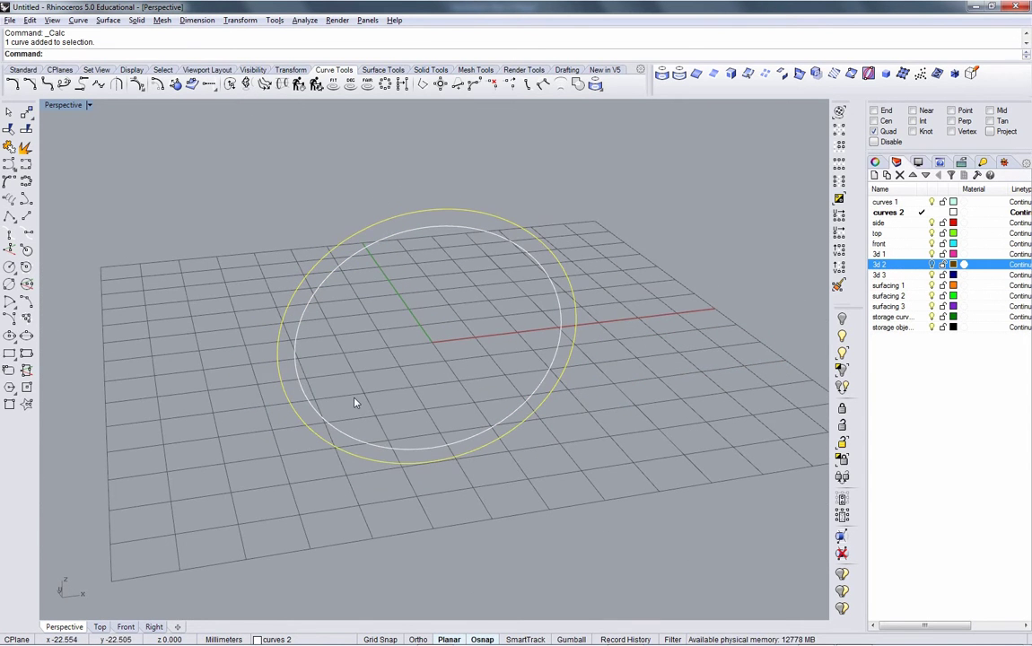
{"action": "right_click_drag", "start_coordinate": [355, 403], "coordinate": [356, 426]}
{"action": "right_click", "coordinate": [323, 56]}
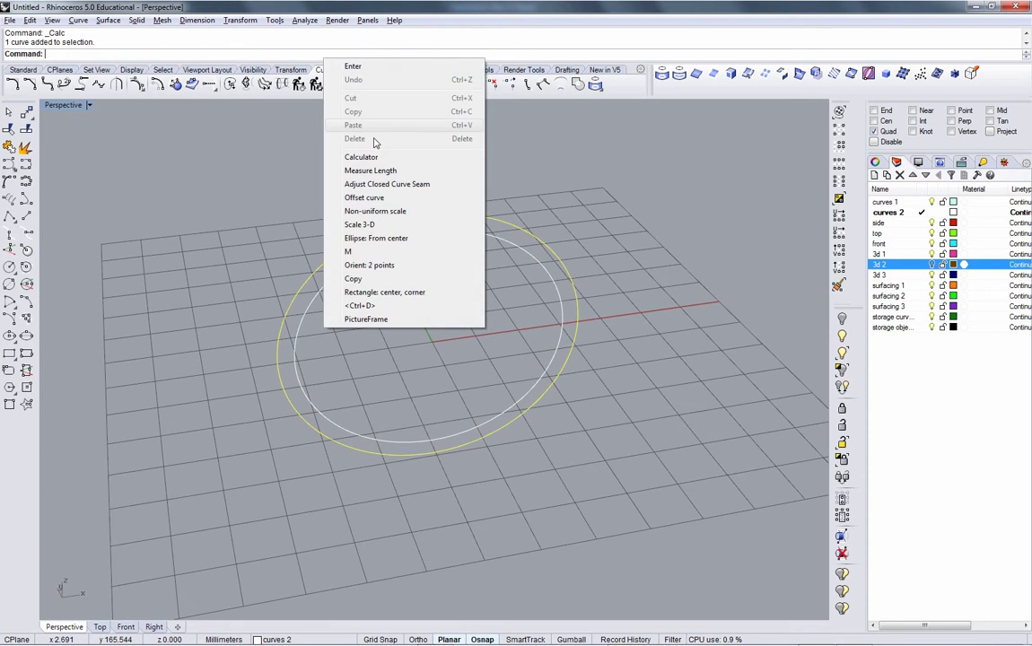
{"action": "left_click", "coordinate": [370, 171]}
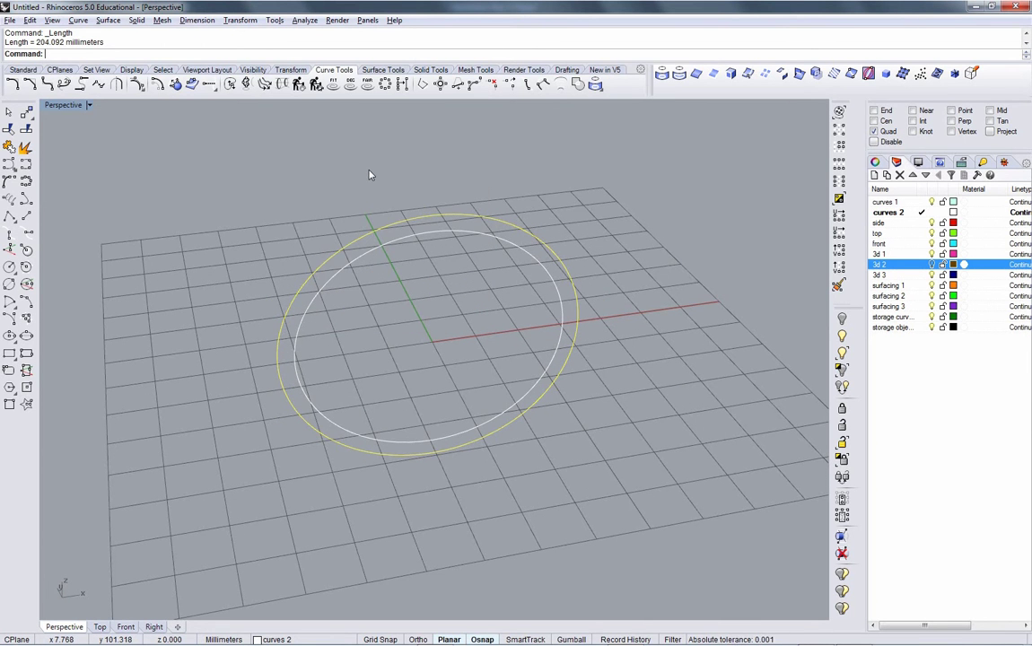
Draw a 204.092 mm line from the origin along the positive X axis.
{"action": "left_click", "coordinate": [27, 214]}
{"action": "type", "text": "0"}
{"action": "key", "text": "Return"}
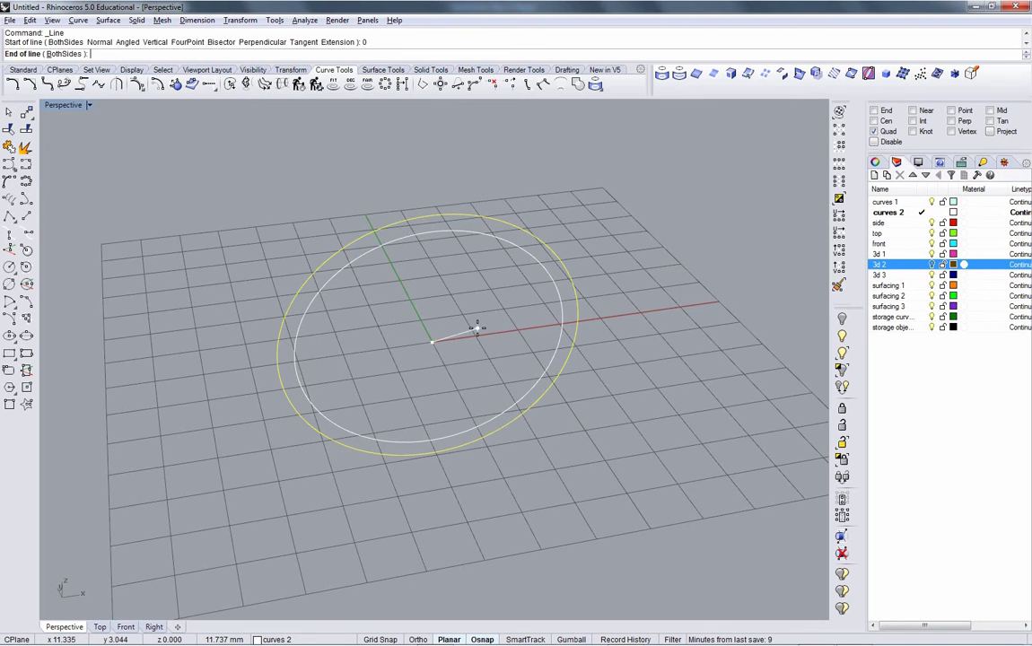
{"action": "type", "text": "204.092"}
{"action": "key", "text": "Return"}
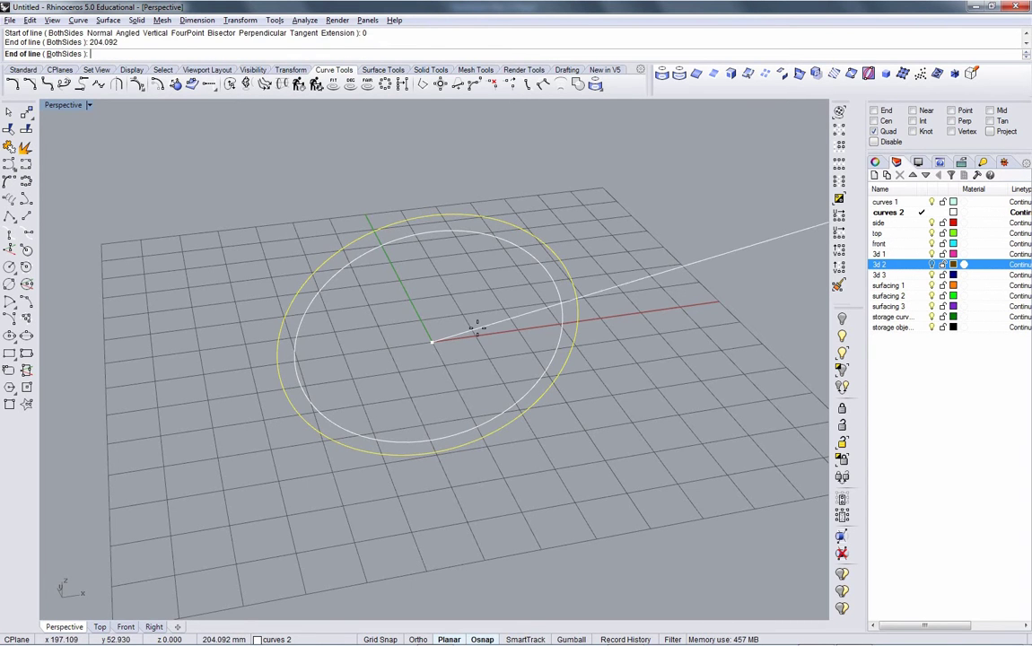
{"action": "left_click", "coordinate": [623, 322]}
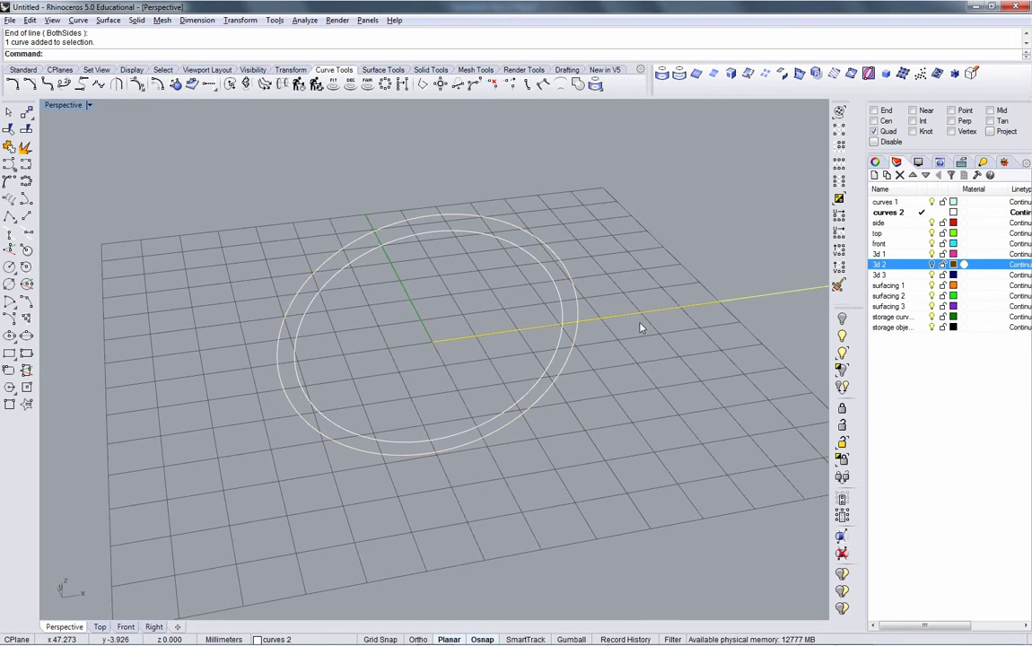
Move the line from its midpoint to the origin, using only the Mid snap.
{"action": "right_click_drag", "start_coordinate": [640, 327], "coordinate": [501, 381]}
{"action": "type", "text": "M"}
{"action": "key", "text": "Return"}
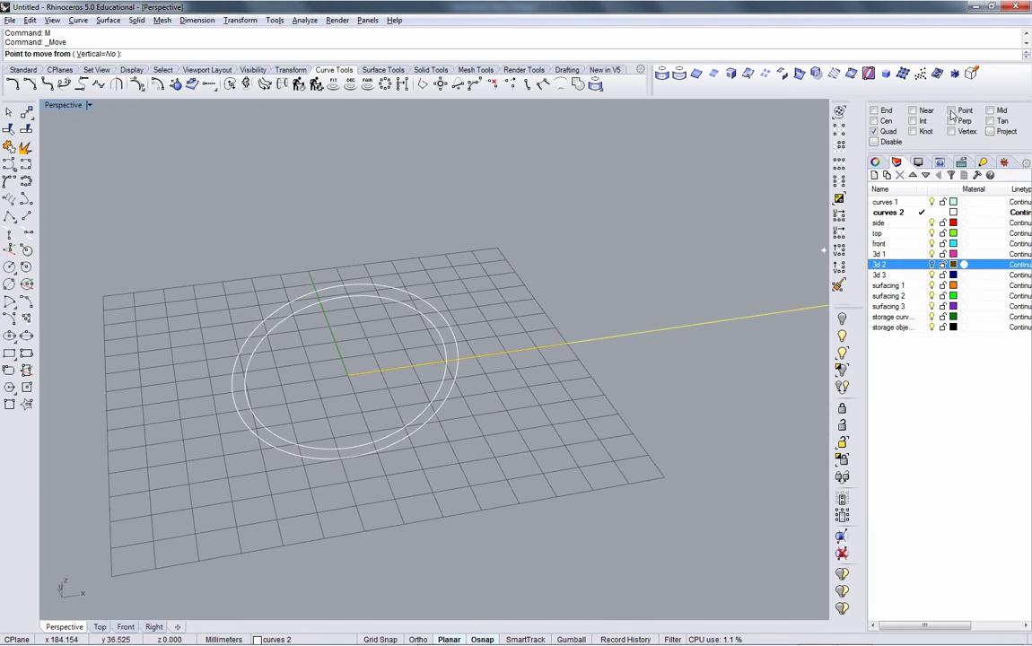
{"action": "right_click", "coordinate": [991, 111]}
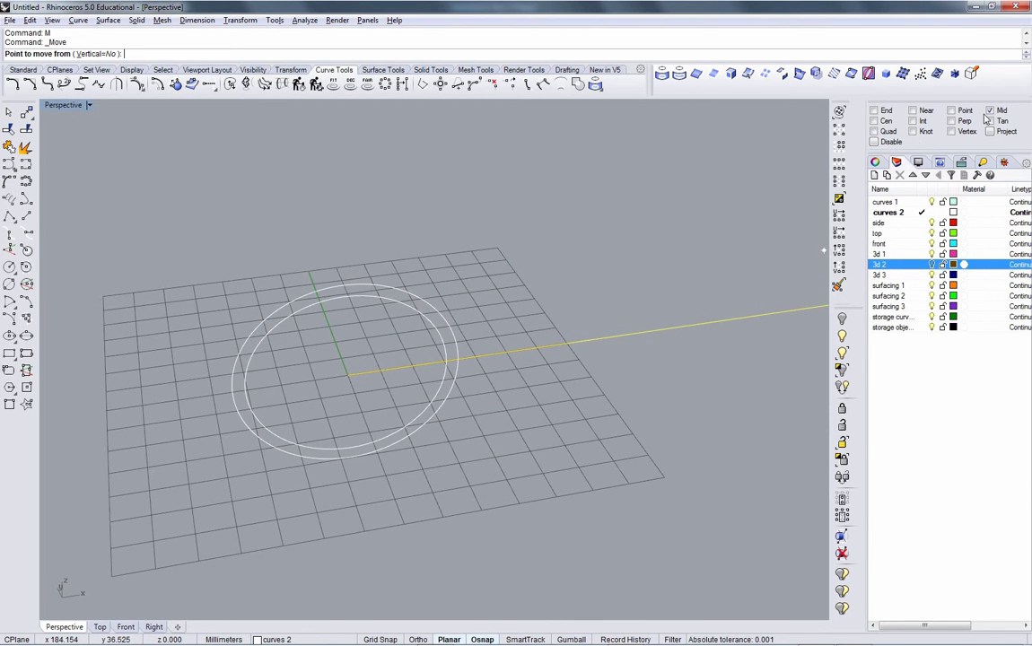
{"action": "left_click", "coordinate": [659, 330]}
{"action": "type", "text": "0"}
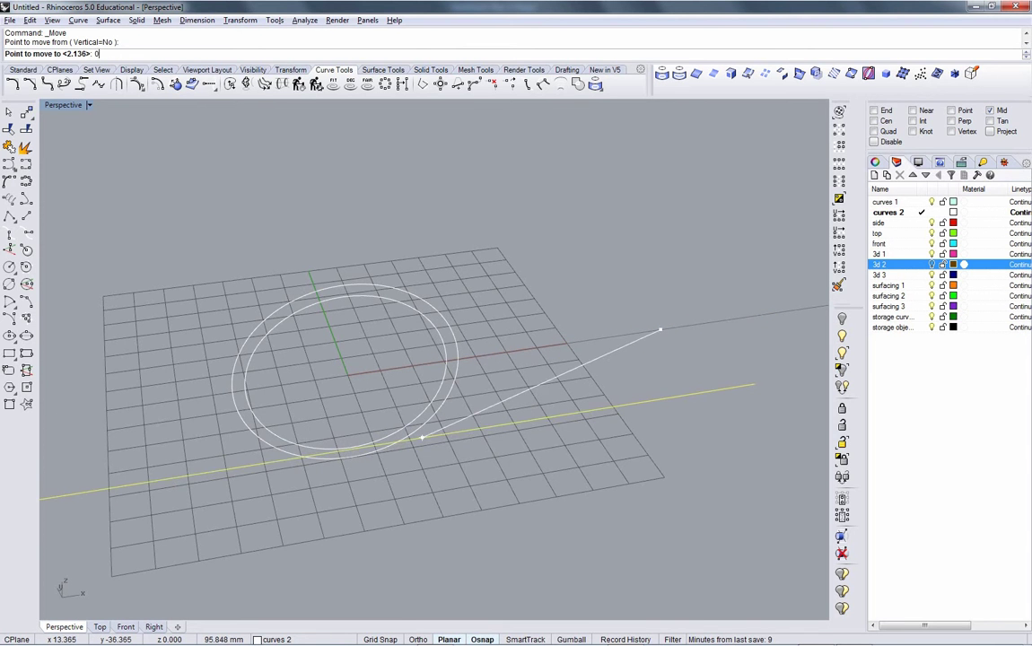
{"action": "key", "text": "Return"}
Examine the centred line and the outer ellipse together in the Perspective view.
{"action": "right_click_drag", "start_coordinate": [500, 422], "coordinate": [328, 404]}
{"action": "left_click", "coordinate": [396, 357]}
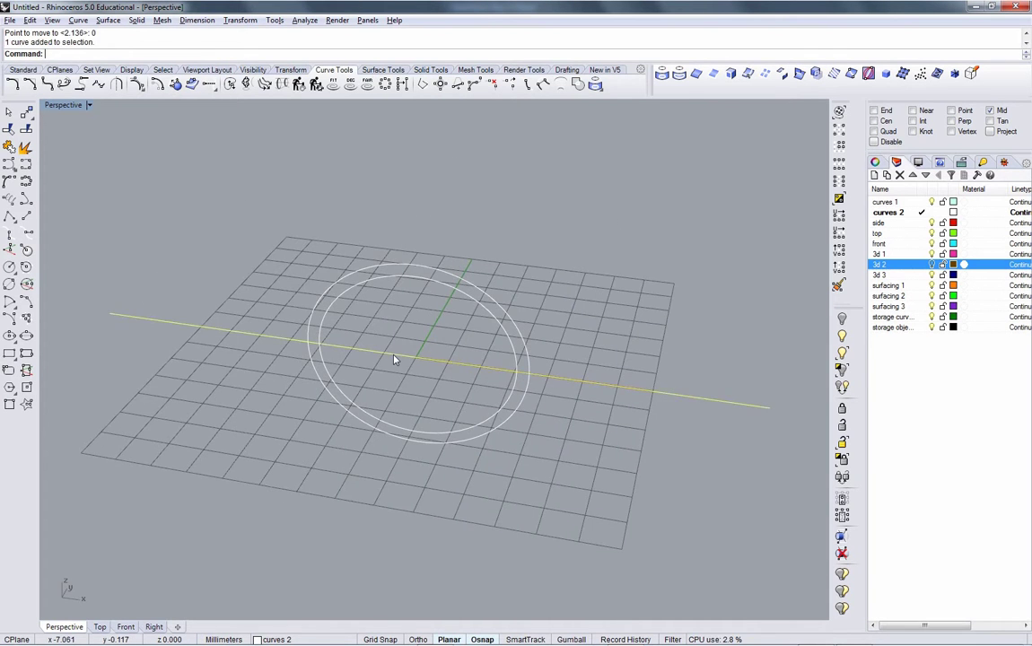
{"action": "left_click", "coordinate": [319, 380]}
{"action": "right_click_drag", "start_coordinate": [319, 381], "coordinate": [382, 406]}
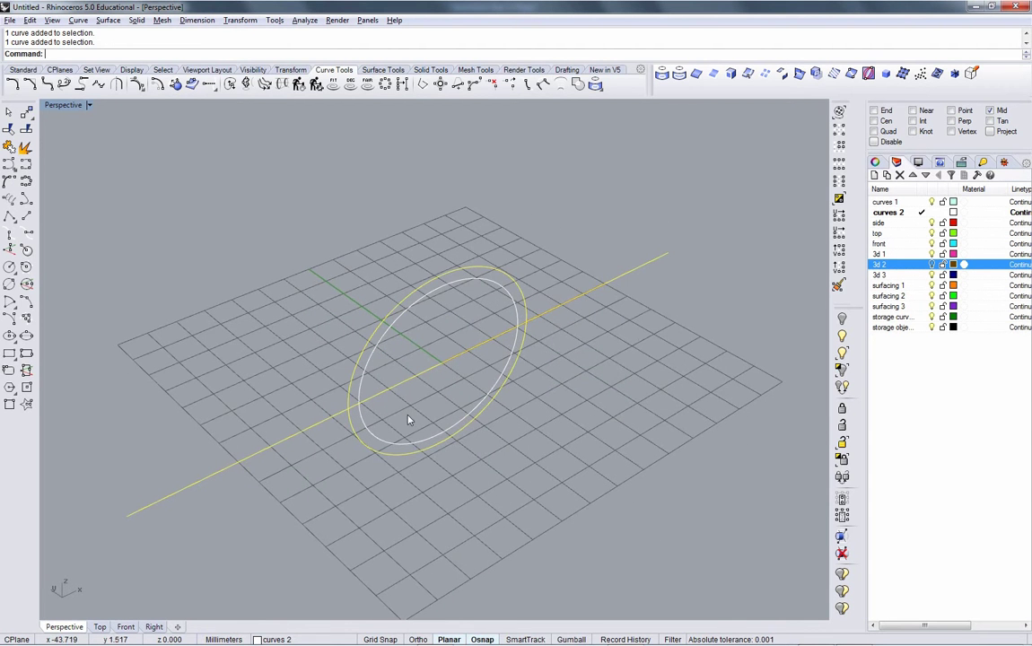
{"action": "right_click_drag", "start_coordinate": [447, 375], "coordinate": [502, 377]}
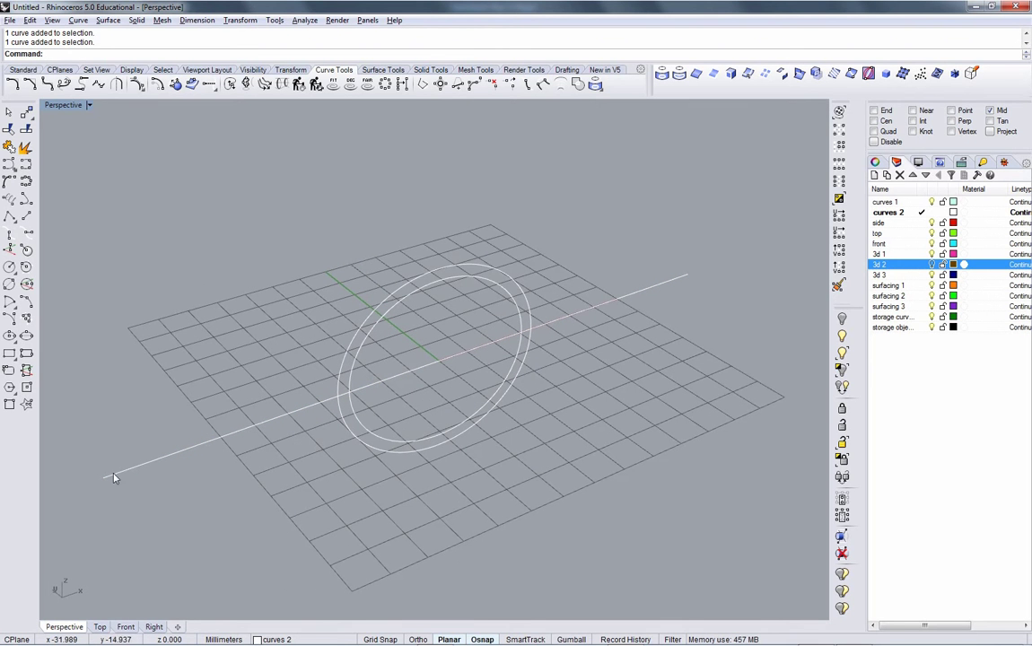
Select both ellipses without the line and make the front layer current.
{"action": "left_click", "coordinate": [492, 277]}
{"action": "right_click_drag", "start_coordinate": [451, 303], "coordinate": [454, 327]}
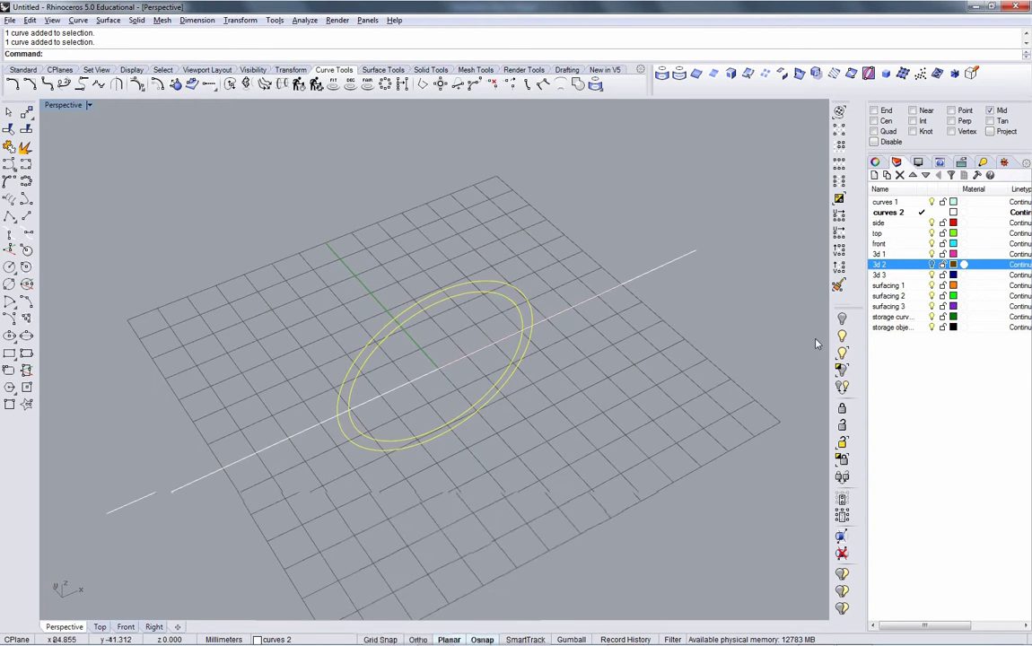
{"action": "left_click", "coordinate": [922, 243]}
Try to extrude both ellipses to both sides with the Solid option set to Yes.
{"action": "left_click", "coordinate": [383, 70]}
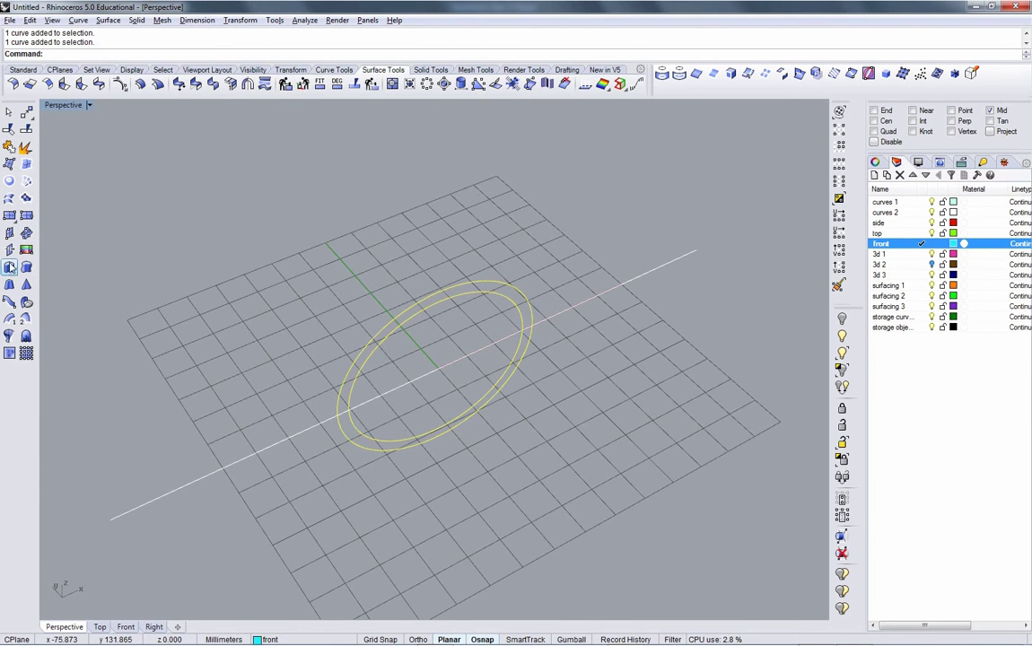
{"action": "left_click", "coordinate": [9, 249]}
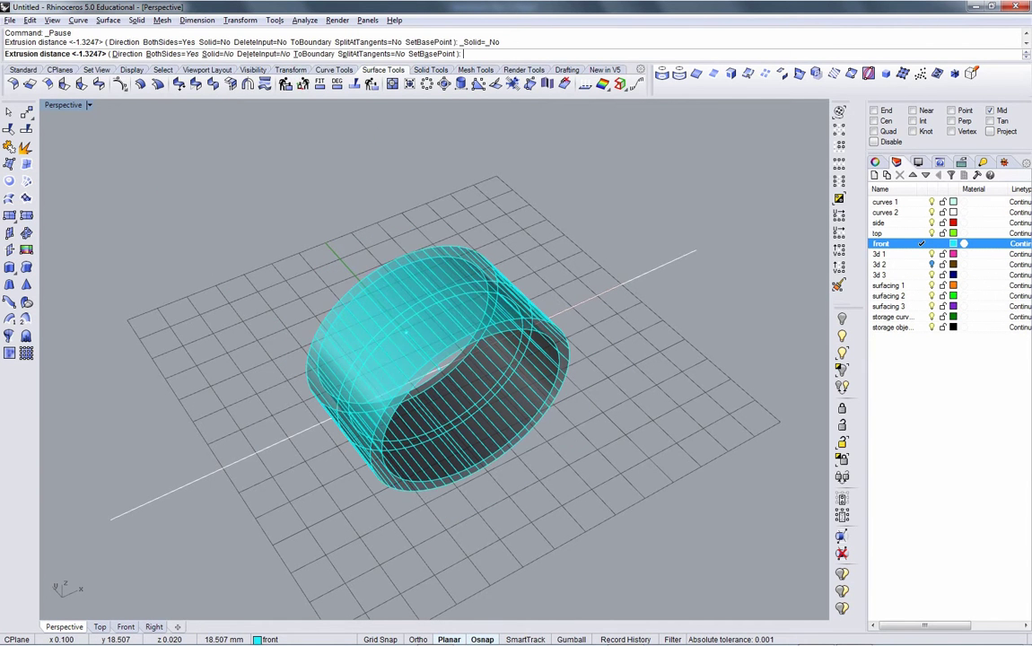
{"action": "type", "text": "s"}
{"action": "key", "text": "Return"}
{"action": "key", "text": "alt+Tab"}
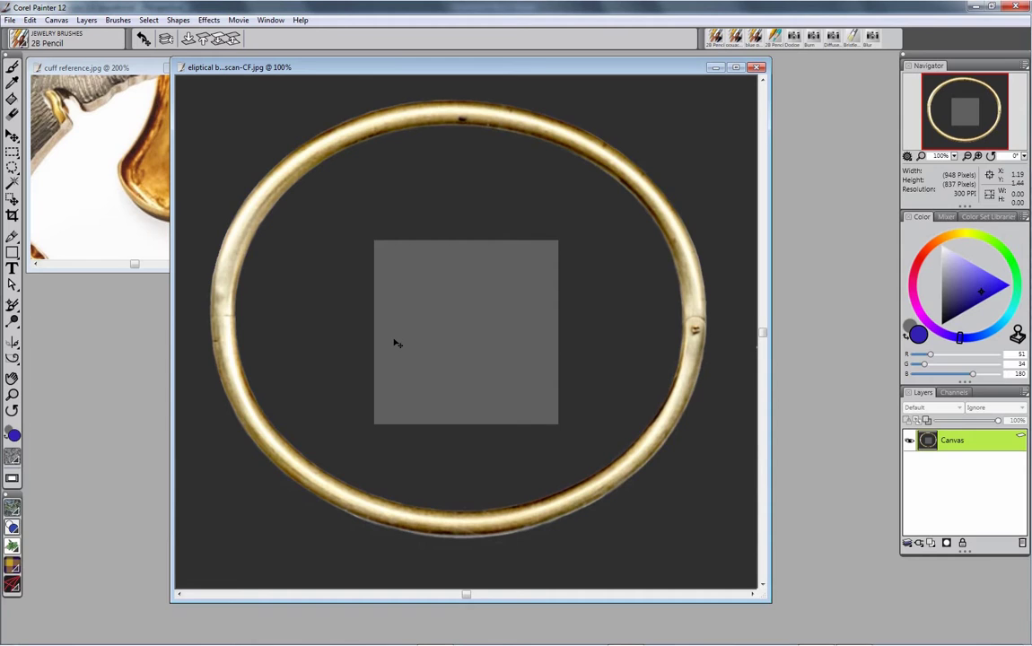
{"action": "key", "text": "alt+Tab"}
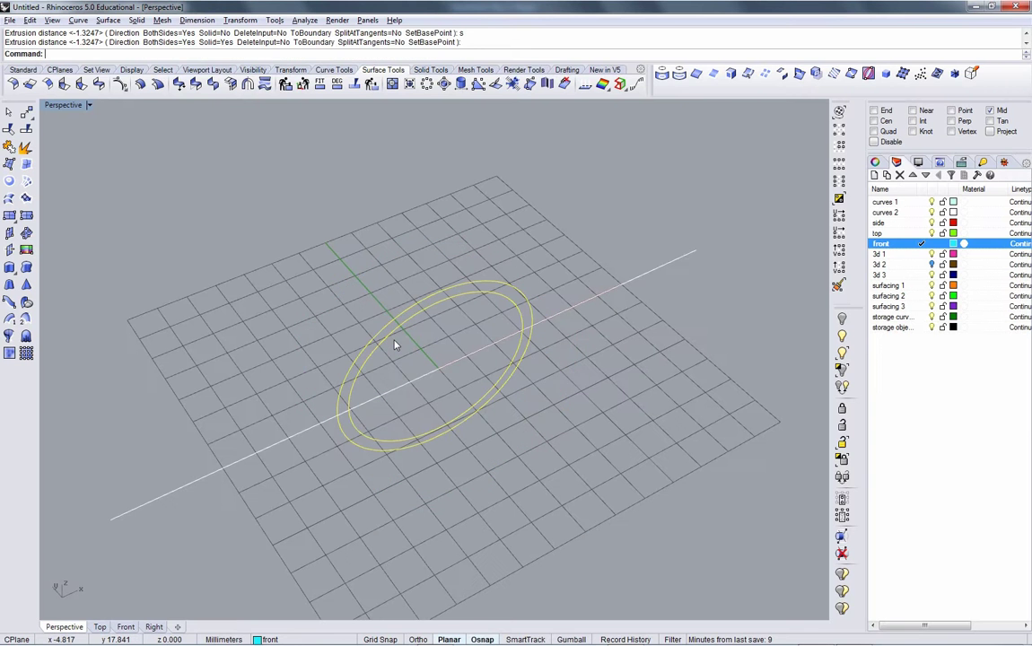
Switch to Corel Painter, close the elliptical bangle scan, maximise the cuff reference image and return to Rhinoceros.
{"action": "key", "text": "alt+Tab"}
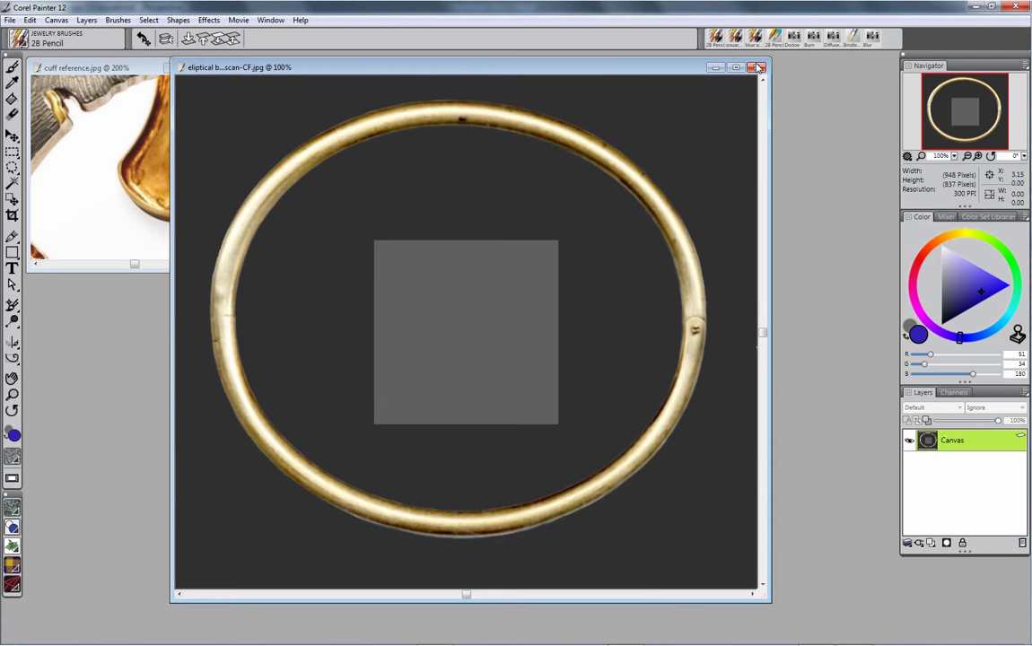
{"action": "left_click", "coordinate": [758, 68]}
{"action": "left_click", "coordinate": [197, 68]}
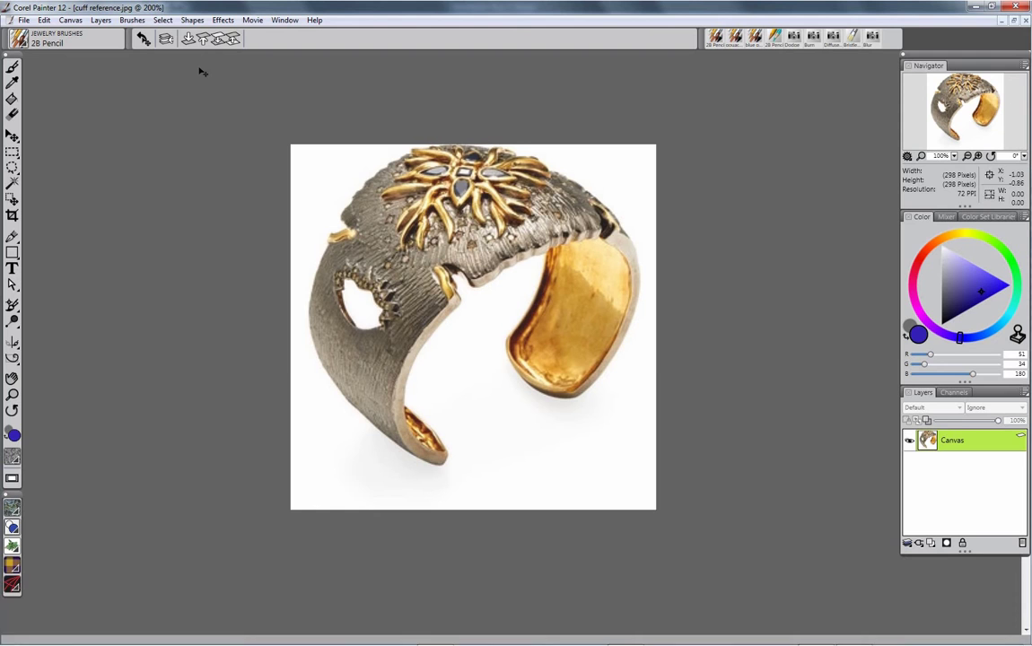
{"action": "key", "text": "alt+Tab"}
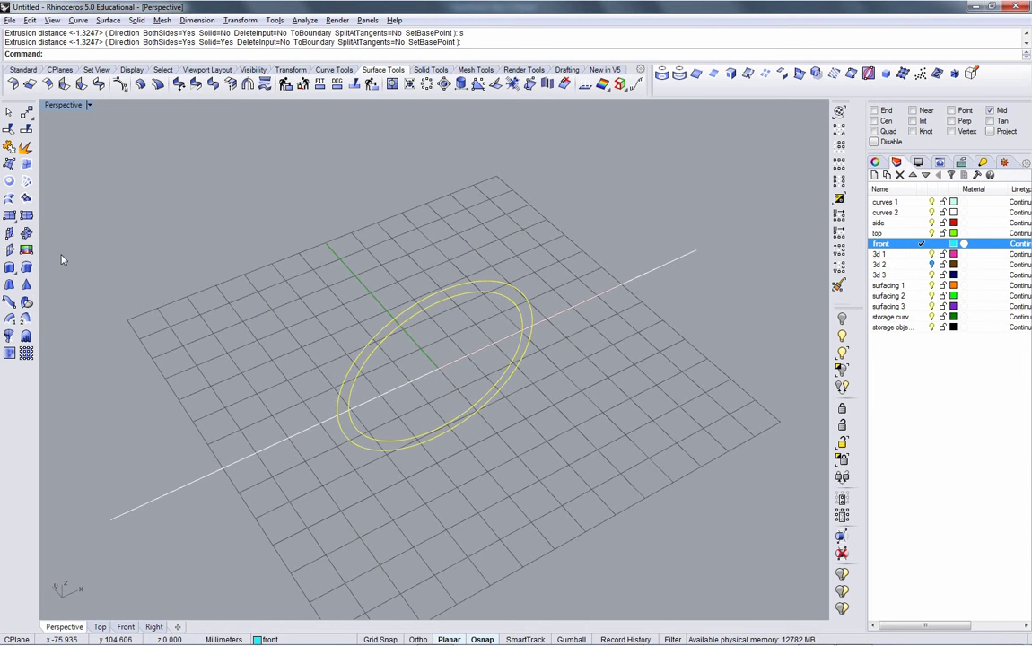
Extrude both ellipses as a solid about 20 mm to both sides, judging the band's width against the cuff reference image.
{"action": "left_click", "coordinate": [9, 267]}
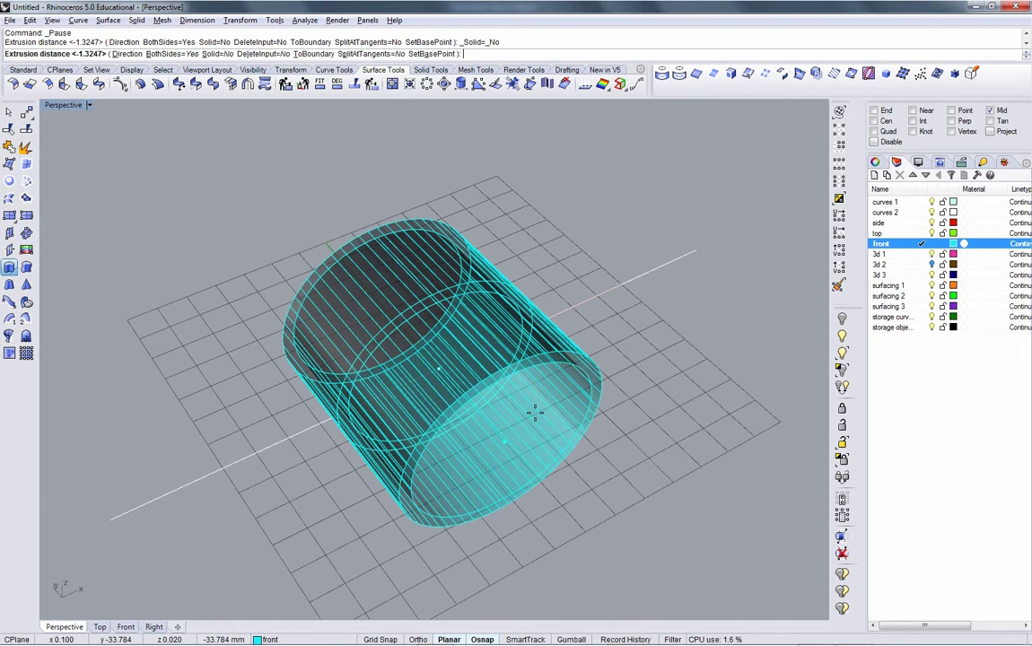
{"action": "type", "text": "s"}
{"action": "key", "text": "Return"}
{"action": "key", "text": "alt+Tab"}
{"action": "key", "text": "alt+Tab"}
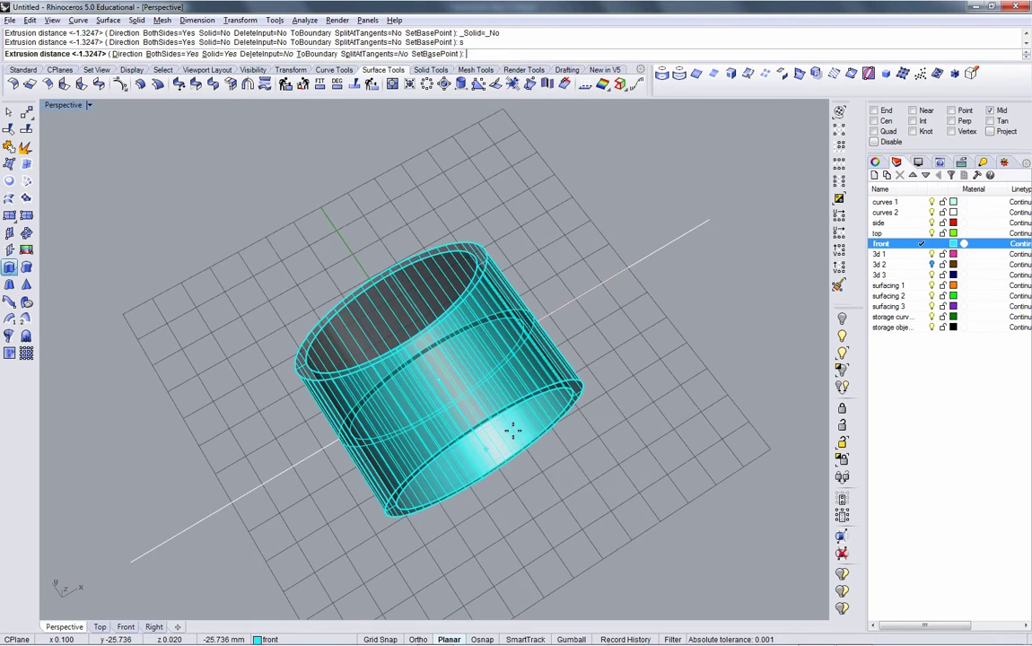
{"action": "key", "text": "alt+Tab"}
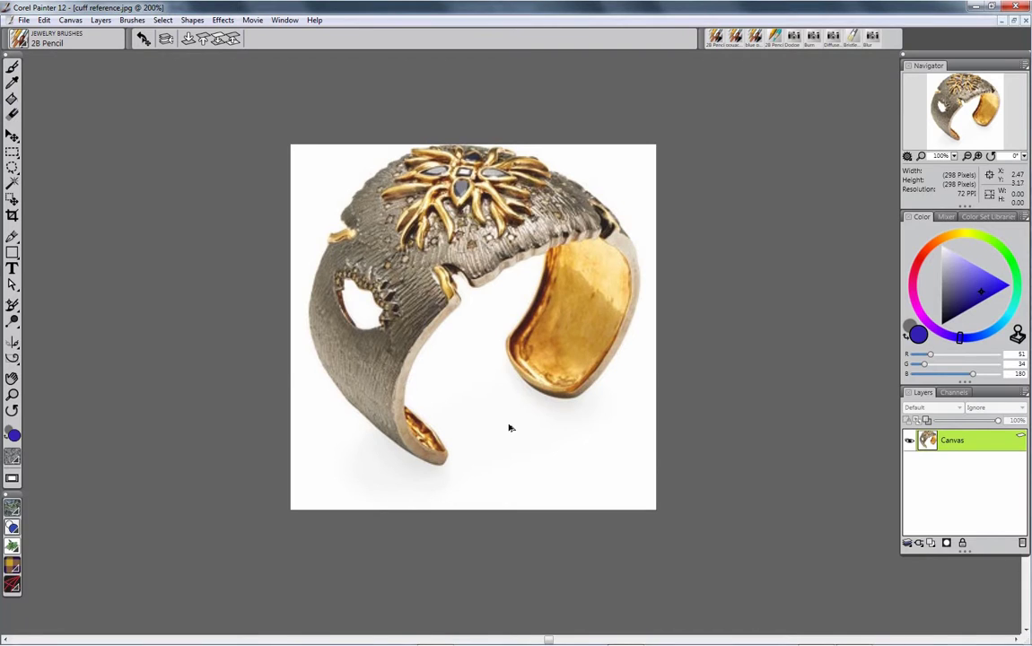
{"action": "key", "text": "alt+Tab"}
{"action": "key", "text": "alt+Tab"}
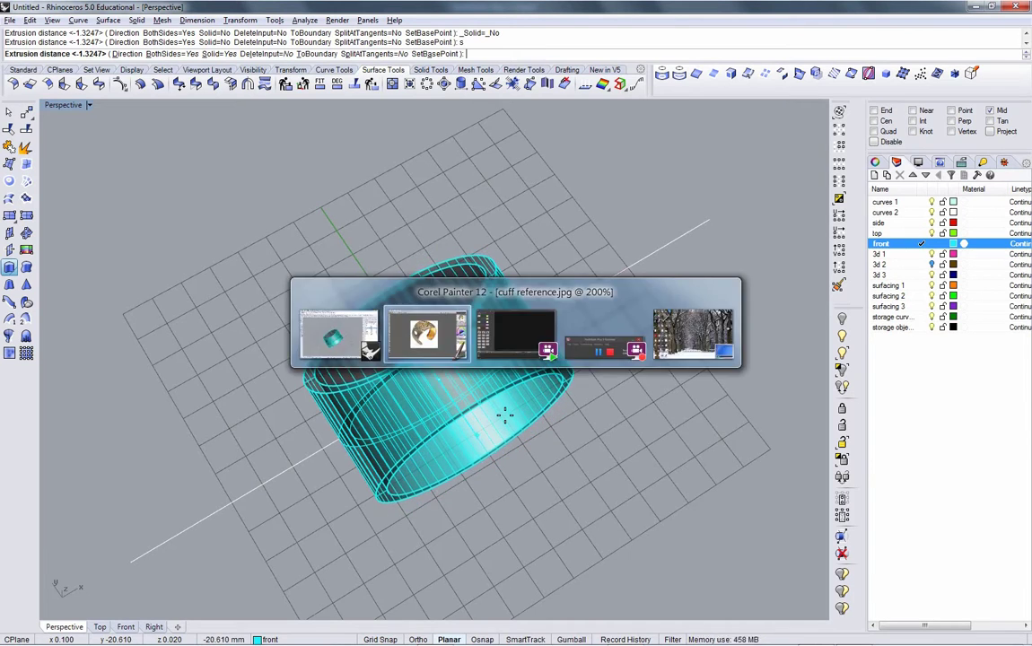
{"action": "key", "text": "alt+Tab"}
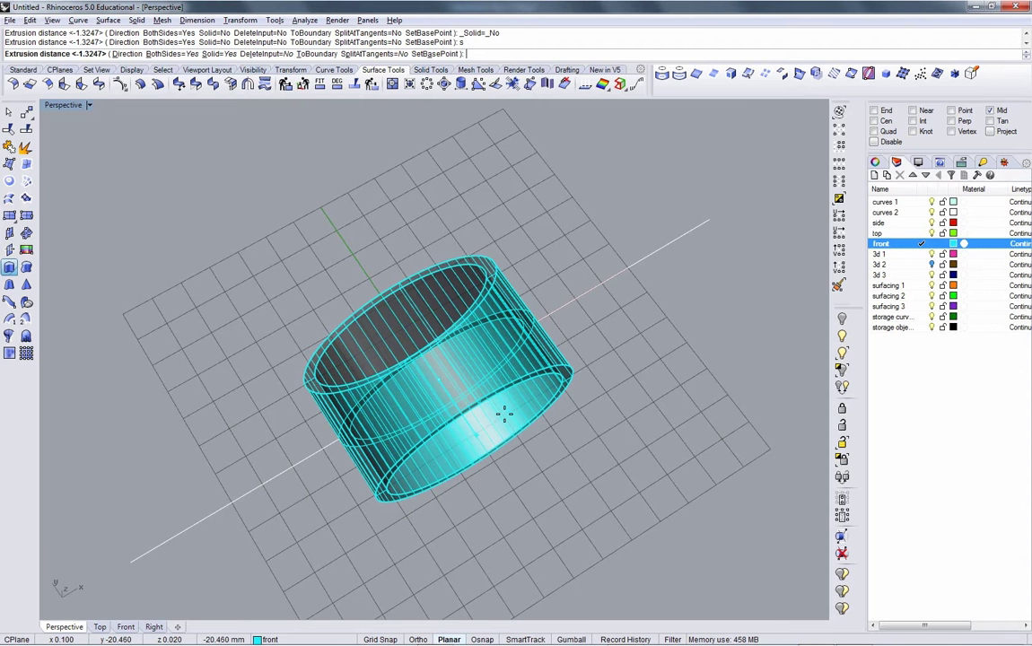
{"action": "key", "text": "alt+Tab"}
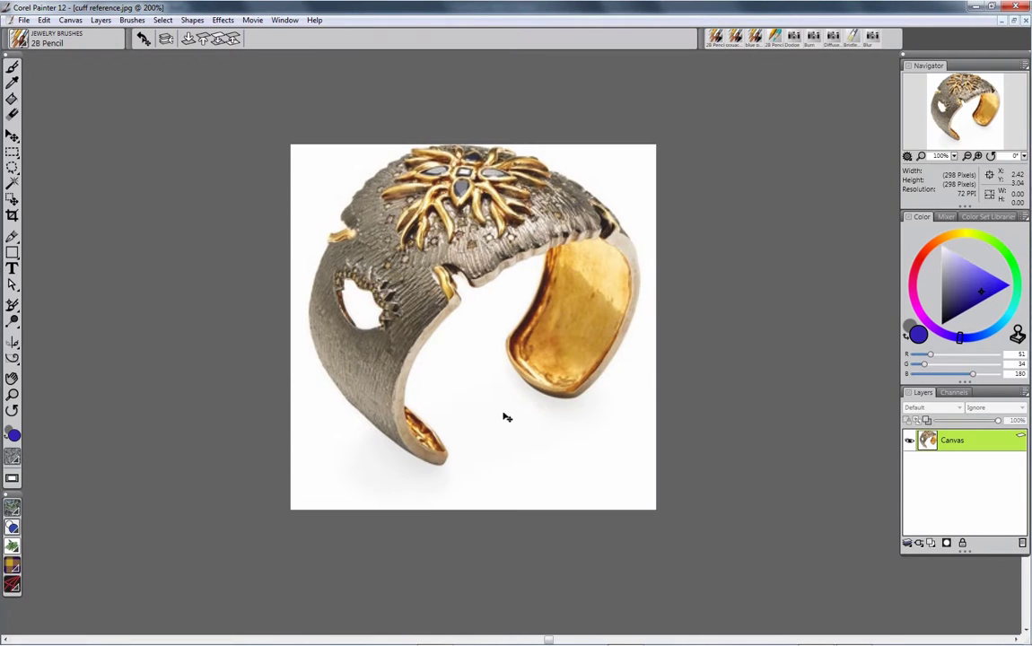
{"action": "key", "text": "alt+Tab"}
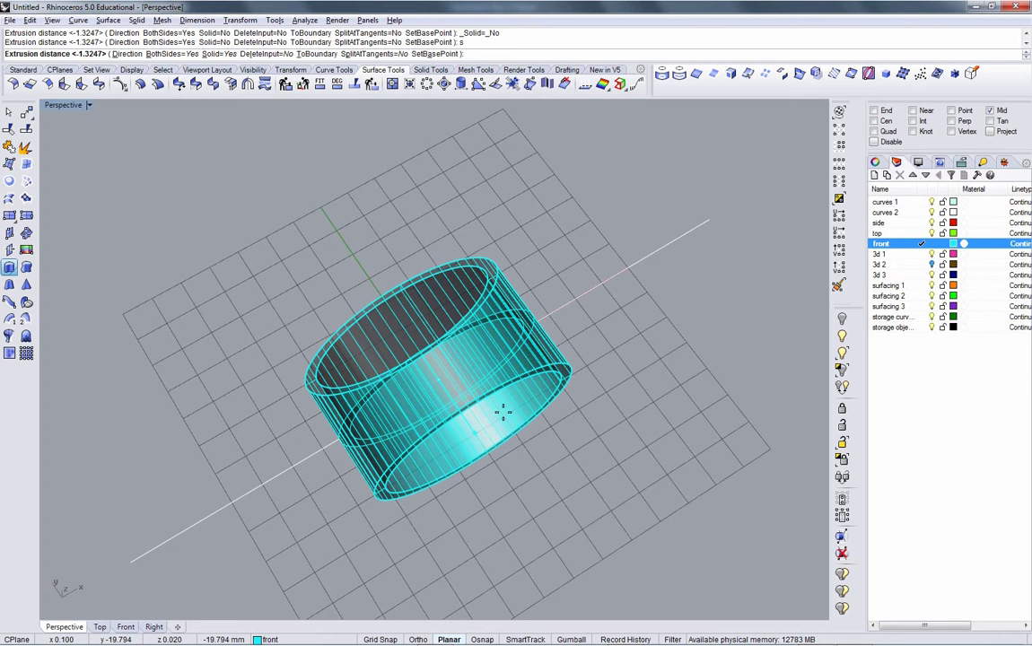
{"action": "left_click", "coordinate": [503, 412]}
{"action": "left_click", "coordinate": [524, 478]}
{"action": "right_click_drag", "start_coordinate": [524, 479], "coordinate": [396, 397]}
Change the centred line to the top layer and make that layer current.
{"action": "left_click", "coordinate": [393, 400]}
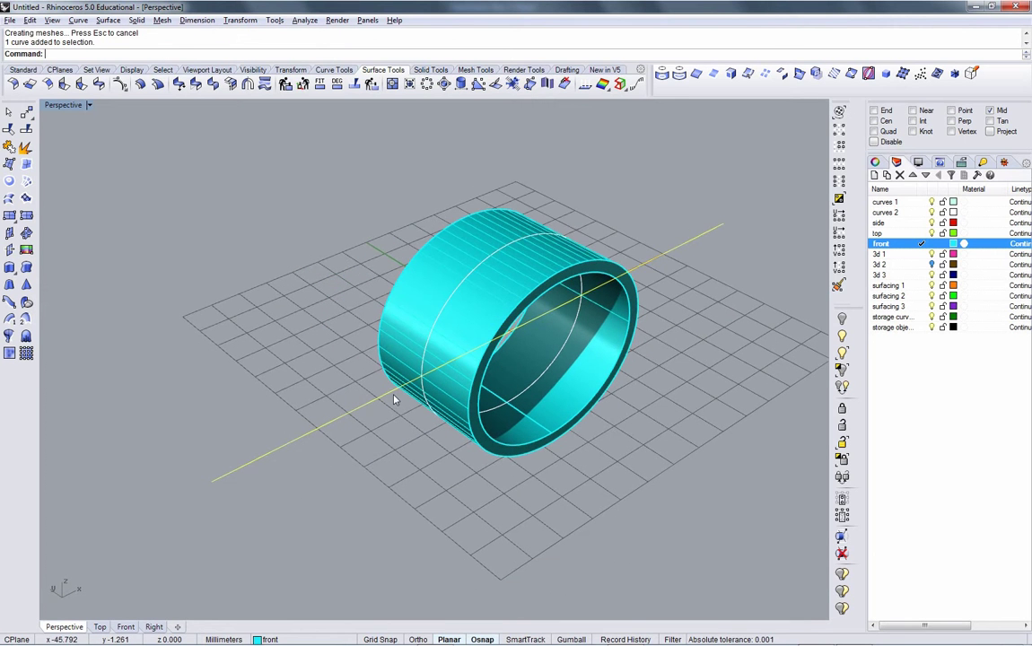
{"action": "key", "text": "F4"}
{"action": "left_click", "coordinate": [562, 329]}
{"action": "left_click", "coordinate": [591, 385]}
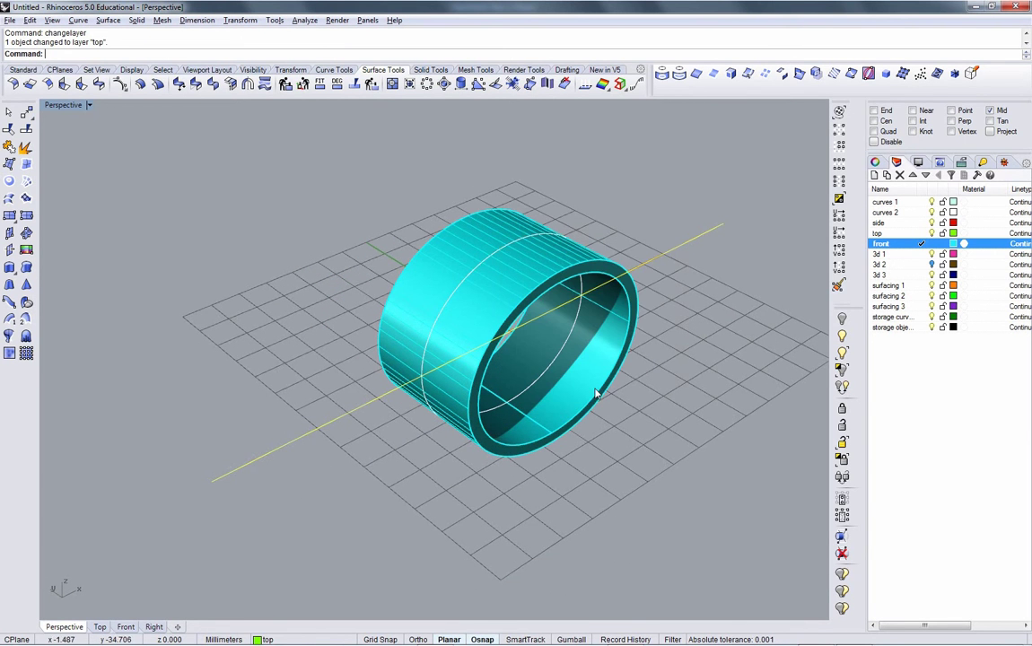
{"action": "key", "text": "Escape"}
{"action": "left_click", "coordinate": [674, 251]}
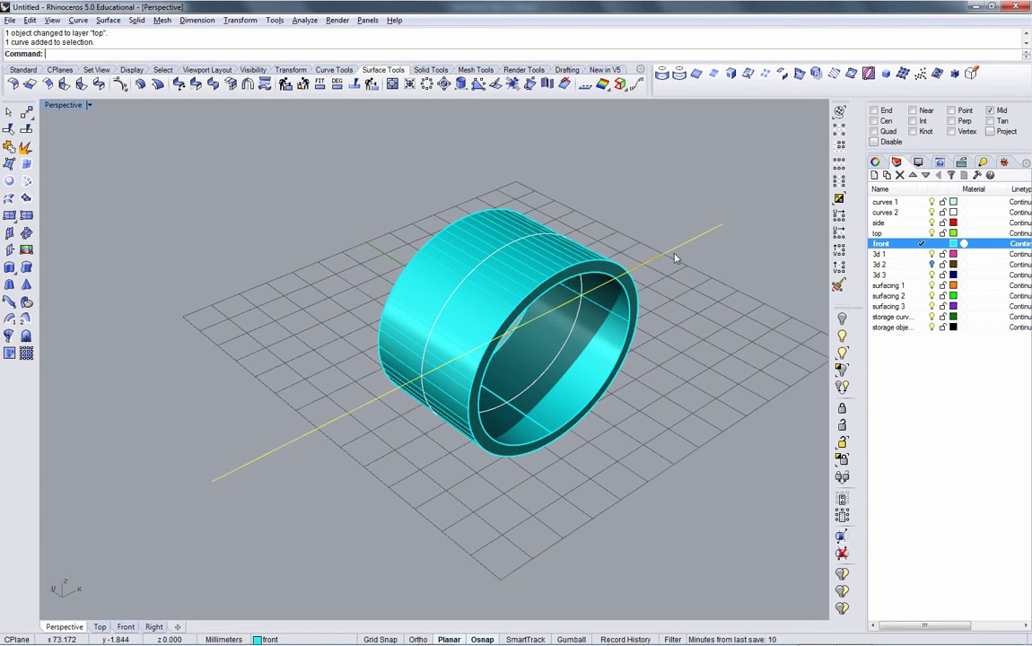
{"action": "left_click", "coordinate": [922, 233]}
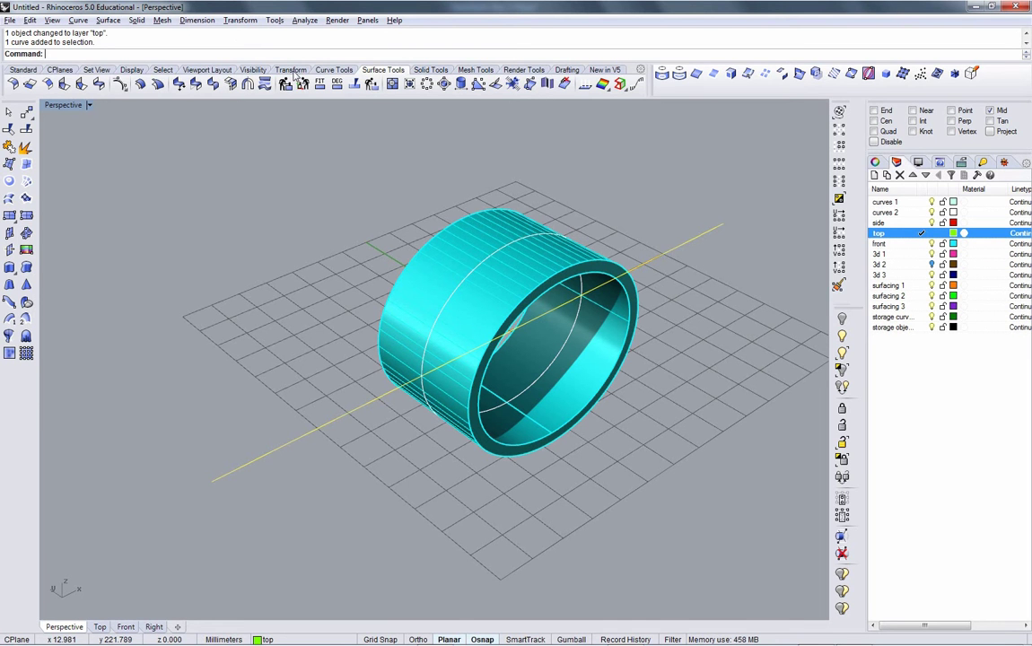
Offset the centred line to both sides through the end of the extruded band's front edge, using End and Quad snaps.
{"action": "left_click", "coordinate": [333, 70]}
{"action": "left_click", "coordinate": [136, 83]}
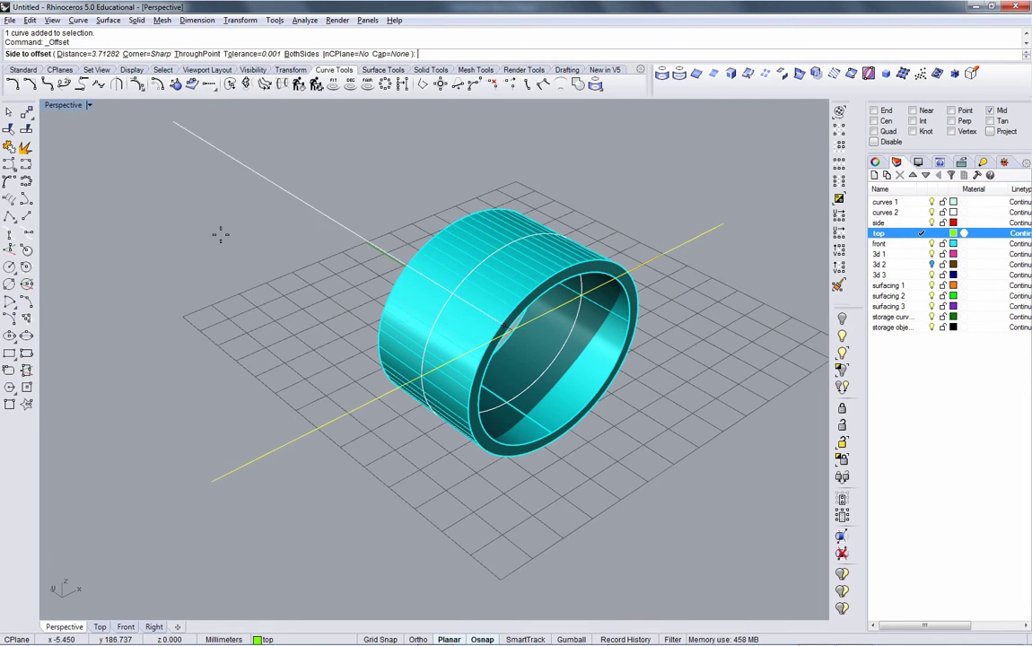
{"action": "type", "text": "b"}
{"action": "key", "text": "Return"}
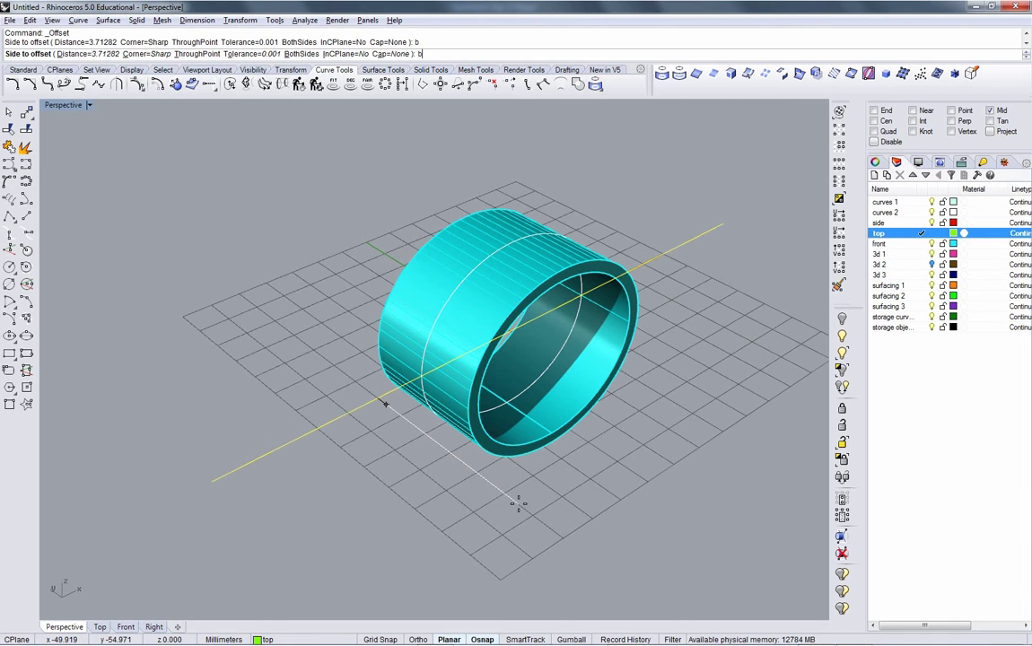
{"action": "type", "text": "t"}
{"action": "key", "text": "Return"}
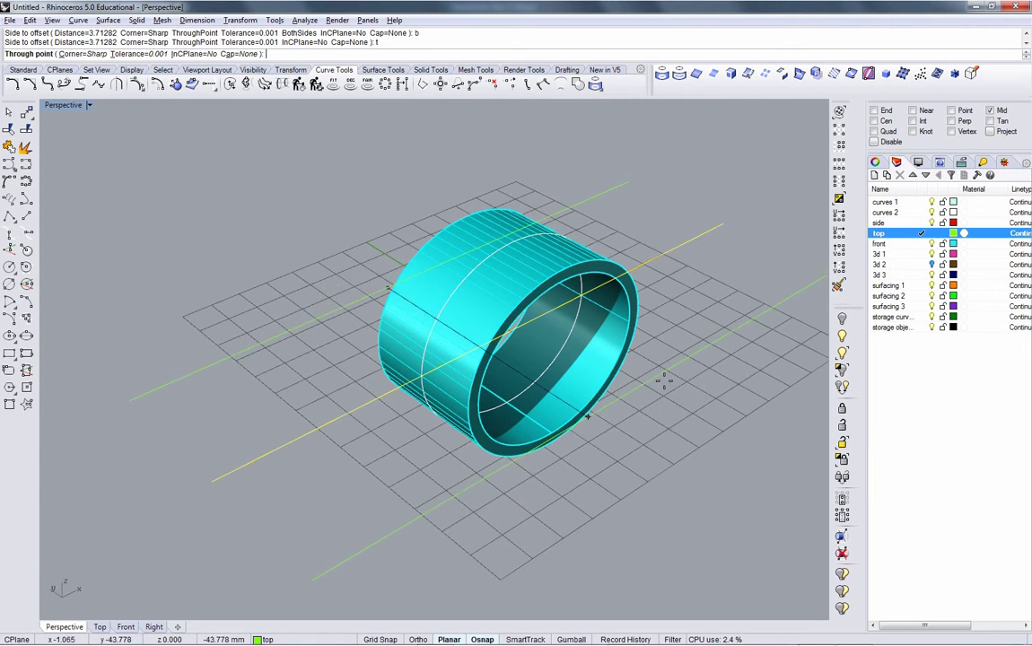
{"action": "left_click", "coordinate": [883, 132]}
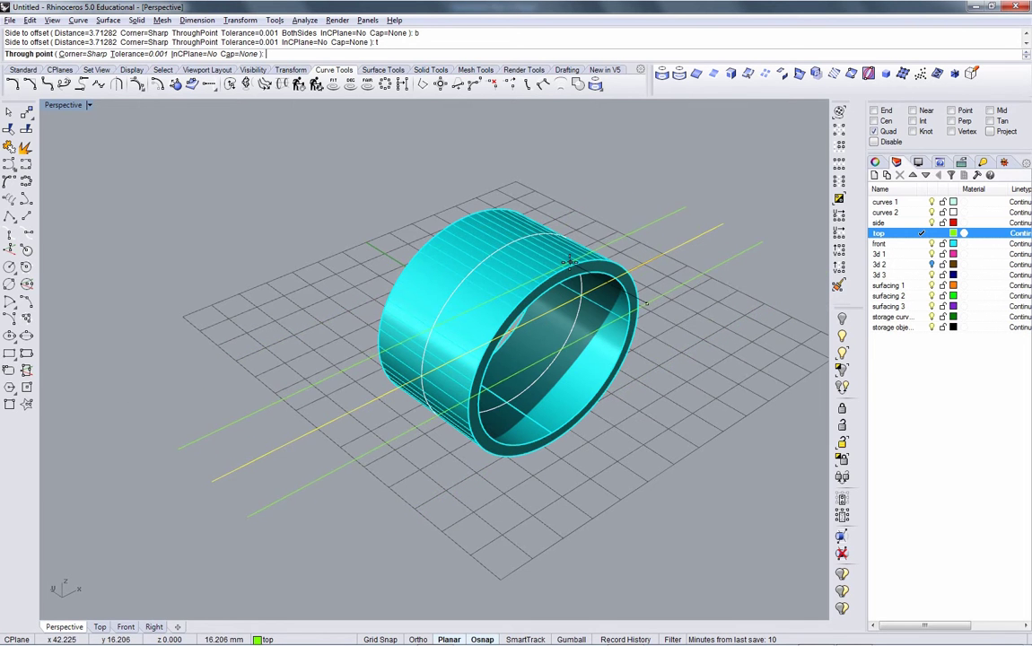
{"action": "left_click", "coordinate": [874, 110]}
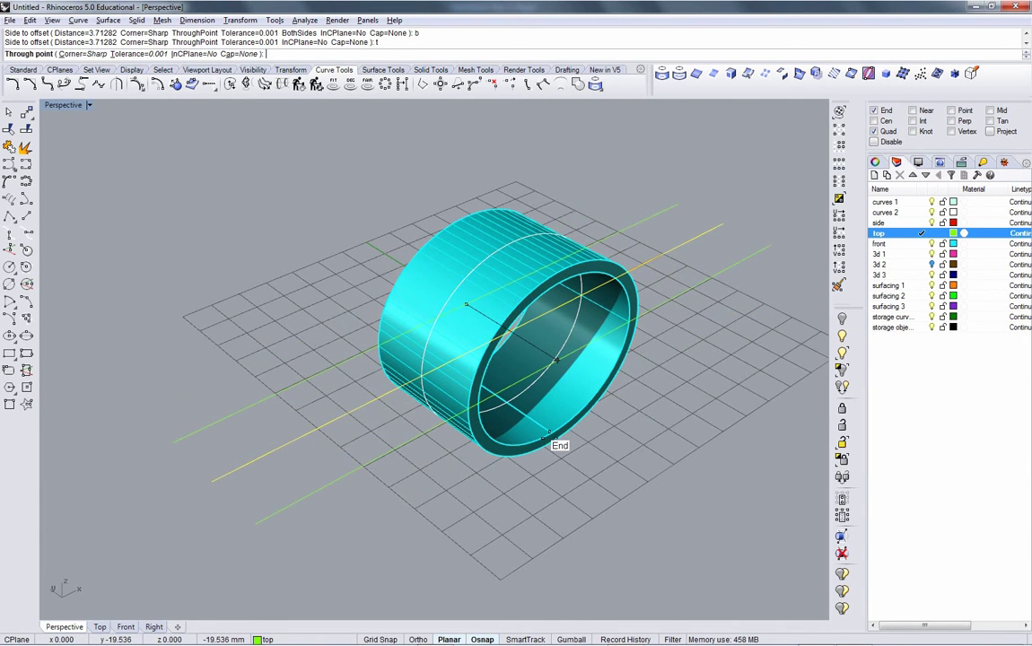
{"action": "left_click", "coordinate": [550, 438]}
{"action": "right_click_drag", "start_coordinate": [553, 438], "coordinate": [525, 553]}
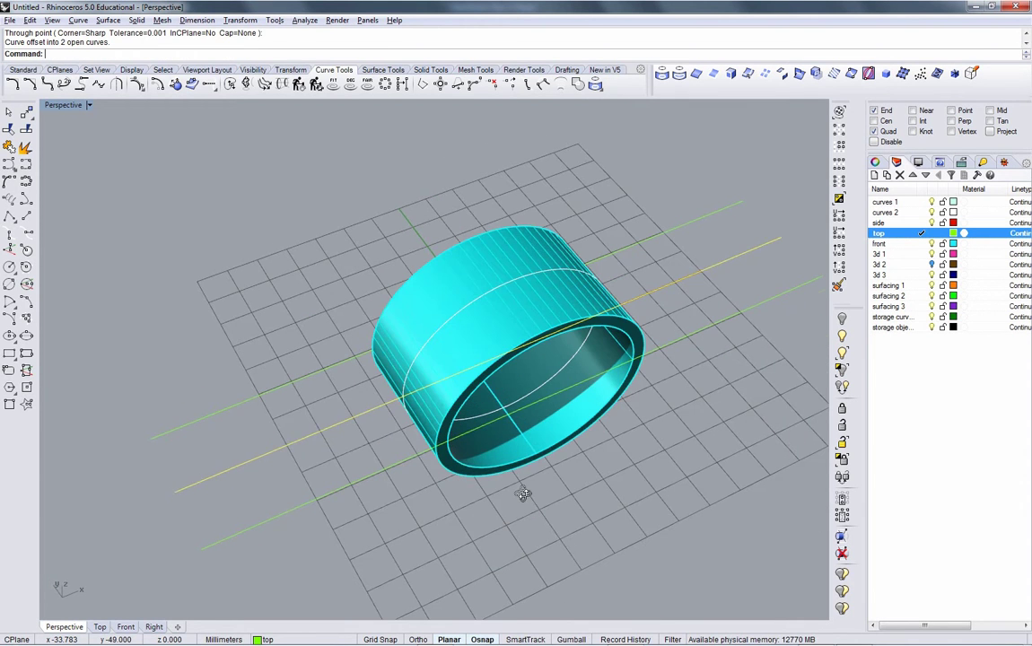
Hide the extruded elliptical band.
{"action": "left_click", "coordinate": [443, 409]}
{"action": "key", "text": "ctrl+h"}
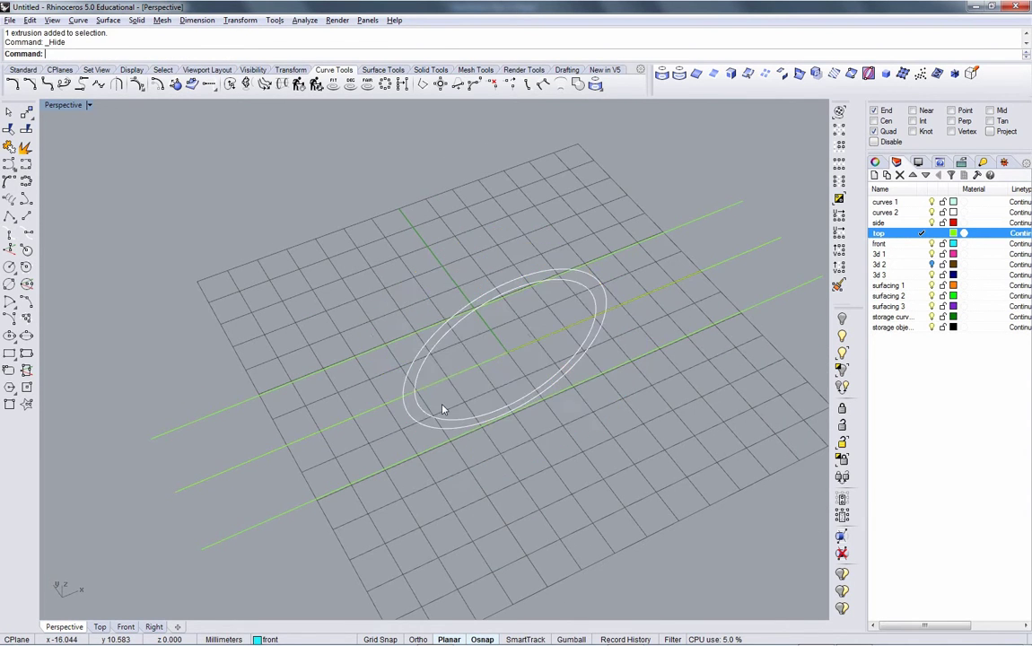
{"action": "right_click_drag", "start_coordinate": [433, 434], "coordinate": [389, 406]}
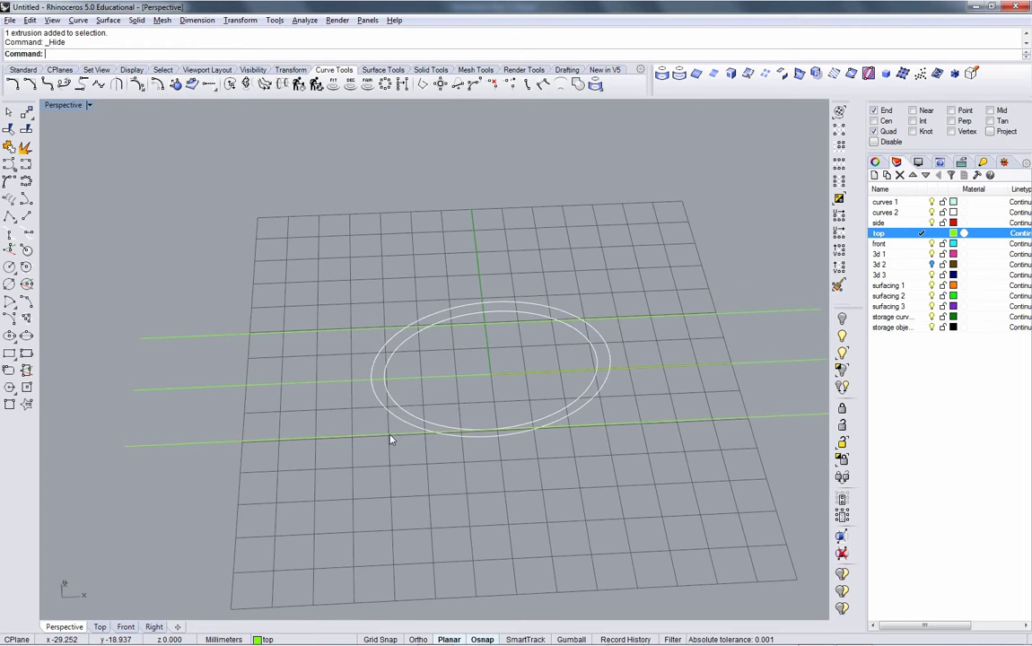
Delete the offset line in front of the centred line, on the negative Y side.
{"action": "left_click", "coordinate": [391, 437]}
{"action": "scroll", "coordinate": [323, 395], "scroll_direction": "down", "scroll_amount": 3}
{"action": "right_click_drag", "start_coordinate": [321, 397], "coordinate": [356, 398], "text": "shift"}
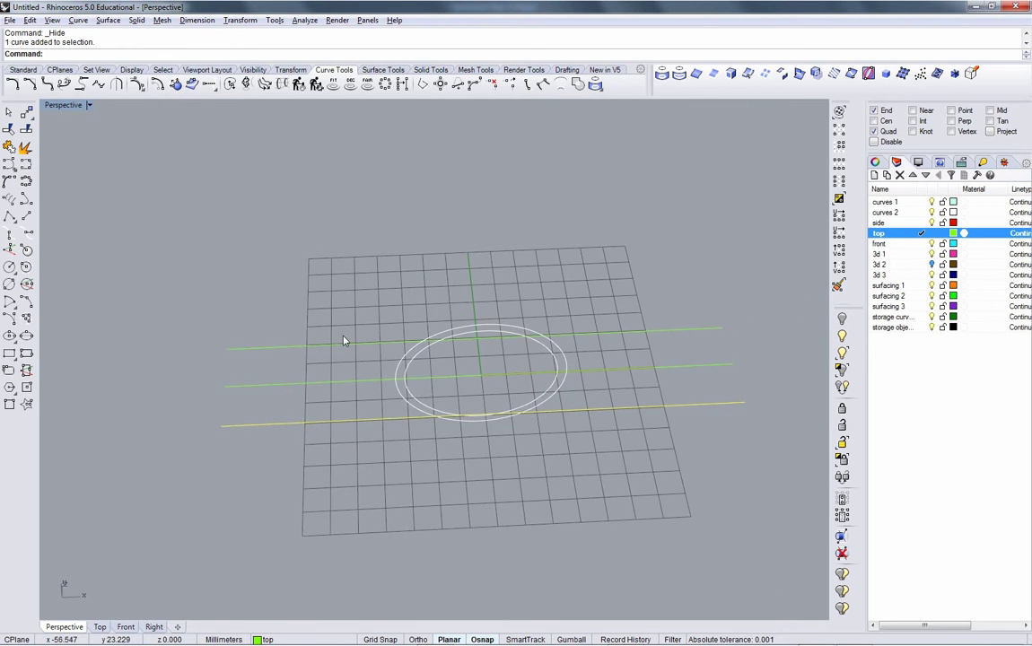
{"action": "key", "text": "Escape"}
{"action": "left_click", "coordinate": [337, 419]}
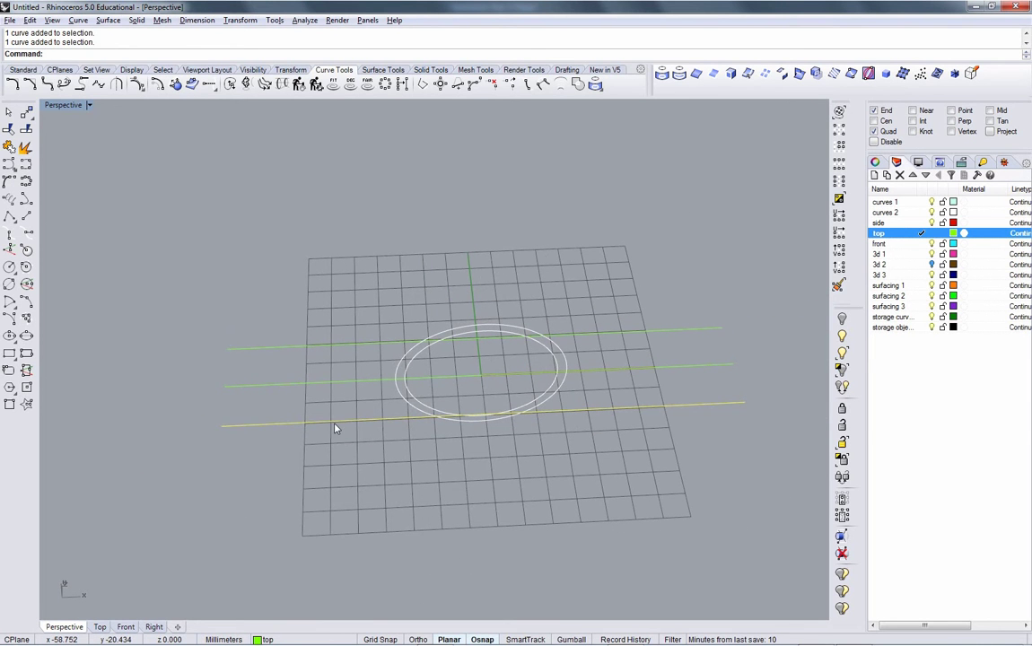
{"action": "key", "text": "Delete"}
Mirror the remaining offset line about the X direction through the origin (0) with Record History on, checking the cuff reference.
{"action": "left_click", "coordinate": [348, 344]}
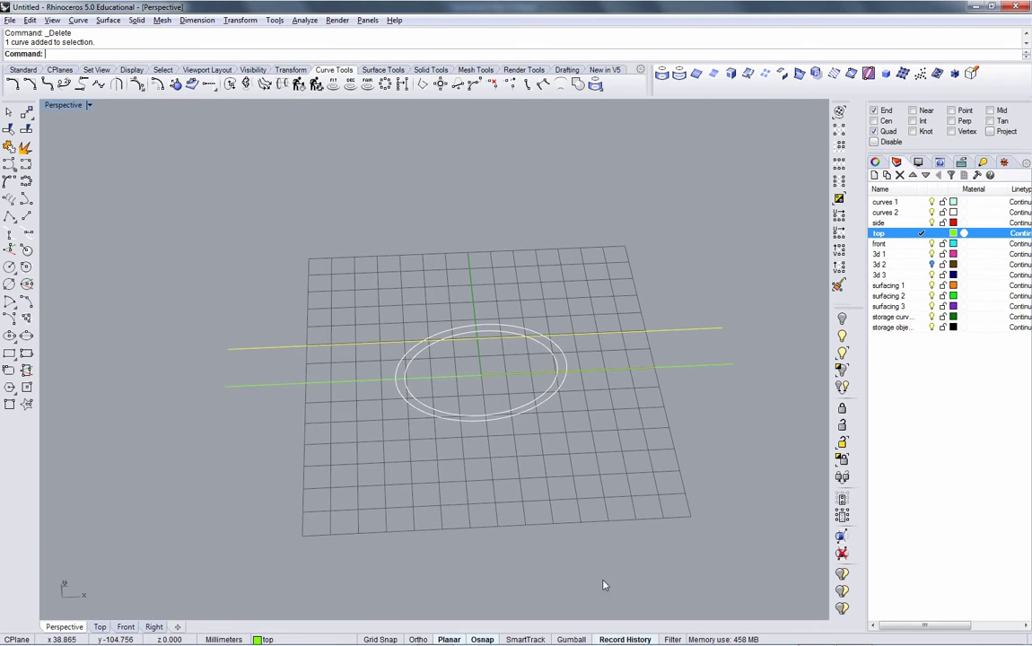
{"action": "type", "text": "mirror"}
{"action": "key", "text": "Return"}
{"action": "type", "text": "0"}
{"action": "key", "text": "Return"}
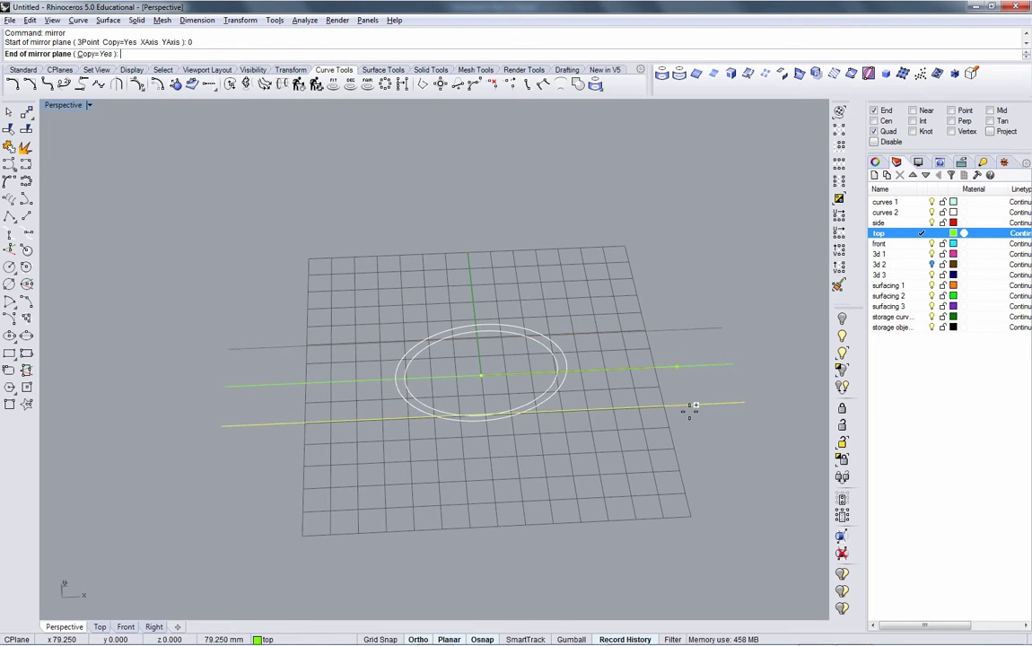
{"action": "key", "text": "alt+Tab"}
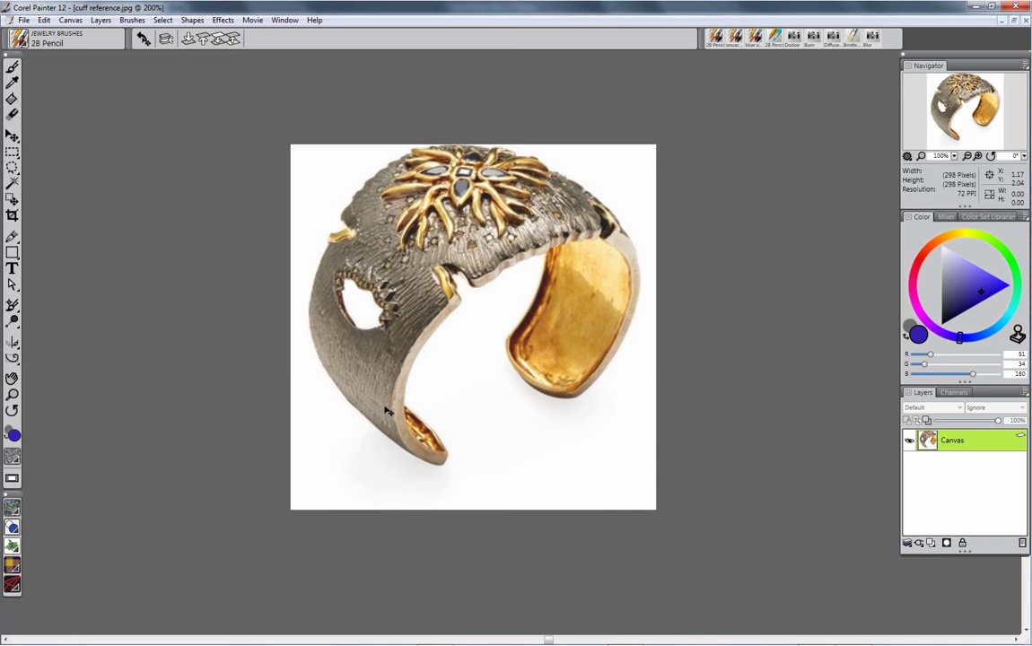
{"action": "key", "text": "alt+Tab"}
{"action": "right_click_drag", "start_coordinate": [411, 438], "coordinate": [417, 411]}
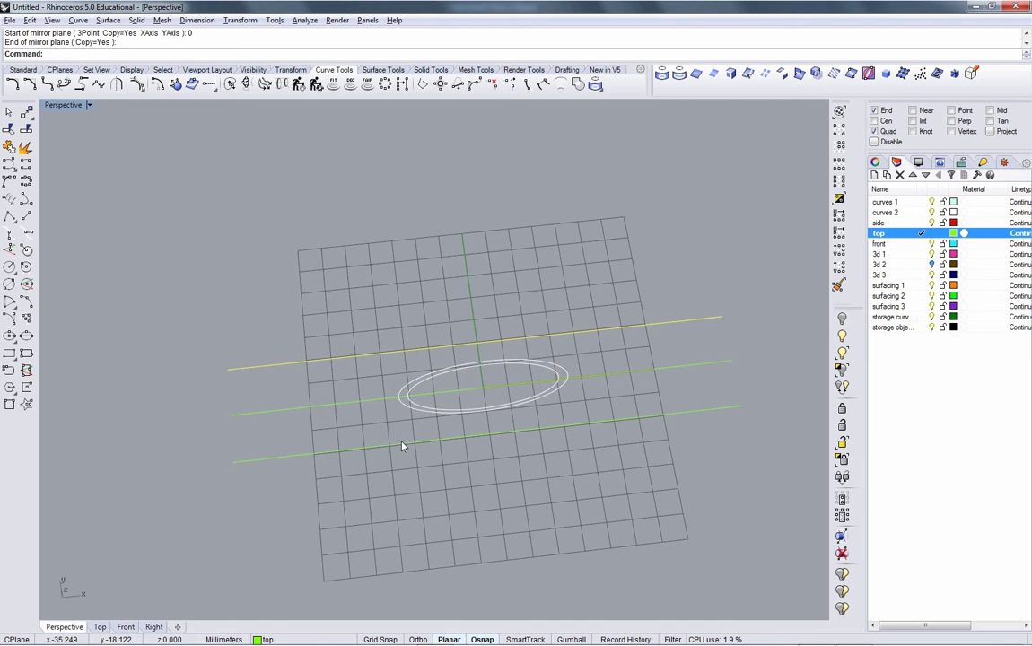
Rebuild the original offset line on the positive Y side with a point count of 3 and degree 2.
{"action": "type", "text": "rebuild"}
{"action": "key", "text": "Return"}
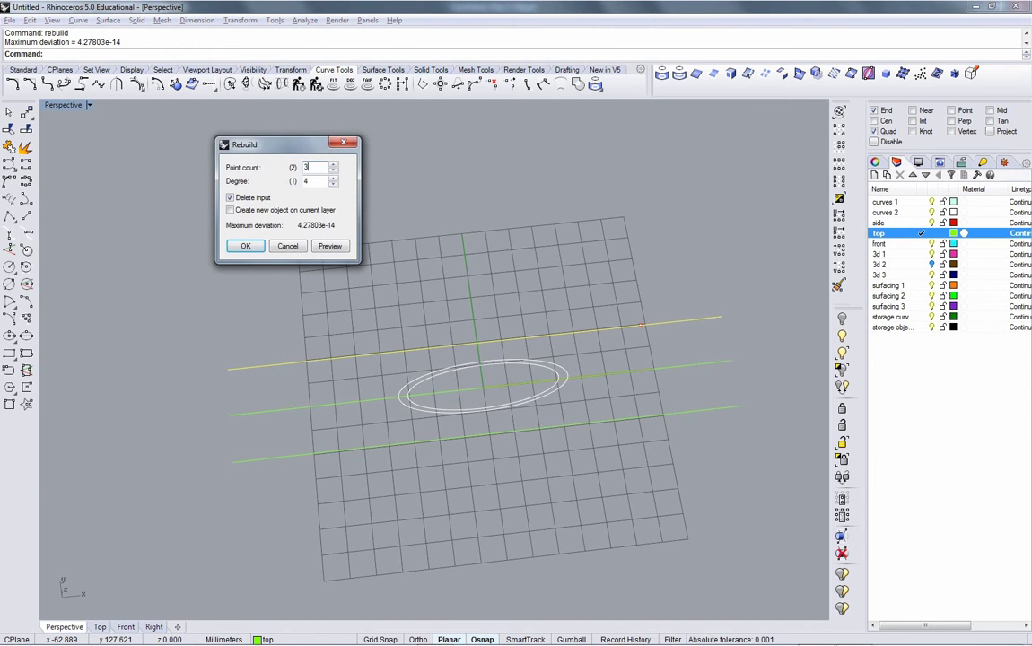
{"action": "key", "text": "Tab"}
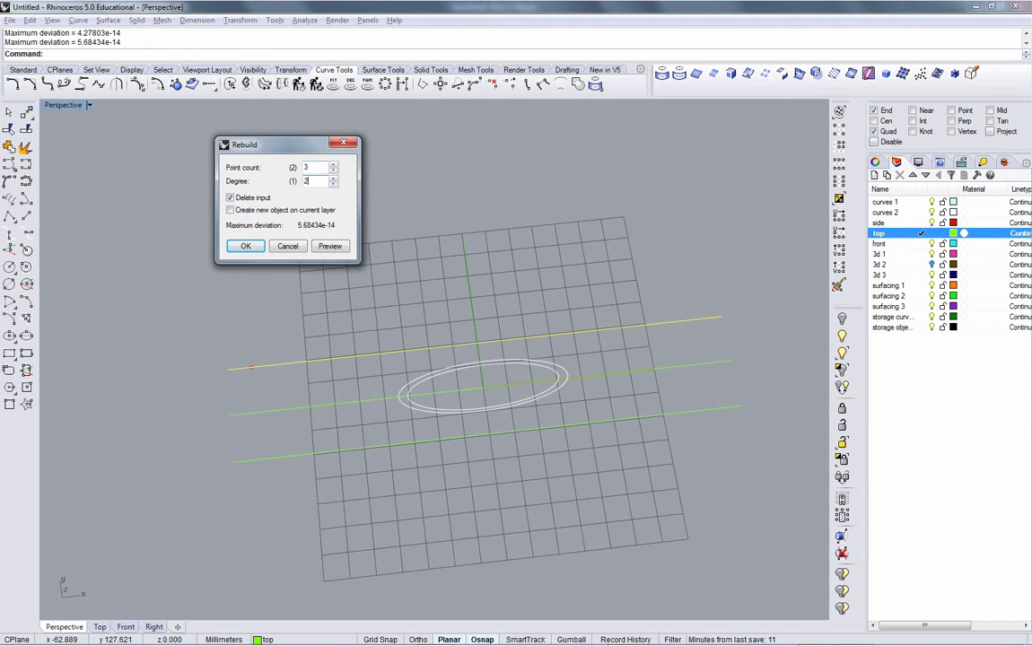
{"action": "left_click", "coordinate": [245, 246]}
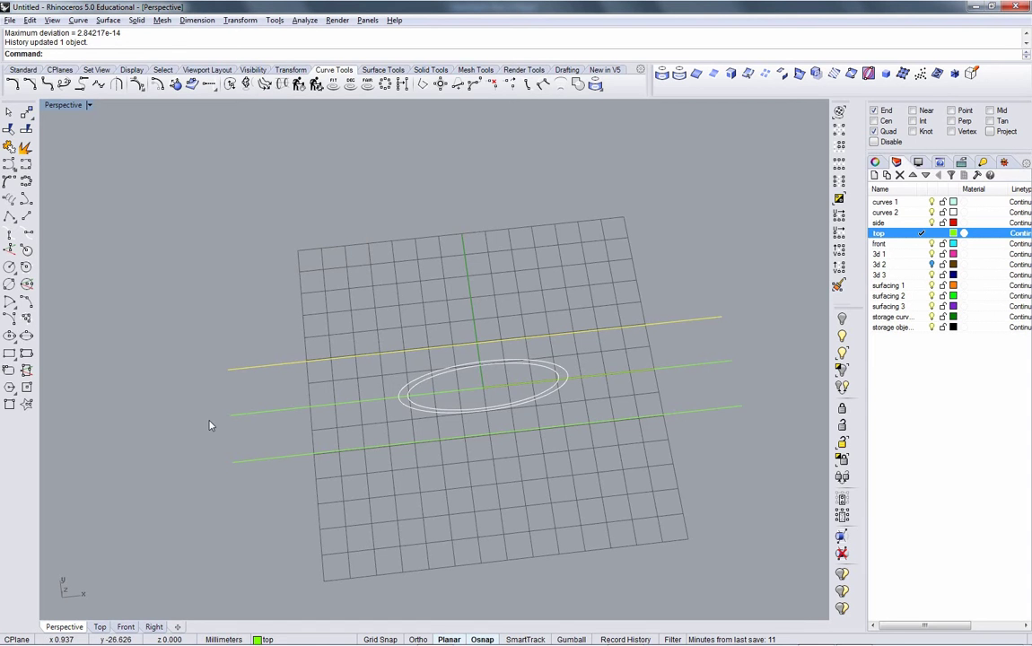
Show the edit points of the rebuilt offset line.
{"action": "right_click_drag", "start_coordinate": [394, 389], "coordinate": [373, 390]}
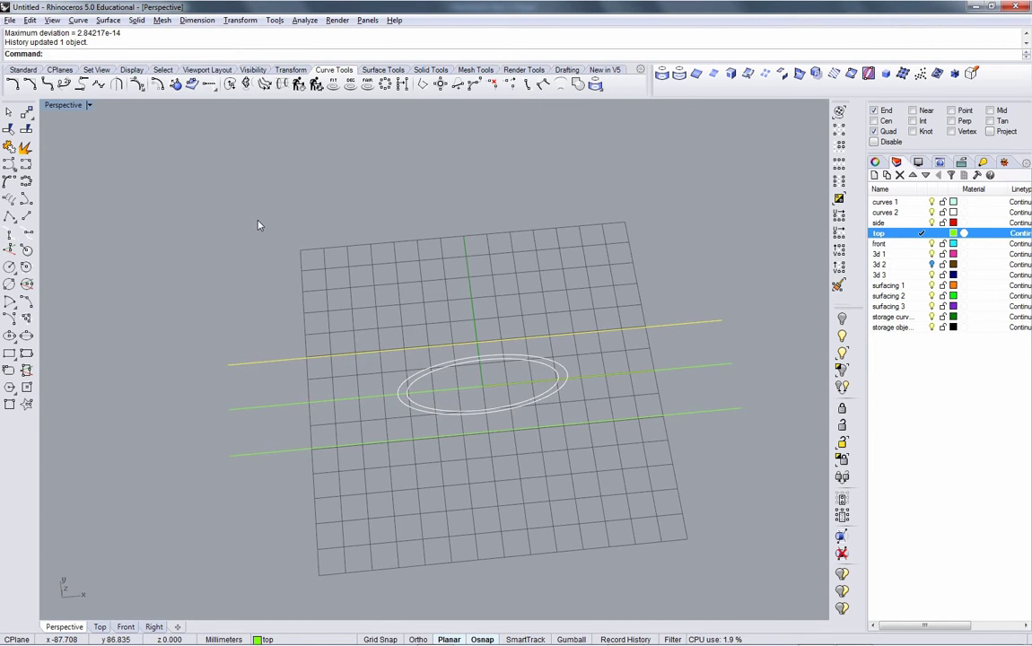
{"action": "left_click", "coordinate": [32, 22]}
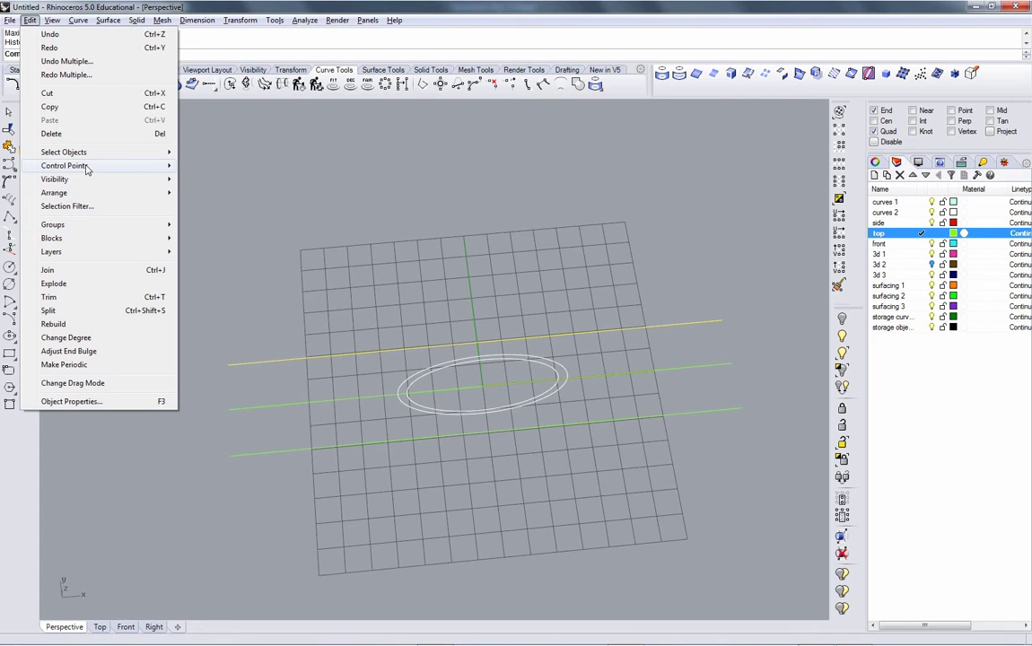
{"action": "mouse_move", "coordinate": [87, 170]}
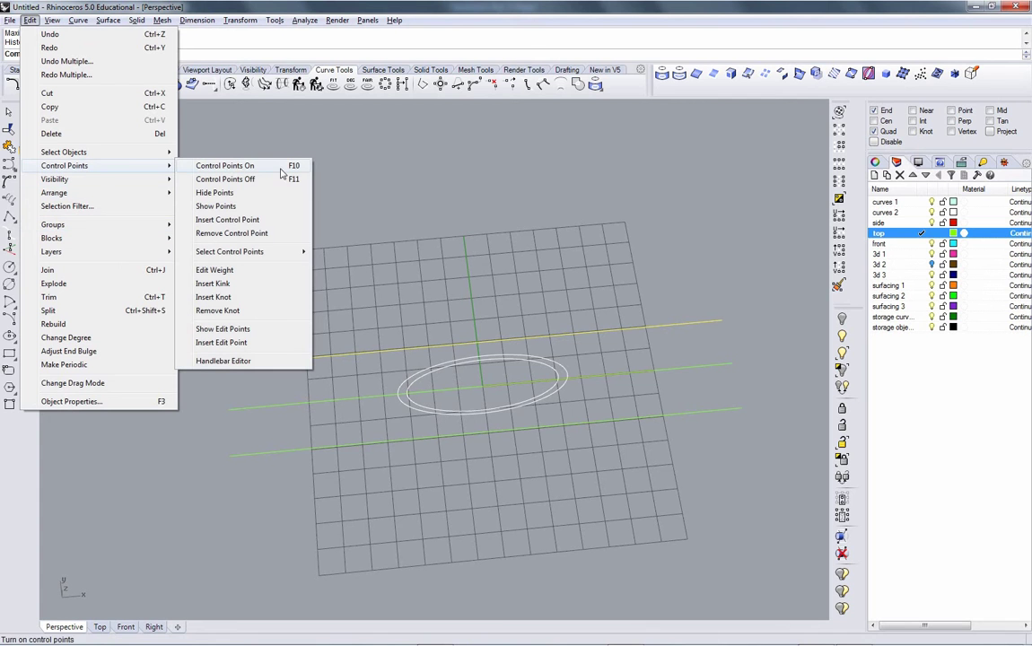
{"action": "left_click", "coordinate": [225, 330]}
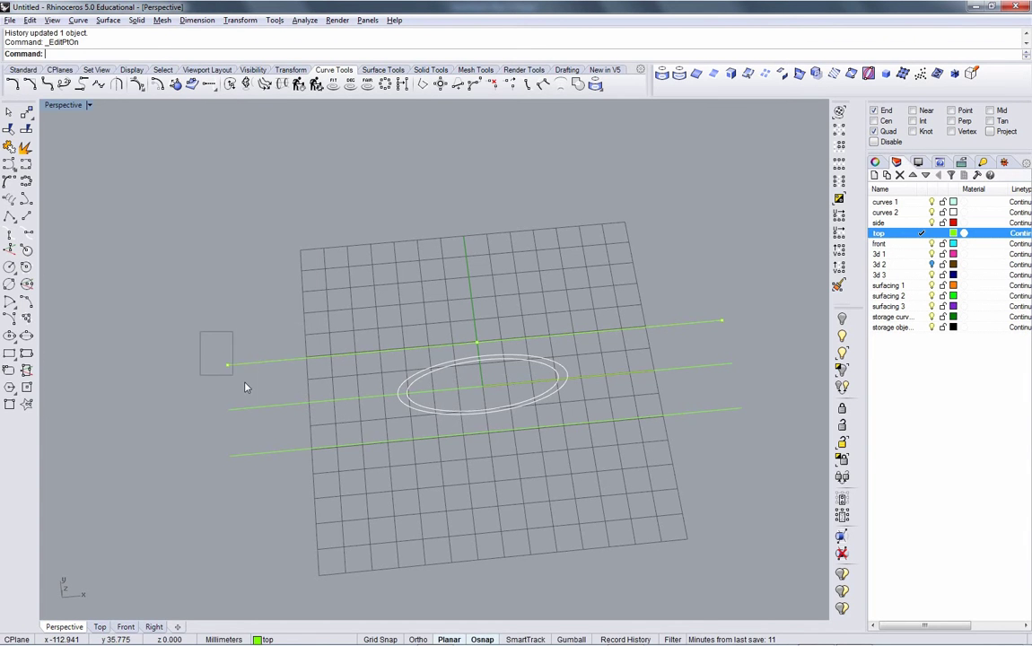
Move both end edit points of the rebuilt offset line about 4.7 mm toward the centred line, leaving its middle point in place.
{"action": "left_click_drag", "start_coordinate": [265, 393], "coordinate": [265, 393]}
{"action": "left_click_drag", "start_coordinate": [705, 266], "coordinate": [776, 357]}
{"action": "right_click_drag", "start_coordinate": [659, 353], "coordinate": [564, 366]}
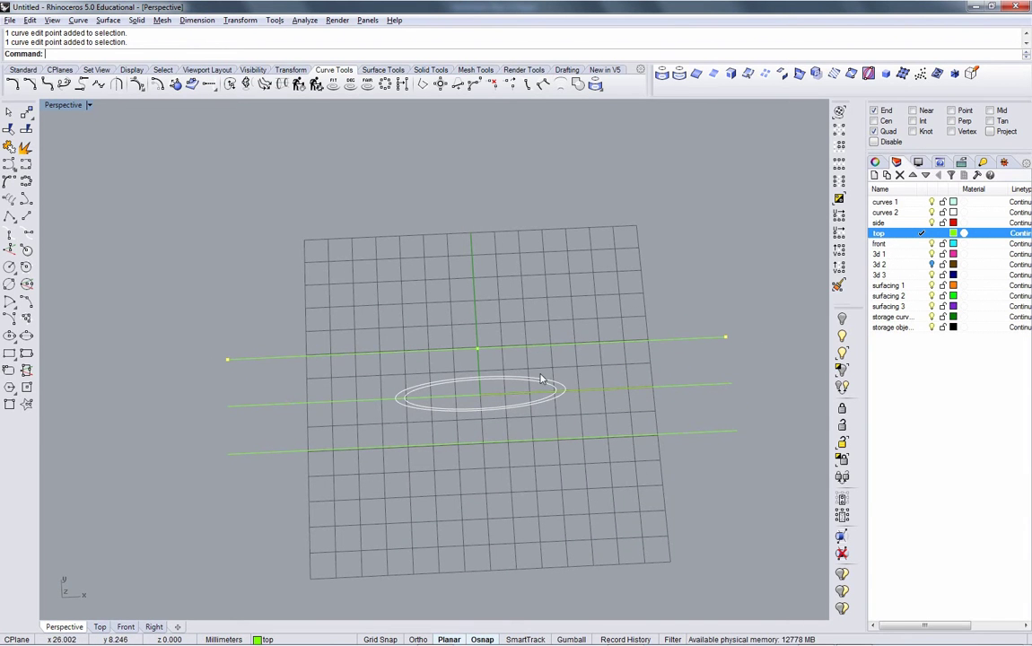
{"action": "right_click_drag", "start_coordinate": [544, 375], "coordinate": [537, 380]}
{"action": "type", "text": "m"}
{"action": "key", "text": "Return"}
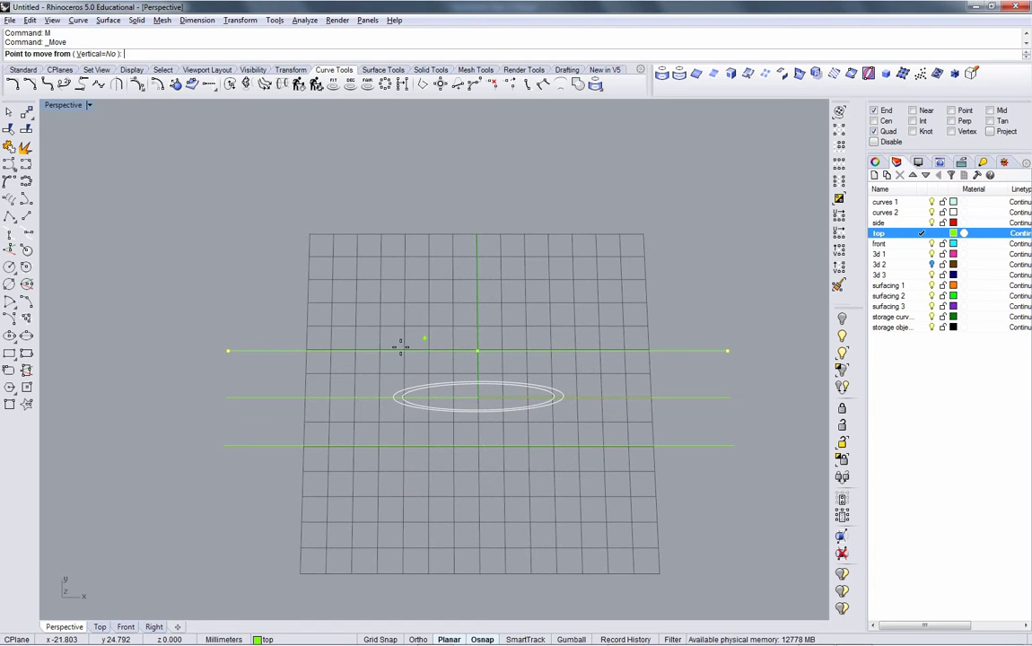
{"action": "left_click", "coordinate": [354, 302]}
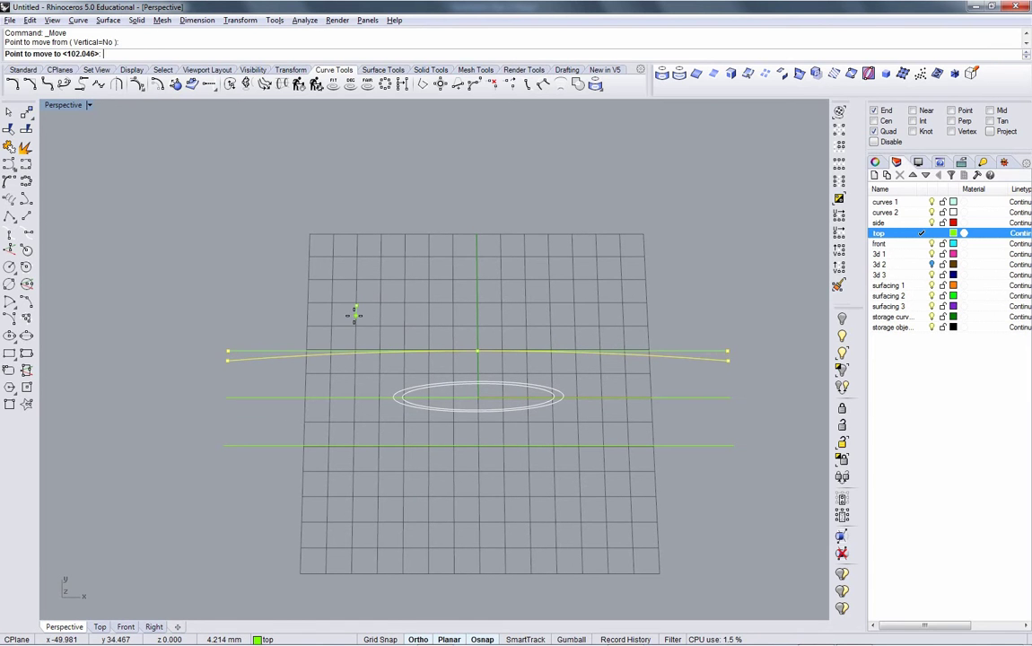
{"action": "left_click", "coordinate": [354, 314]}
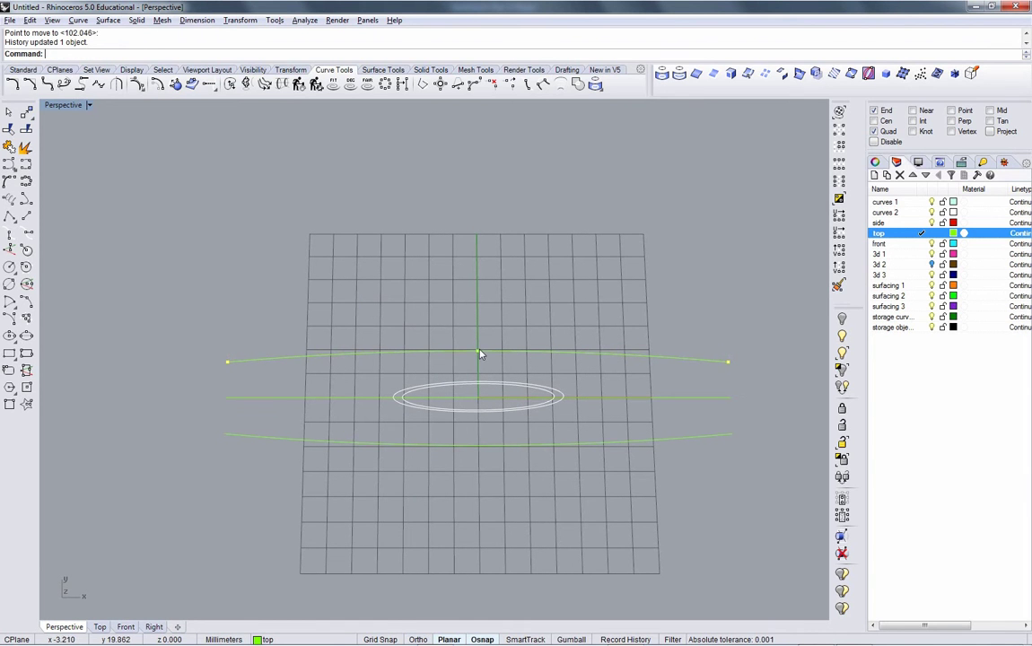
Hide the construction grid and move the same two end edit points slightly further toward the centred line to increase the taper.
{"action": "right_click_drag", "start_coordinate": [449, 475], "coordinate": [501, 458]}
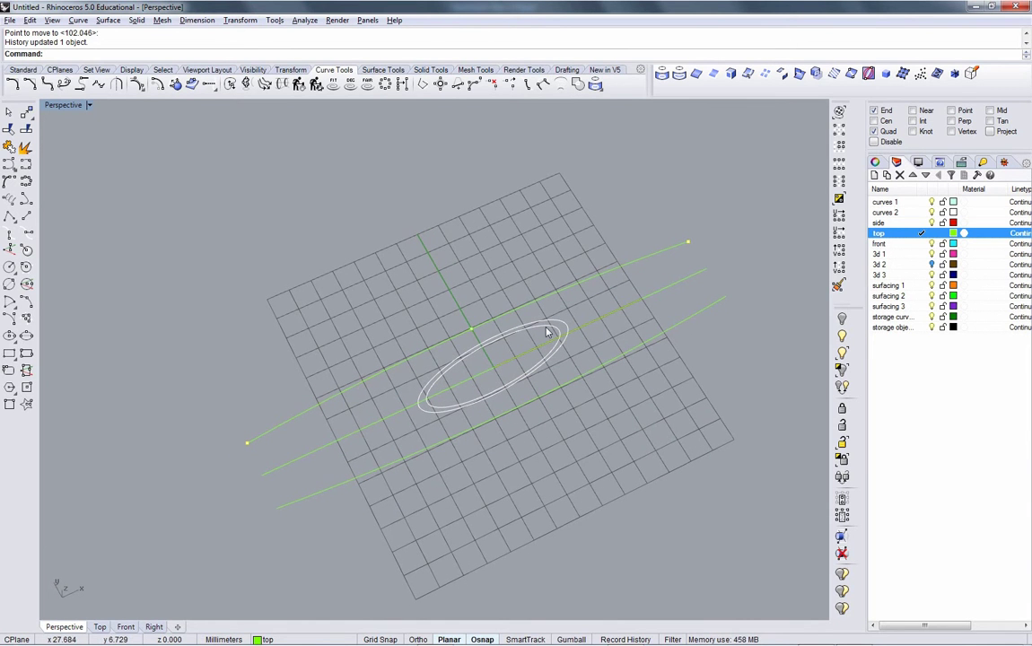
{"action": "key", "text": "F7"}
{"action": "mouse_move", "coordinate": [540, 410]}
{"action": "right_mouse_down"}
{"action": "mouse_move", "coordinate": [519, 434]}
{"action": "mouse_move", "coordinate": [530, 427]}
{"action": "right_mouse_up"}
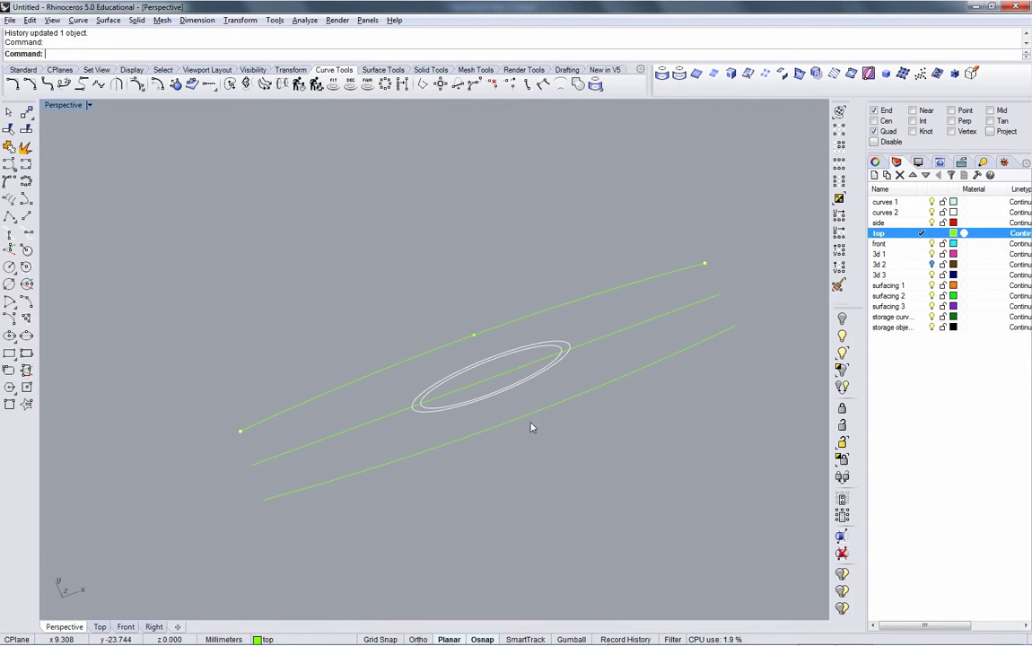
{"action": "key", "text": "alt+Tab"}
{"action": "key", "text": "alt+Tab"}
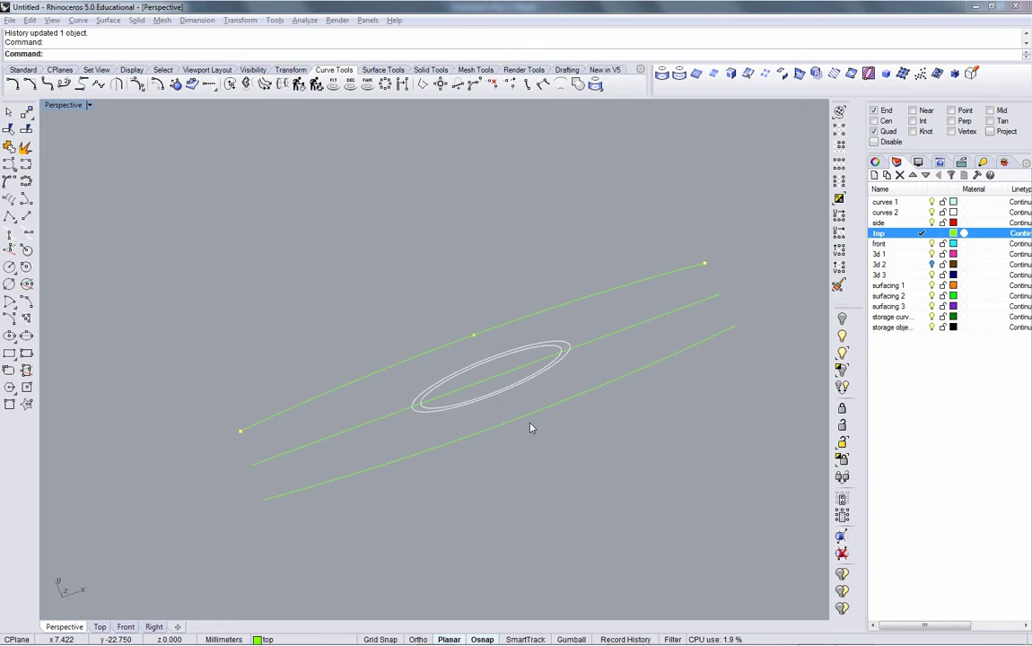
{"action": "type", "text": "m"}
{"action": "key", "text": "Return"}
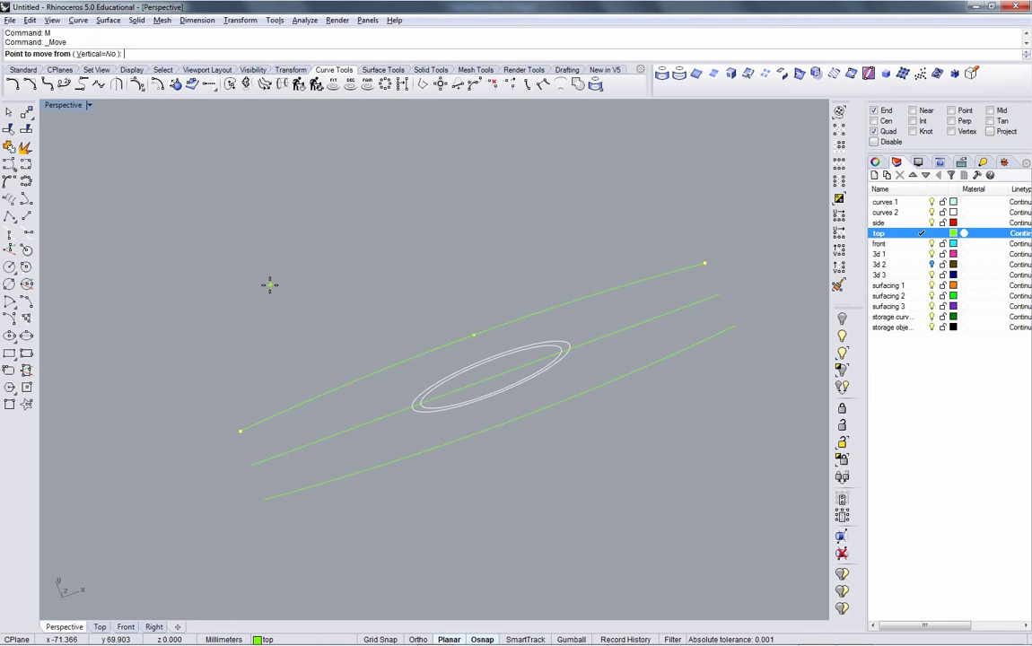
{"action": "left_click", "coordinate": [272, 290]}
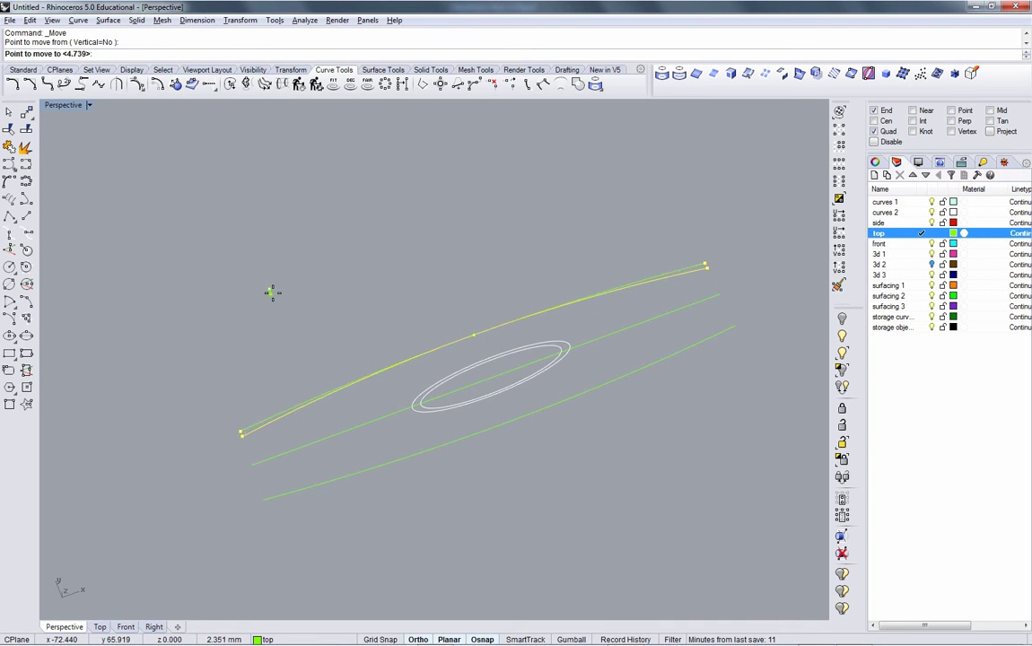
{"action": "left_click", "coordinate": [274, 295]}
{"action": "key", "text": "Escape"}
{"action": "right_click_drag", "start_coordinate": [322, 317], "coordinate": [395, 373]}
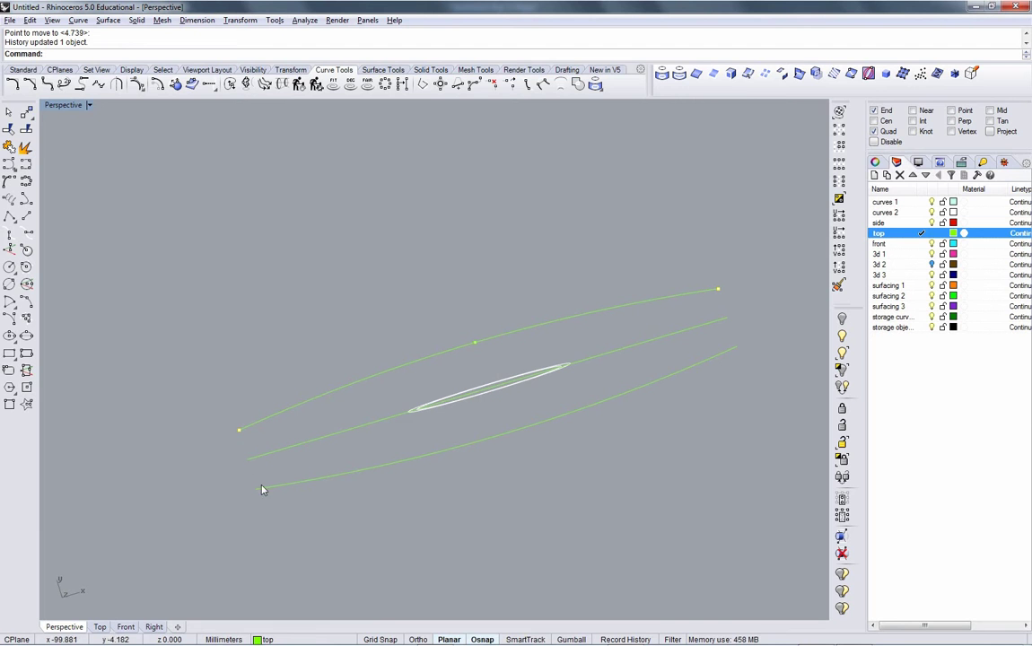
Compare the tapered curves with the cuff reference image in Corel Painter and show the construction grid again in Rhino.
{"action": "key", "text": "alt+Tab"}
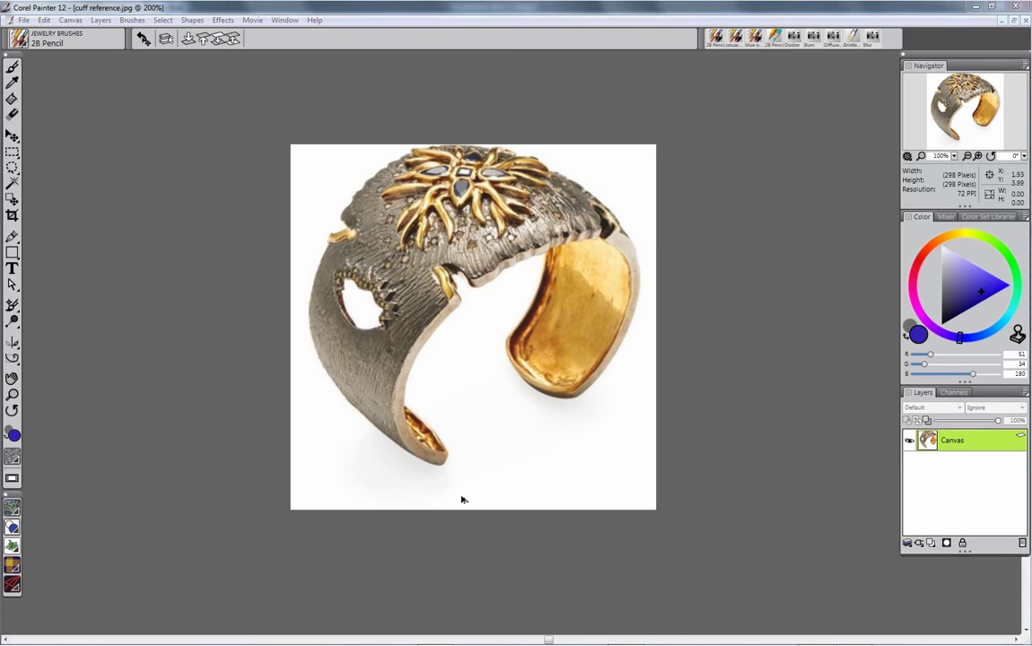
{"action": "key", "text": "alt+Tab"}
{"action": "right_click_drag", "start_coordinate": [452, 459], "coordinate": [429, 421]}
{"action": "key", "text": "F7"}
Close both ends of the cuff outline with straight lines joining the endpoints of the two curved lines.
{"action": "scroll", "coordinate": [247, 393], "scroll_direction": "up", "scroll_amount": 3}
{"action": "right_click_drag", "start_coordinate": [246, 392], "coordinate": [229, 386]}
{"action": "left_click", "coordinate": [26, 216]}
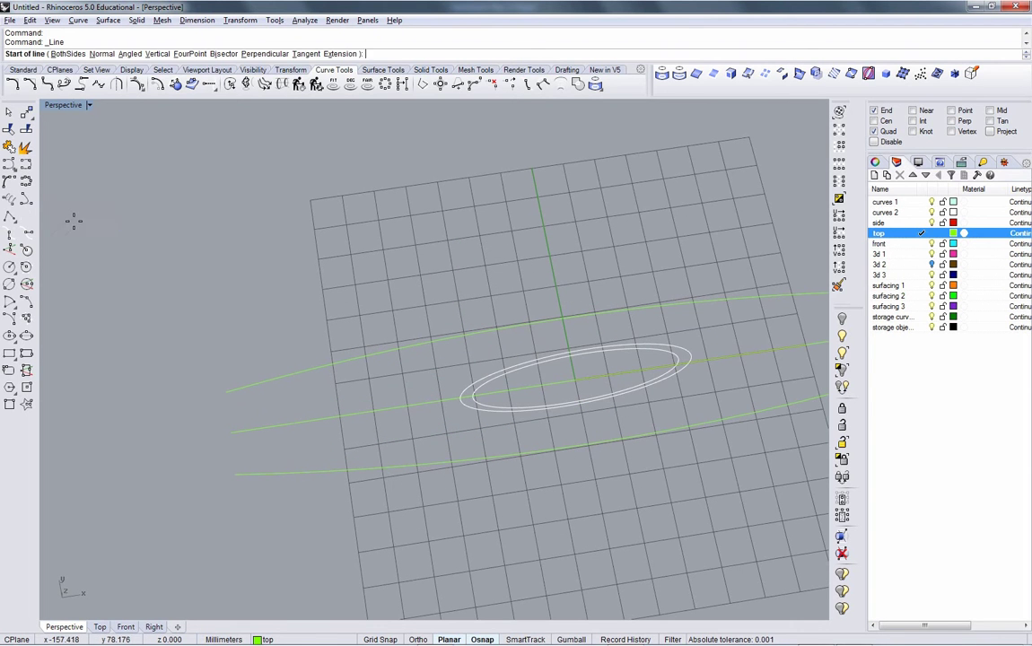
{"action": "left_click", "coordinate": [227, 391]}
{"action": "left_click", "coordinate": [235, 473]}
{"action": "scroll", "coordinate": [286, 448], "scroll_direction": "down", "scroll_amount": 3}
{"action": "right_click_drag", "start_coordinate": [292, 436], "coordinate": [237, 430], "text": "shift"}
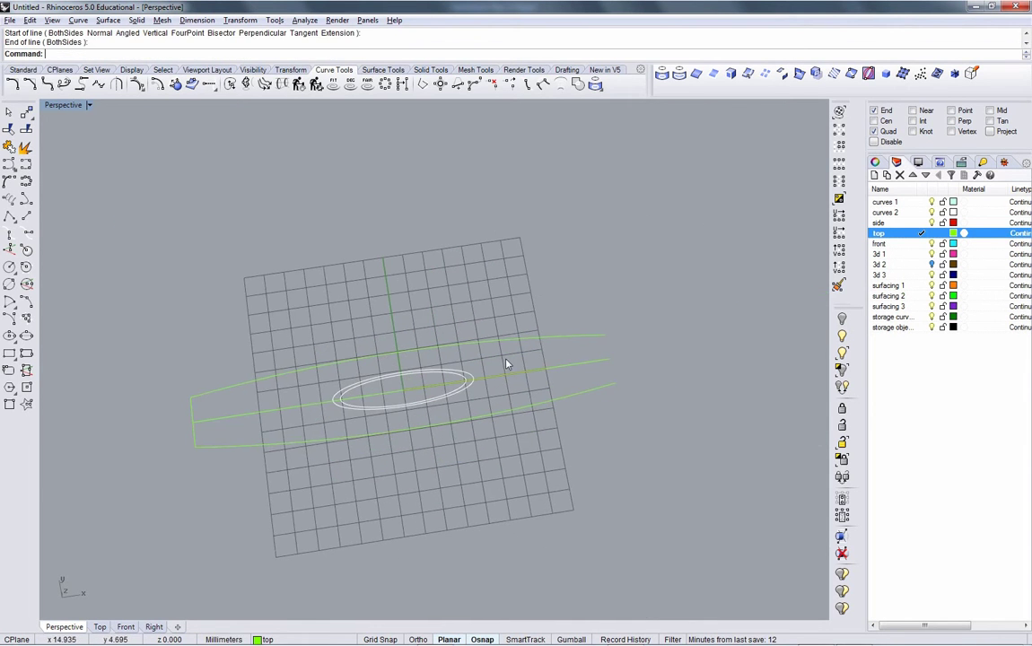
{"action": "right_click", "coordinate": [507, 362]}
{"action": "left_click", "coordinate": [606, 335]}
{"action": "left_click", "coordinate": [616, 384]}
Draw a circle centred on the outline's positive Y corner at the negative X end, reaching just past the centred line.
{"action": "right_click_drag", "start_coordinate": [352, 385], "coordinate": [485, 364], "text": "shift"}
{"action": "scroll", "coordinate": [337, 373], "scroll_direction": "up", "scroll_amount": 5}
{"action": "left_click", "coordinate": [9, 267]}
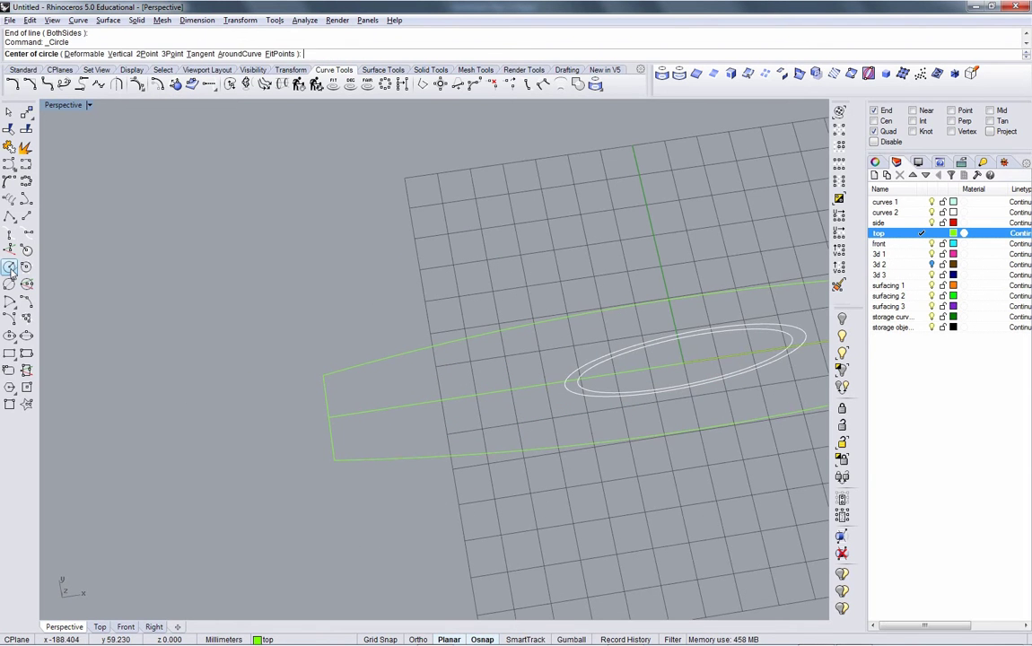
{"action": "left_click", "coordinate": [324, 376]}
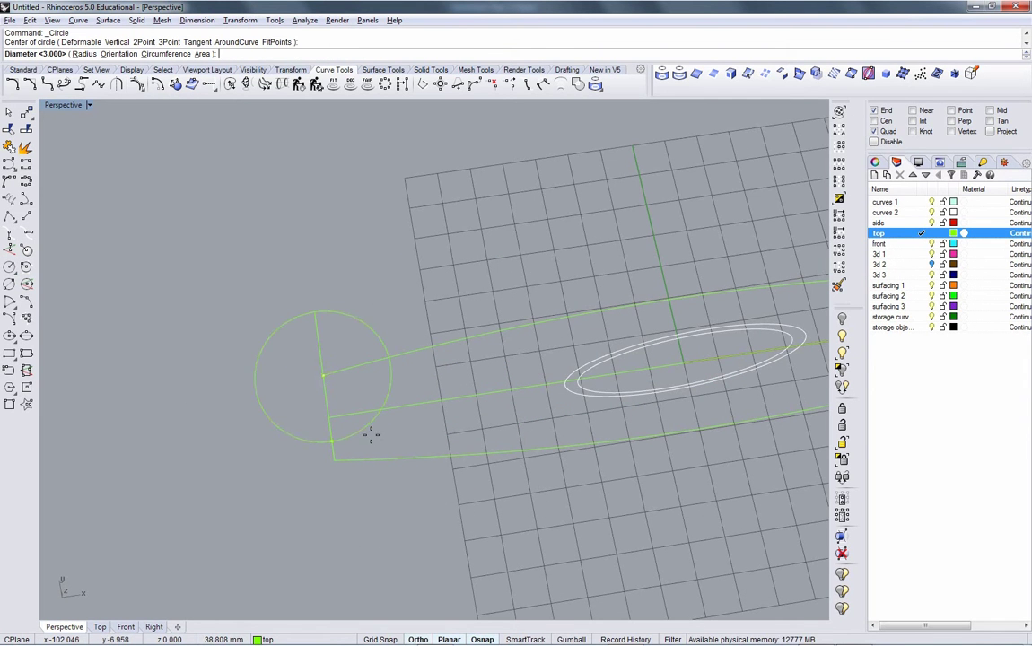
{"action": "left_click", "coordinate": [369, 428]}
Mirror the corner circle along the Y direction through the origin (0) to the outline's positive X end.
{"action": "left_click", "coordinate": [375, 400]}
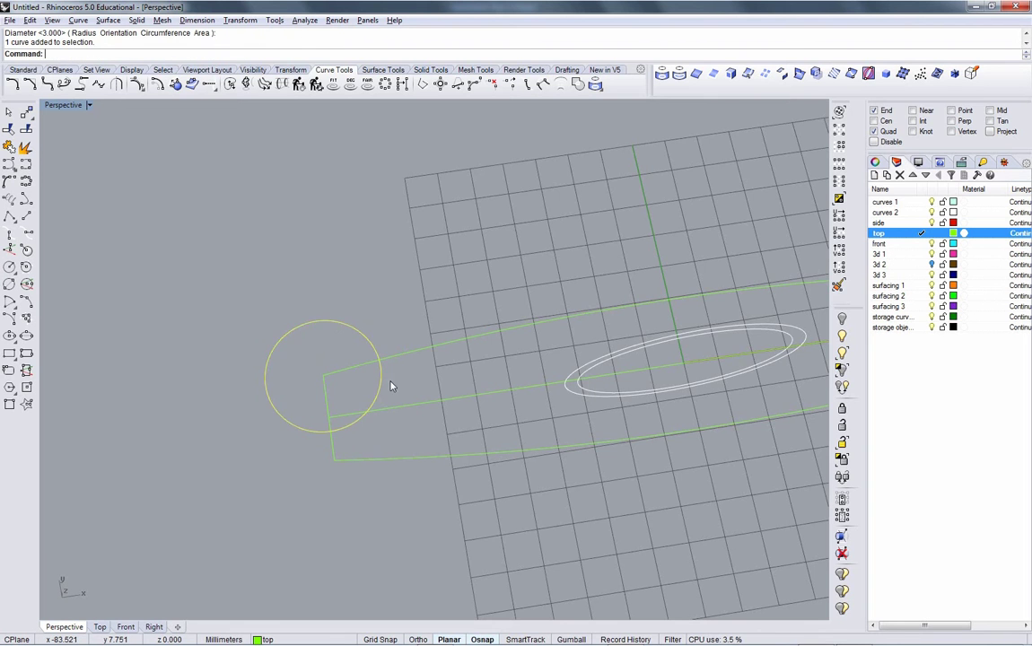
{"action": "right_click_drag", "start_coordinate": [392, 386], "coordinate": [479, 421]}
{"action": "type", "text": "mi"}
{"action": "key", "text": "Return"}
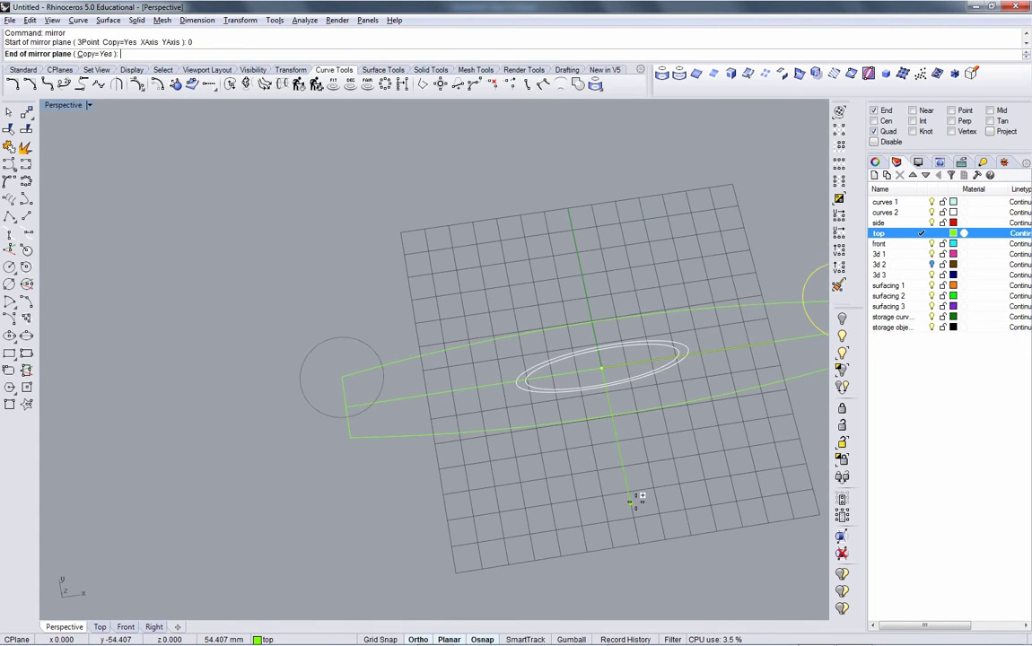
{"action": "left_click", "coordinate": [636, 501], "text": "shift"}
{"action": "right_click_drag", "start_coordinate": [770, 352], "coordinate": [645, 360], "text": "shift"}
Trim both ends of the positive Y curve inside the two circles, and delete the circles.
{"action": "left_click", "coordinate": [680, 325]}
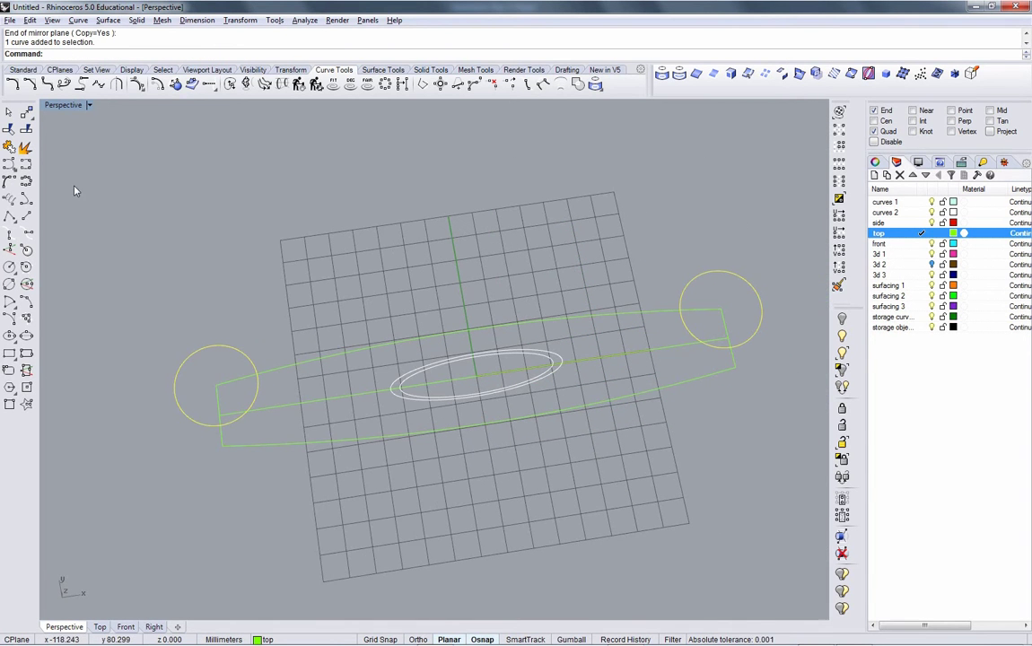
{"action": "left_click", "coordinate": [8, 128]}
{"action": "left_click", "coordinate": [236, 383]}
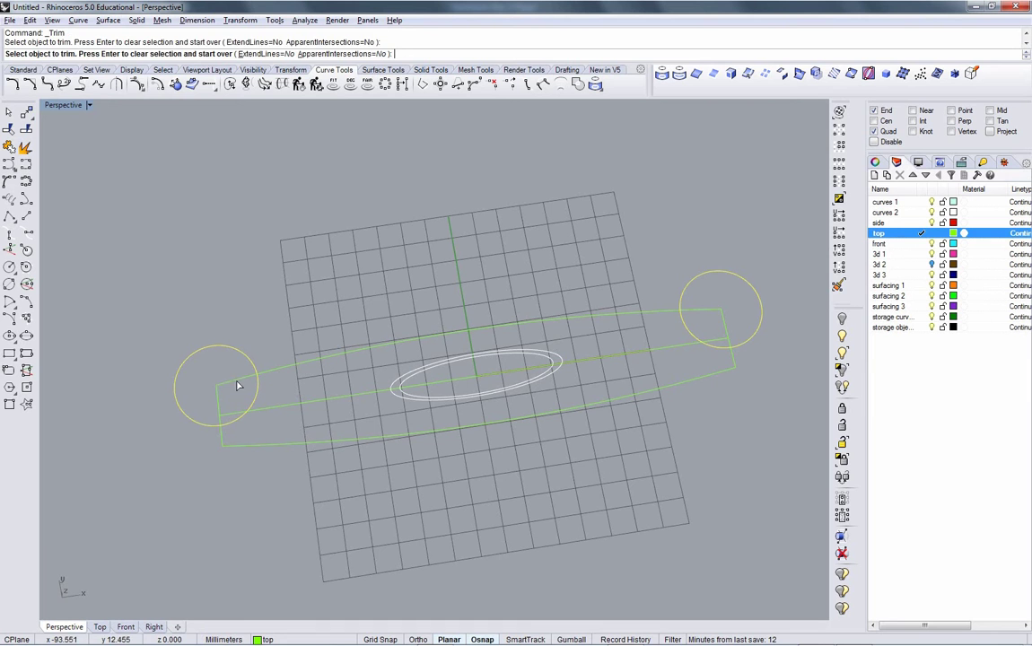
{"action": "left_click", "coordinate": [706, 311]}
{"action": "key", "text": "Return"}
{"action": "key", "text": "Delete"}
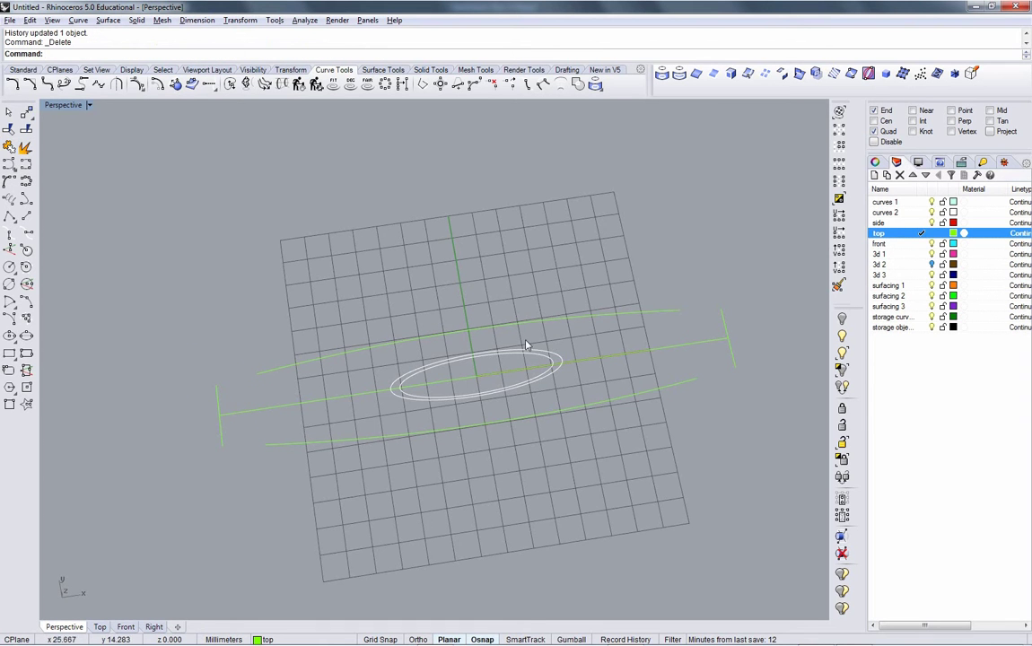
{"action": "right_click_drag", "start_coordinate": [358, 406], "coordinate": [392, 392], "text": "shift"}
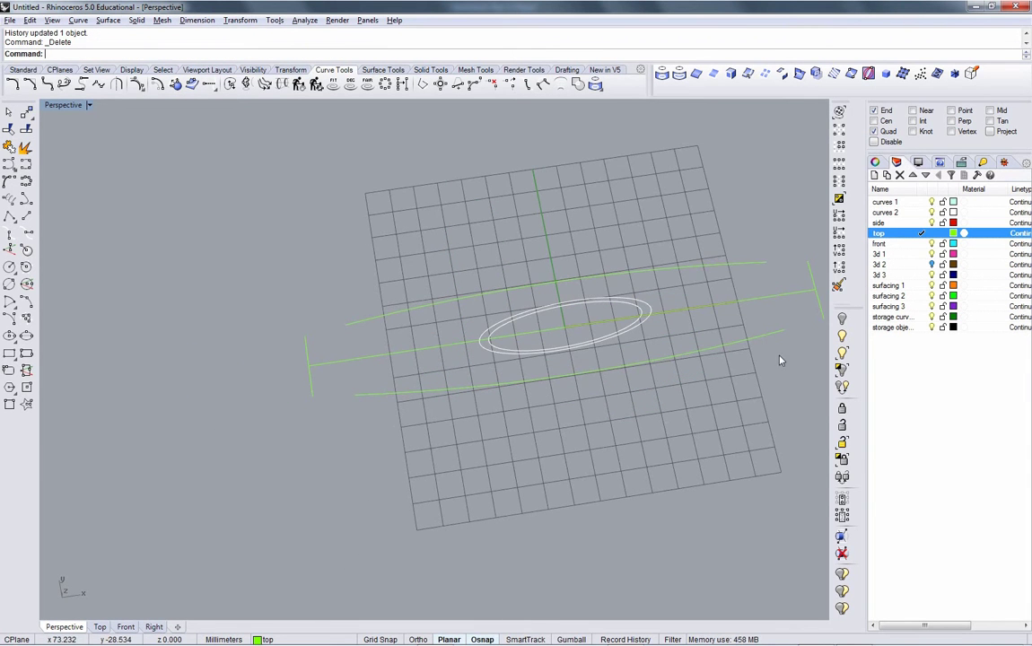
{"action": "right_click_drag", "start_coordinate": [317, 372], "coordinate": [311, 373]}
{"action": "scroll", "coordinate": [318, 372], "scroll_direction": "up", "scroll_amount": 2}
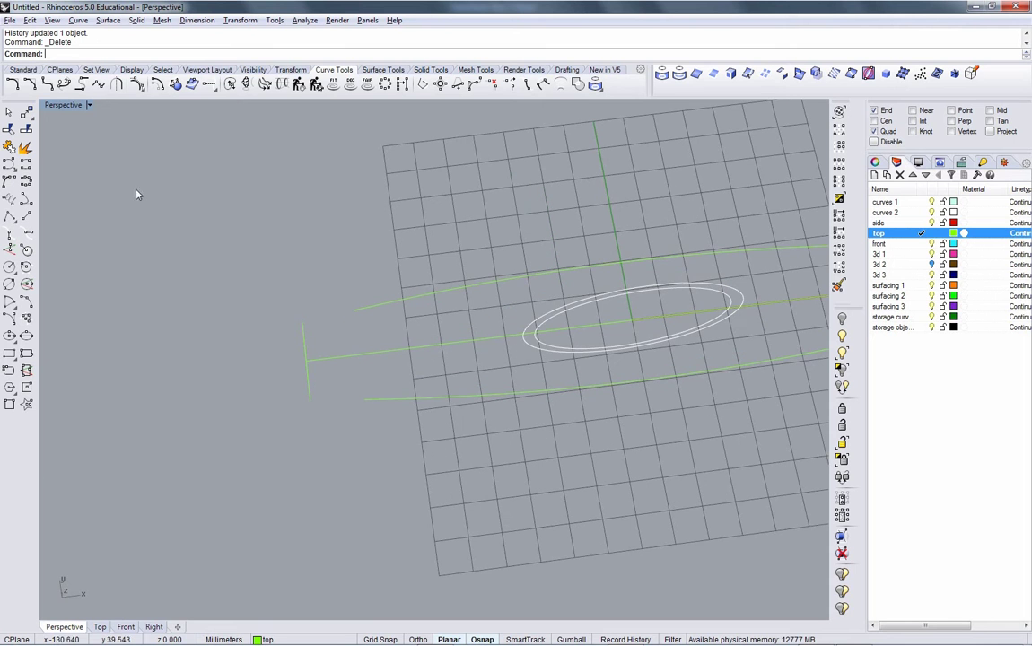
Trim the short line at the near end of the centre line to its lower half using a Fillet with radius 0.
{"action": "left_click", "coordinate": [12, 84]}
{"action": "left_click", "coordinate": [307, 375]}
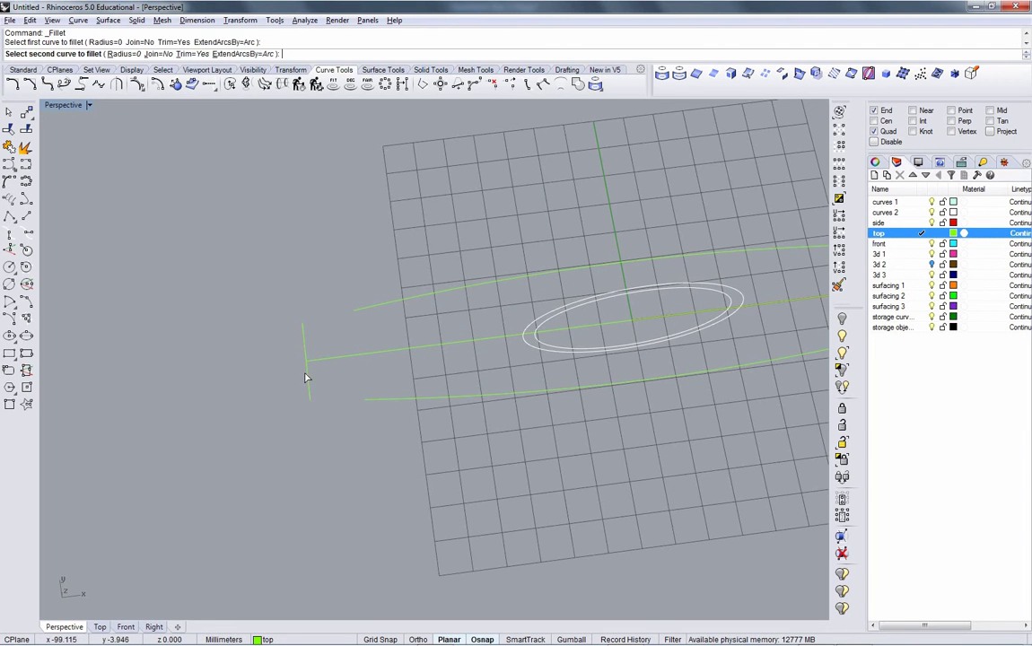
{"action": "left_click", "coordinate": [317, 362]}
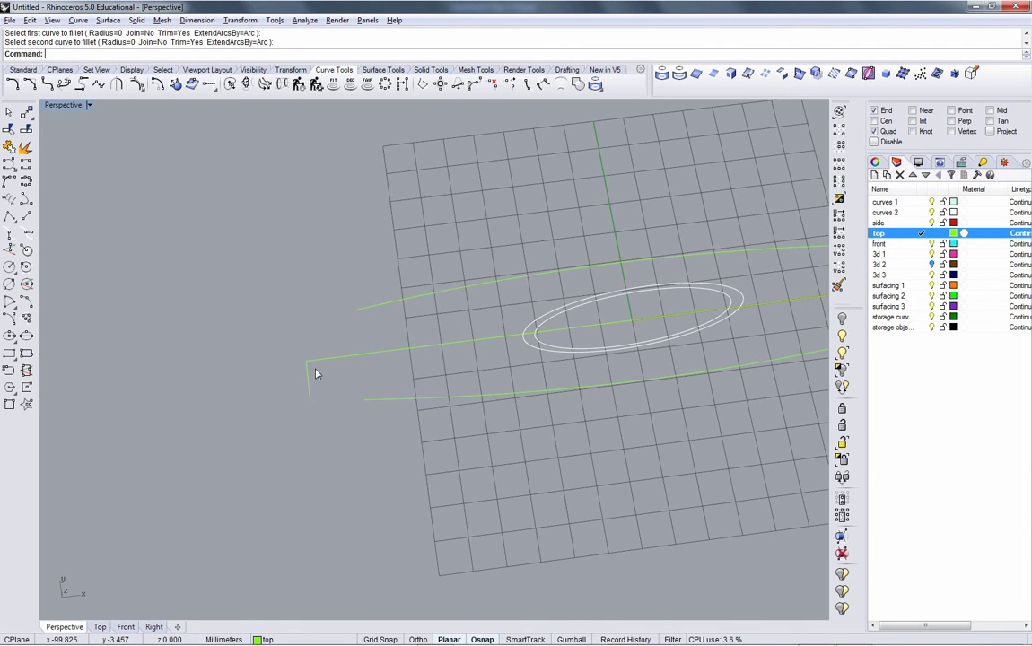
{"action": "right_click_drag", "start_coordinate": [316, 374], "coordinate": [321, 350], "text": "ctrl"}
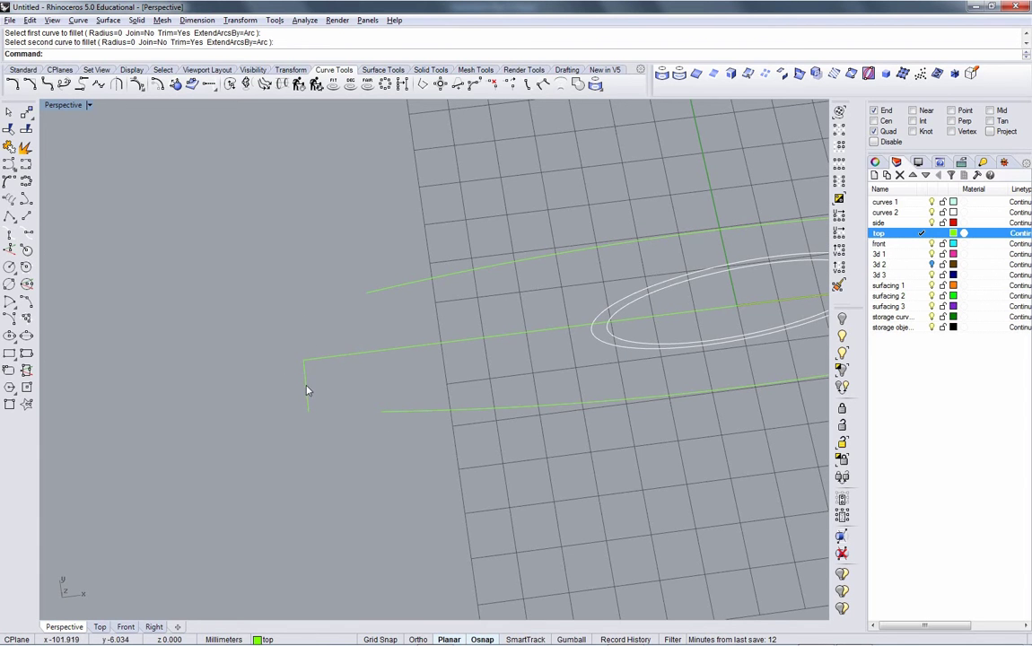
Create a quick curve blend with curvature continuity between the short end line and the upper long side curve.
{"action": "left_click", "coordinate": [306, 387]}
{"action": "right_click_drag", "start_coordinate": [269, 373], "coordinate": [271, 364]}
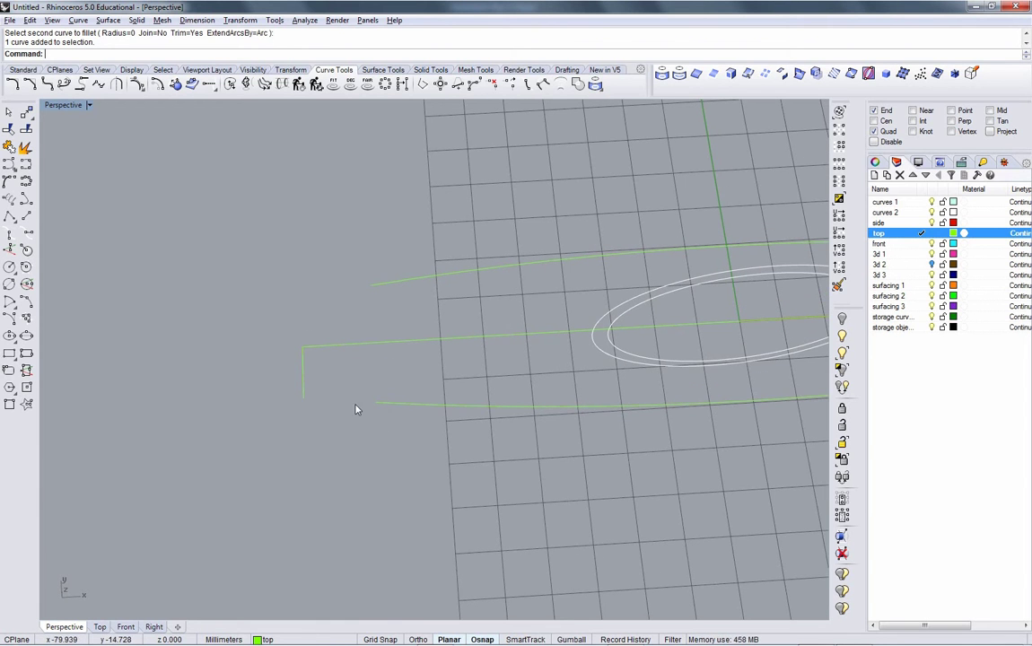
{"action": "left_click", "coordinate": [78, 20]}
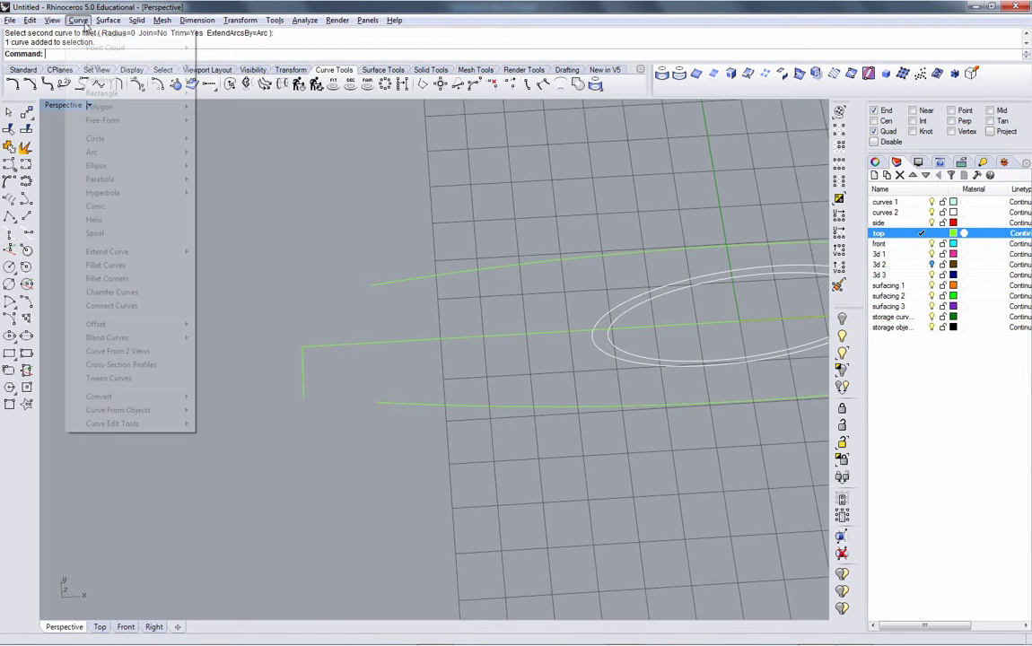
{"action": "mouse_move", "coordinate": [89, 338]}
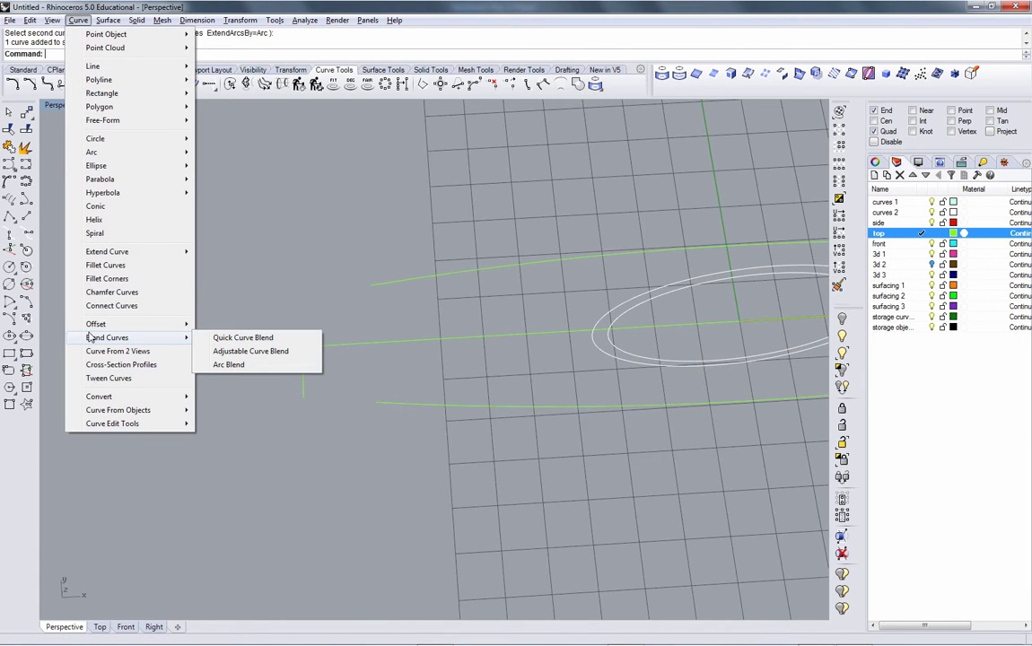
{"action": "left_click", "coordinate": [233, 350]}
{"action": "left_click", "coordinate": [305, 363]}
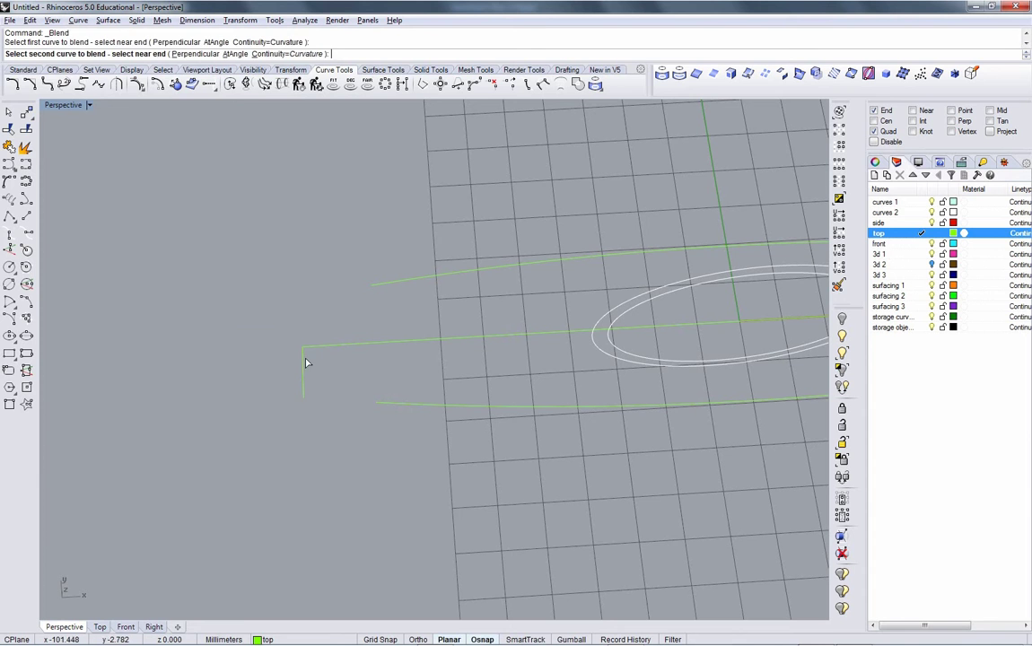
{"action": "left_click", "coordinate": [376, 291]}
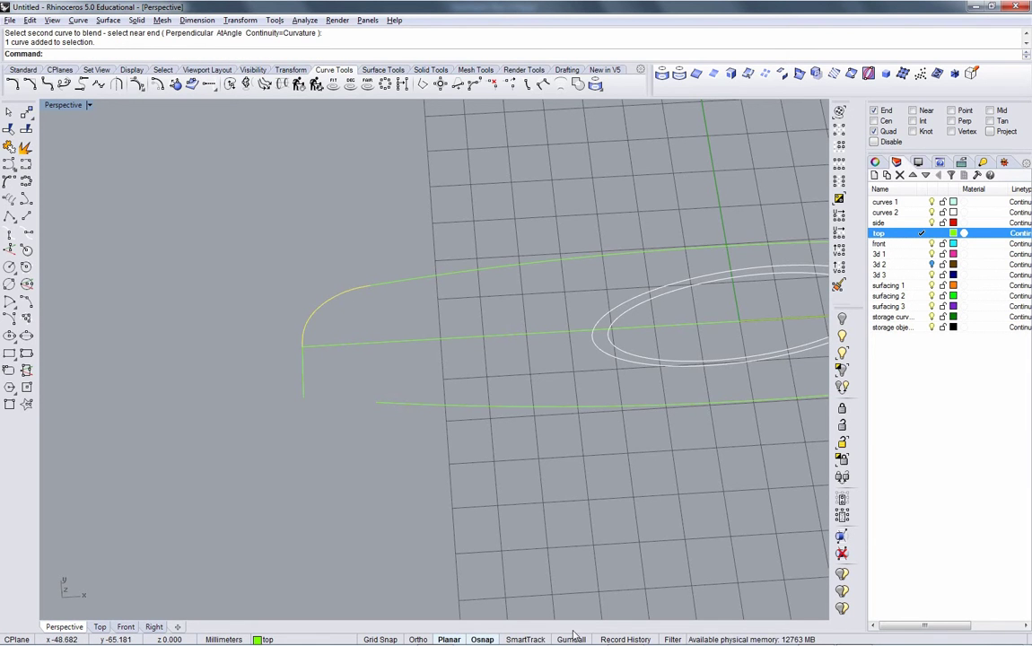
Mirror the blend curve with history recording across the centre line through the origin (0), and delete the remaining short end line.
{"action": "type", "text": "mirror"}
{"action": "key", "text": "Return"}
{"action": "type", "text": "0"}
{"action": "key", "text": "Return"}
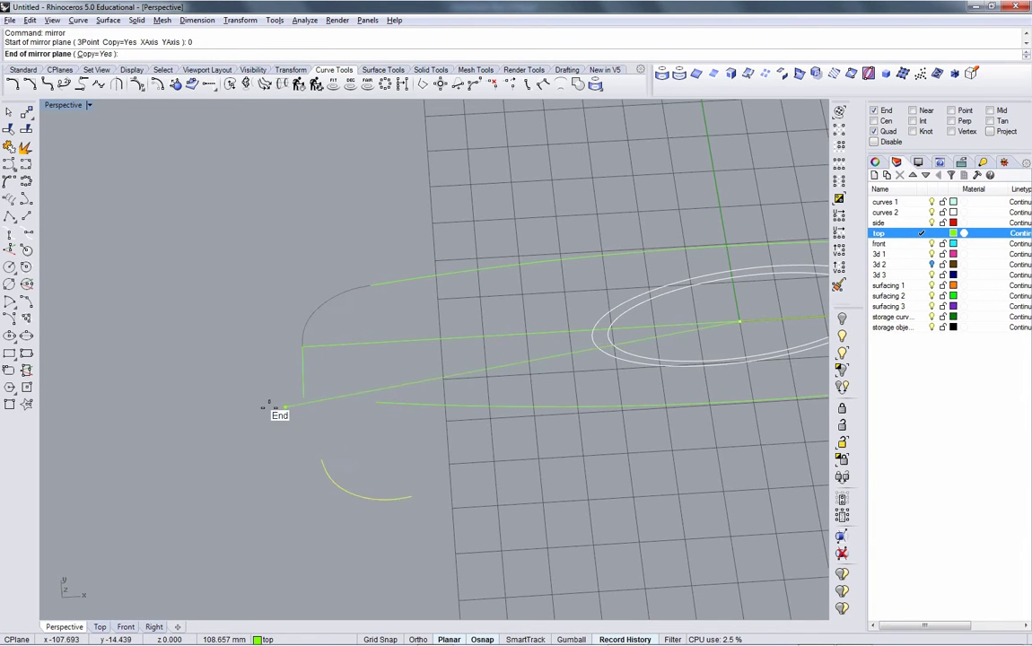
{"action": "left_click", "coordinate": [236, 396], "text": "shift"}
{"action": "left_click", "coordinate": [303, 397]}
{"action": "key", "text": "Delete"}
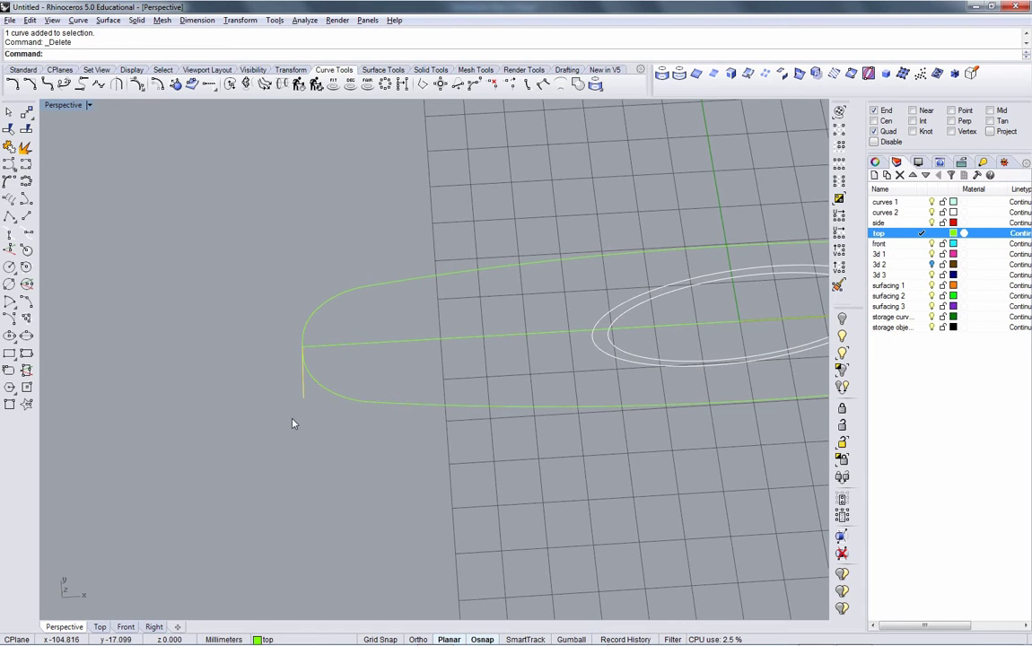
Square off the upper blend curve's corner by moving its EndBulge points outward, and compare the shape with the cuff reference in Corel Painter.
{"action": "left_click", "coordinate": [309, 328]}
{"action": "mouse_move", "coordinate": [334, 325]}
{"action": "right_mouse_down"}
{"action": "mouse_move", "coordinate": [325, 357]}
{"action": "mouse_move", "coordinate": [341, 355]}
{"action": "mouse_move", "coordinate": [346, 335]}
{"action": "right_mouse_up"}
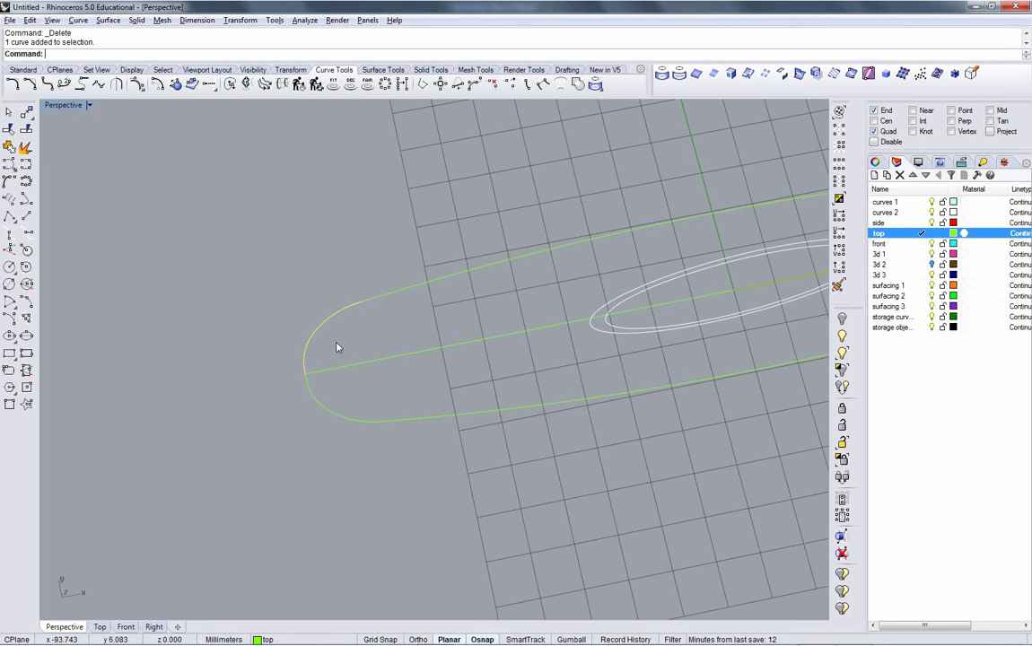
{"action": "type", "text": "En"}
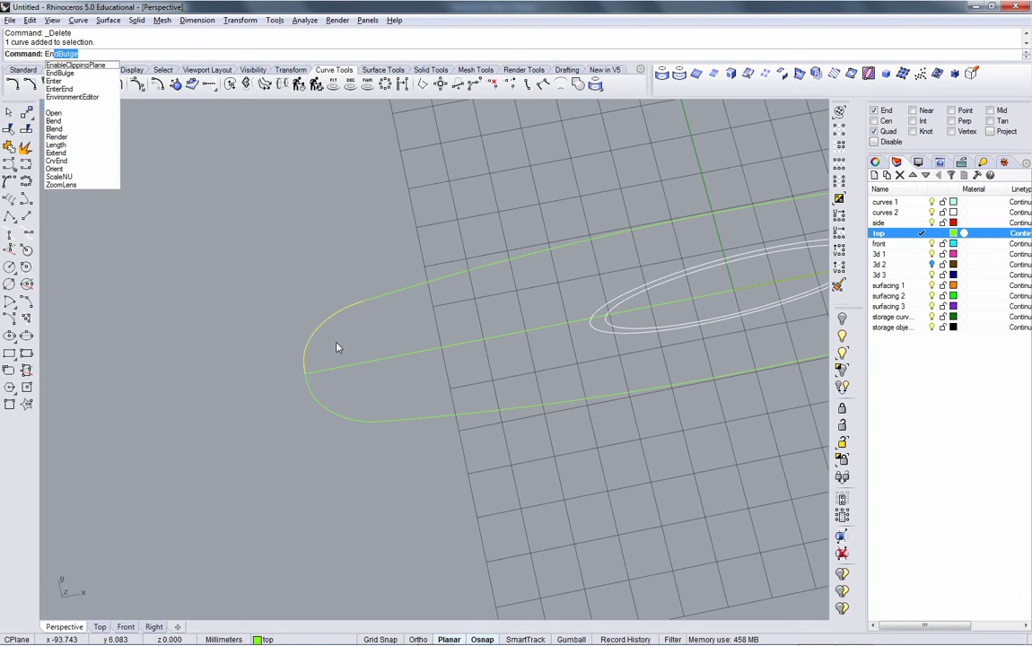
{"action": "key", "text": "Return"}
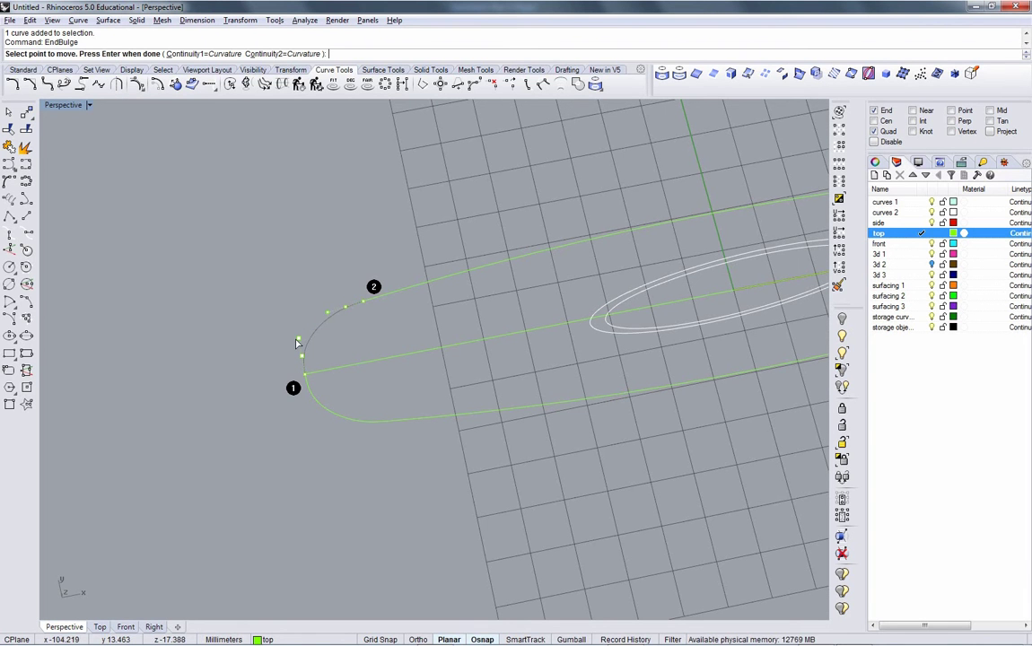
{"action": "left_click", "coordinate": [299, 340]}
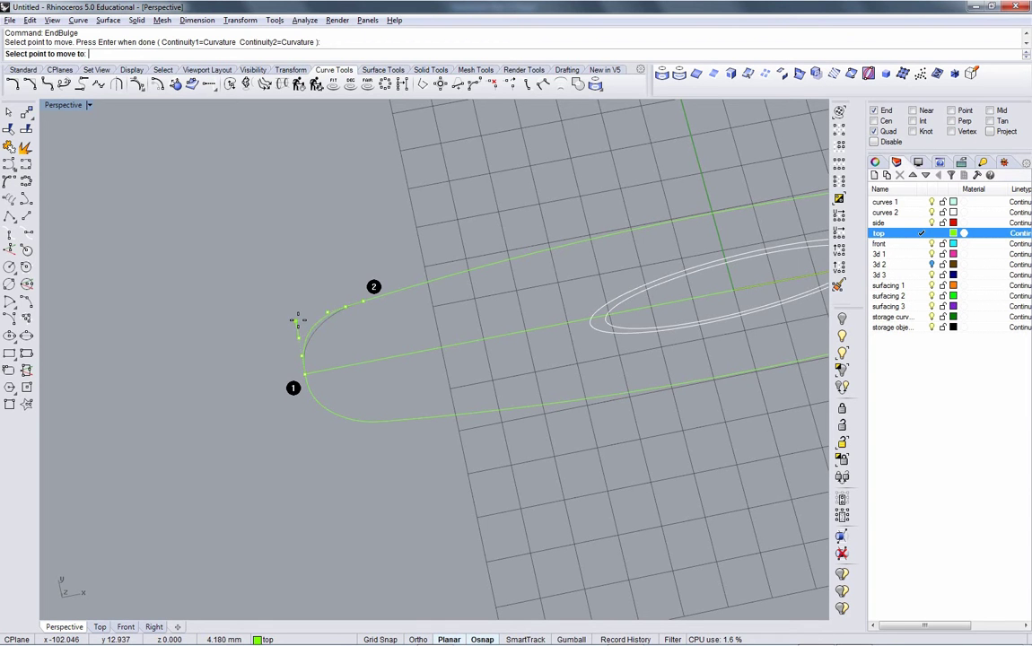
{"action": "left_click", "coordinate": [297, 321]}
{"action": "left_click", "coordinate": [304, 355]}
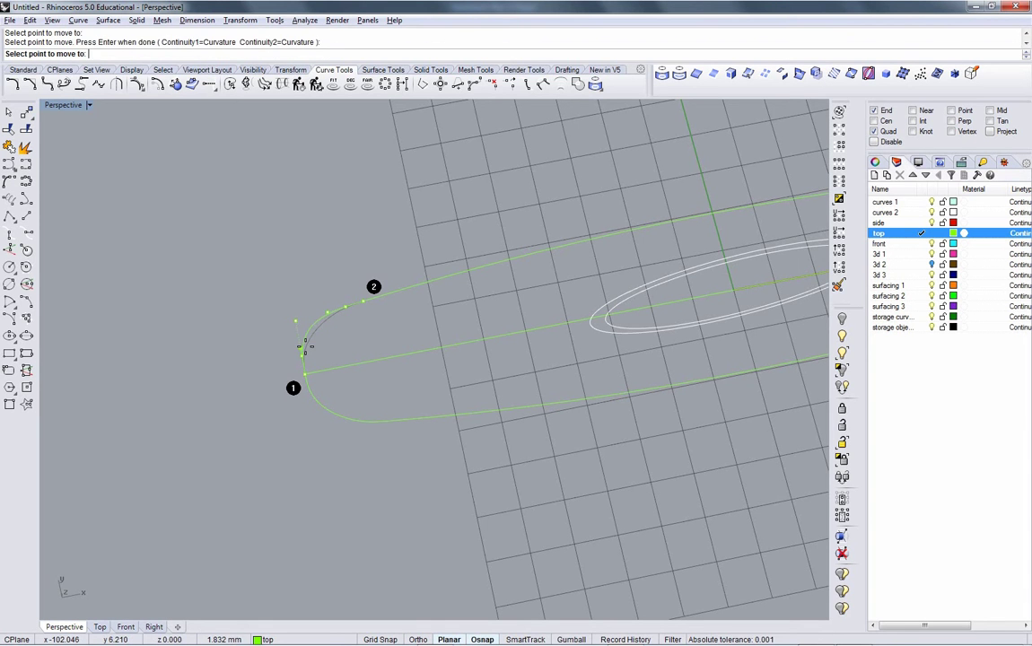
{"action": "left_click", "coordinate": [305, 346]}
{"action": "left_click", "coordinate": [319, 317]}
{"action": "left_click", "coordinate": [317, 316]}
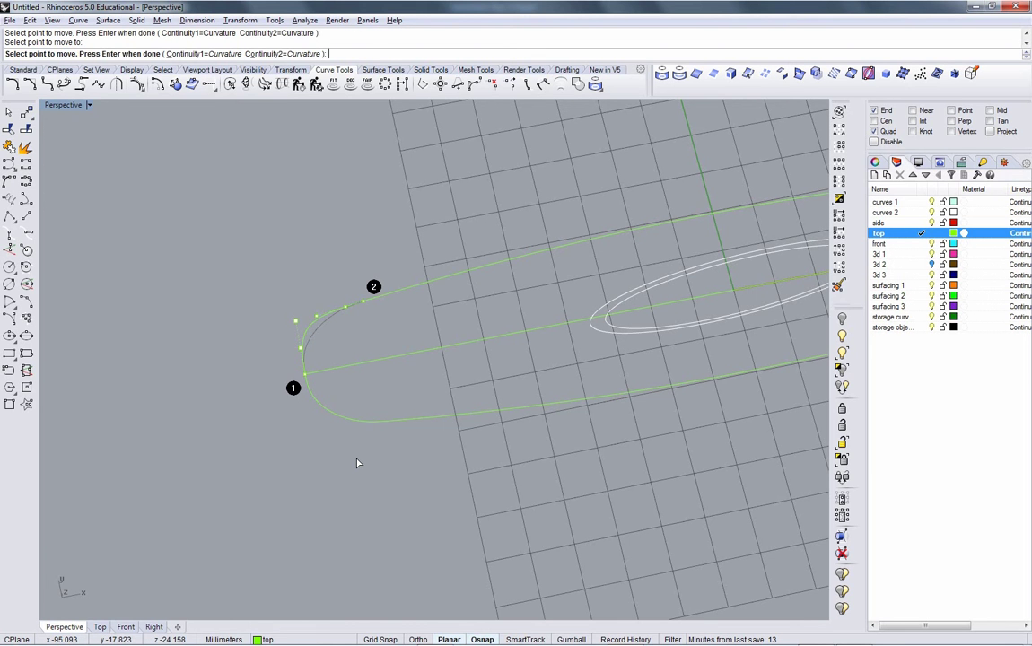
{"action": "key", "text": "Return"}
{"action": "key", "text": "alt+Tab"}
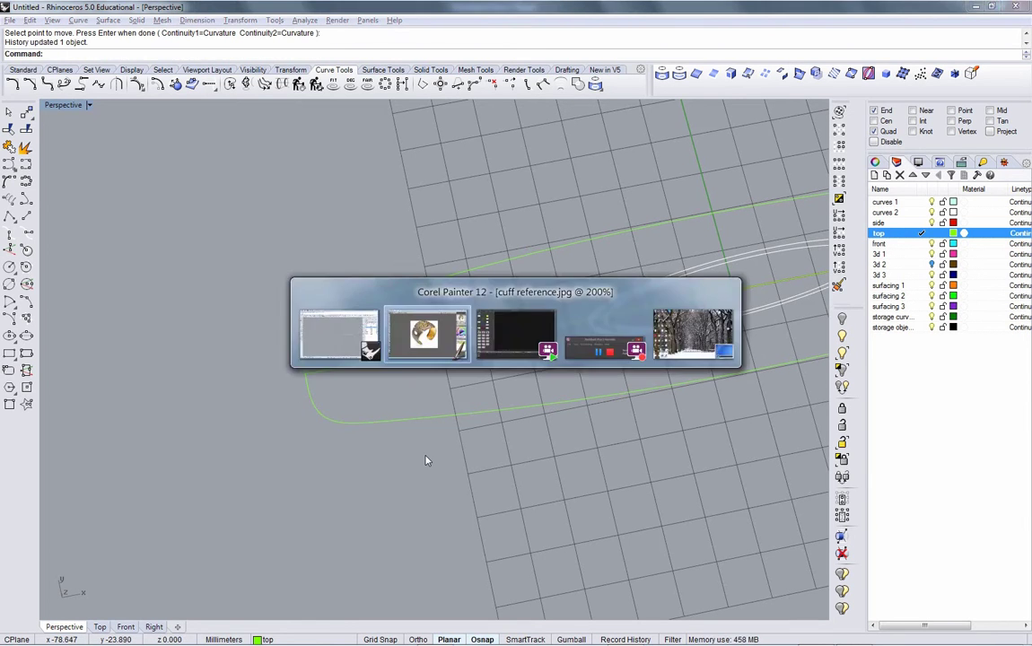
{"action": "key", "text": "alt+Tab"}
Mirror both rounded end curves across the Y axis through the origin (0), and delete the short straight line at the far end.
{"action": "right_click_drag", "start_coordinate": [345, 429], "coordinate": [341, 389]}
{"action": "left_click", "coordinate": [341, 390]}
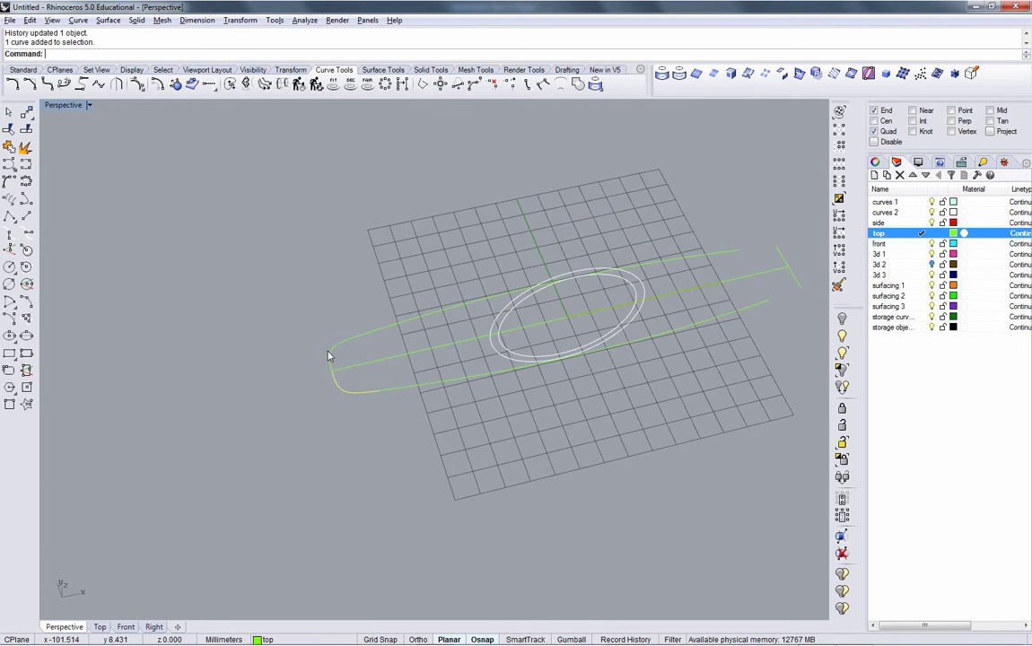
{"action": "mouse_move", "coordinate": [387, 341]}
{"action": "right_mouse_down"}
{"action": "mouse_move", "coordinate": [341, 362]}
{"action": "mouse_move", "coordinate": [398, 353]}
{"action": "right_mouse_up"}
{"action": "type", "text": "mirror"}
{"action": "key", "text": "Return"}
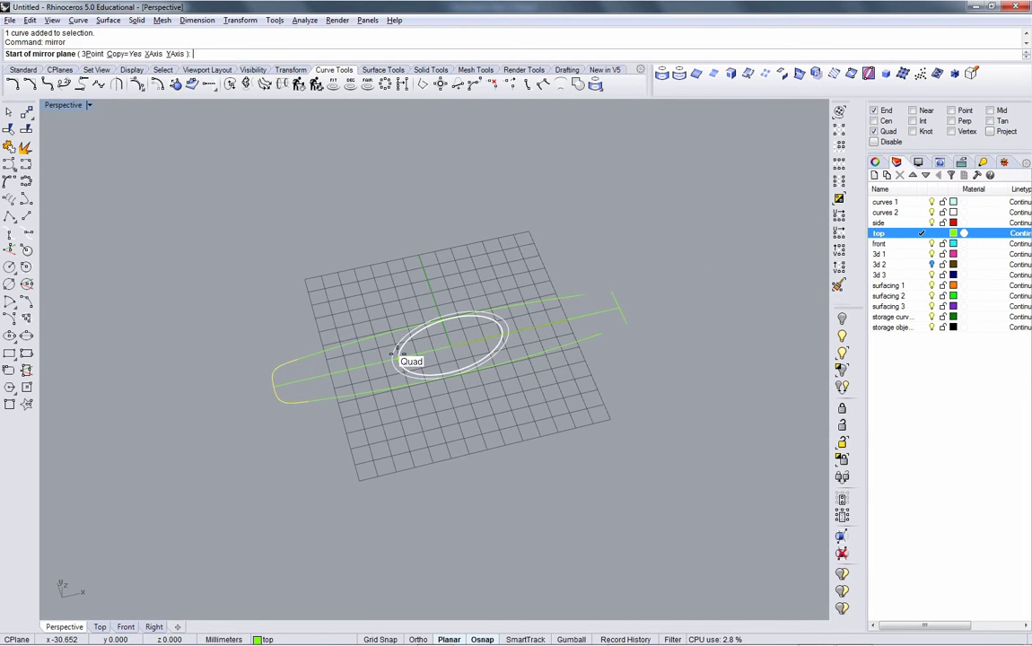
{"action": "type", "text": "0"}
{"action": "key", "text": "Return"}
{"action": "key", "text": "F8"}
{"action": "left_click", "coordinate": [529, 414], "text": "shift"}
{"action": "left_click", "coordinate": [625, 321]}
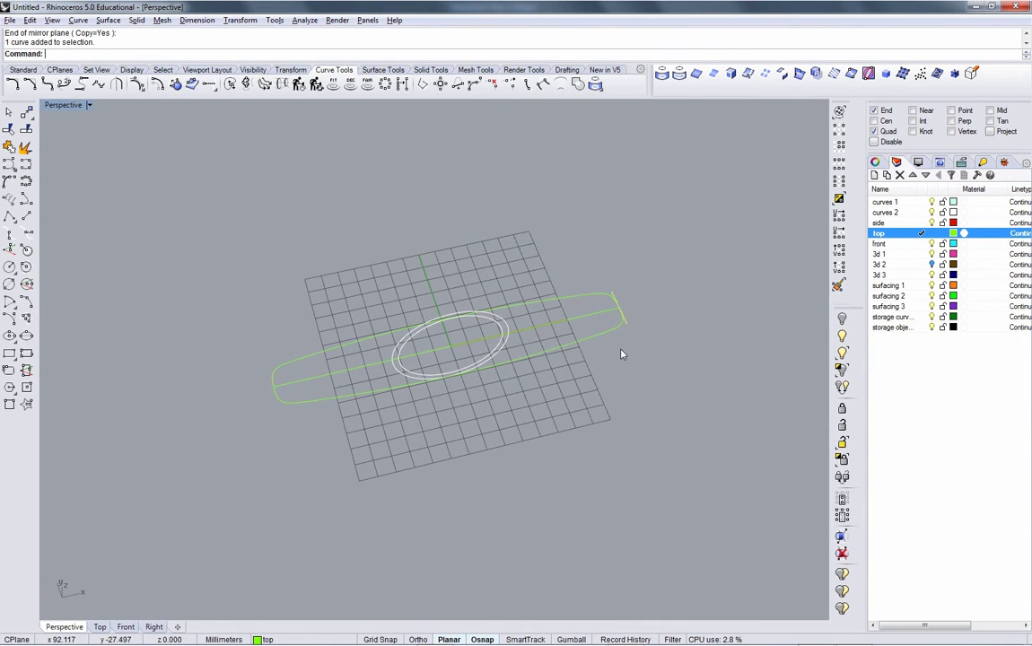
{"action": "key", "text": "Delete"}
Join the side and end curves into one closed outline, leaving the centre line out, and dismiss the history warning.
{"action": "right_click_drag", "start_coordinate": [594, 362], "coordinate": [529, 422]}
{"action": "left_click_drag", "start_coordinate": [209, 268], "coordinate": [703, 412]}
{"action": "left_click", "coordinate": [595, 349], "text": "ctrl"}
{"action": "right_click_drag", "start_coordinate": [296, 359], "coordinate": [311, 314]}
{"action": "left_click", "coordinate": [9, 146]}
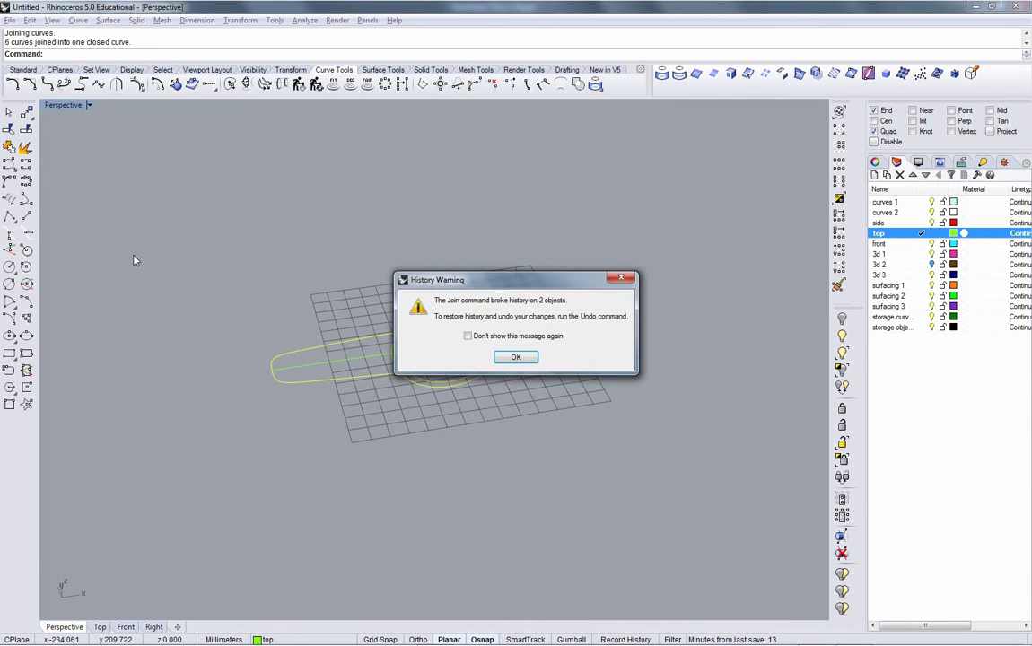
{"action": "key", "text": "Return"}
Show the hidden solid cuff ring and make 3d 3 the current layer, checking the cuff reference image in Corel Painter.
{"action": "right_click_drag", "start_coordinate": [457, 340], "coordinate": [455, 384]}
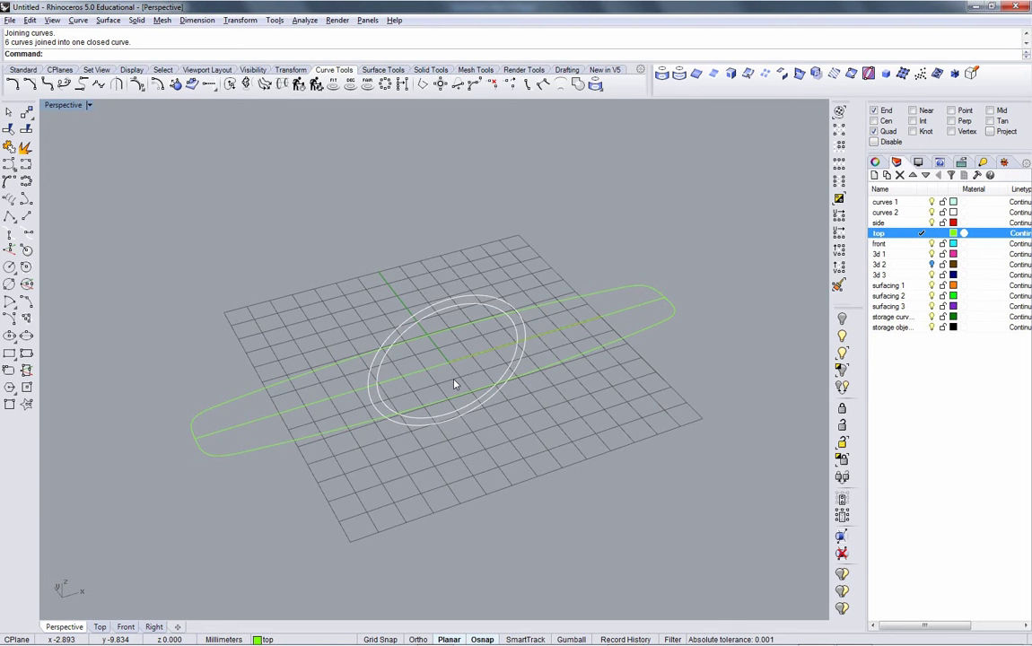
{"action": "key", "text": "ctrl+shift+h"}
{"action": "left_click", "coordinate": [468, 395]}
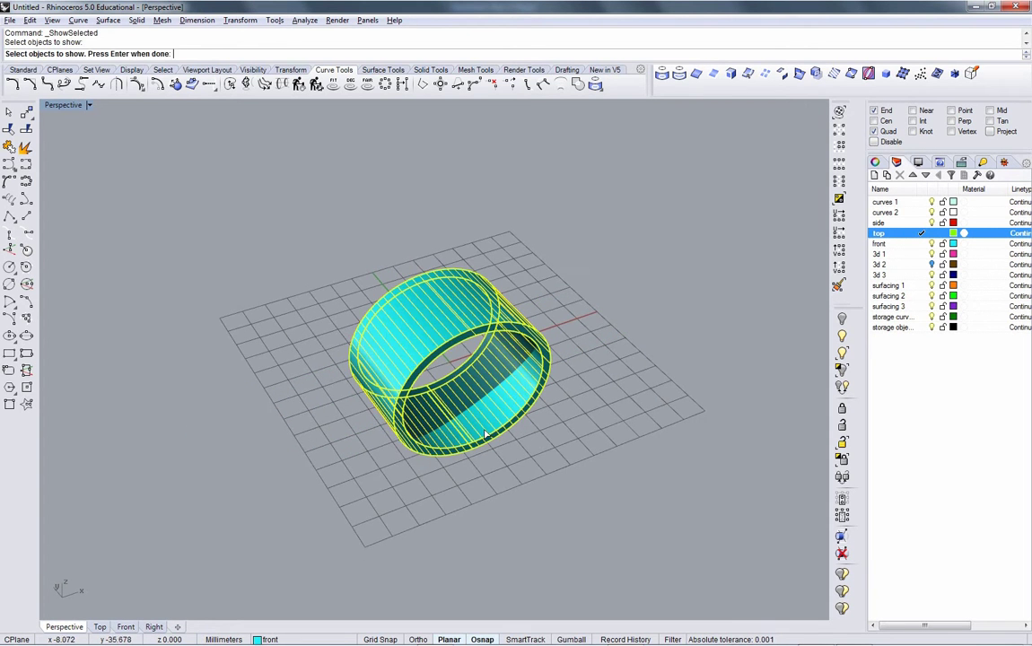
{"action": "key", "text": "Return"}
{"action": "right_click_drag", "start_coordinate": [560, 452], "coordinate": [564, 460]}
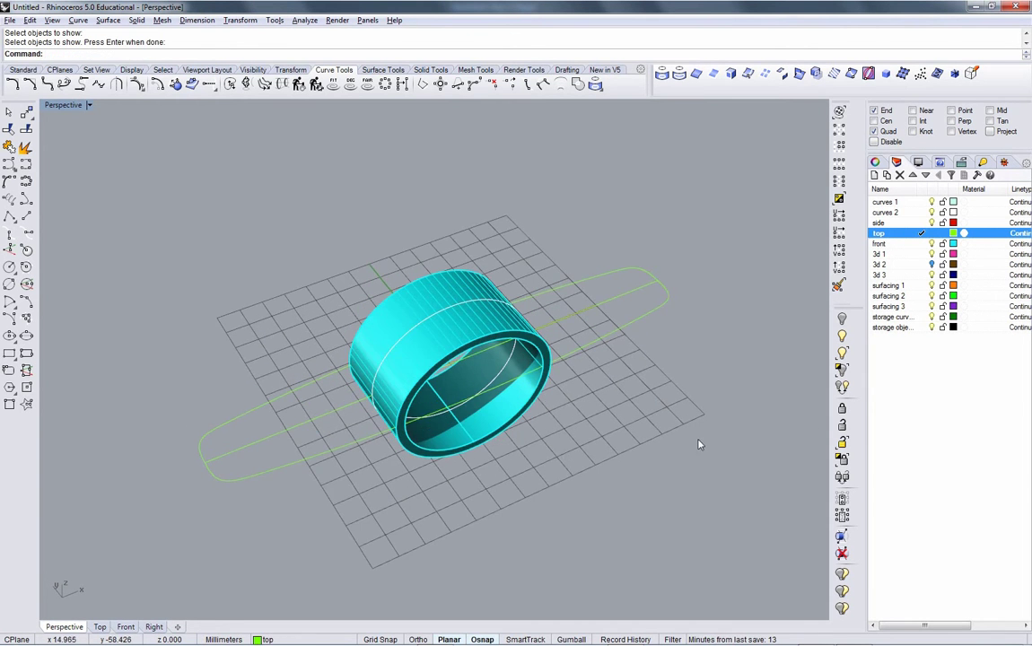
{"action": "left_click", "coordinate": [927, 280]}
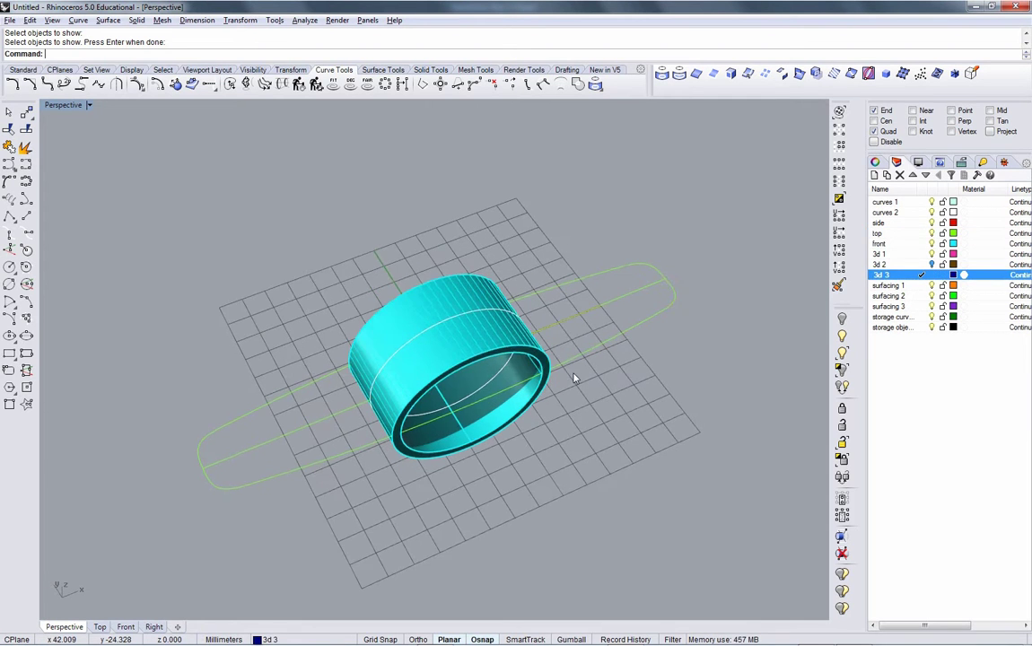
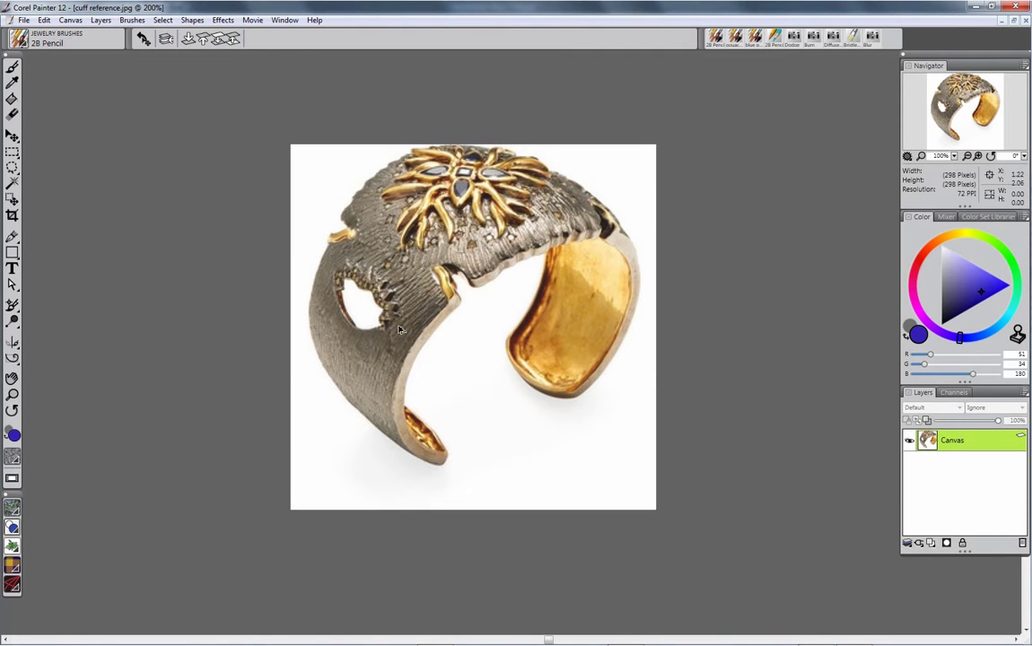
{"action": "key", "text": "alt+Tab"}
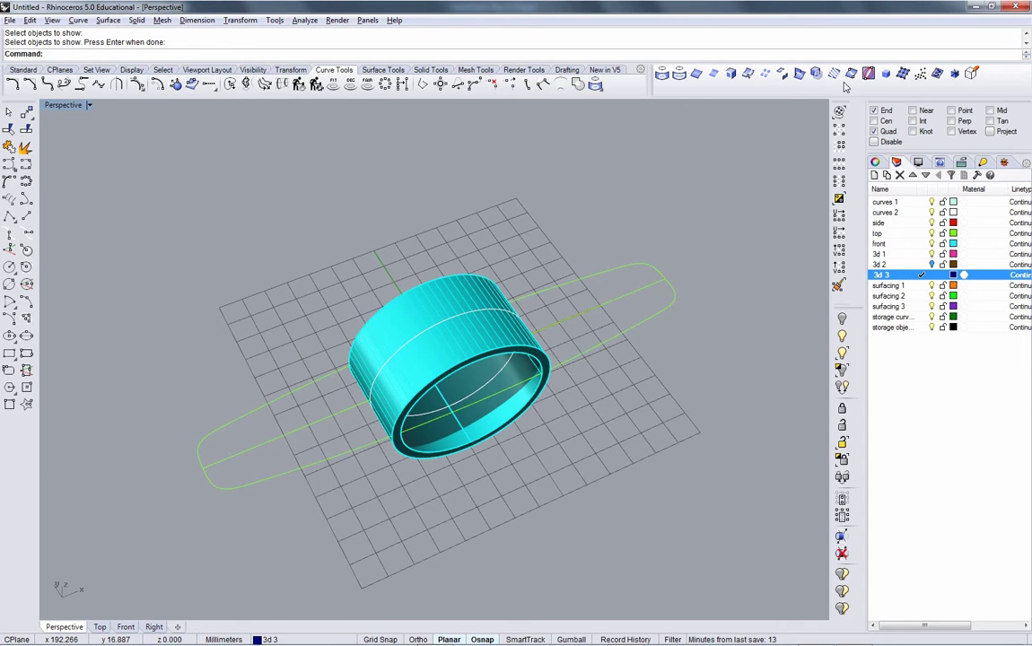
{"action": "left_click", "coordinate": [672, 72]}
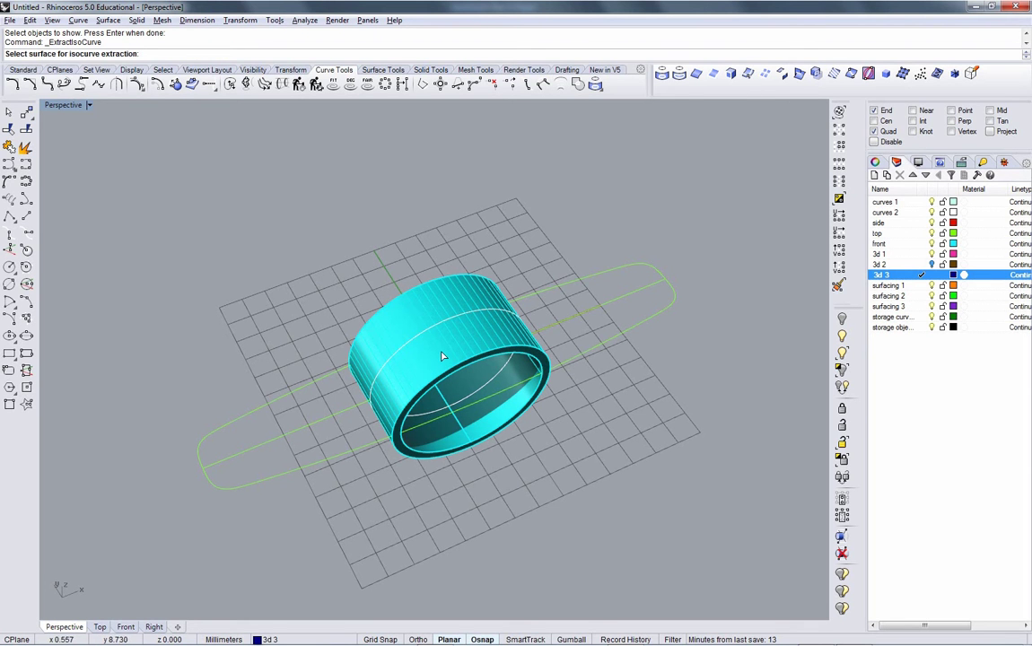
{"action": "left_click", "coordinate": [600, 87]}
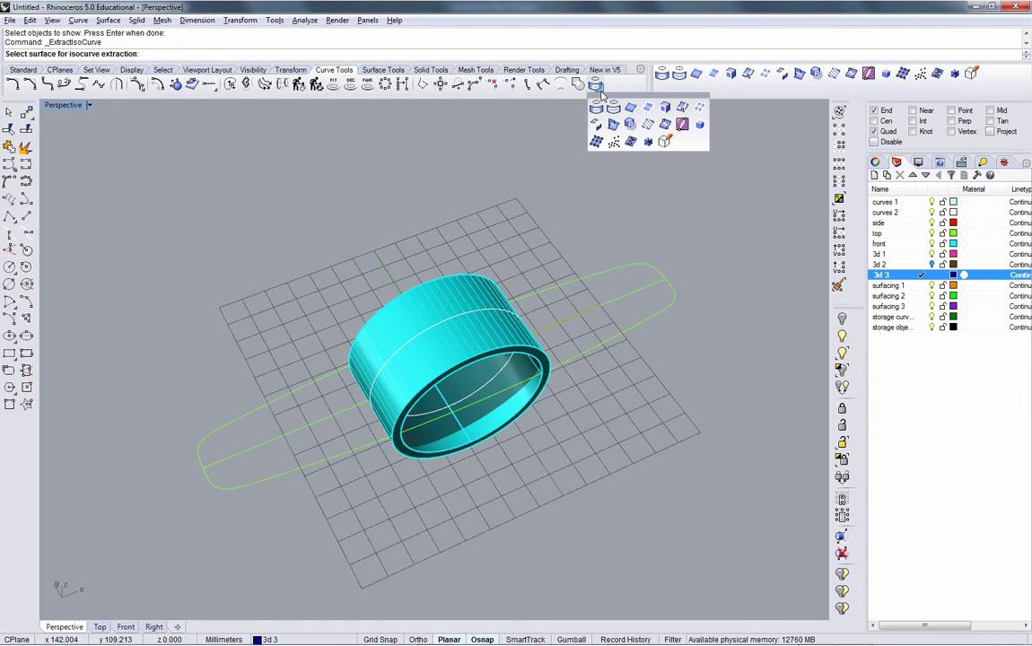
{"action": "left_click", "coordinate": [687, 48]}
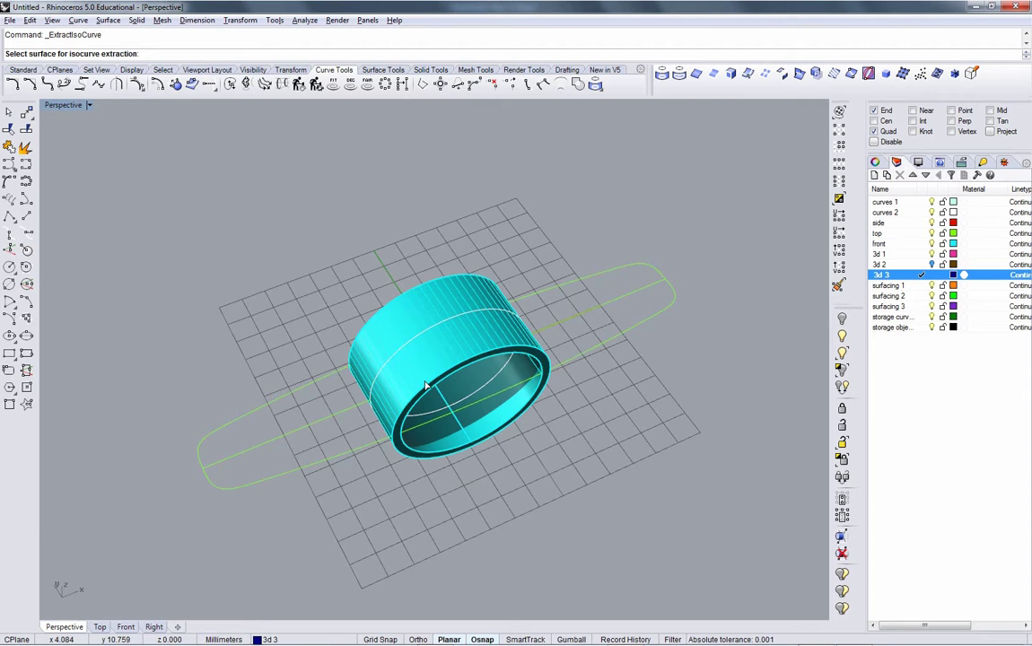
{"action": "scroll", "coordinate": [426, 386], "scroll_direction": "up", "scroll_amount": 4}
{"action": "left_click", "coordinate": [456, 371]}
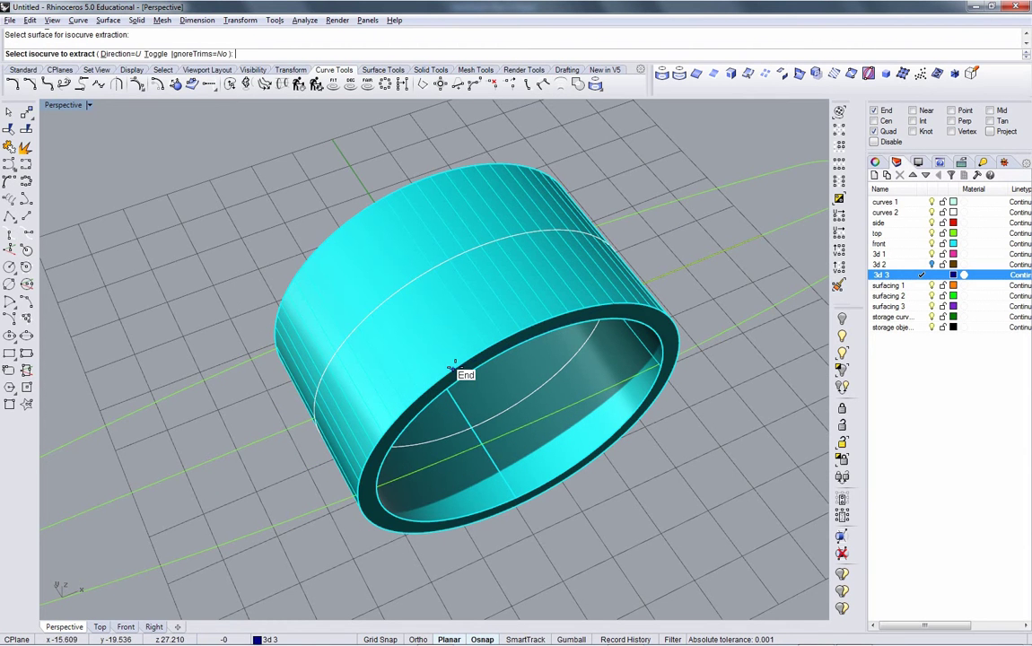
{"action": "right_click", "coordinate": [448, 359]}
Start extracting another isocurve from the ring's outer face and toggle the extraction direction to V.
{"action": "right_click", "coordinate": [450, 359]}
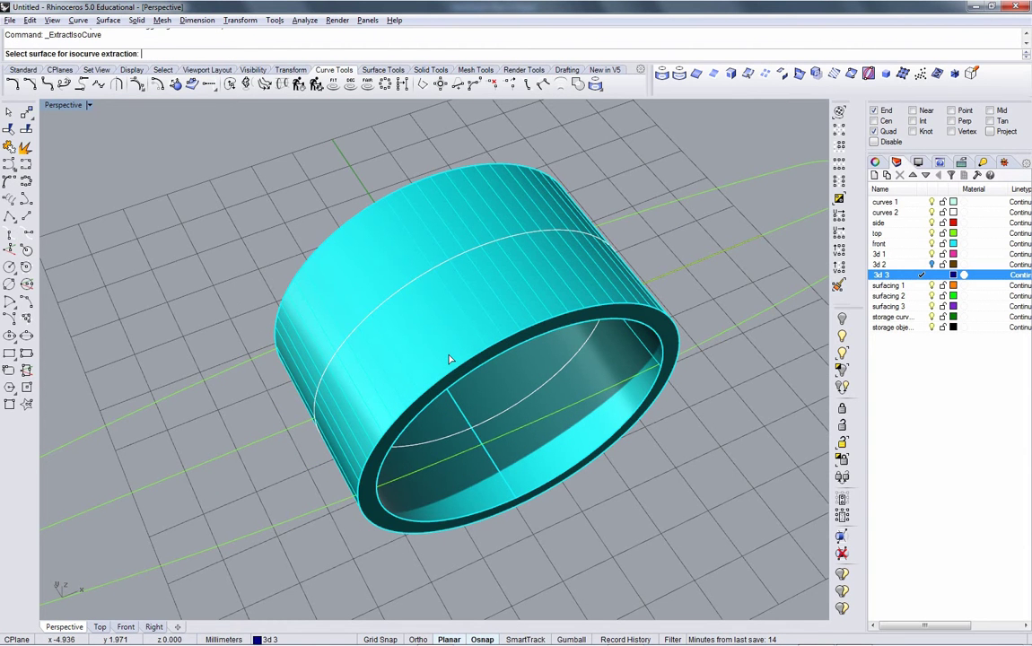
{"action": "left_click", "coordinate": [480, 341]}
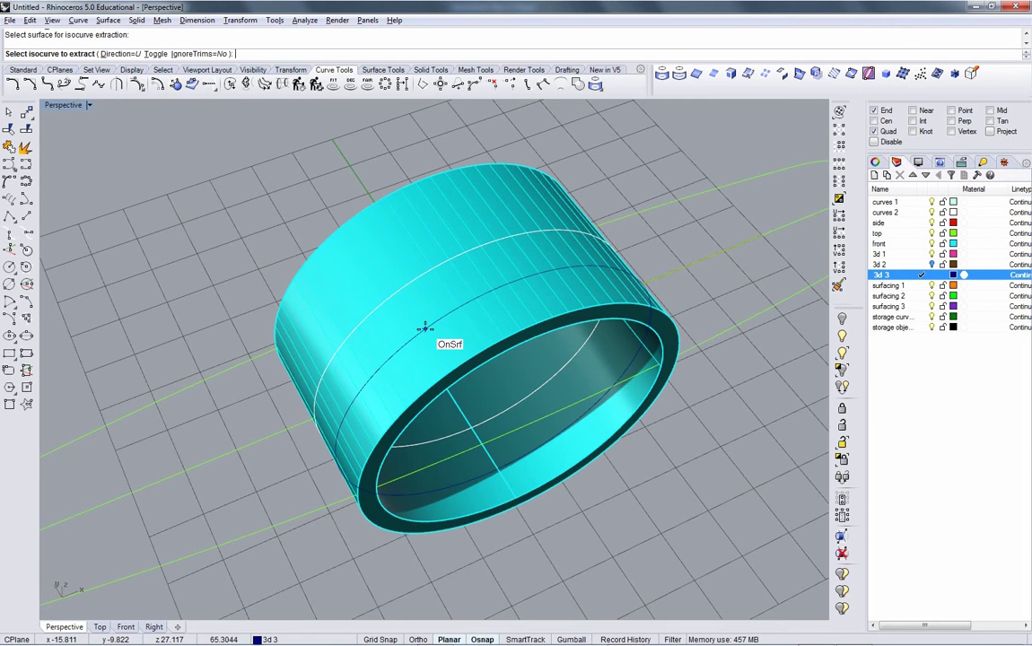
{"action": "type", "text": "t"}
{"action": "key", "text": "Return"}
{"action": "scroll", "coordinate": [412, 344], "scroll_direction": "down", "scroll_amount": 5}
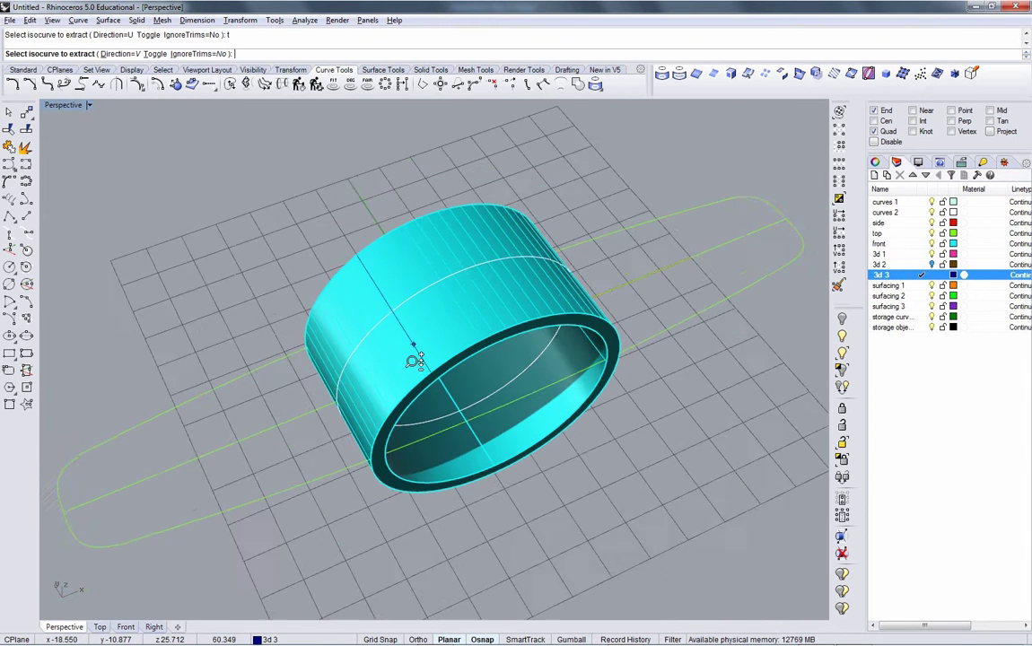
{"action": "mouse_move", "coordinate": [413, 358]}
{"action": "right_mouse_down"}
{"action": "mouse_move", "coordinate": [426, 381]}
{"action": "mouse_move", "coordinate": [435, 357]}
{"action": "right_mouse_up"}
Compare the ring with the cuff reference in Corel Painter, and extract one V isocurve across the outer face at about x -19.6, z 25.1.
{"action": "key", "text": "alt+Tab"}
{"action": "right_click", "coordinate": [436, 362]}
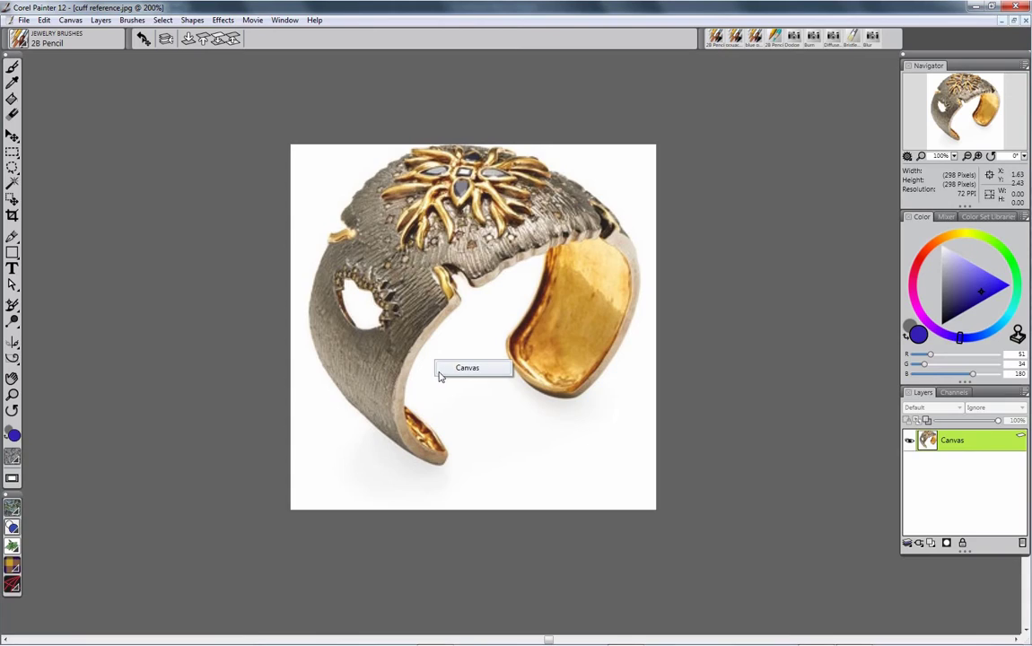
{"action": "key", "text": "alt+Tab"}
{"action": "right_click_drag", "start_coordinate": [435, 369], "coordinate": [449, 344]}
{"action": "key", "text": "alt+Tab"}
{"action": "key", "text": "alt+Tab"}
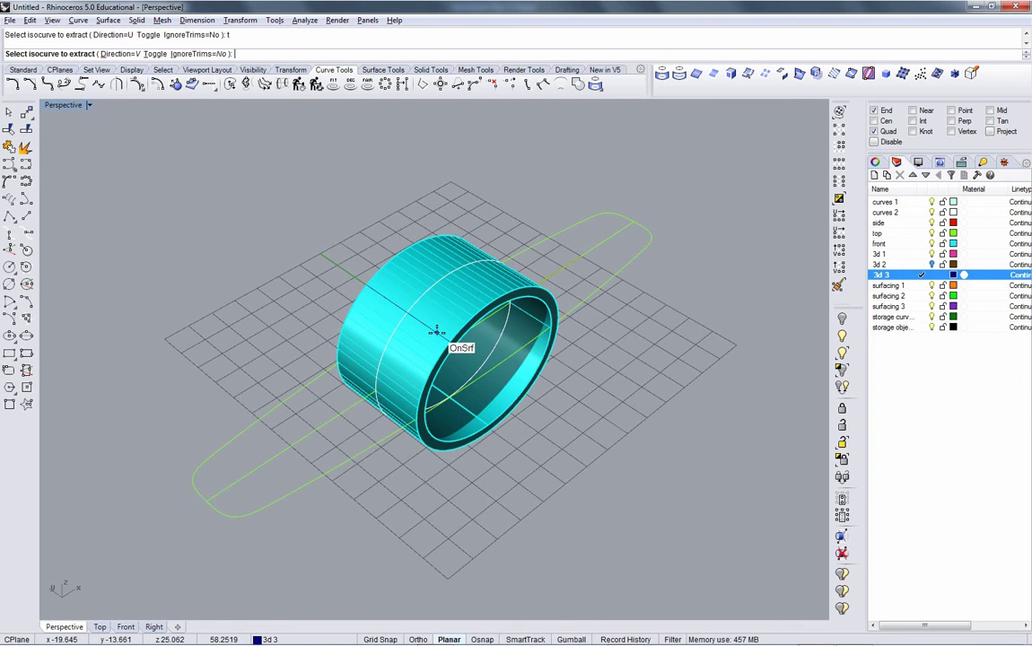
{"action": "key", "text": "alt+Tab"}
{"action": "key", "text": "alt+Tab"}
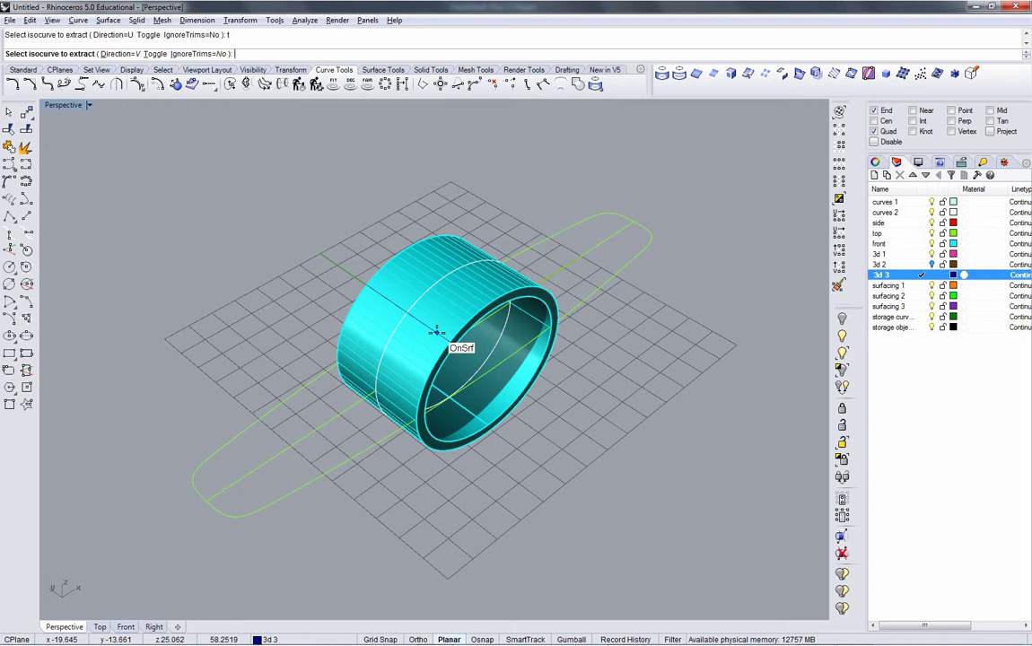
{"action": "key", "text": "alt+Tab"}
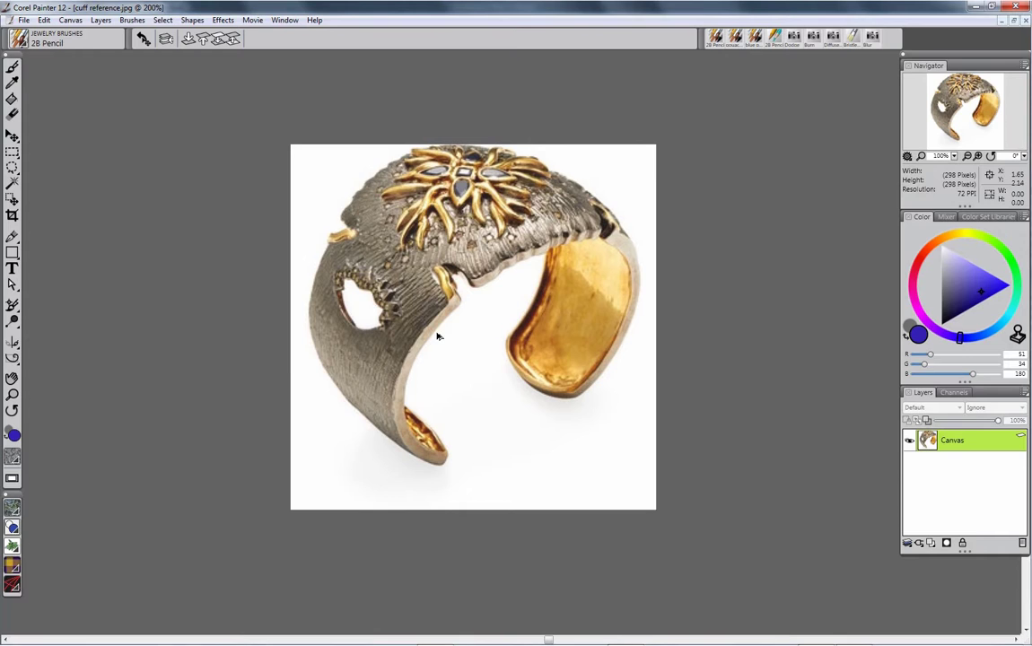
{"action": "key", "text": "alt+Tab"}
{"action": "left_click", "coordinate": [438, 332]}
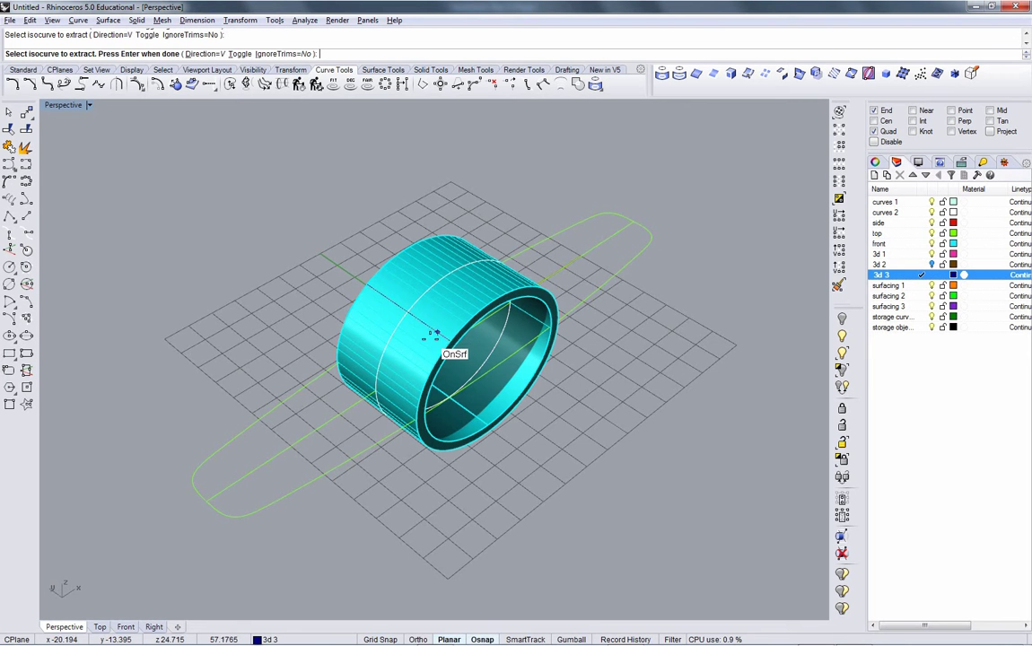
{"action": "key", "text": "Return"}
Mirror the extracted isocurve across the Y axis through the origin (0) to the ring's other side.
{"action": "right_click_drag", "start_coordinate": [438, 338], "coordinate": [495, 377]}
{"action": "type", "text": "mi"}
{"action": "key", "text": "Return"}
{"action": "type", "text": "0"}
{"action": "key", "text": "Return"}
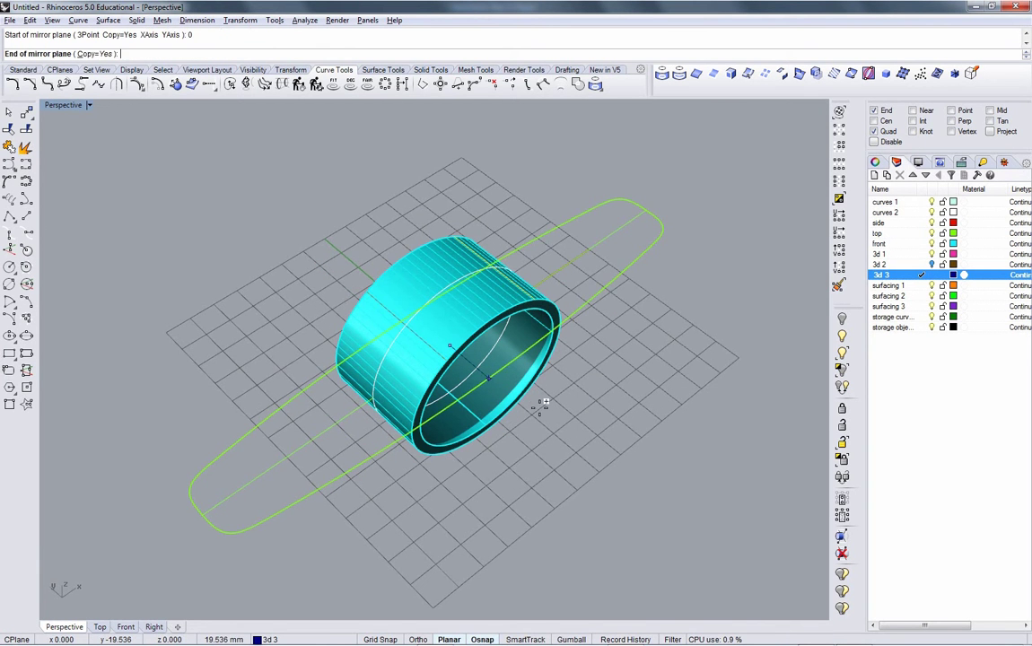
{"action": "left_click", "coordinate": [537, 427], "text": "shift"}
{"action": "right_click_drag", "start_coordinate": [546, 416], "coordinate": [514, 399]}
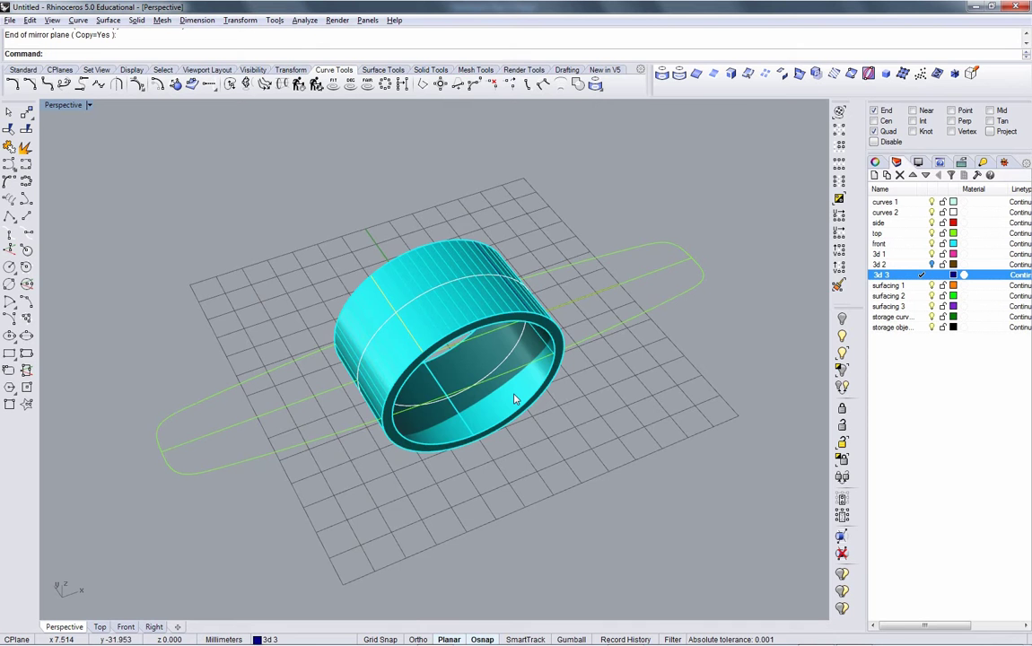
Select the extracted isocurve and its mirrored copy together, leaving the solid ring out of the selection.
{"action": "key", "text": "Escape"}
{"action": "left_click", "coordinate": [517, 298]}
{"action": "left_click", "coordinate": [519, 299], "text": "ctrl"}
{"action": "left_click", "coordinate": [548, 324]}
{"action": "right_click_drag", "start_coordinate": [492, 350], "coordinate": [478, 345]}
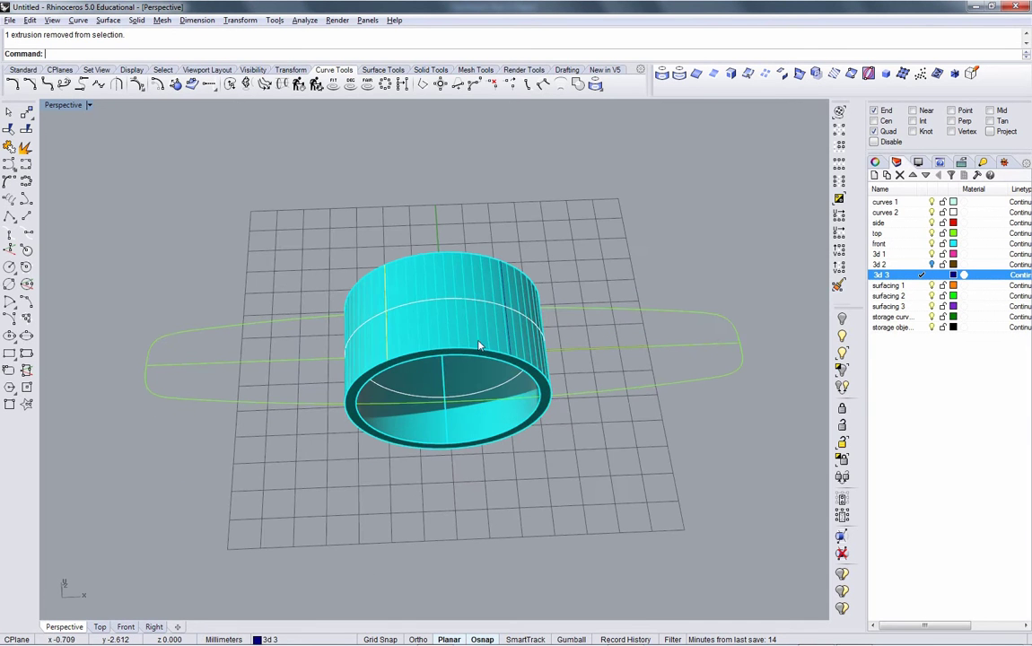
{"action": "left_click", "coordinate": [508, 329], "text": "shift"}
{"action": "left_click", "coordinate": [508, 329], "text": "shift"}
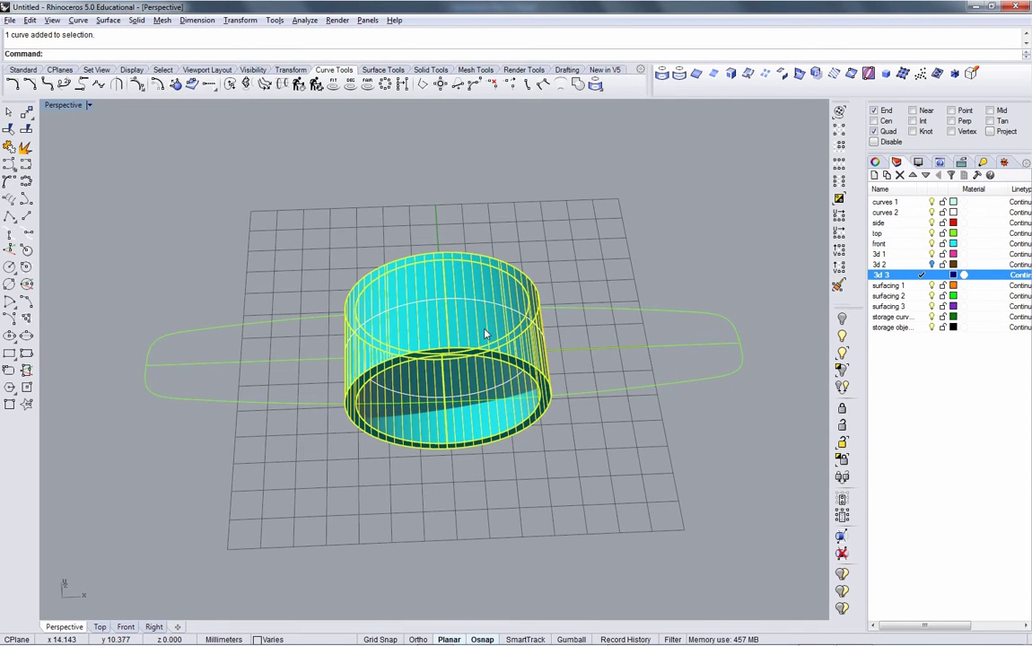
{"action": "left_click", "coordinate": [487, 336], "text": "ctrl"}
{"action": "mouse_move", "coordinate": [476, 357]}
{"action": "right_mouse_down"}
{"action": "mouse_move", "coordinate": [470, 468]}
{"action": "mouse_move", "coordinate": [502, 385]}
{"action": "mouse_move", "coordinate": [519, 392]}
{"action": "mouse_move", "coordinate": [502, 426]}
{"action": "mouse_move", "coordinate": [515, 388]}
{"action": "mouse_move", "coordinate": [536, 437]}
{"action": "right_mouse_up"}
Compare the placement of the two highlighted isocurves with the cuff reference image in Corel Painter.
{"action": "key", "text": "alt+Tab"}
{"action": "key", "text": "alt+Tab"}
{"action": "key", "text": "alt+Tab"}
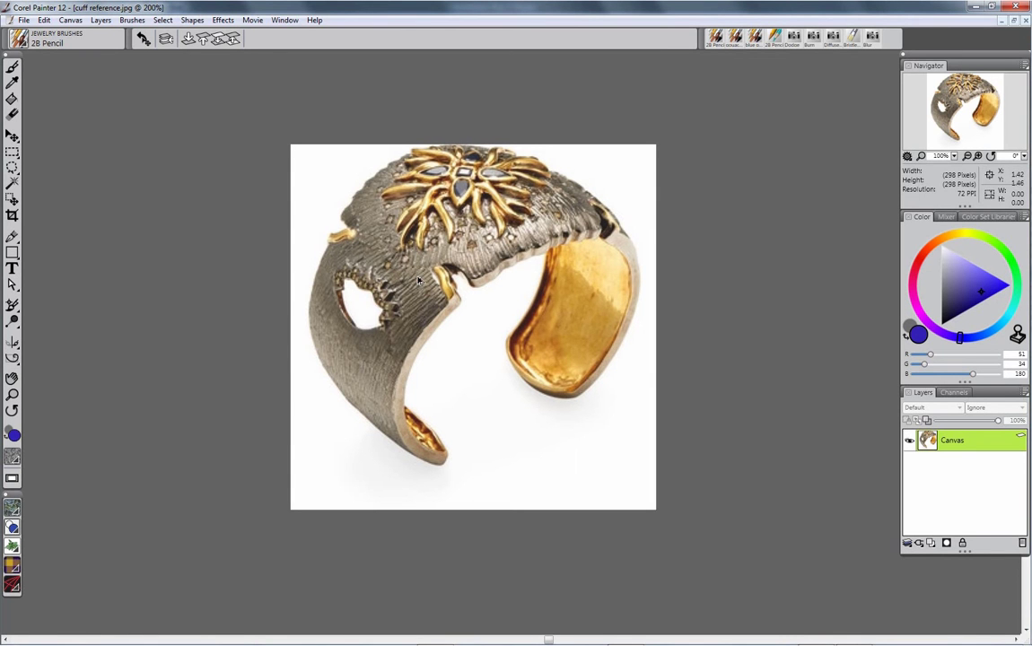
{"action": "key", "text": "alt+Tab"}
{"action": "right_click_drag", "start_coordinate": [417, 281], "coordinate": [420, 297]}
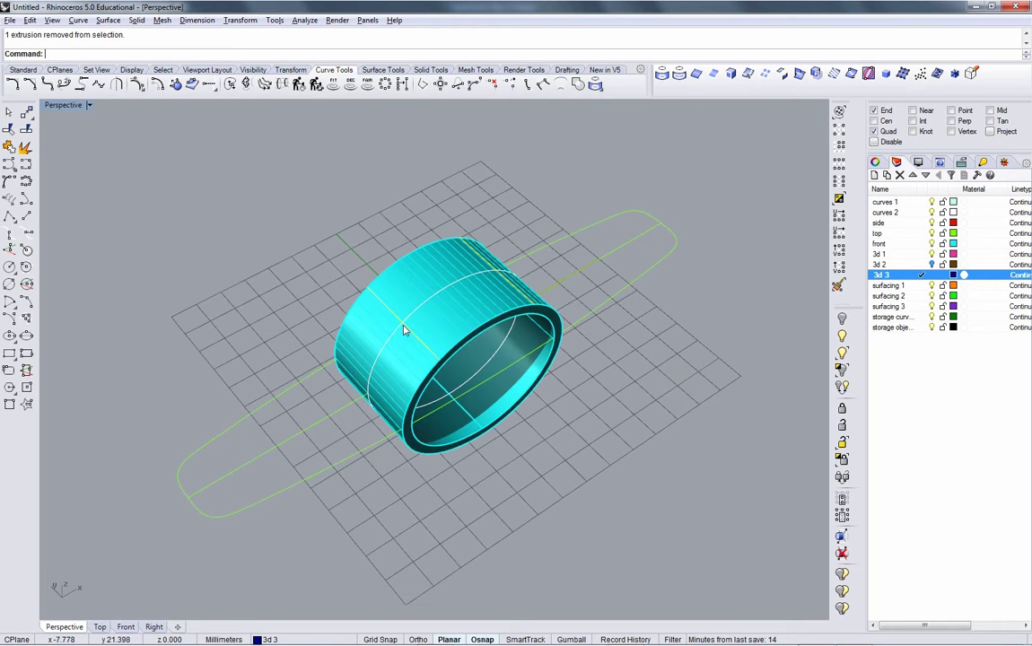
{"action": "key", "text": "alt+Tab"}
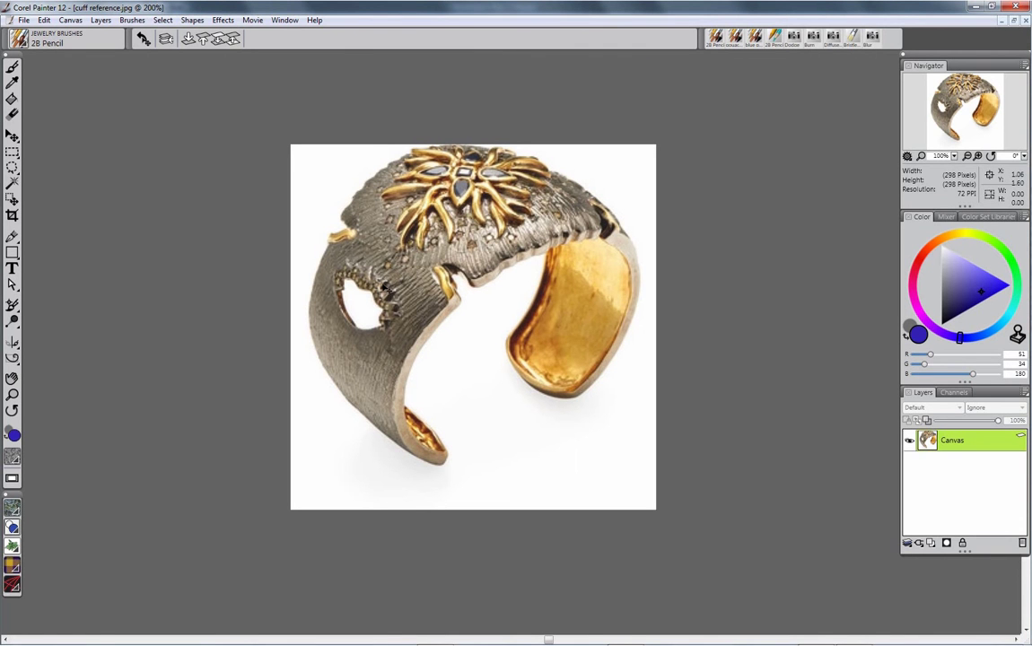
{"action": "key", "text": "alt+Tab"}
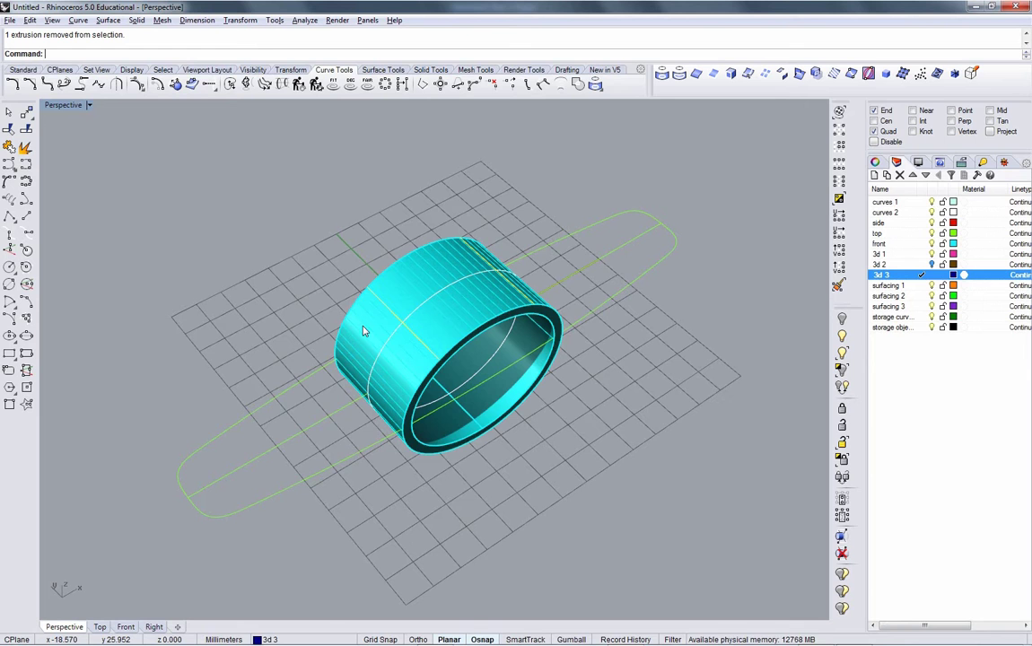
{"action": "right_click_drag", "start_coordinate": [364, 325], "coordinate": [507, 321]}
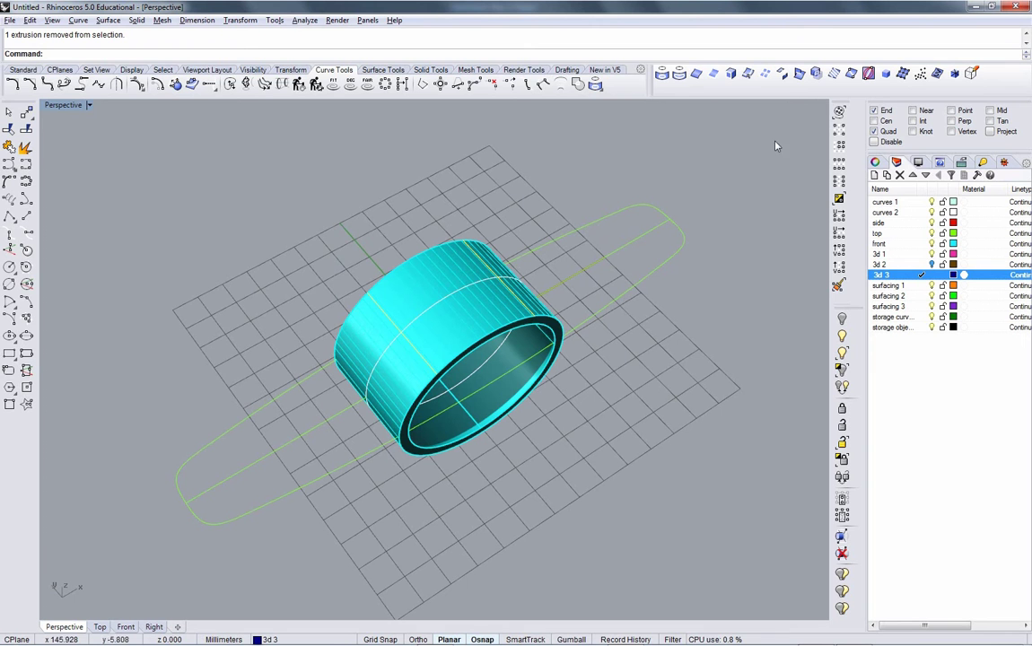
Turn object snaps off and extract a second V isocurve lower on the outer face, at about x -24.6, z 21.3, checking the cuff reference.
{"action": "left_click", "coordinate": [748, 76]}
{"action": "left_click", "coordinate": [460, 312]}
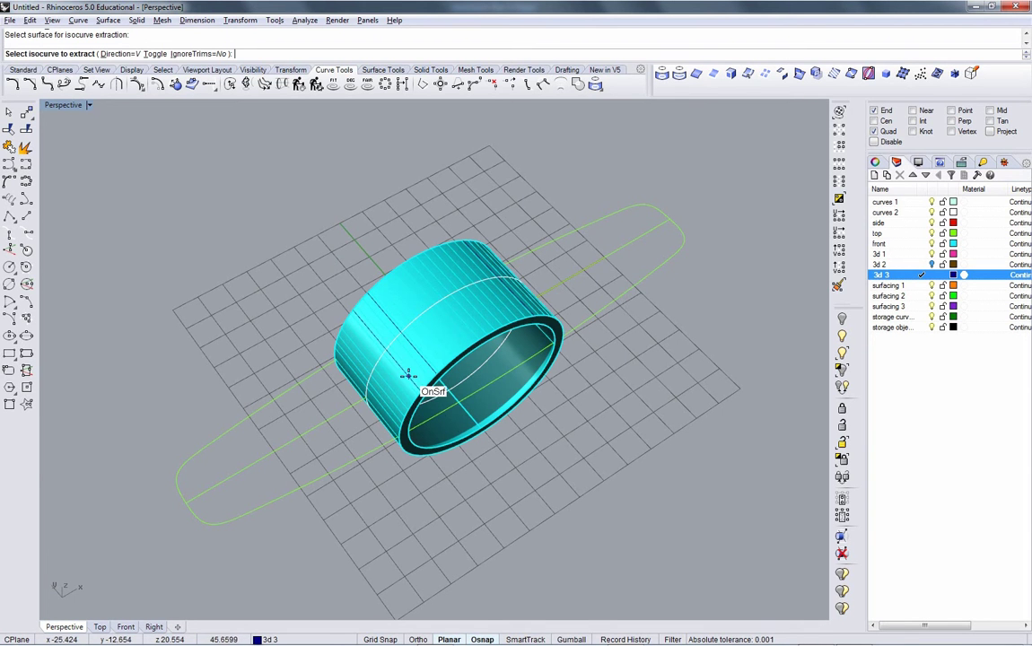
{"action": "right_click_drag", "start_coordinate": [388, 346], "coordinate": [420, 334]}
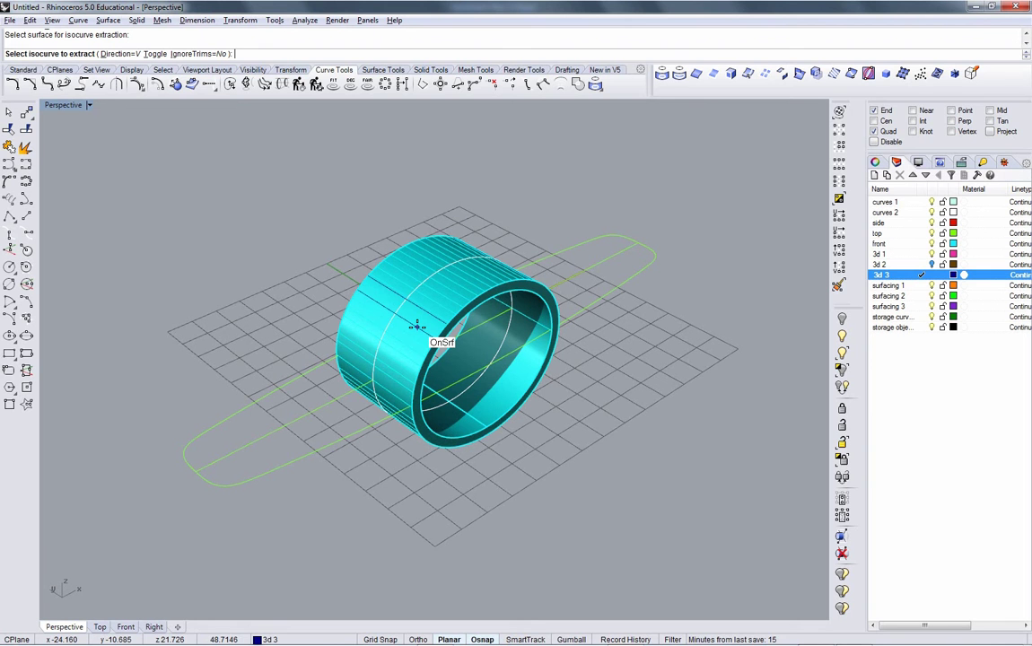
{"action": "key", "text": "F4"}
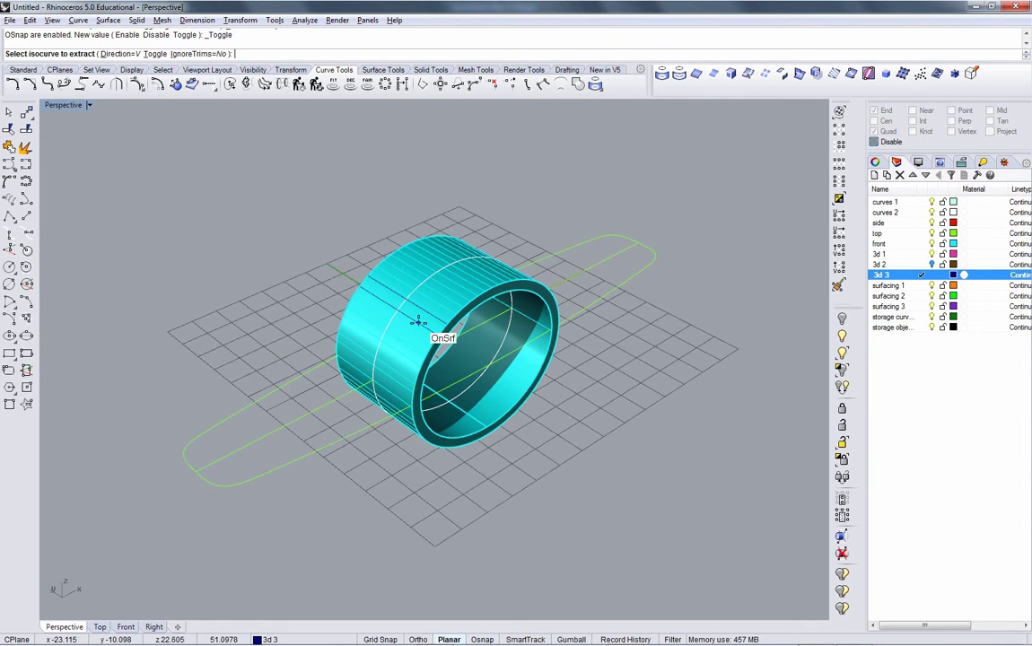
{"action": "key", "text": "F4"}
{"action": "key", "text": "alt+Tab"}
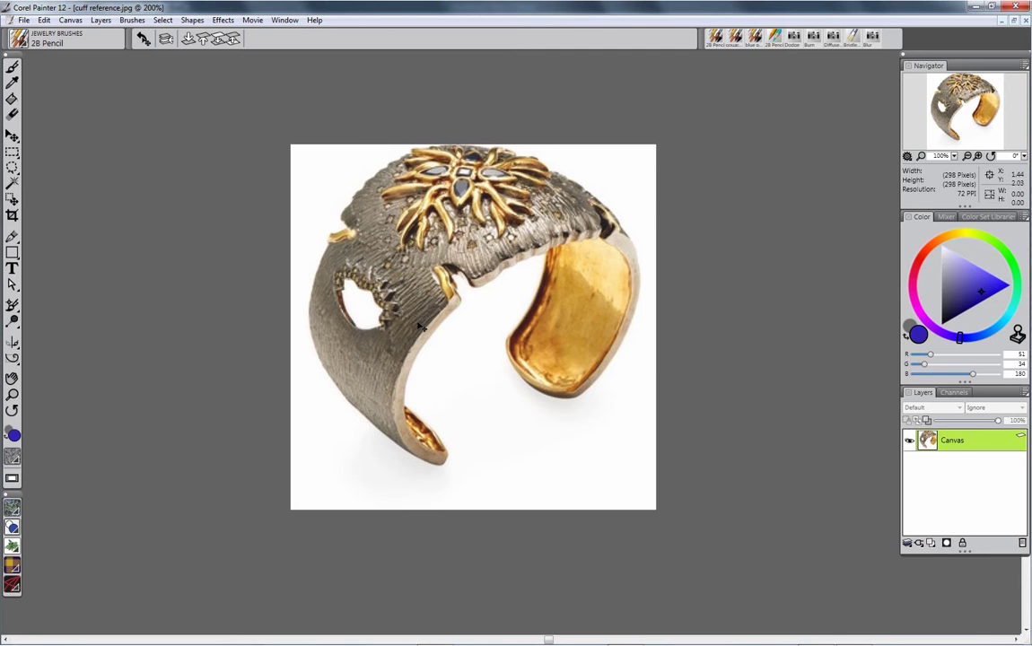
{"action": "key", "text": "alt+Tab"}
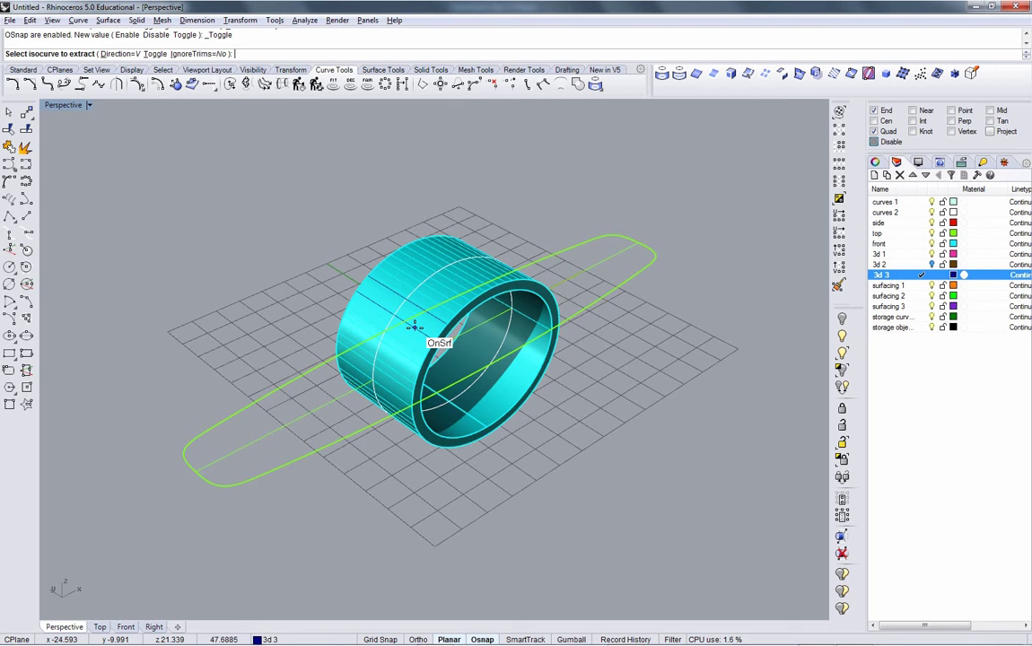
{"action": "left_click", "coordinate": [415, 329]}
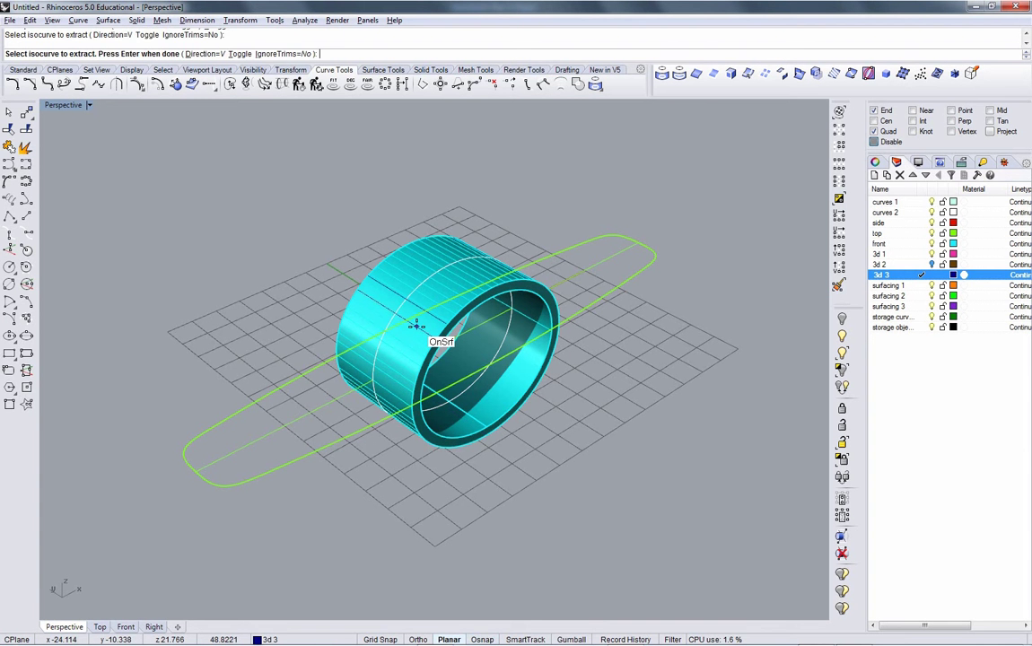
{"action": "key", "text": "Return"}
Extract a third V isocurve further down the outer face, at about x -29.2, z 16.1, checking its position against the cuff reference.
{"action": "right_click_drag", "start_coordinate": [412, 337], "coordinate": [412, 364]}
{"action": "right_click", "coordinate": [411, 333]}
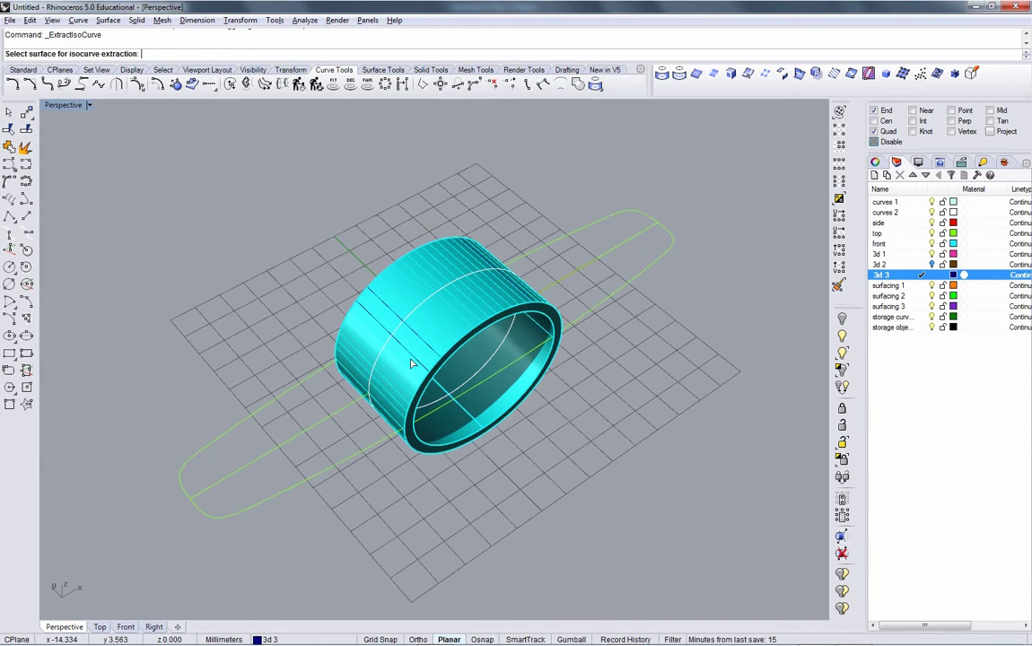
{"action": "left_click", "coordinate": [426, 352]}
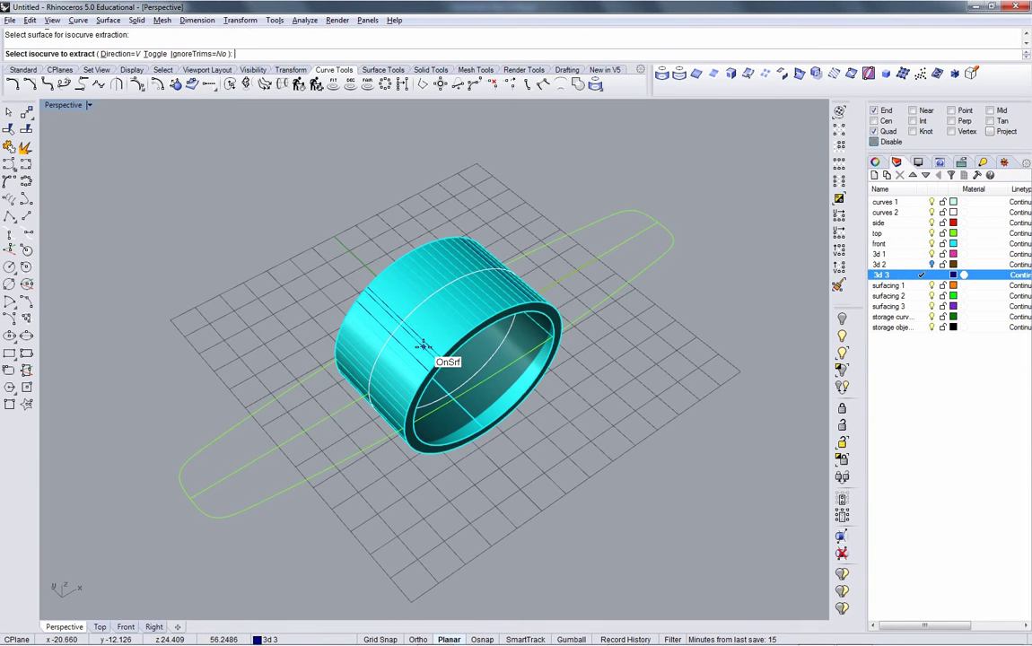
{"action": "right_click_drag", "start_coordinate": [411, 359], "coordinate": [414, 342]}
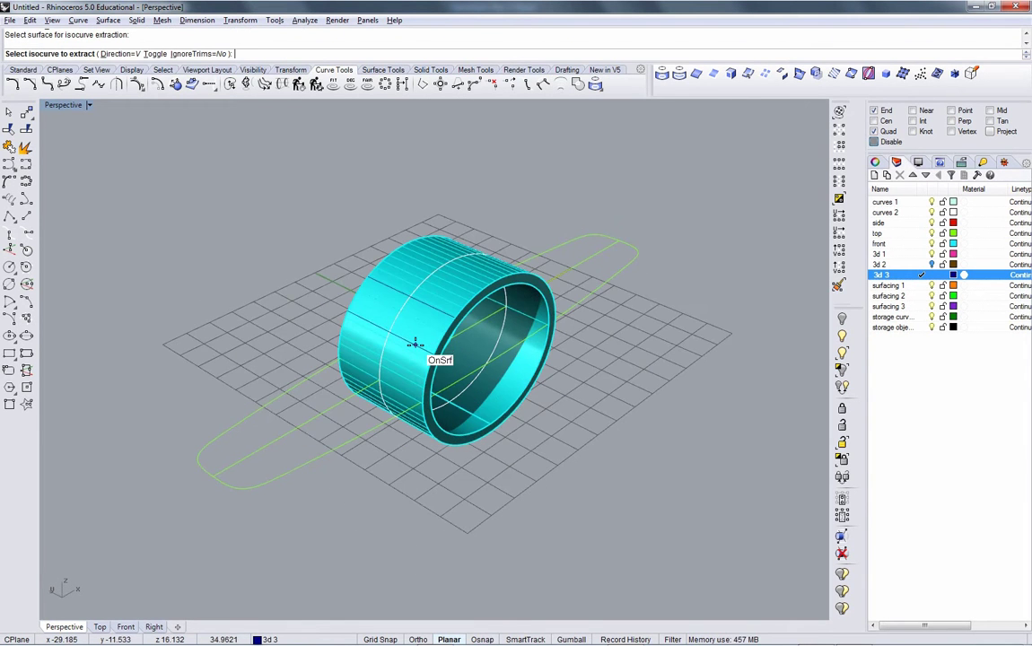
{"action": "key", "text": "alt+Tab"}
{"action": "key", "text": "alt+Tab"}
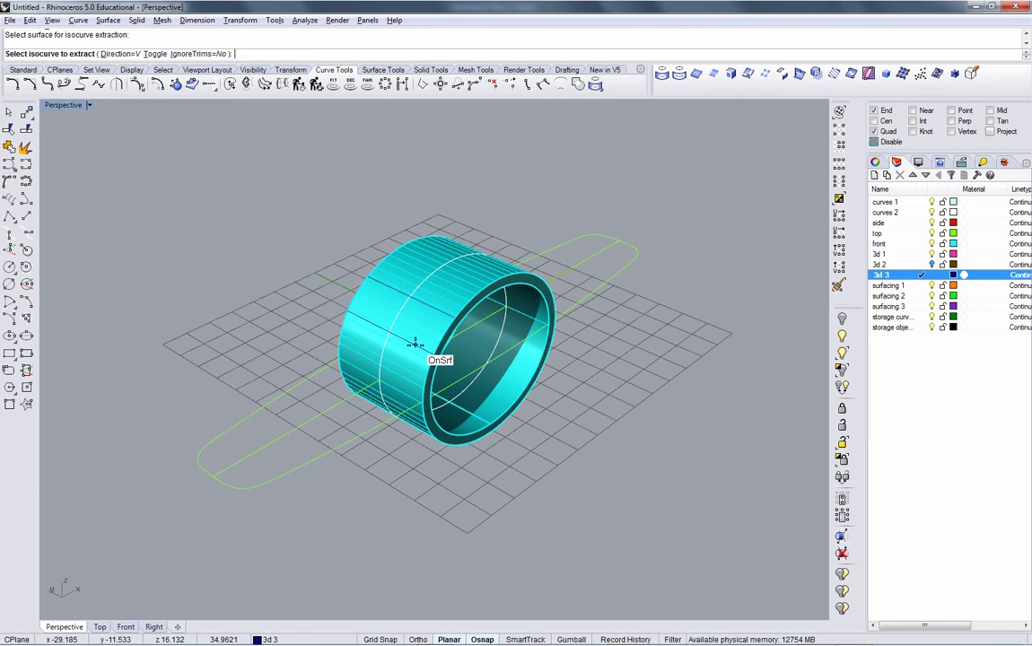
{"action": "left_click", "coordinate": [416, 343]}
{"action": "key", "text": "Return"}
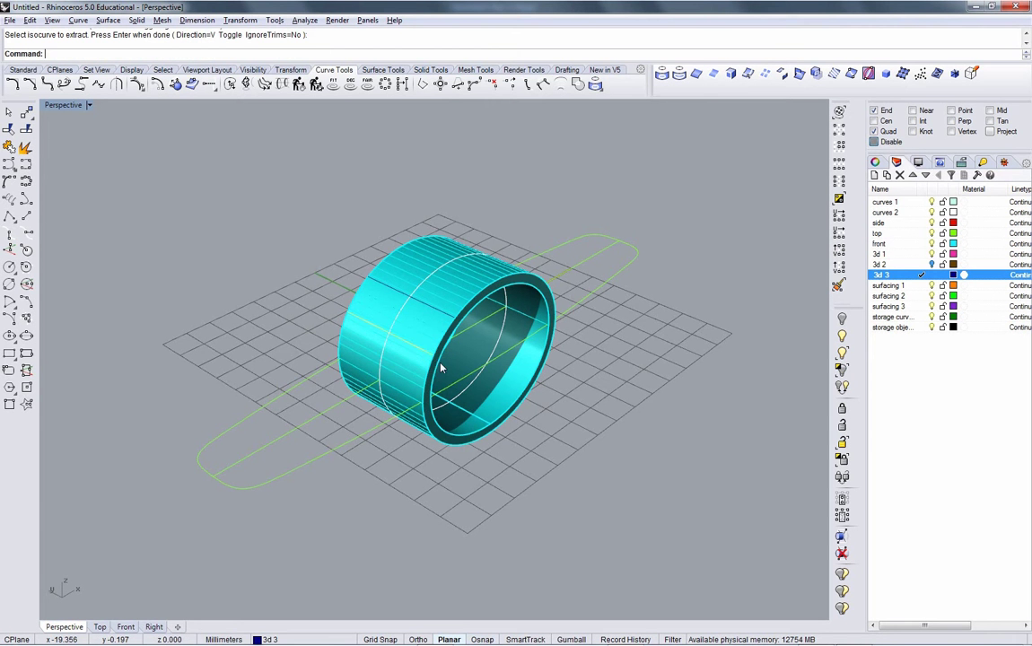
Check the three isocurves against the cuff reference in Corel Painter, and lock the front layer holding the solid ring.
{"action": "right_click_drag", "start_coordinate": [394, 325], "coordinate": [456, 346]}
{"action": "key", "text": "alt+Tab"}
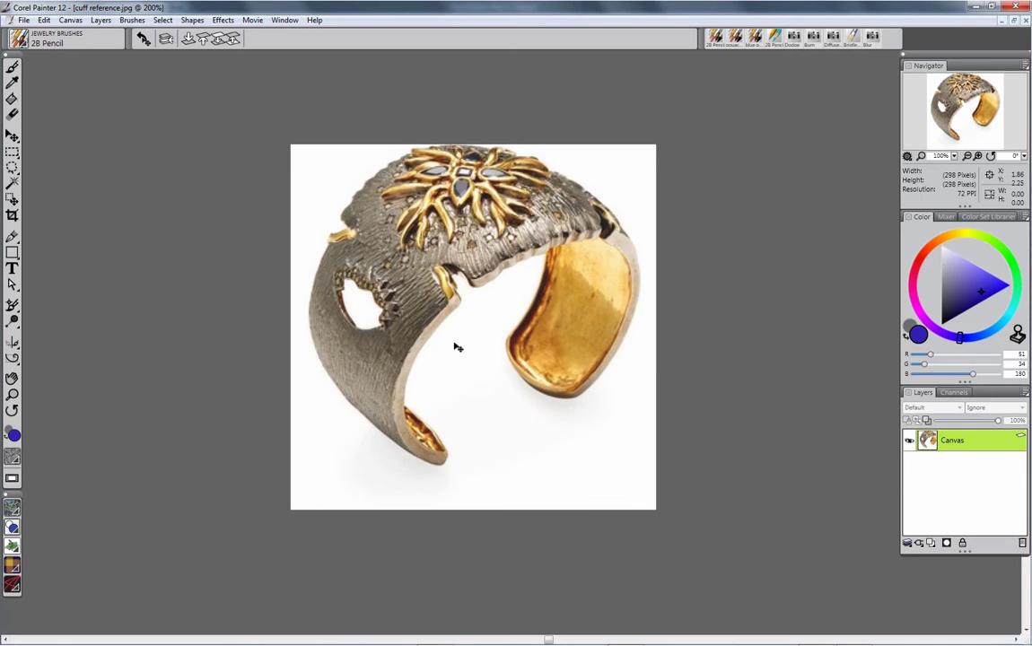
{"action": "key", "text": "alt+Tab"}
{"action": "mouse_move", "coordinate": [458, 347]}
{"action": "right_mouse_down"}
{"action": "mouse_move", "coordinate": [417, 406]}
{"action": "mouse_move", "coordinate": [451, 357]}
{"action": "right_mouse_up"}
{"action": "right_click_drag", "start_coordinate": [558, 406], "coordinate": [508, 464]}
{"action": "left_click", "coordinate": [942, 243]}
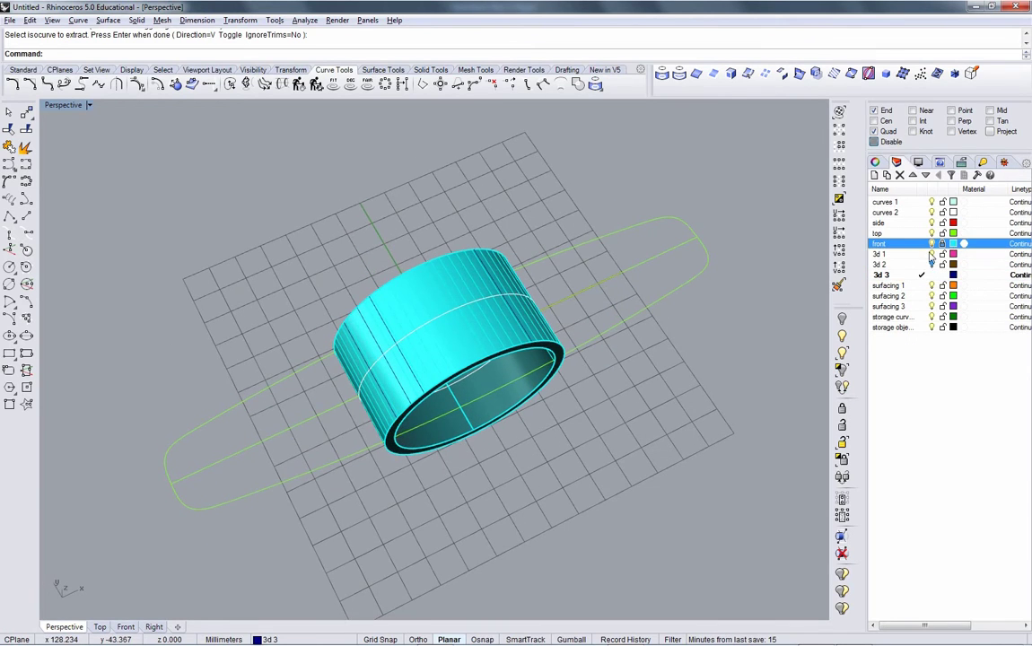
Compare the V isocurves on the ring with the cuff reference in Corel Painter, highlighting the lower ones in Rhino.
{"action": "right_click_drag", "start_coordinate": [498, 371], "coordinate": [480, 350]}
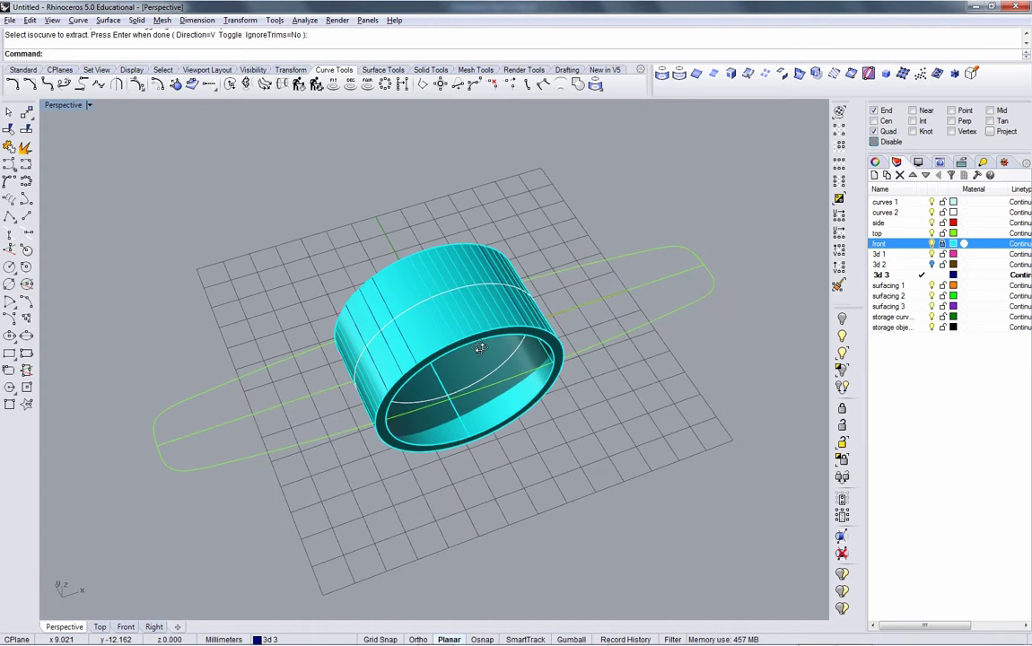
{"action": "key", "text": "alt+Tab"}
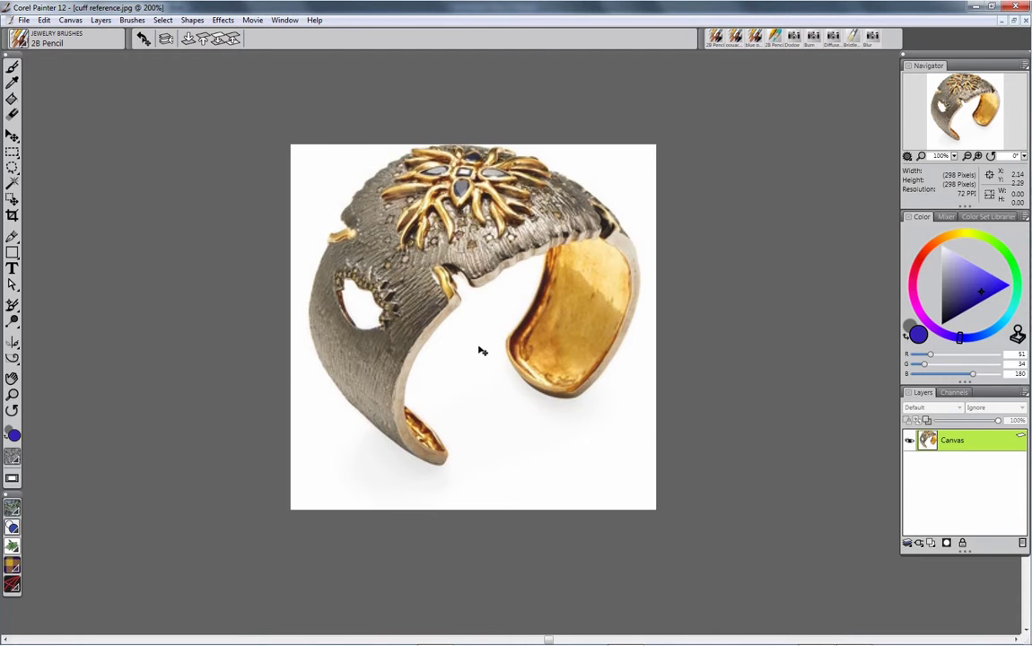
{"action": "key", "text": "alt+Tab"}
{"action": "right_click_drag", "start_coordinate": [456, 362], "coordinate": [427, 319]}
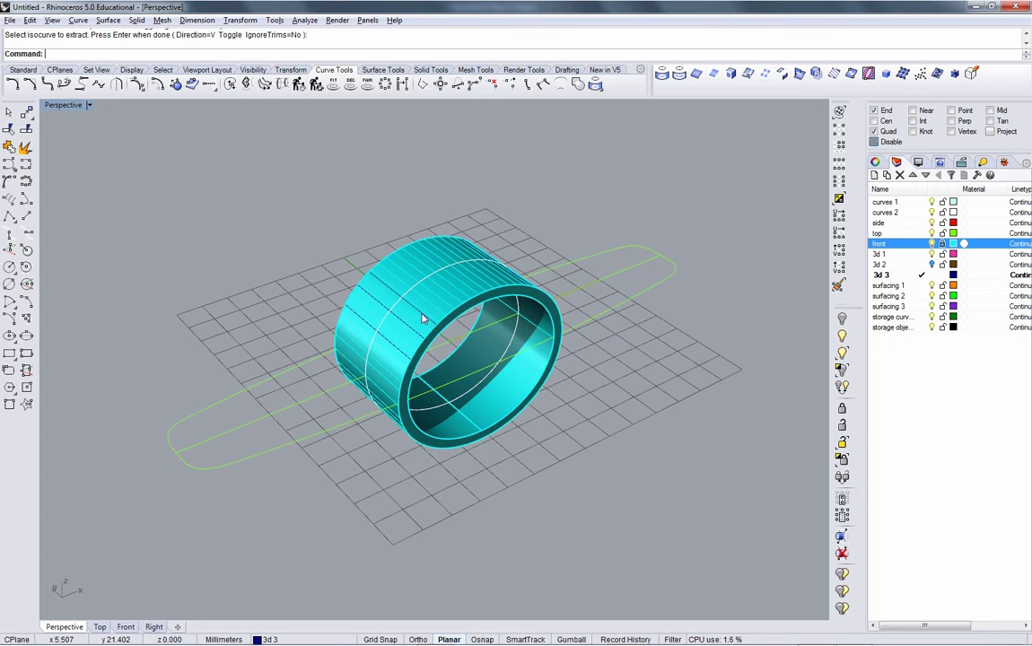
{"action": "left_click", "coordinate": [392, 345]}
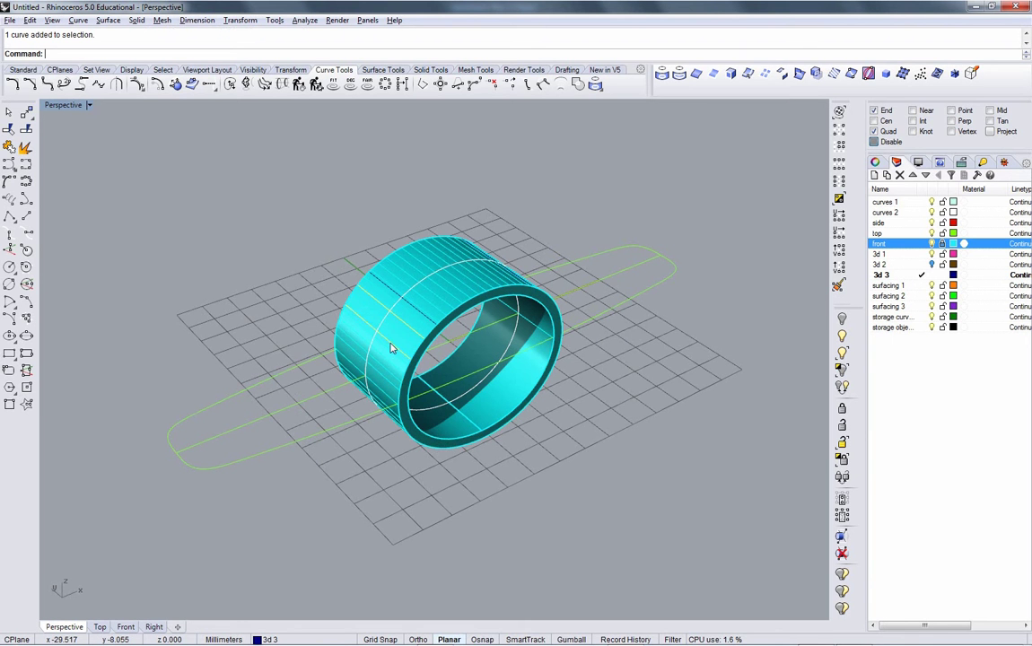
{"action": "right_click_drag", "start_coordinate": [391, 344], "coordinate": [403, 320]}
{"action": "scroll", "coordinate": [410, 299], "scroll_direction": "up", "scroll_amount": 3}
{"action": "scroll", "coordinate": [410, 304], "scroll_direction": "down", "scroll_amount": 1}
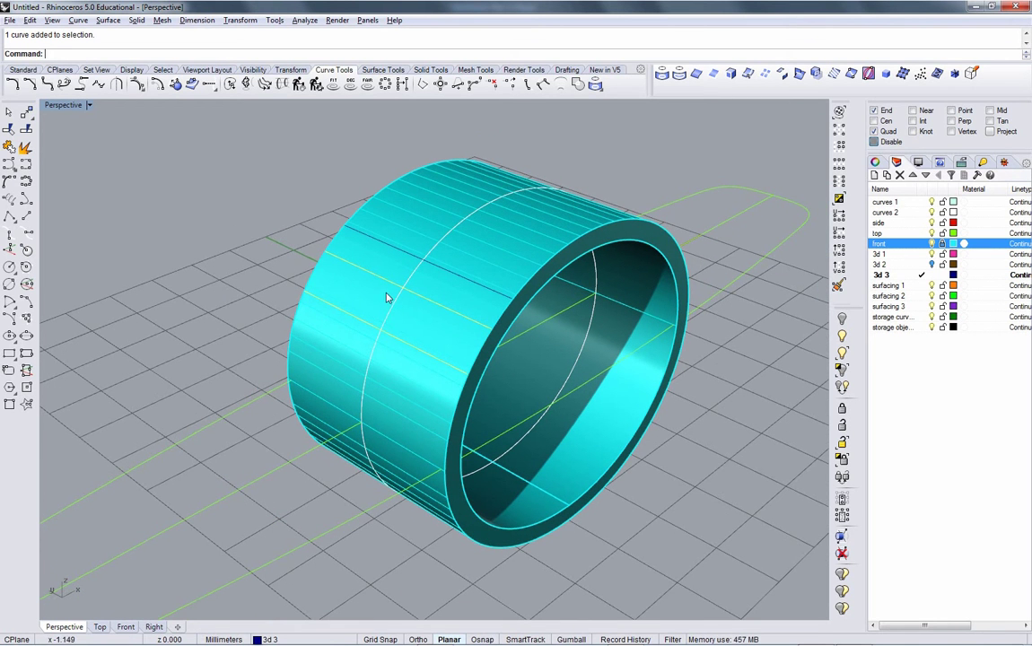
{"action": "right_click_drag", "start_coordinate": [436, 311], "coordinate": [465, 311]}
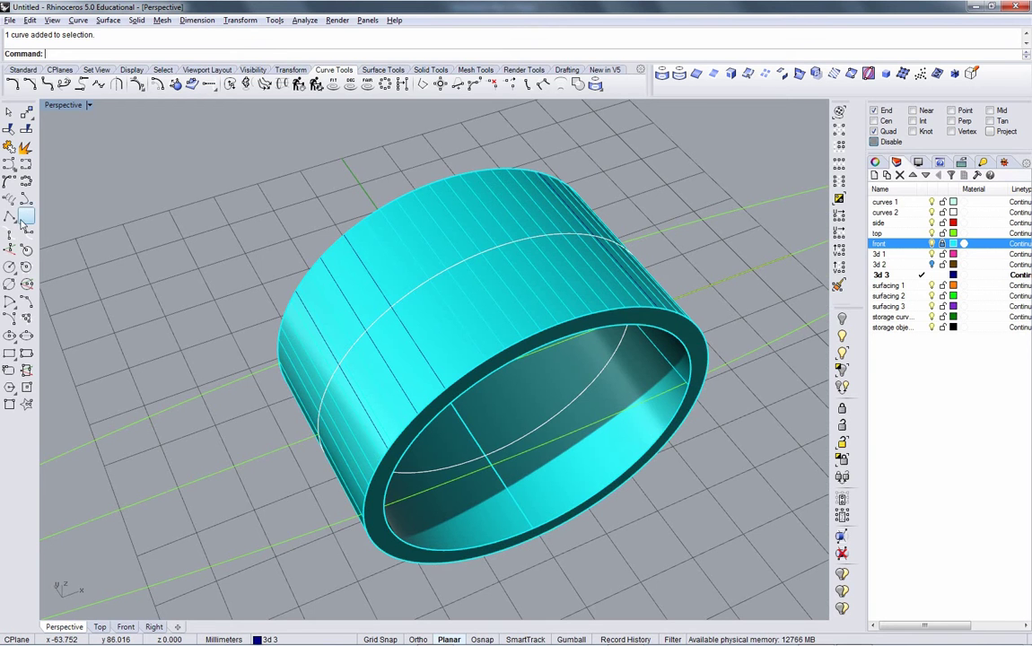
Extract a U isocurve around the outer face near the ring's front edge, at about y -14.1, z 30.4, checking the cuff reference.
{"action": "left_click", "coordinate": [747, 76]}
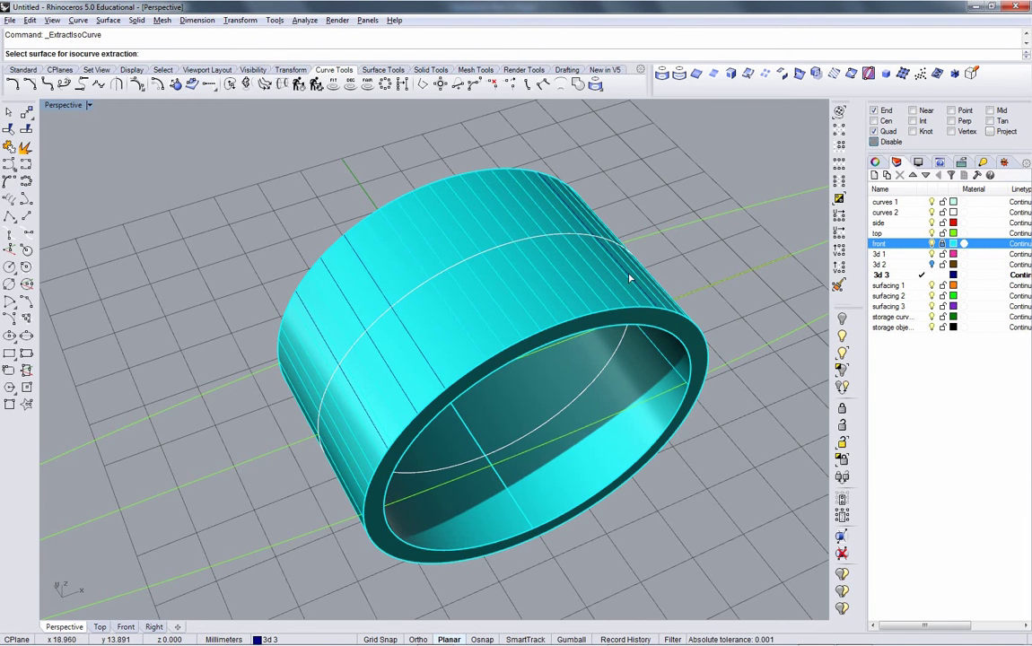
{"action": "left_click", "coordinate": [507, 326]}
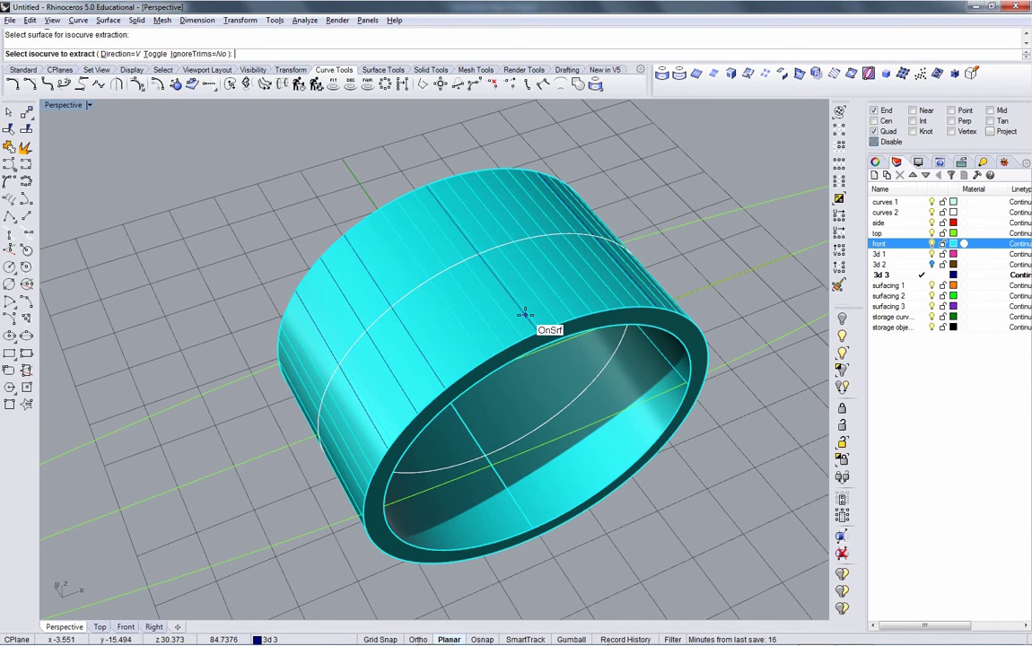
{"action": "type", "text": "t"}
{"action": "key", "text": "Return"}
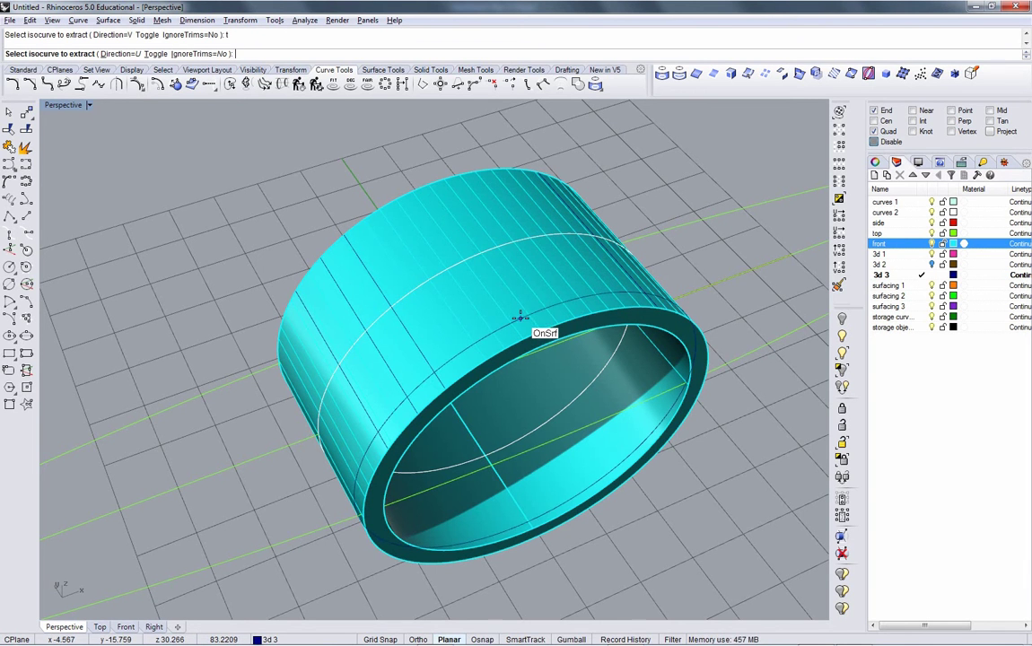
{"action": "right_click_drag", "start_coordinate": [520, 316], "coordinate": [528, 430]}
{"action": "key", "text": "alt+Tab"}
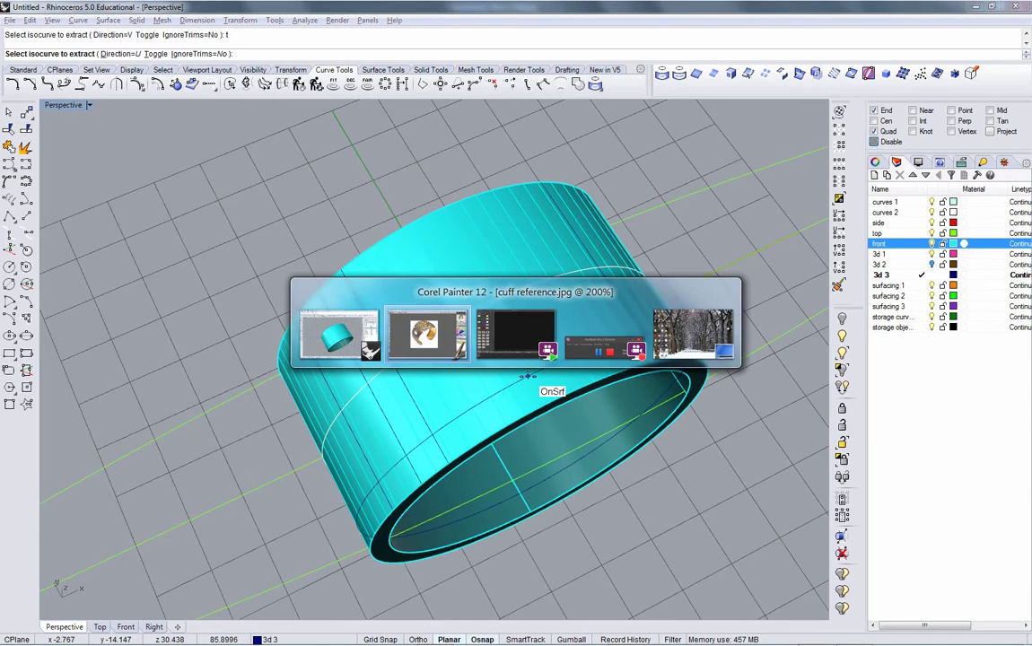
{"action": "key", "text": "alt+Tab"}
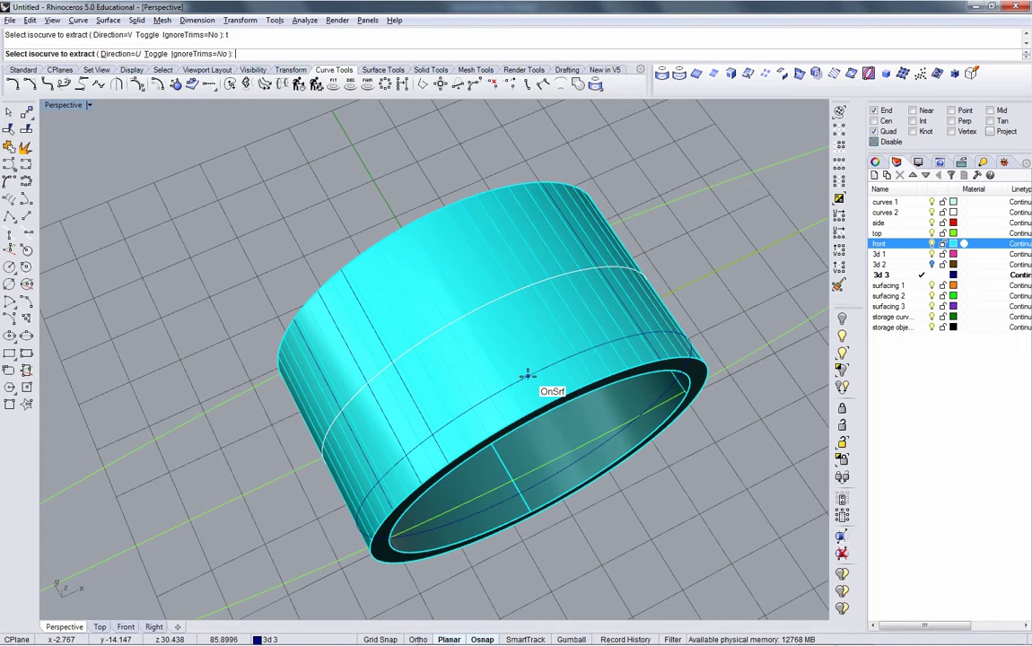
{"action": "left_click", "coordinate": [526, 375]}
{"action": "key", "text": "Return"}
{"action": "scroll", "coordinate": [542, 341], "scroll_direction": "down", "scroll_amount": 3}
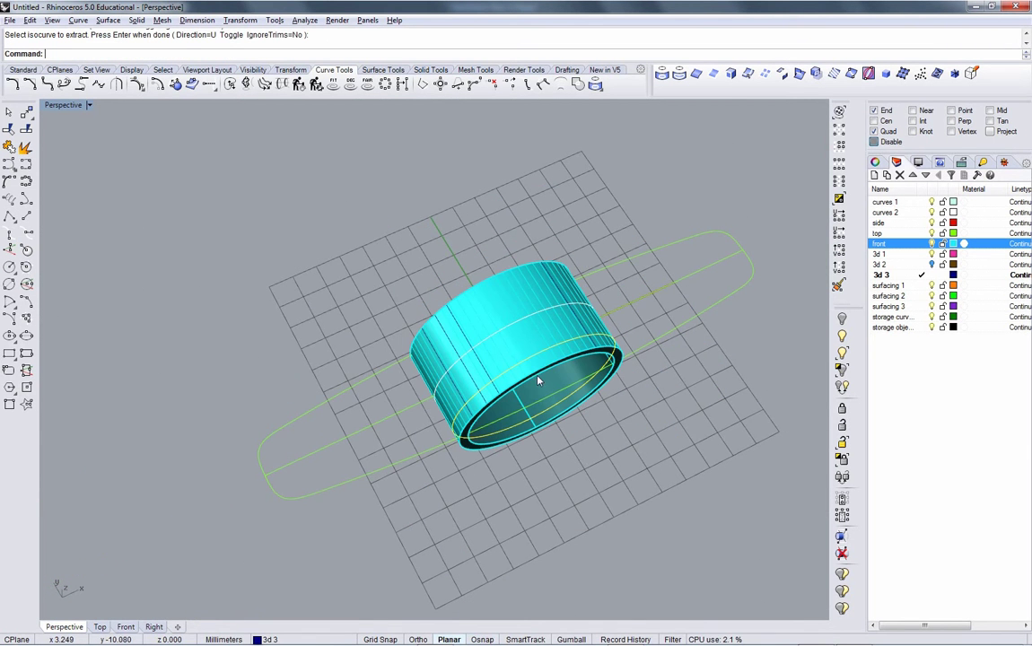
Mirror the U isocurve through the origin along the X axis to the opposite edge of the ring.
{"action": "type", "text": "mirror"}
{"action": "key", "text": "Return"}
{"action": "type", "text": "0"}
{"action": "key", "text": "Return"}
{"action": "left_click", "coordinate": [384, 437], "text": "shift"}
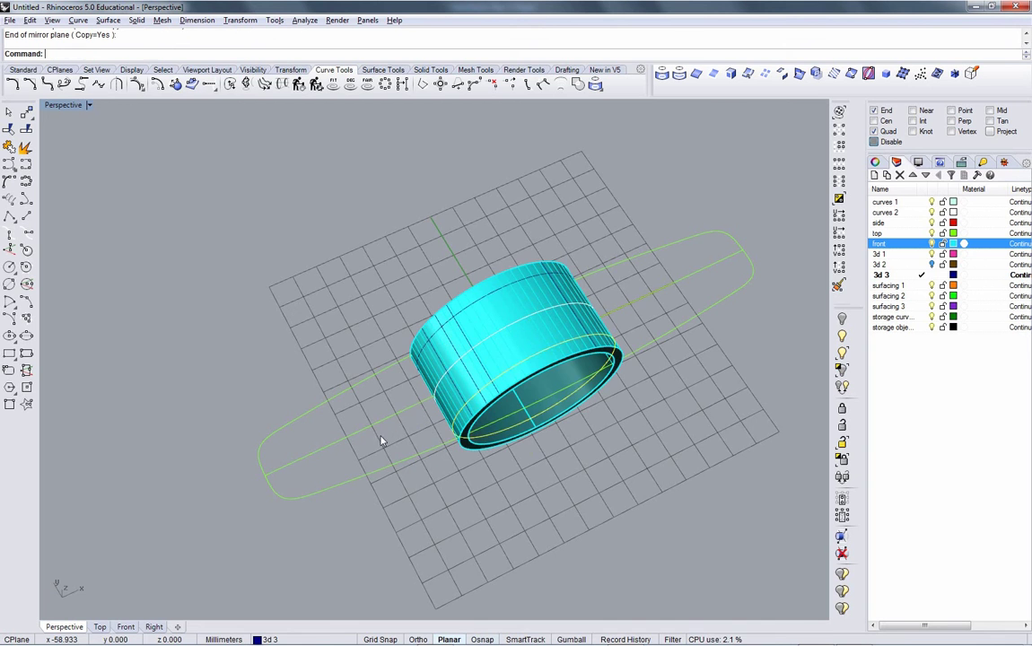
{"action": "right_click_drag", "start_coordinate": [506, 469], "coordinate": [513, 417]}
{"action": "scroll", "coordinate": [493, 349], "scroll_direction": "up", "scroll_amount": 3}
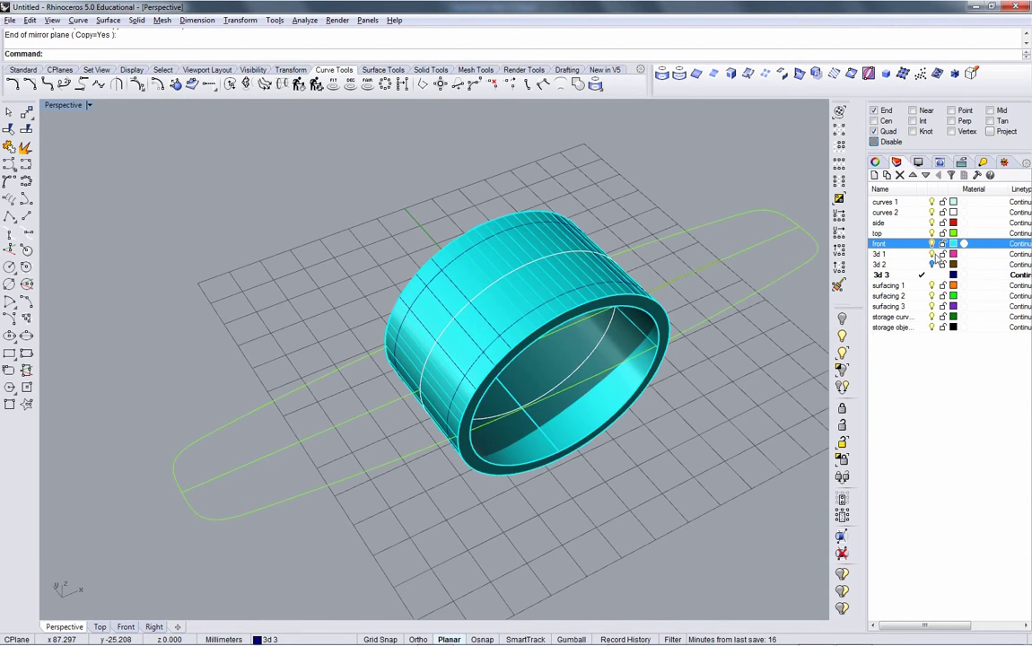
Hide the front and curves 2 layers to isolate the extracted isocurves.
{"action": "left_click", "coordinate": [933, 243]}
{"action": "mouse_move", "coordinate": [501, 297]}
{"action": "right_mouse_down"}
{"action": "mouse_move", "coordinate": [502, 306]}
{"action": "mouse_move", "coordinate": [532, 277]}
{"action": "right_mouse_up"}
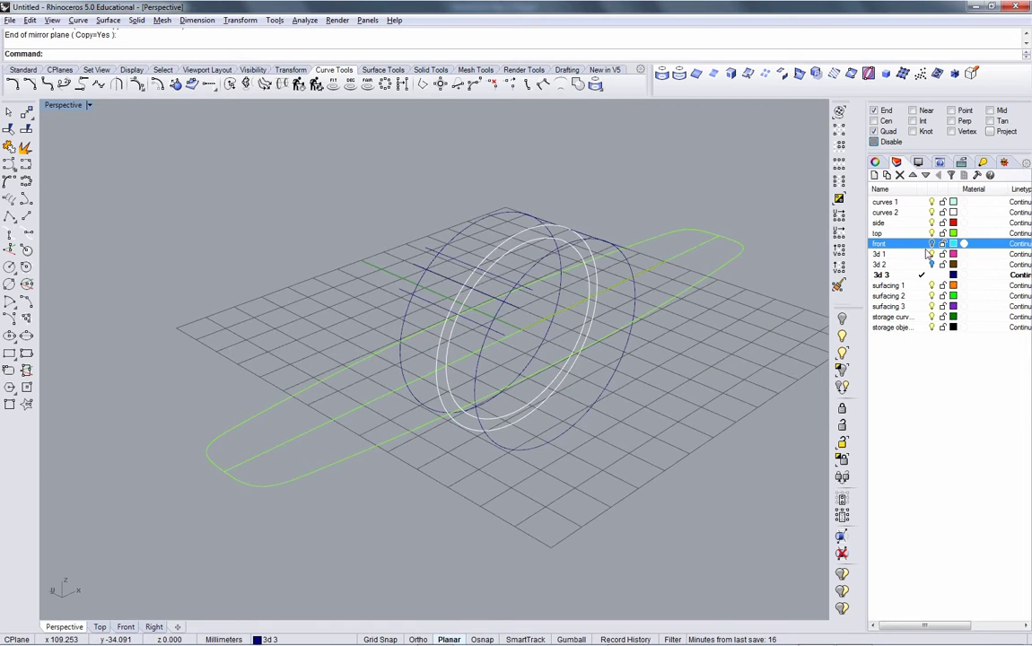
{"action": "left_click", "coordinate": [931, 212]}
Mirror the two lower V isocurves through the origin along the Y axis to the opposite side.
{"action": "right_click_drag", "start_coordinate": [452, 297], "coordinate": [465, 378]}
{"action": "left_click", "coordinate": [404, 385]}
{"action": "scroll", "coordinate": [455, 352], "scroll_direction": "down", "scroll_amount": 5}
{"action": "right_click", "coordinate": [465, 378]}
{"action": "type", "text": "0"}
{"action": "key", "text": "Return"}
{"action": "left_click", "coordinate": [504, 462]}
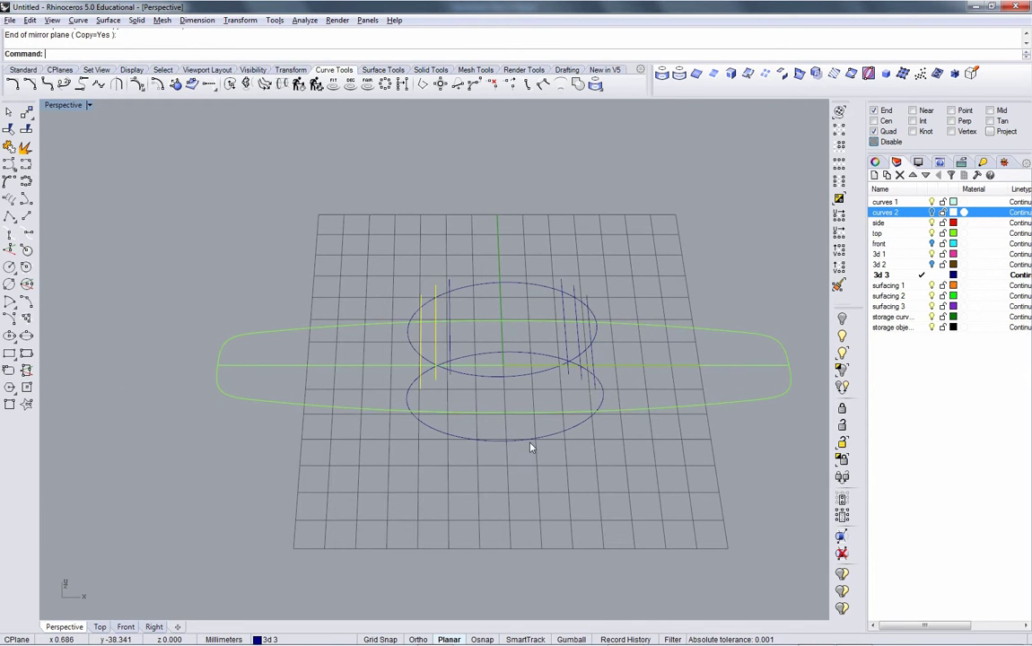
Trim away the lower portions of both U isocurves using the lowest V isocurve on each side as cutting objects.
{"action": "right_click_drag", "start_coordinate": [529, 445], "coordinate": [578, 386]}
{"action": "left_click", "coordinate": [580, 385]}
{"action": "right_click_drag", "start_coordinate": [525, 342], "coordinate": [400, 346]}
{"action": "left_click", "coordinate": [11, 130]}
{"action": "left_click", "coordinate": [464, 415]}
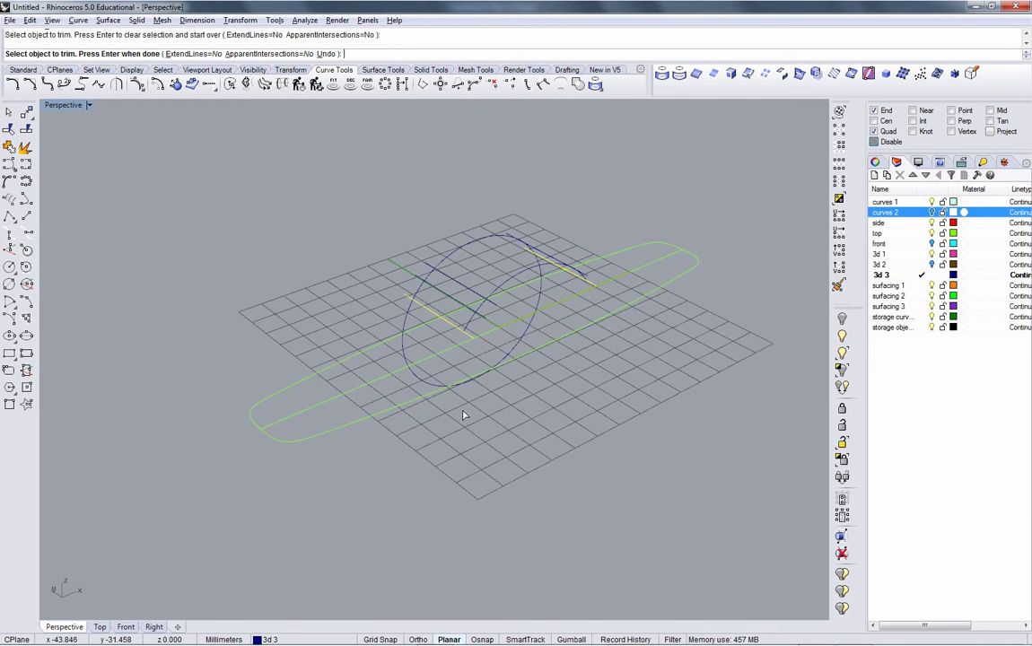
{"action": "left_click", "coordinate": [429, 392]}
{"action": "key", "text": "Return"}
Show the curves 2 layer and flow the eight extracted curves from the outer oval to the flat outline's centre line.
{"action": "right_click_drag", "start_coordinate": [573, 350], "coordinate": [502, 314]}
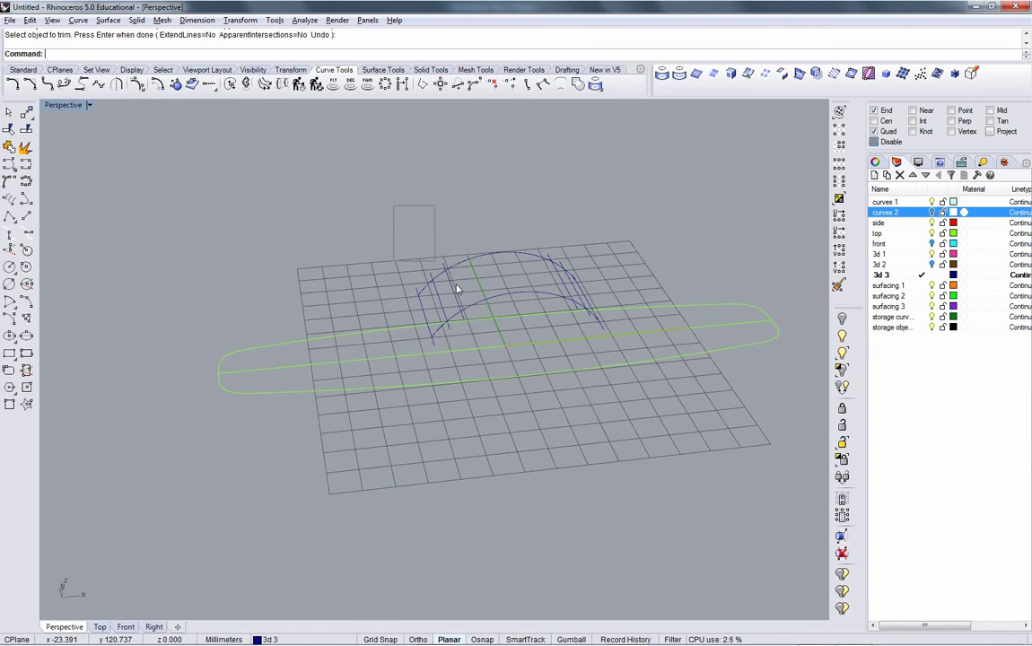
{"action": "left_click_drag", "start_coordinate": [457, 289], "coordinate": [620, 359]}
{"action": "right_click_drag", "start_coordinate": [550, 346], "coordinate": [578, 385]}
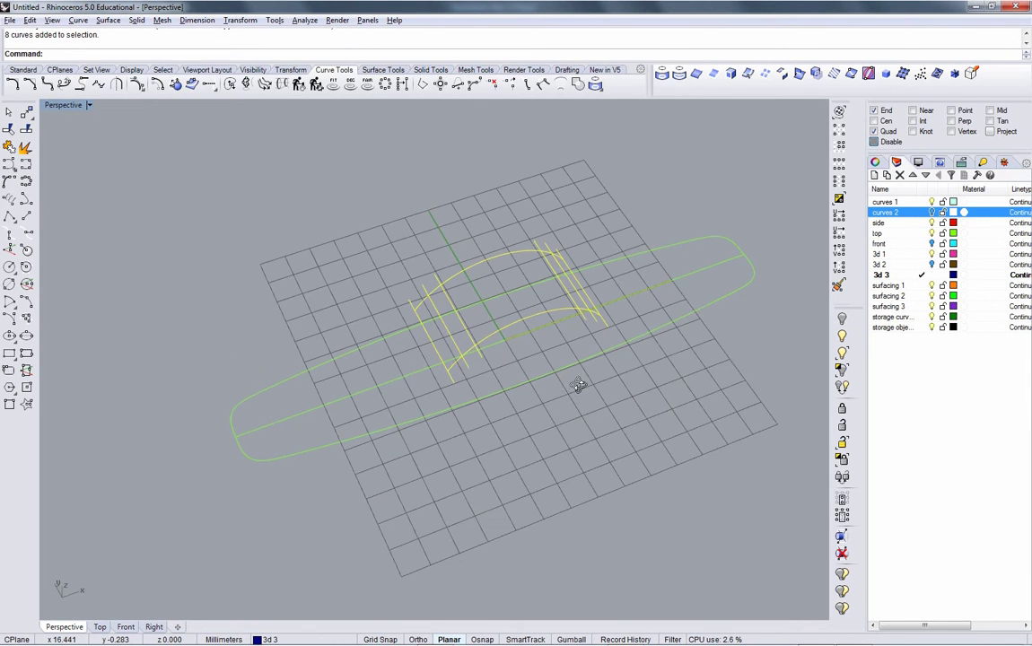
{"action": "left_click", "coordinate": [931, 212]}
{"action": "right_click_drag", "start_coordinate": [730, 216], "coordinate": [453, 399]}
{"action": "right_click_drag", "start_coordinate": [378, 391], "coordinate": [339, 330]}
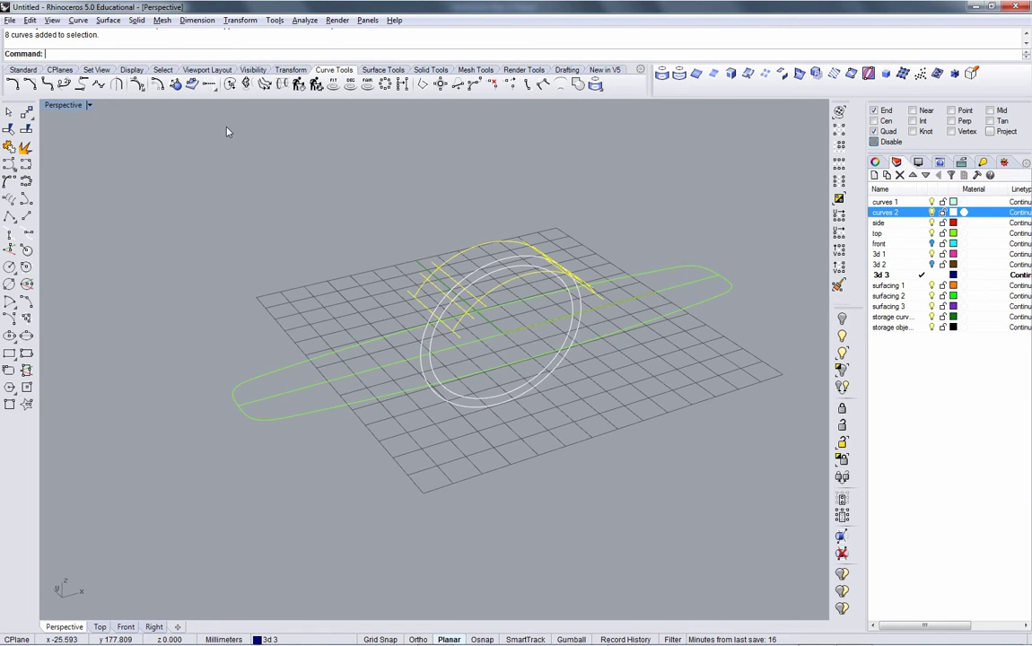
{"action": "left_click", "coordinate": [226, 21]}
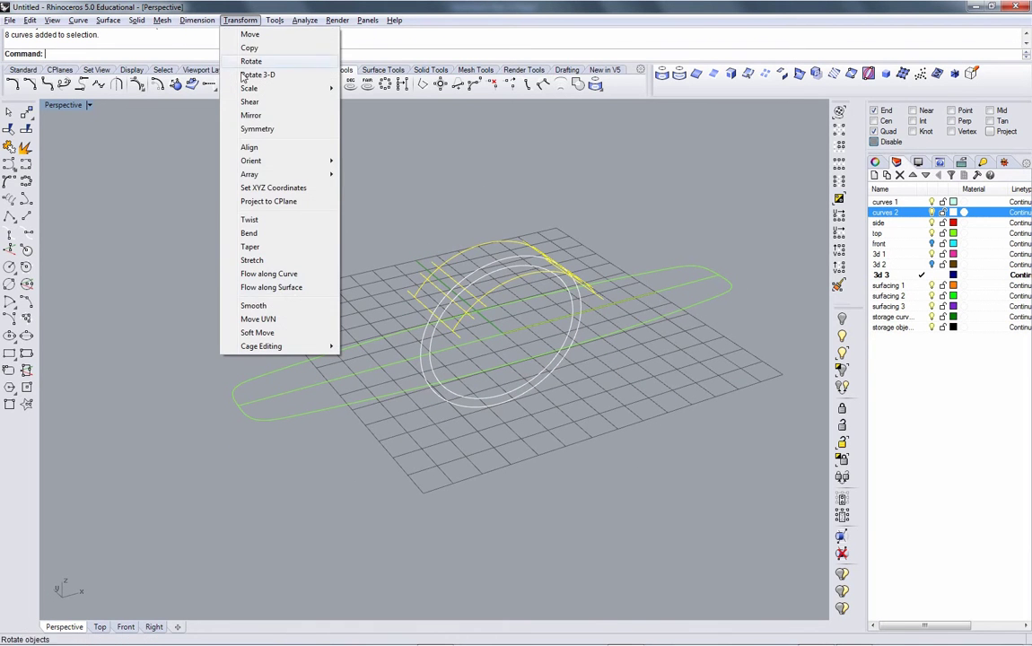
{"action": "left_click", "coordinate": [269, 274]}
{"action": "left_click", "coordinate": [494, 411]}
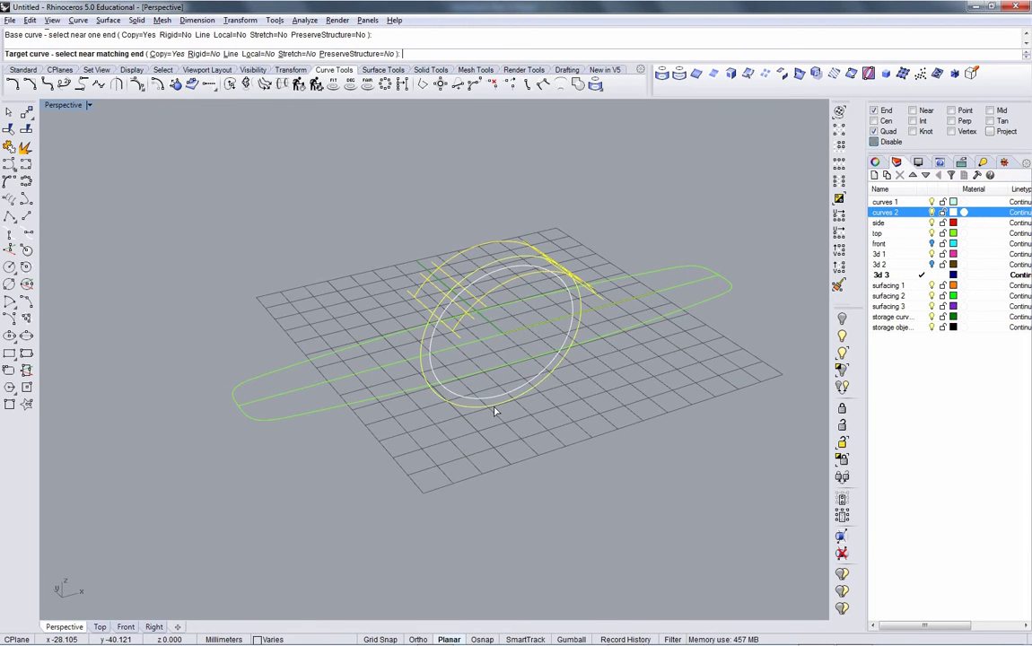
{"action": "left_click", "coordinate": [262, 407]}
{"action": "right_click_drag", "start_coordinate": [263, 408], "coordinate": [556, 359]}
Delete the original eight curves and hide the curves 2 layer.
{"action": "key", "text": "Delete"}
{"action": "left_click", "coordinate": [932, 212]}
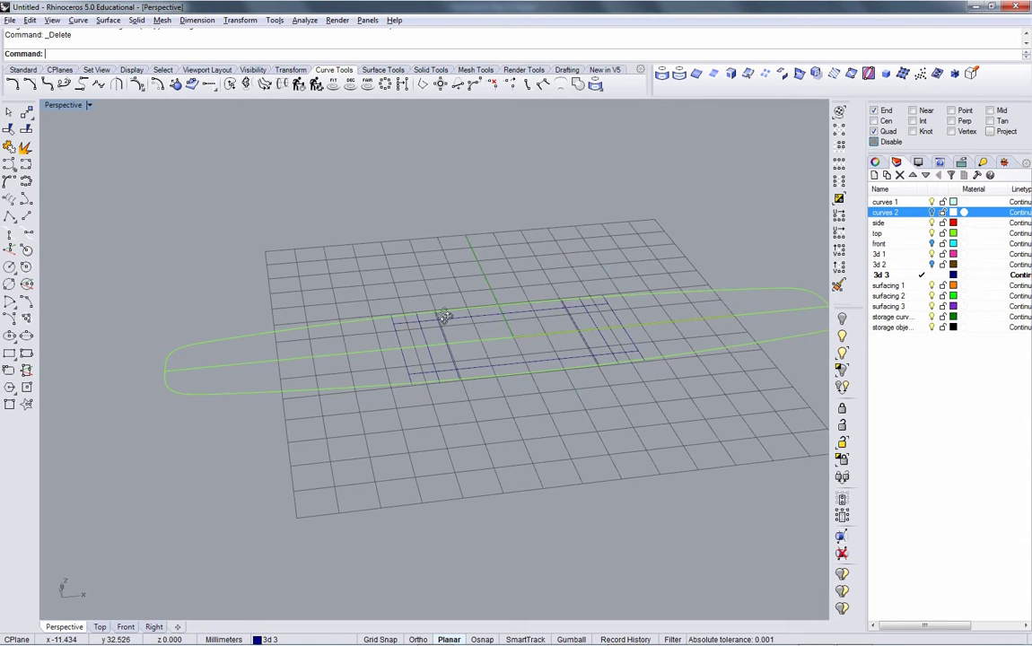
{"action": "right_click_drag", "start_coordinate": [442, 316], "coordinate": [374, 316]}
Move the eight flattened guide curves to the top layer.
{"action": "left_click_drag", "start_coordinate": [345, 247], "coordinate": [654, 484]}
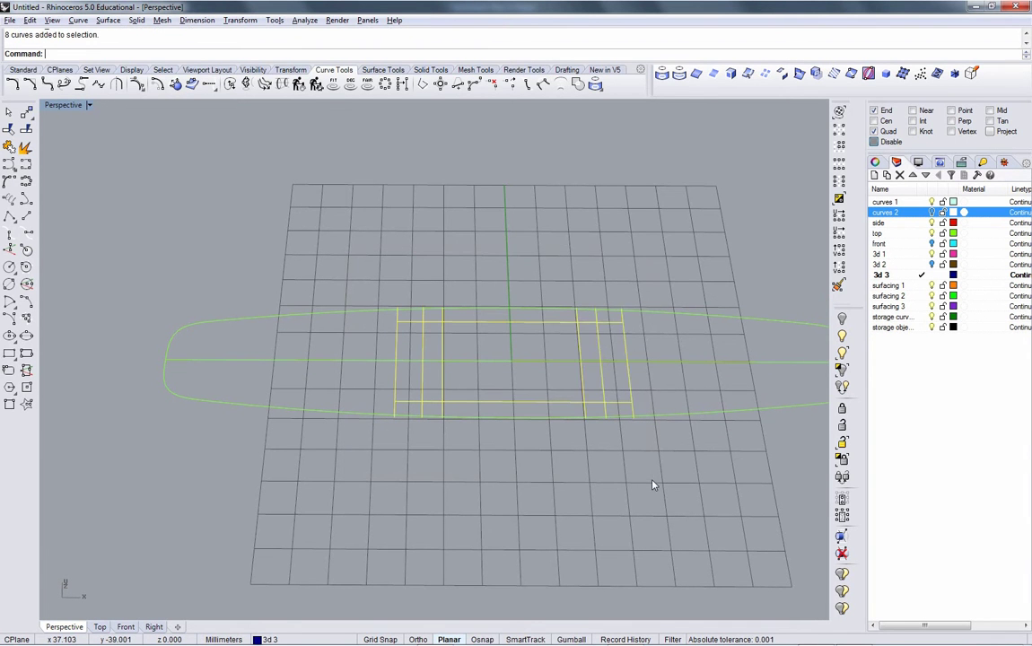
{"action": "key", "text": "Return"}
{"action": "left_click", "coordinate": [541, 296]}
{"action": "left_click", "coordinate": [588, 386]}
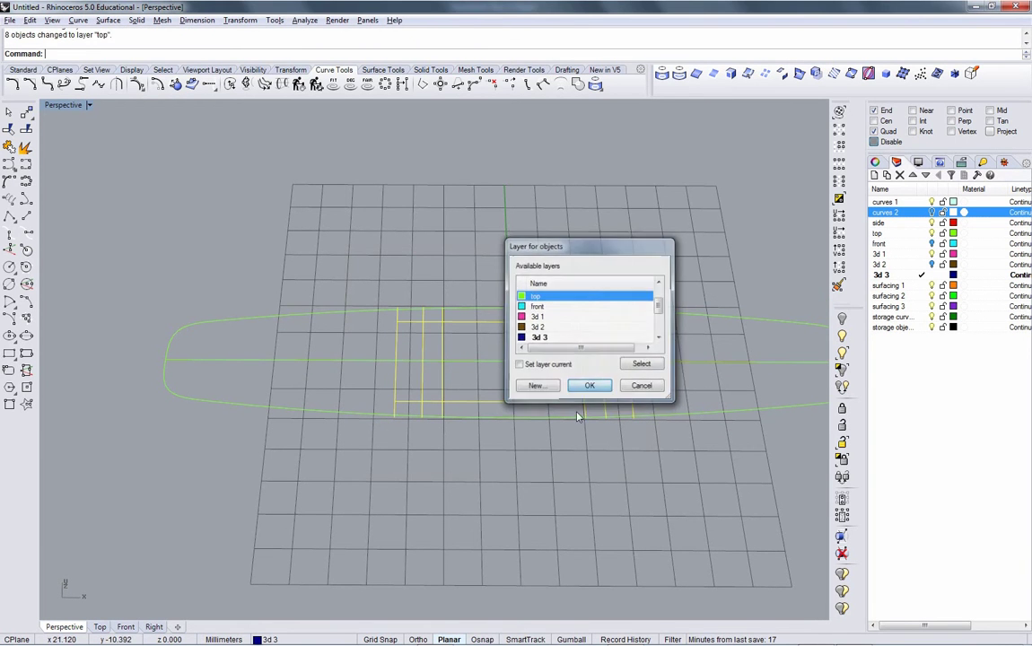
Check the cuff reference, make curves 1 current, and draw a small arc across the outline's front edge at the innermost negative-X guide line.
{"action": "mouse_move", "coordinate": [504, 394]}
{"action": "right_mouse_down"}
{"action": "mouse_move", "coordinate": [512, 465]}
{"action": "mouse_move", "coordinate": [544, 431]}
{"action": "mouse_move", "coordinate": [581, 417]}
{"action": "mouse_move", "coordinate": [528, 411]}
{"action": "mouse_move", "coordinate": [482, 359]}
{"action": "mouse_move", "coordinate": [509, 388]}
{"action": "mouse_move", "coordinate": [477, 454]}
{"action": "mouse_move", "coordinate": [454, 391]}
{"action": "mouse_move", "coordinate": [482, 377]}
{"action": "mouse_move", "coordinate": [468, 410]}
{"action": "mouse_move", "coordinate": [472, 380]}
{"action": "right_mouse_up"}
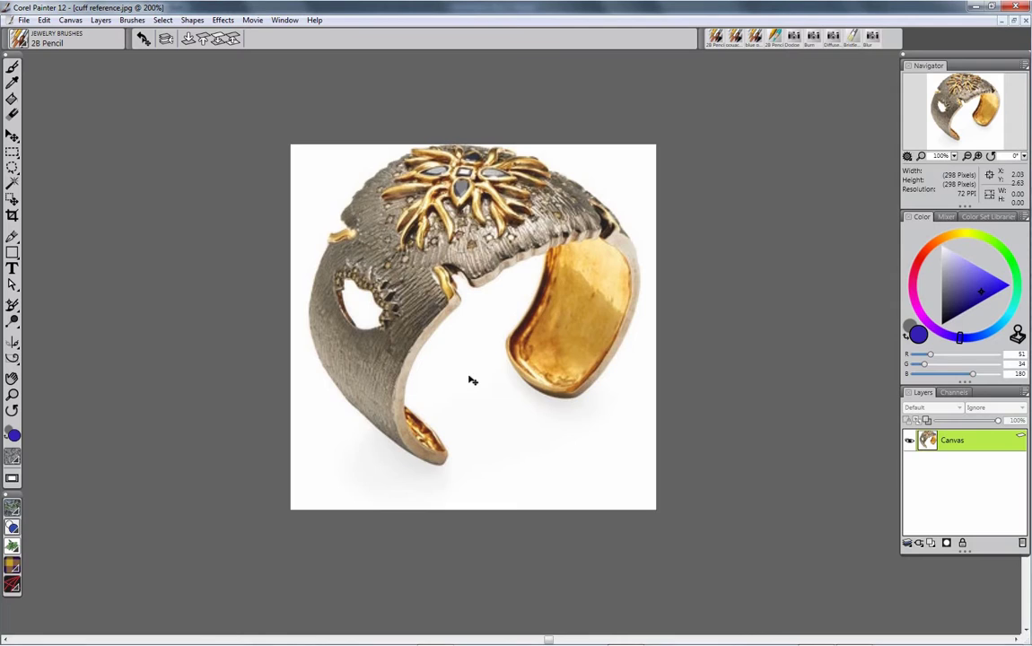
{"action": "key", "text": "alt+Tab"}
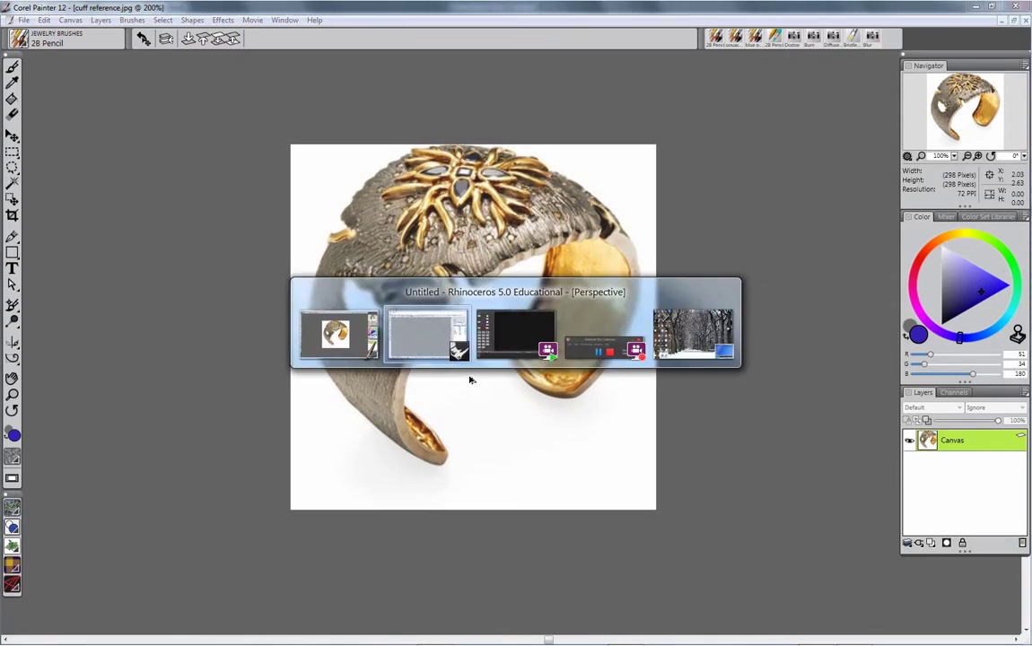
{"action": "mouse_move", "coordinate": [461, 403]}
{"action": "right_mouse_down"}
{"action": "mouse_move", "coordinate": [458, 426]}
{"action": "mouse_move", "coordinate": [444, 420]}
{"action": "right_mouse_up"}
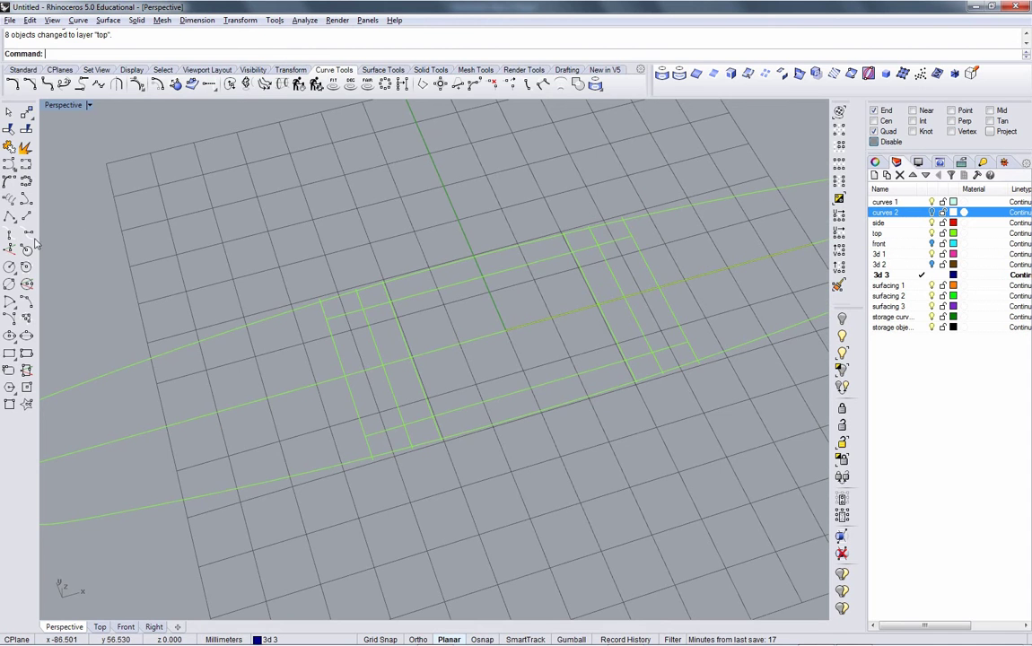
{"action": "left_click", "coordinate": [10, 285]}
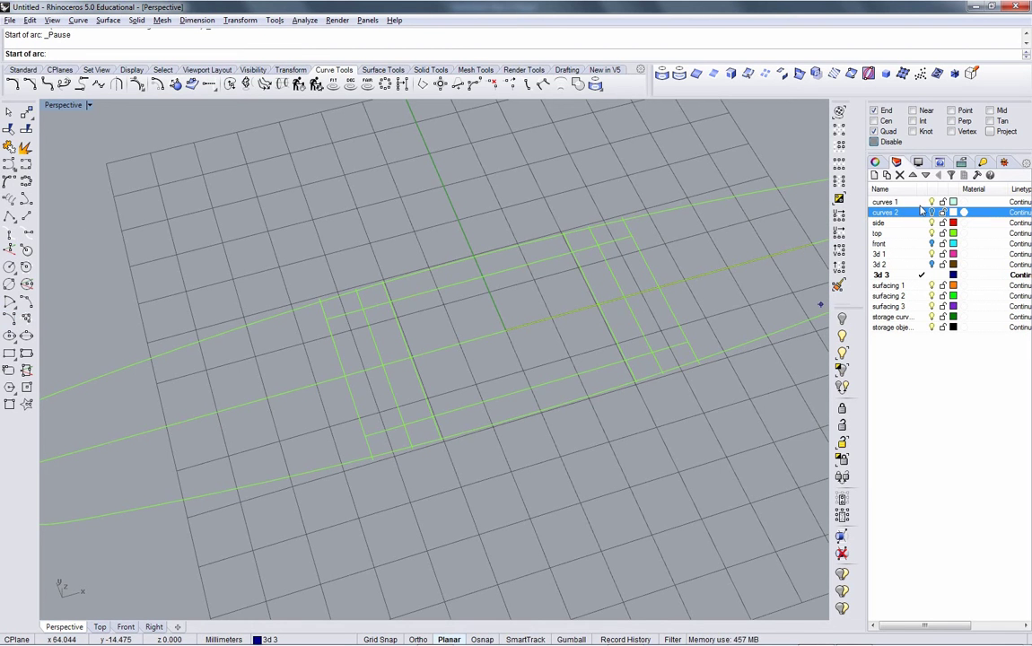
{"action": "left_click", "coordinate": [922, 203]}
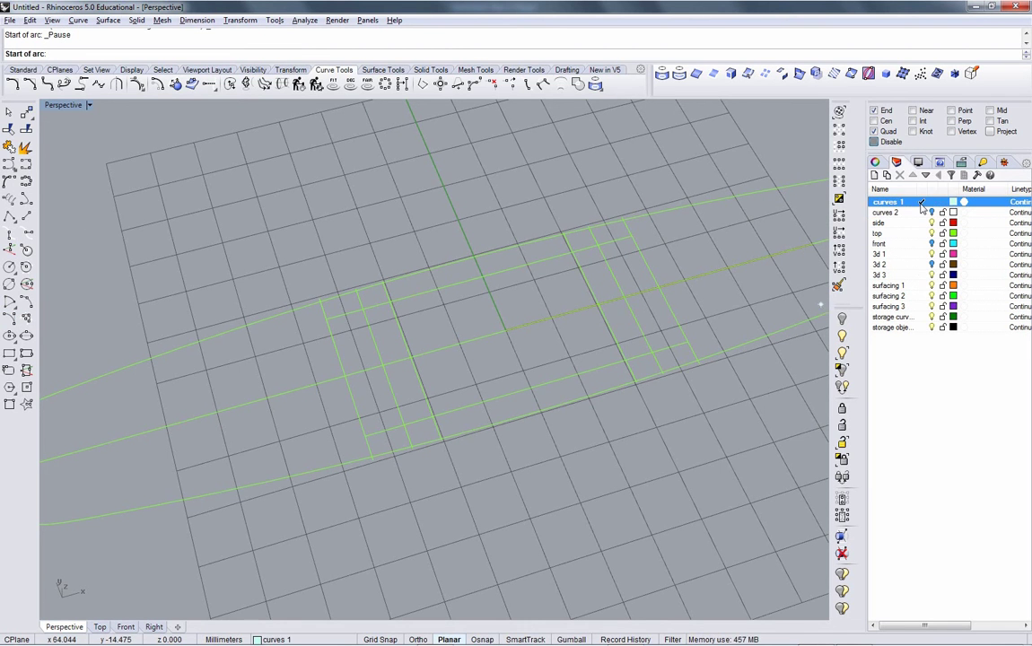
{"action": "left_click", "coordinate": [435, 453]}
{"action": "left_click", "coordinate": [442, 411]}
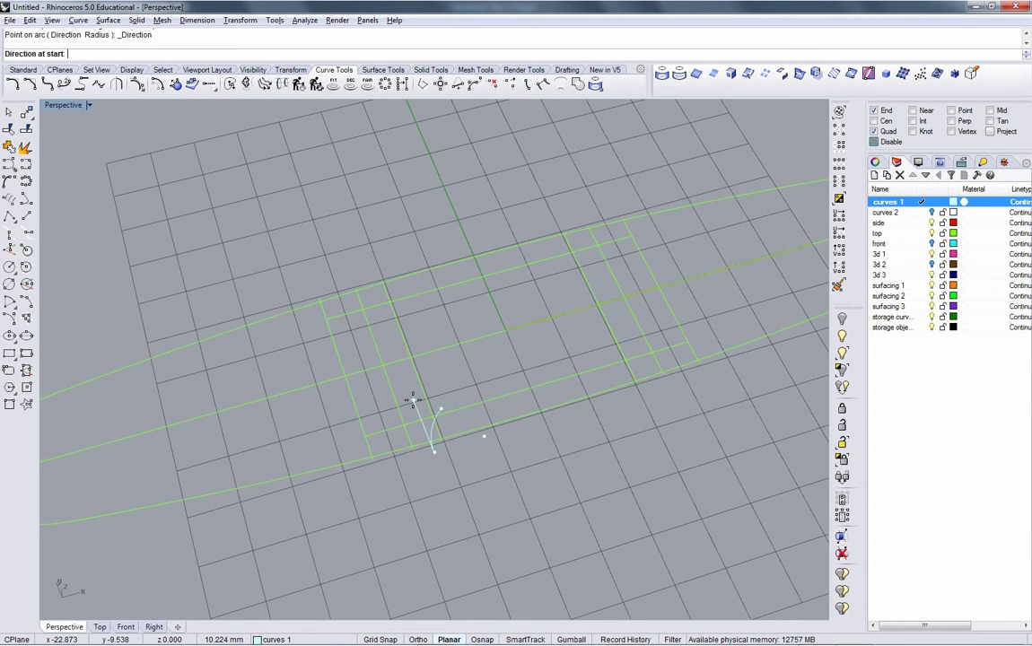
{"action": "left_click", "coordinate": [444, 431]}
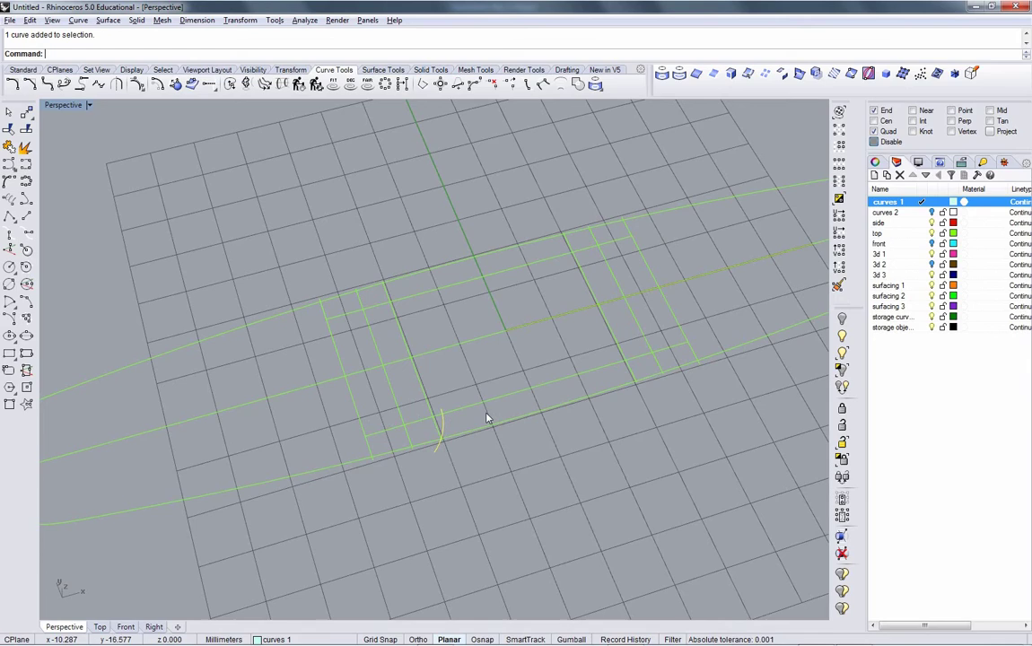
Rotate a copy of the small arc about 27° around its inner endpoint and join both arcs into one V-shaped notch curve.
{"action": "left_click", "coordinate": [290, 69]}
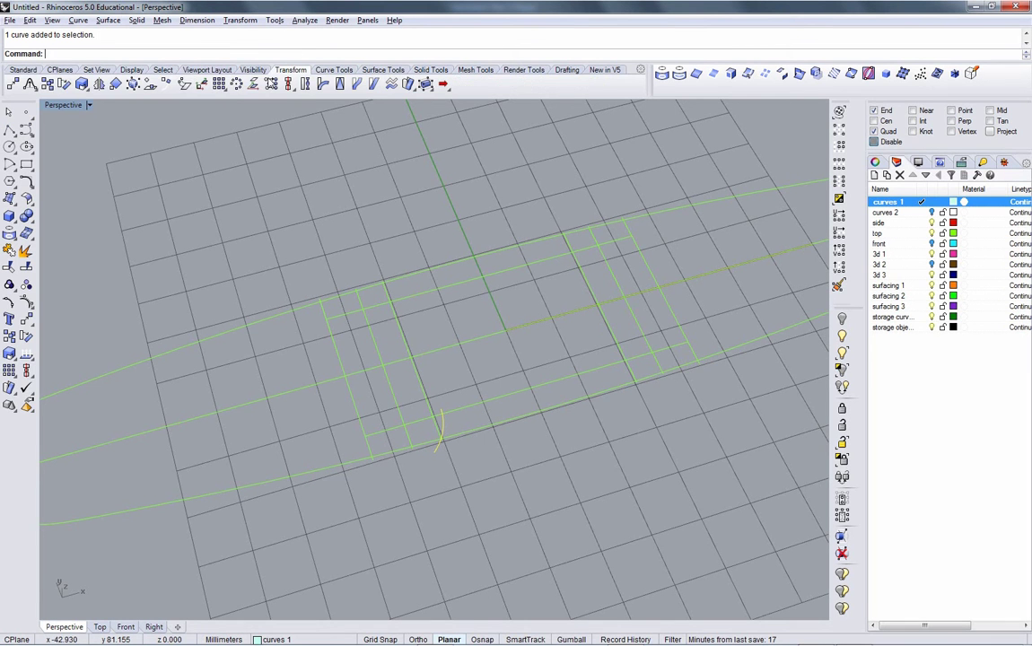
{"action": "left_click", "coordinate": [51, 83]}
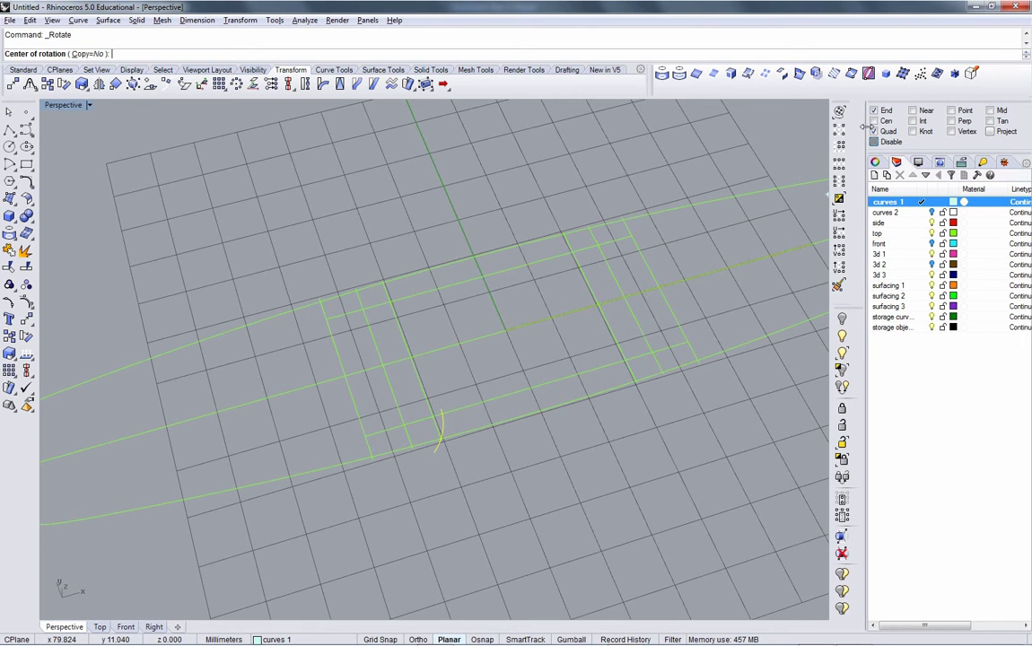
{"action": "left_click", "coordinate": [873, 141]}
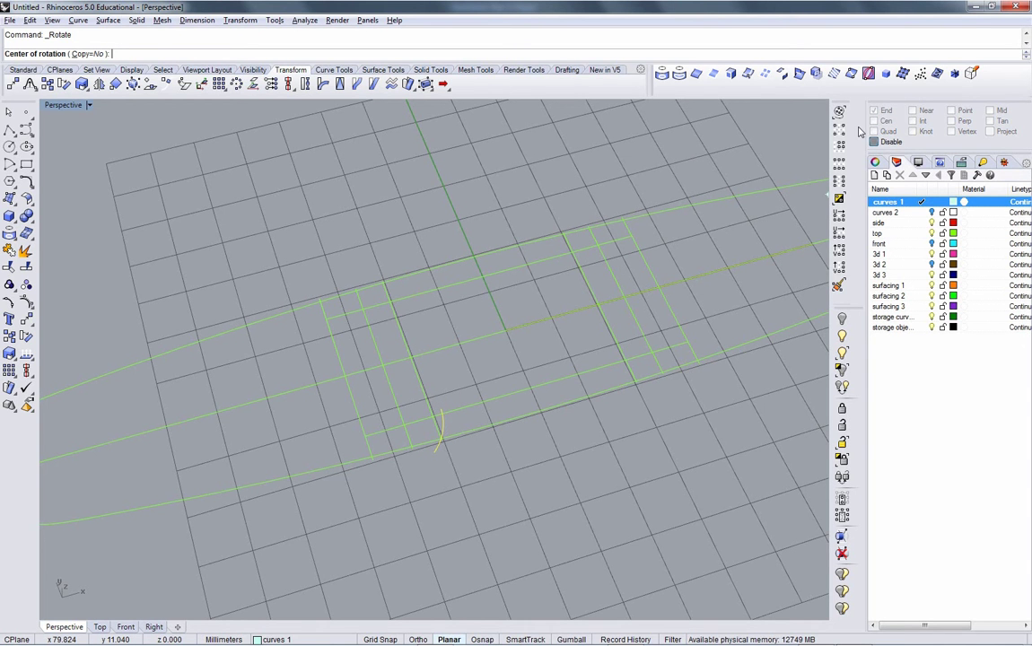
{"action": "key", "text": "F4"}
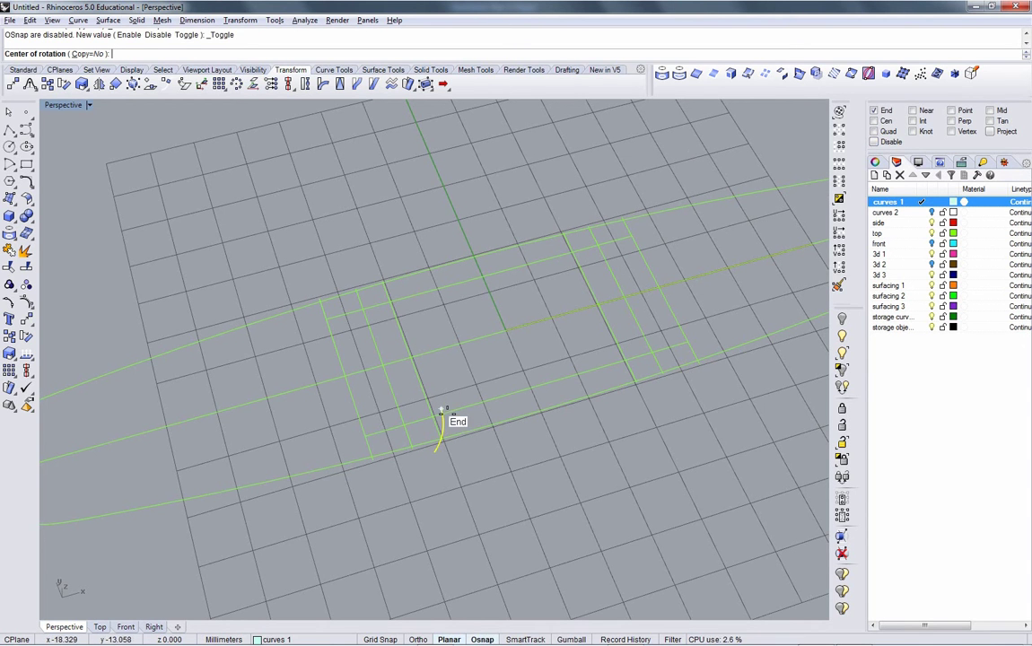
{"action": "left_click", "coordinate": [440, 409]}
{"action": "left_click", "coordinate": [129, 54]}
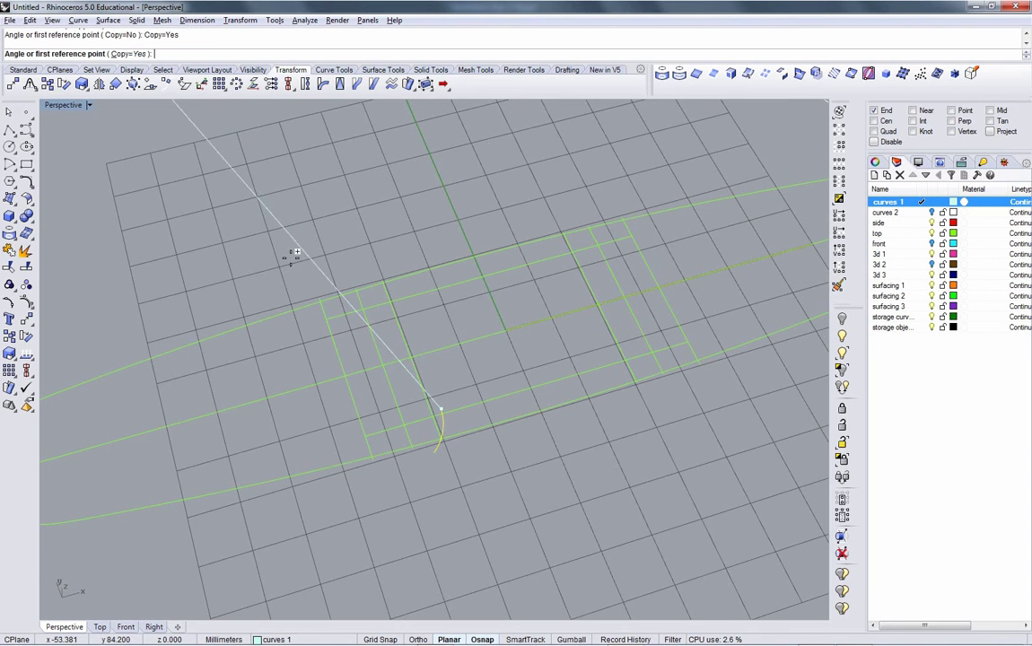
{"action": "left_click", "coordinate": [507, 516]}
{"action": "key", "text": "alt+Tab"}
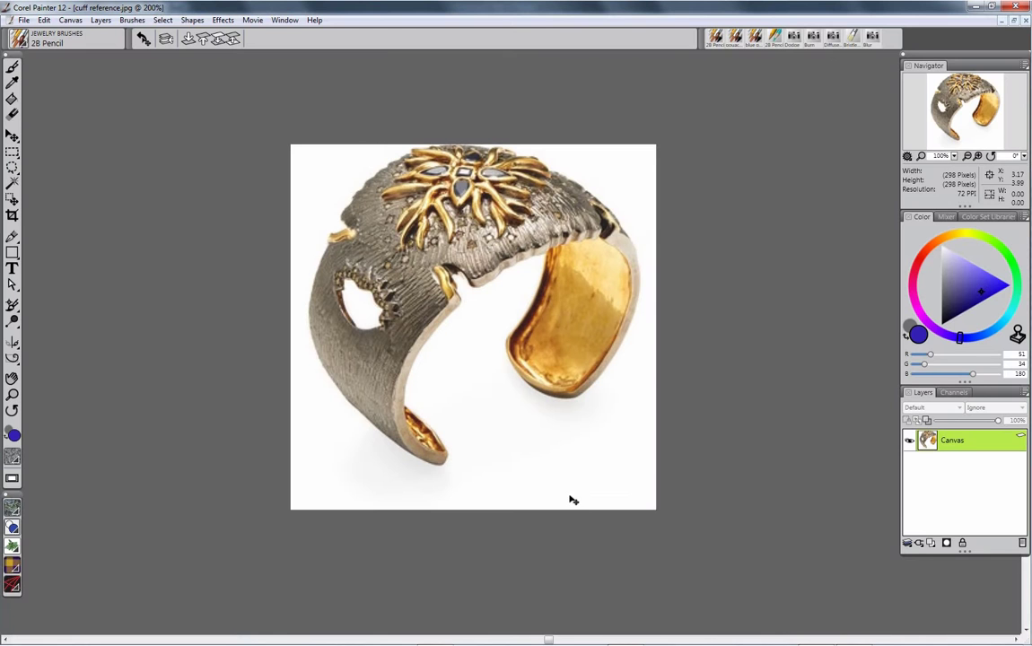
{"action": "key", "text": "alt+Tab"}
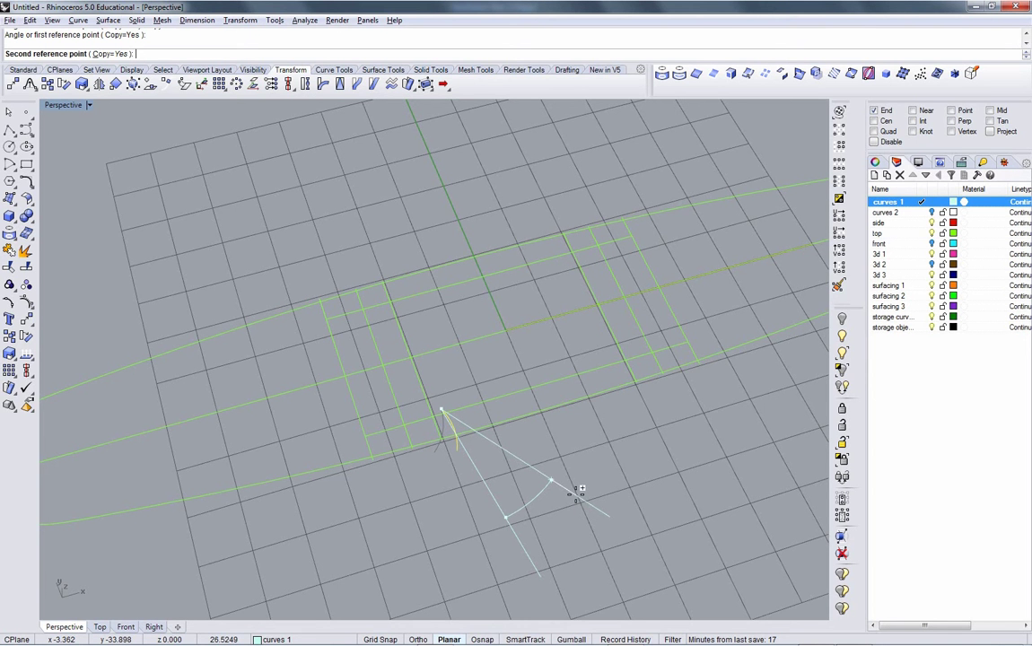
{"action": "left_click", "coordinate": [579, 490]}
{"action": "right_click", "coordinate": [537, 532]}
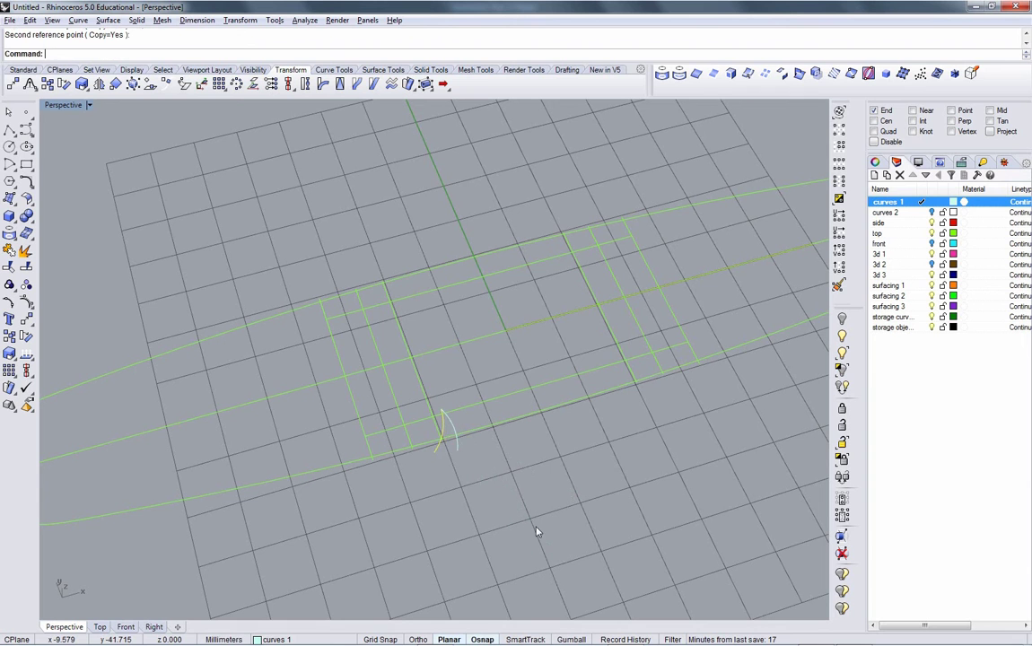
{"action": "left_click", "coordinate": [457, 437]}
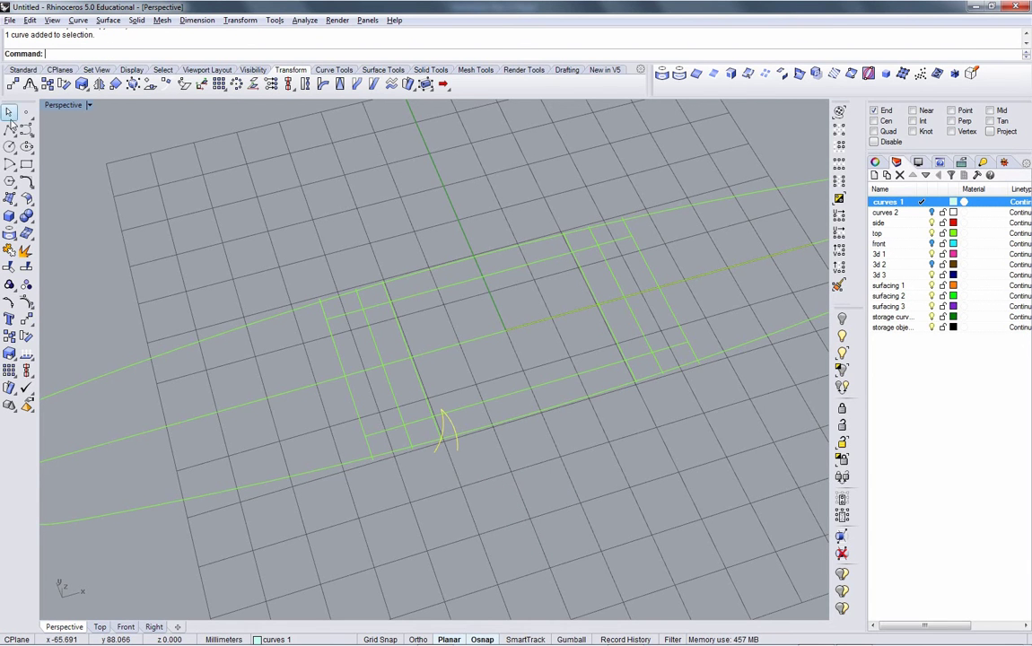
{"action": "left_click", "coordinate": [9, 252]}
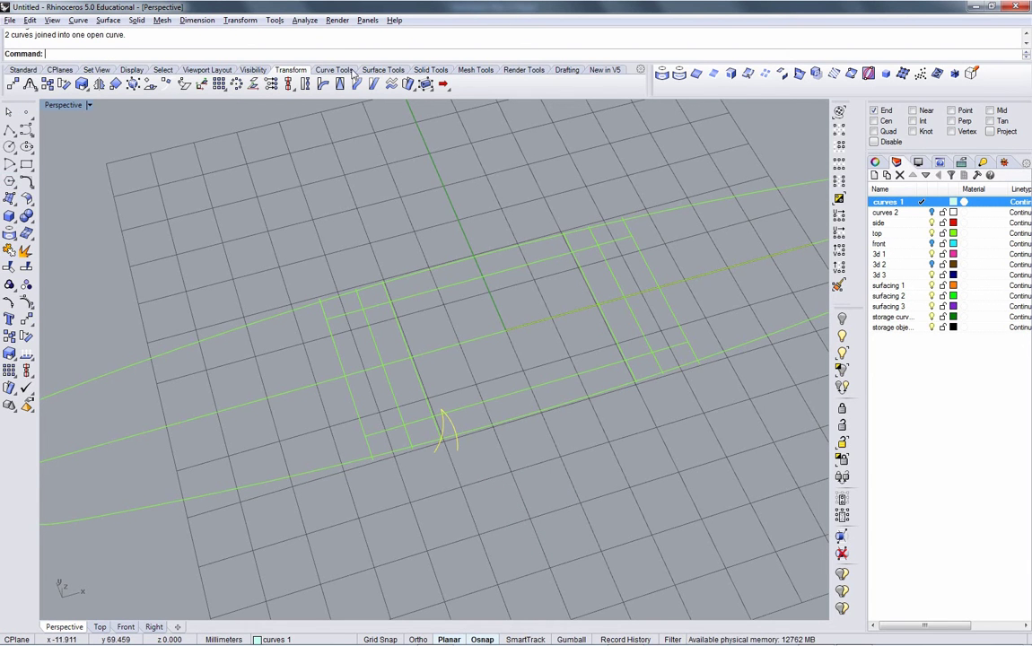
{"action": "left_click", "coordinate": [61, 85]}
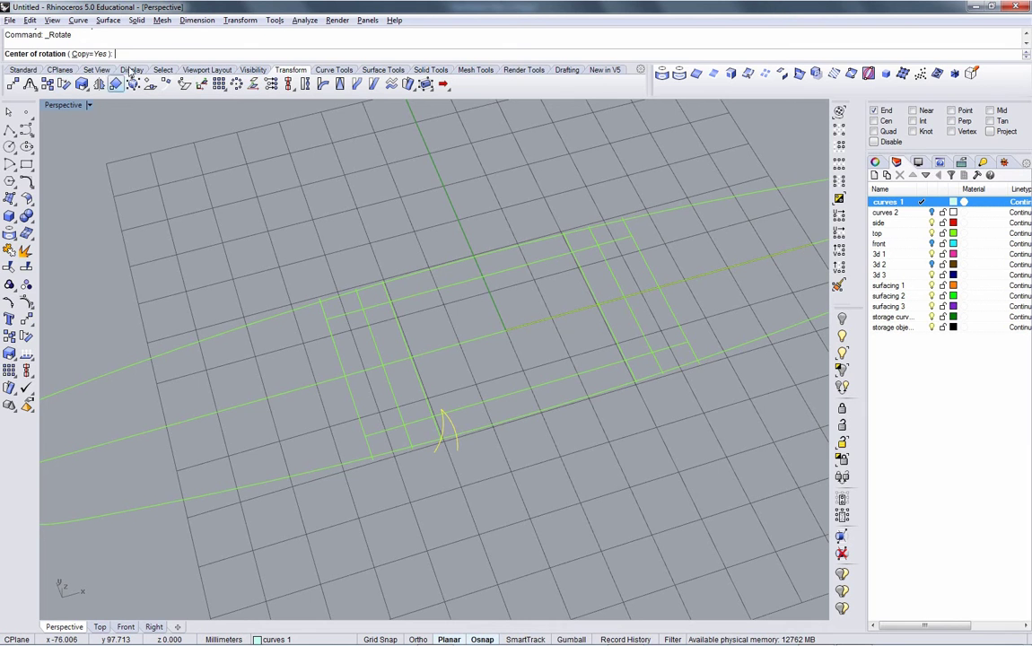
{"action": "left_click", "coordinate": [437, 404]}
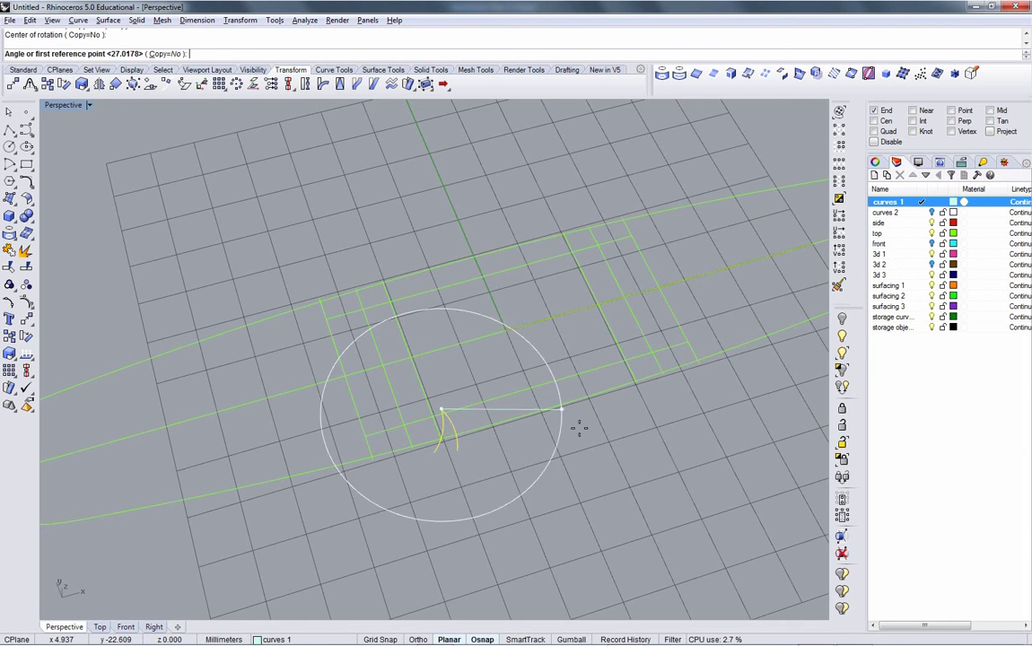
{"action": "key", "text": "Escape"}
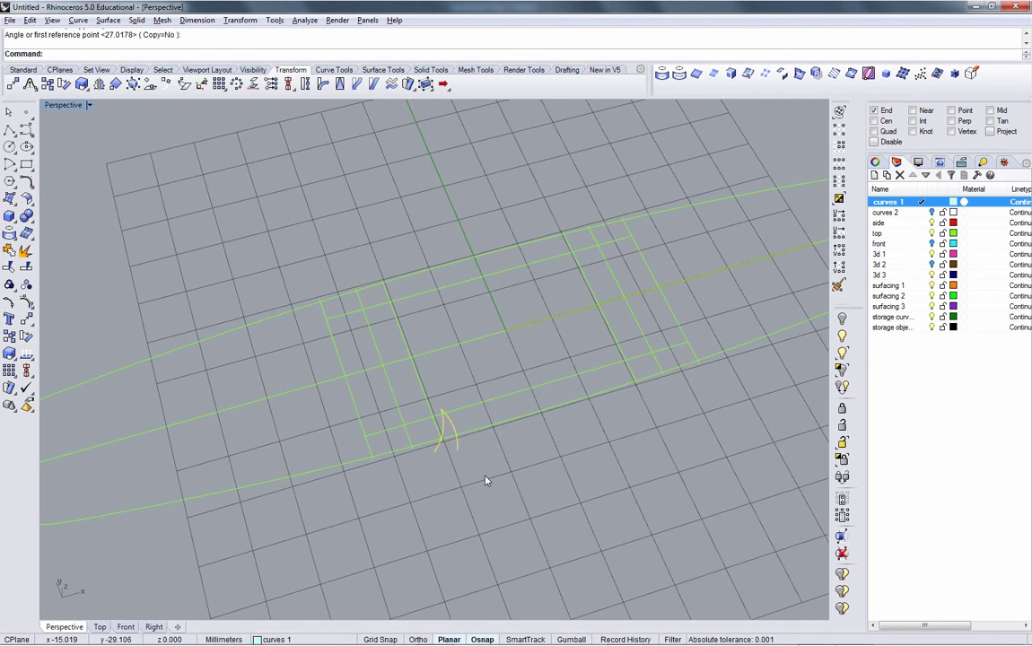
Move the joined notch curve about 2.5 mm so its tip lies on the innermost negative-X guide line at the front edge.
{"action": "right_click_drag", "start_coordinate": [486, 480], "coordinate": [514, 482]}
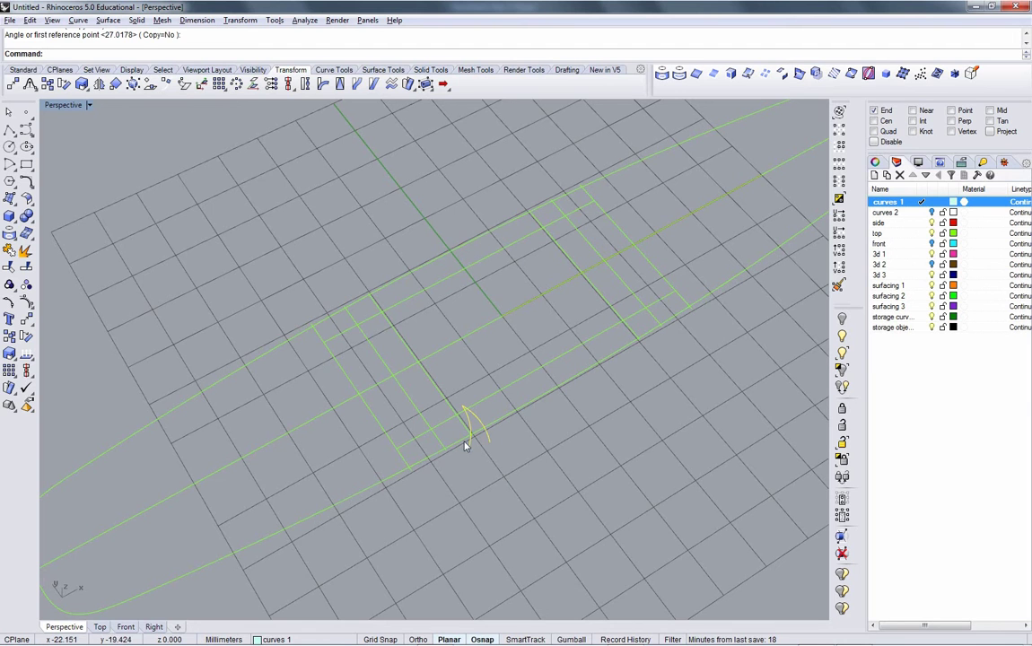
{"action": "left_click", "coordinate": [440, 396]}
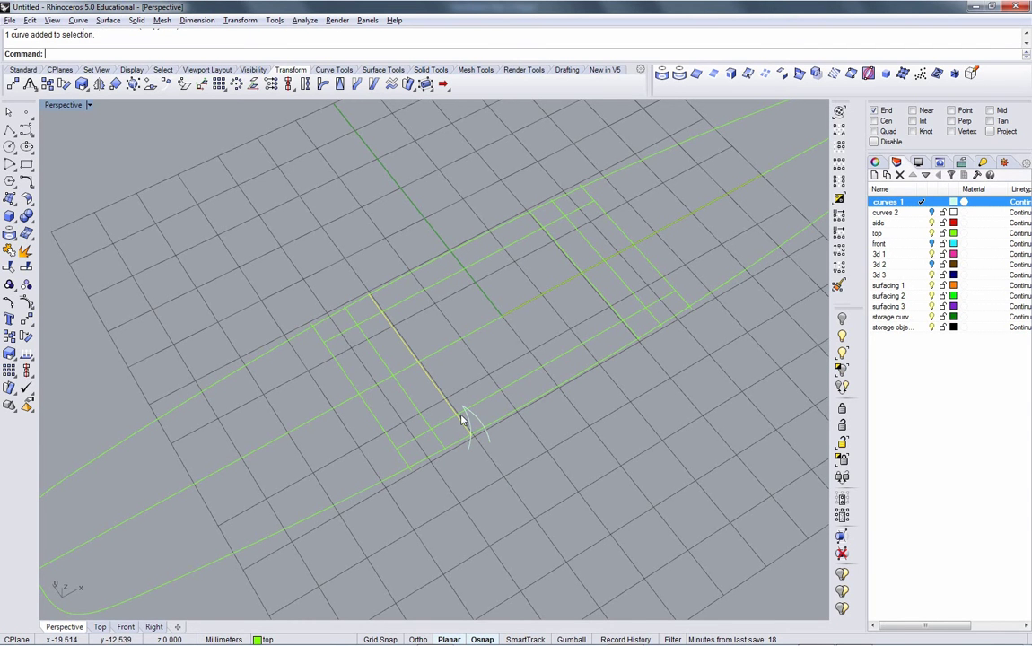
{"action": "left_click", "coordinate": [483, 426]}
{"action": "type", "text": "m"}
{"action": "key", "text": "Return"}
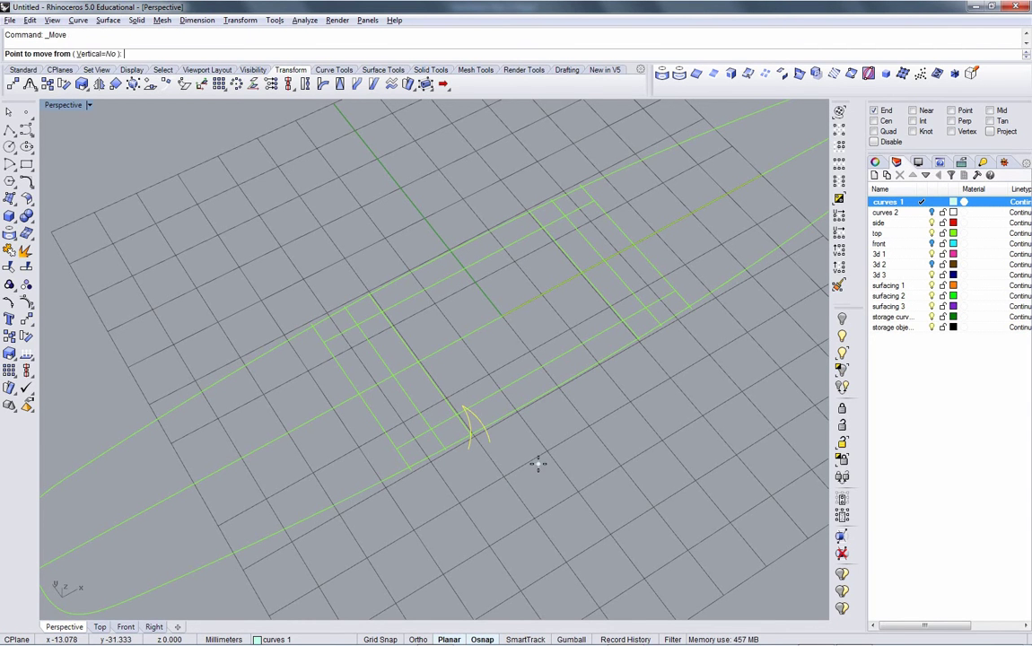
{"action": "left_click", "coordinate": [537, 462]}
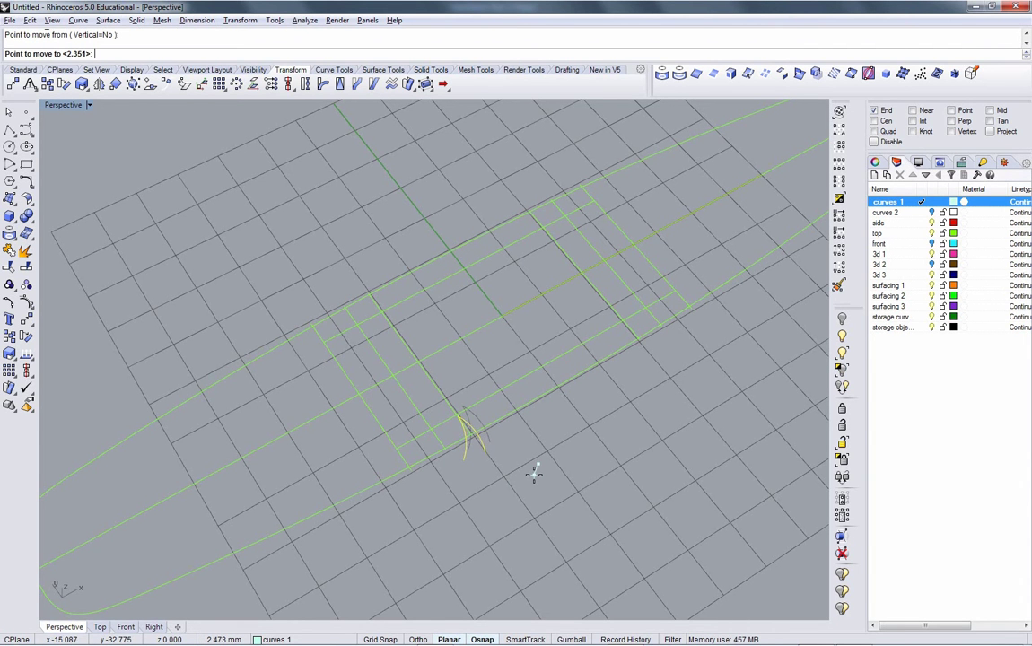
{"action": "left_click", "coordinate": [490, 414]}
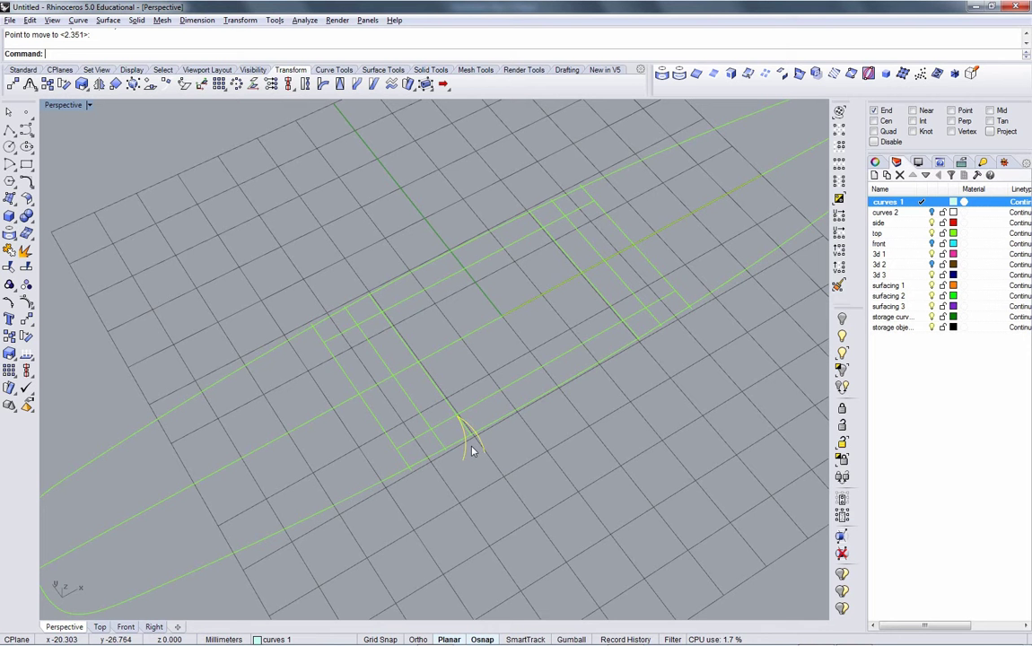
Turn on Record History and mirror the notch curve across the X axis through the origin (0) to the outline's back edge.
{"action": "scroll", "coordinate": [496, 395], "scroll_direction": "down", "scroll_amount": 2}
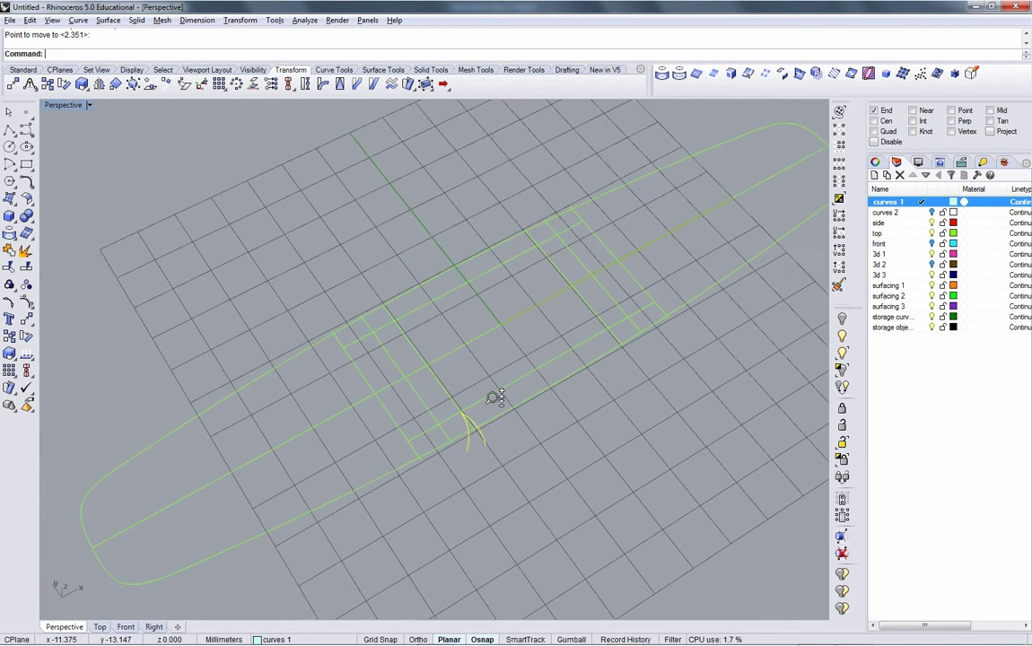
{"action": "left_click", "coordinate": [641, 640]}
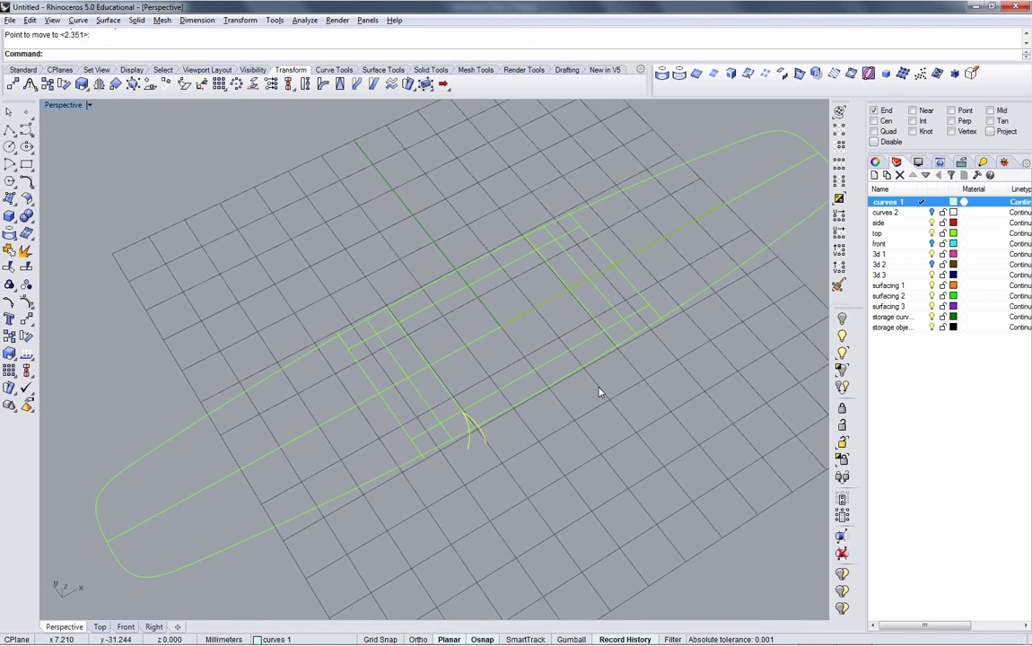
{"action": "type", "text": "mi"}
{"action": "key", "text": "Return"}
{"action": "type", "text": "0"}
{"action": "key", "text": "Return"}
{"action": "left_click", "coordinate": [393, 465], "text": "shift"}
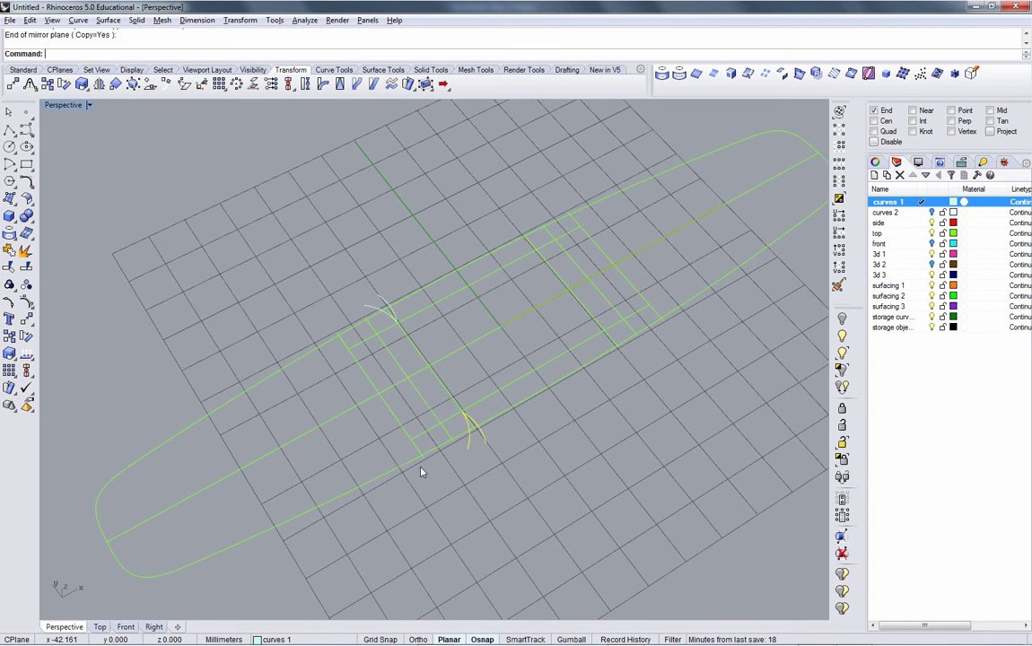
Check the cuff reference image and nudge the front notch curve slightly in place with its history-linked mirror copy.
{"action": "right_click_drag", "start_coordinate": [422, 473], "coordinate": [491, 466]}
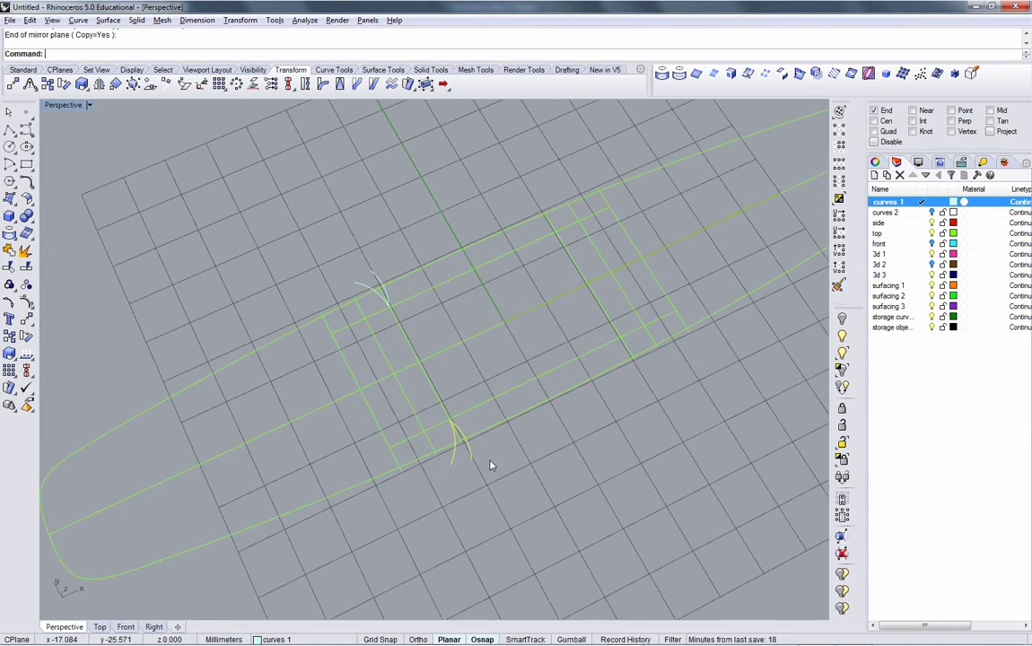
{"action": "key", "text": "alt+Tab"}
{"action": "key", "text": "alt+Tab"}
{"action": "type", "text": "m"}
{"action": "key", "text": "Return"}
{"action": "left_click", "coordinate": [528, 478]}
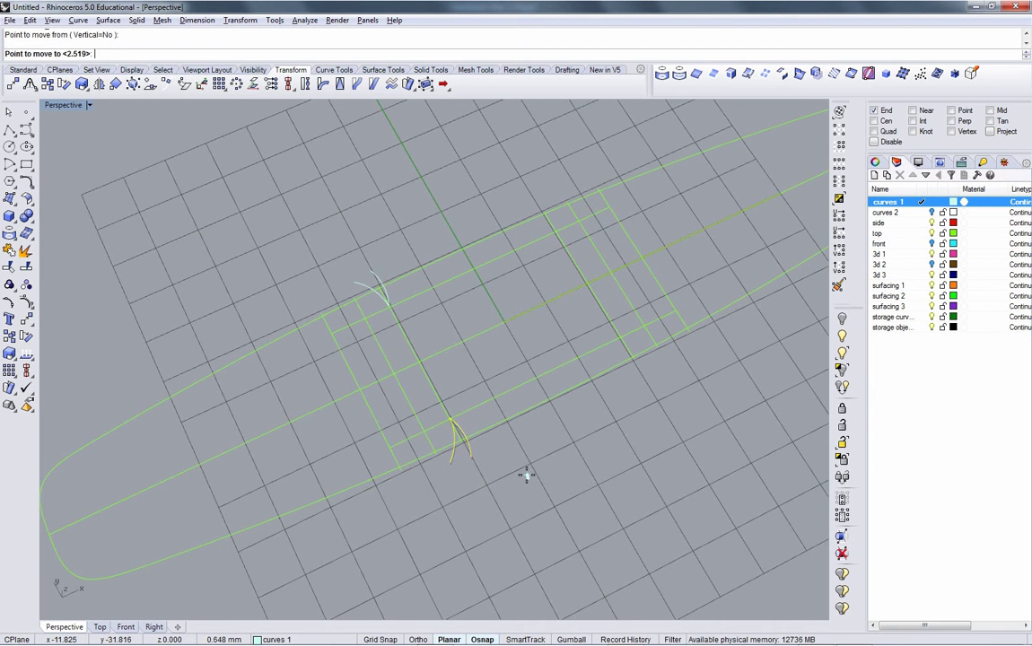
{"action": "left_click", "coordinate": [529, 478]}
{"action": "mouse_move", "coordinate": [530, 479]}
{"action": "right_mouse_down"}
{"action": "mouse_move", "coordinate": [530, 509]}
{"action": "mouse_move", "coordinate": [533, 483]}
{"action": "right_mouse_up"}
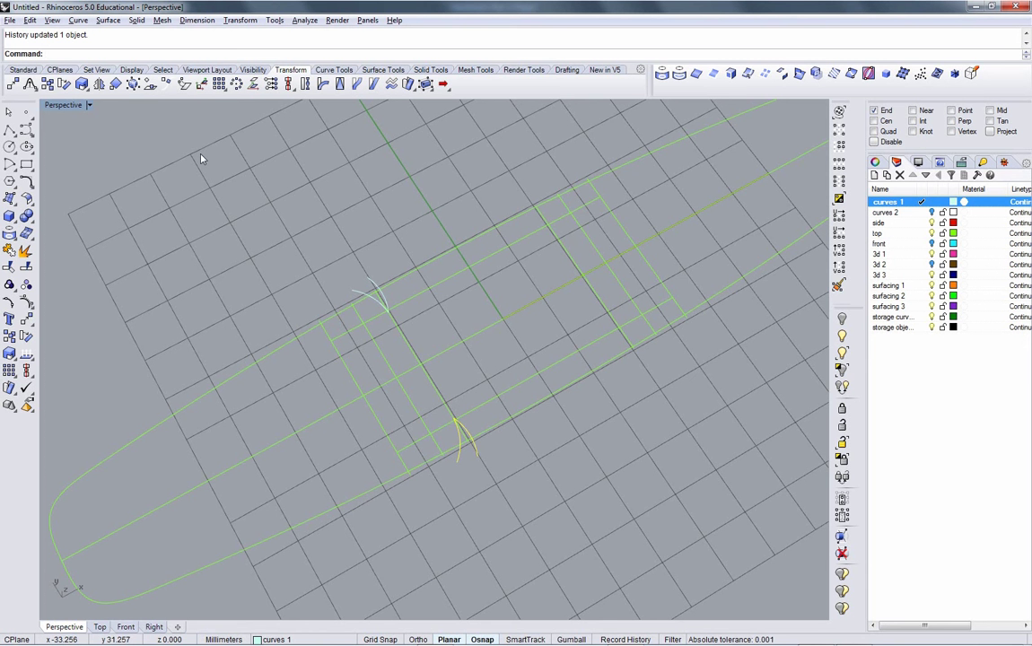
Scale the front notch curve uniformly from its inner tip by a factor of about 1.005.
{"action": "left_click", "coordinate": [80, 82]}
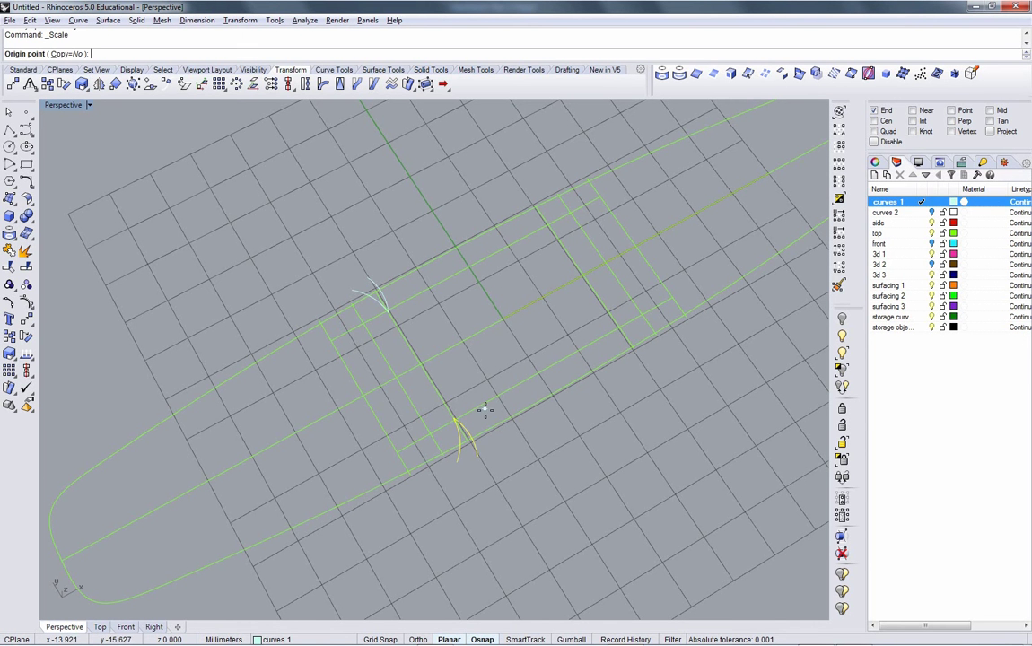
{"action": "left_click", "coordinate": [455, 420]}
{"action": "left_click", "coordinate": [581, 477]}
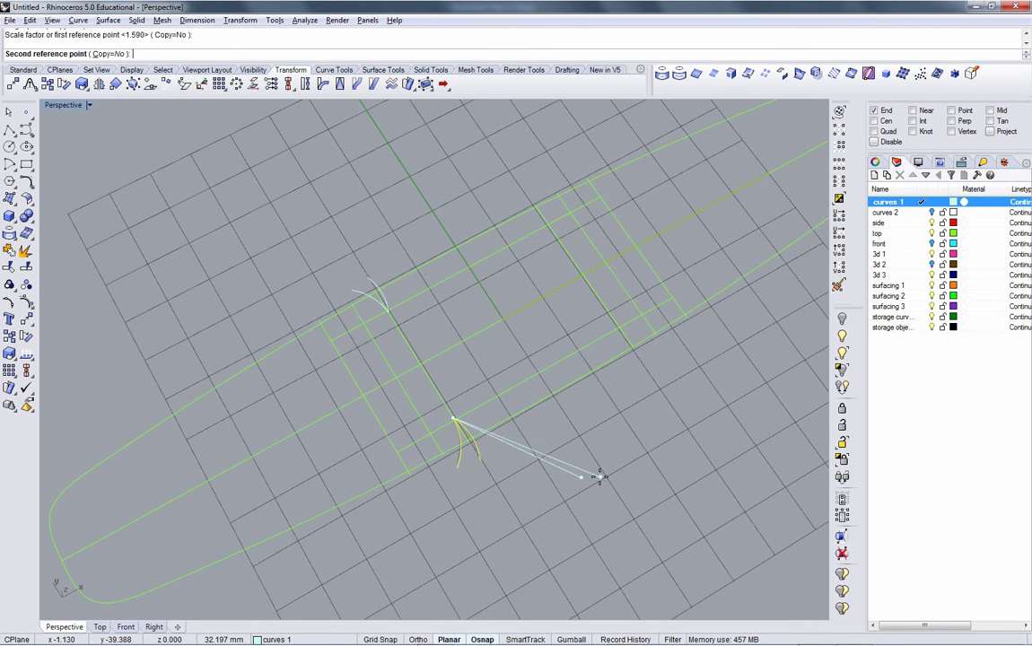
{"action": "left_click", "coordinate": [594, 481]}
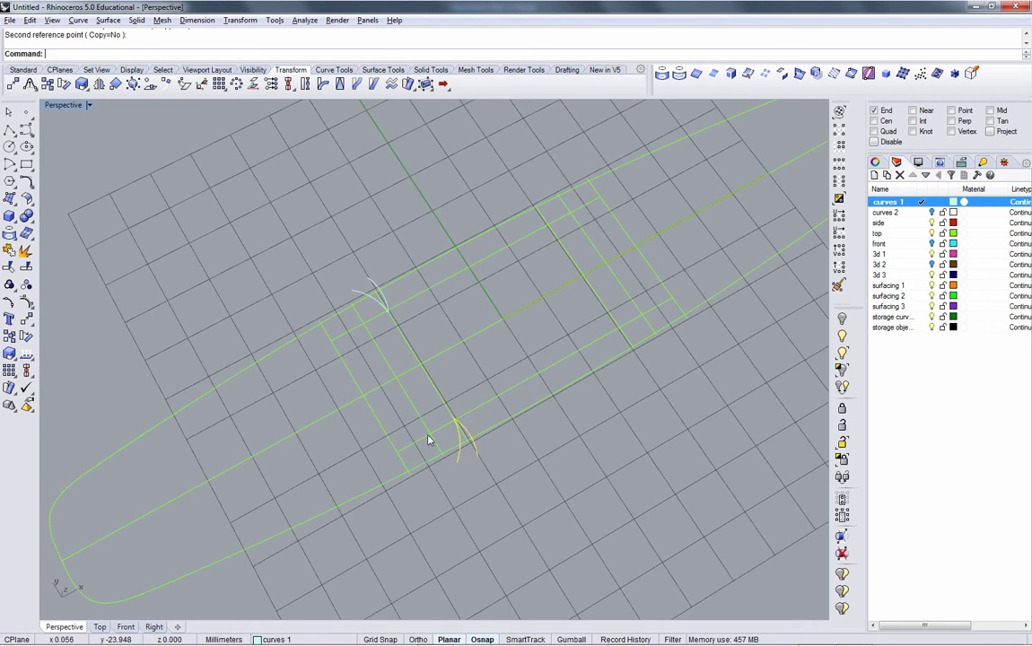
Widen the front notch curve slightly along X with a non-uniform scale from its tip, accepting a Y scale of 1.000.
{"action": "left_click", "coordinate": [82, 84]}
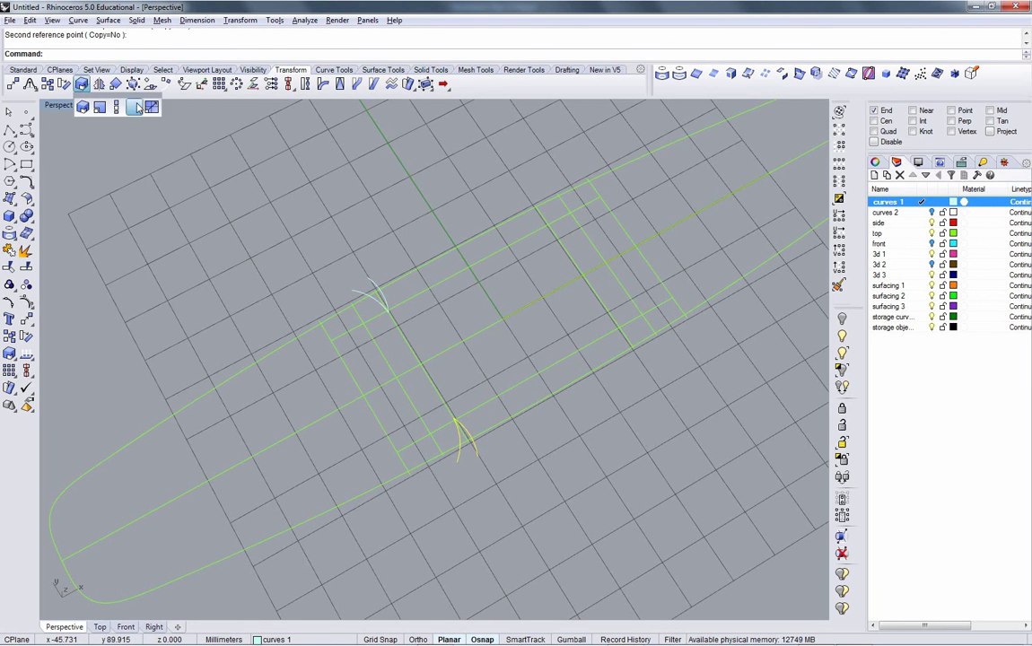
{"action": "left_click", "coordinate": [136, 107]}
{"action": "left_click", "coordinate": [453, 419]}
{"action": "left_click", "coordinate": [455, 417]}
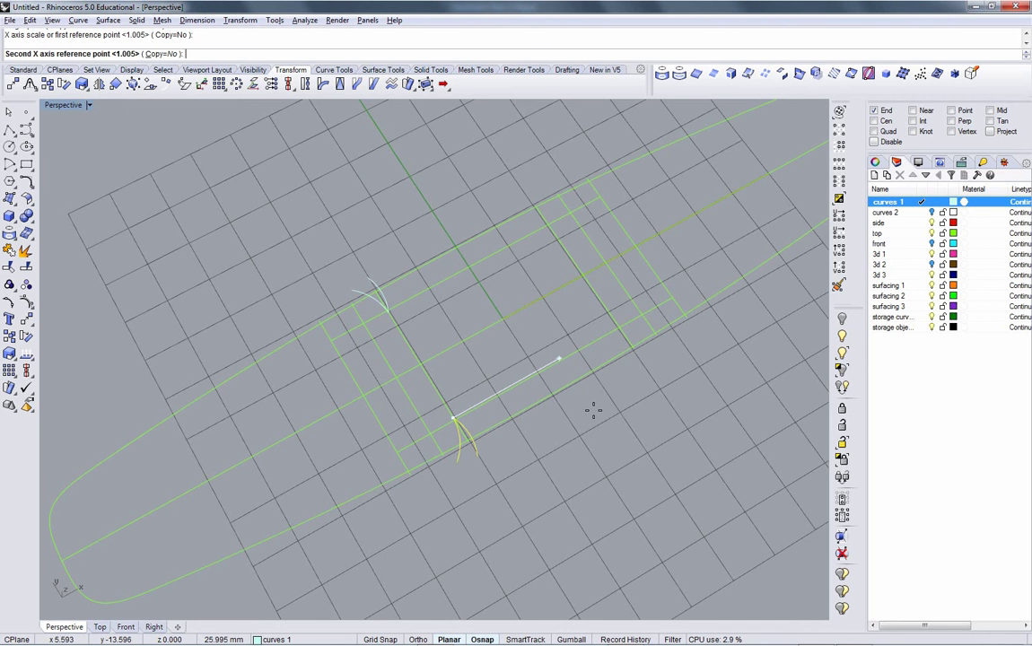
{"action": "left_click", "coordinate": [608, 408]}
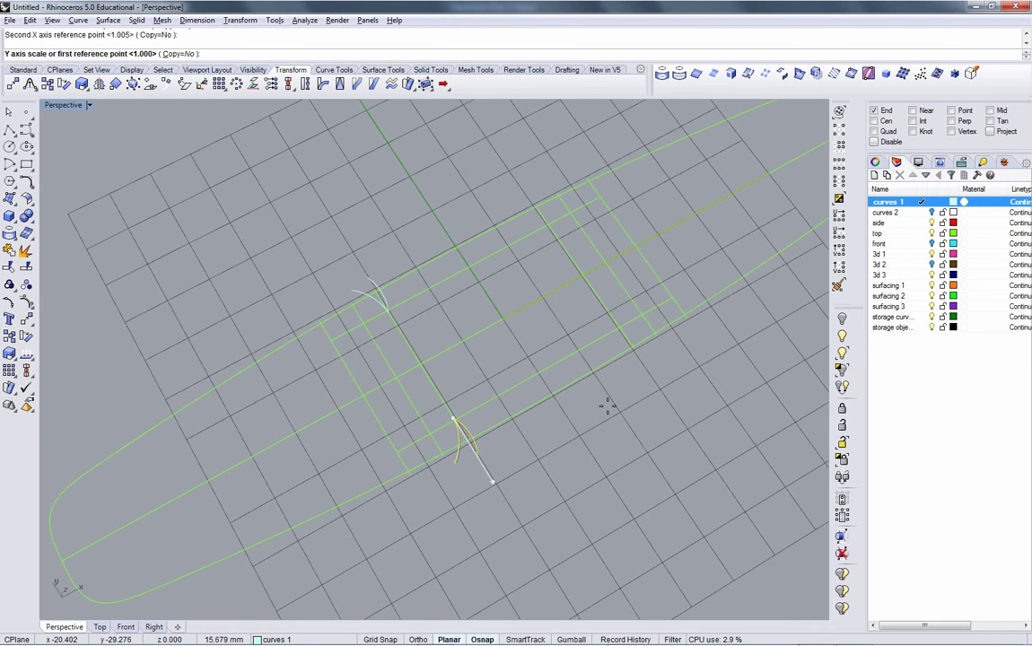
{"action": "key", "text": "Return"}
Compare with the cuff reference and mirror both notch curves across the Y axis through the origin (0) to the positive-X side.
{"action": "mouse_move", "coordinate": [560, 448]}
{"action": "right_mouse_down"}
{"action": "mouse_move", "coordinate": [585, 417]}
{"action": "mouse_move", "coordinate": [538, 486]}
{"action": "mouse_move", "coordinate": [520, 429]}
{"action": "mouse_move", "coordinate": [447, 374]}
{"action": "mouse_move", "coordinate": [407, 310]}
{"action": "right_mouse_up"}
{"action": "key", "text": "alt+Tab"}
{"action": "key", "text": "alt+Tab"}
{"action": "left_click", "coordinate": [395, 294], "text": "shift"}
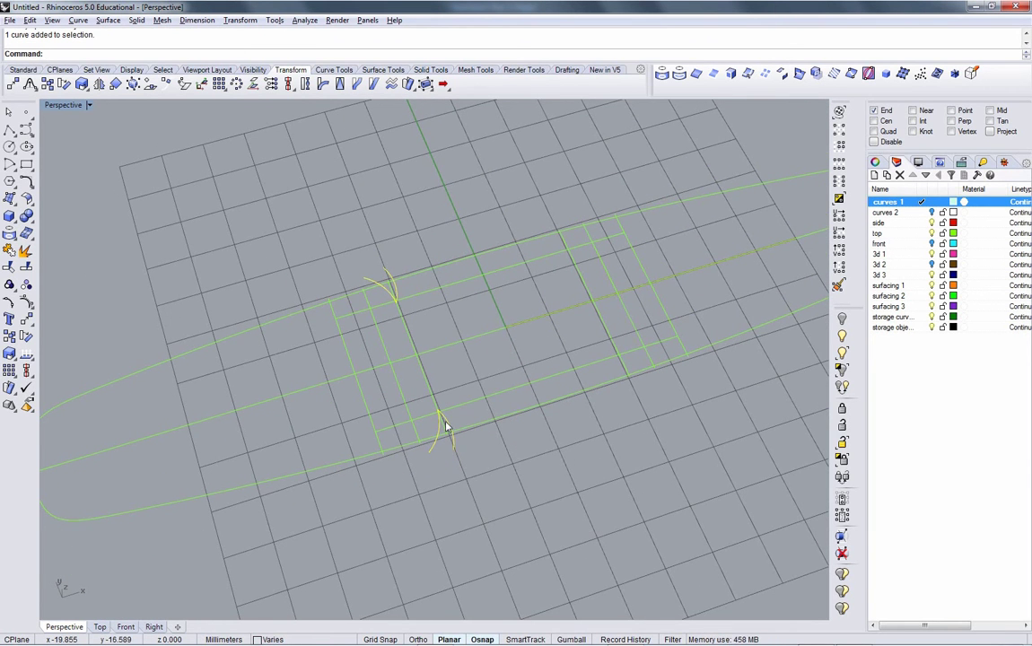
{"action": "right_click", "coordinate": [544, 352]}
{"action": "type", "text": "0"}
{"action": "key", "text": "Return"}
{"action": "left_click", "coordinate": [598, 507], "text": "shift"}
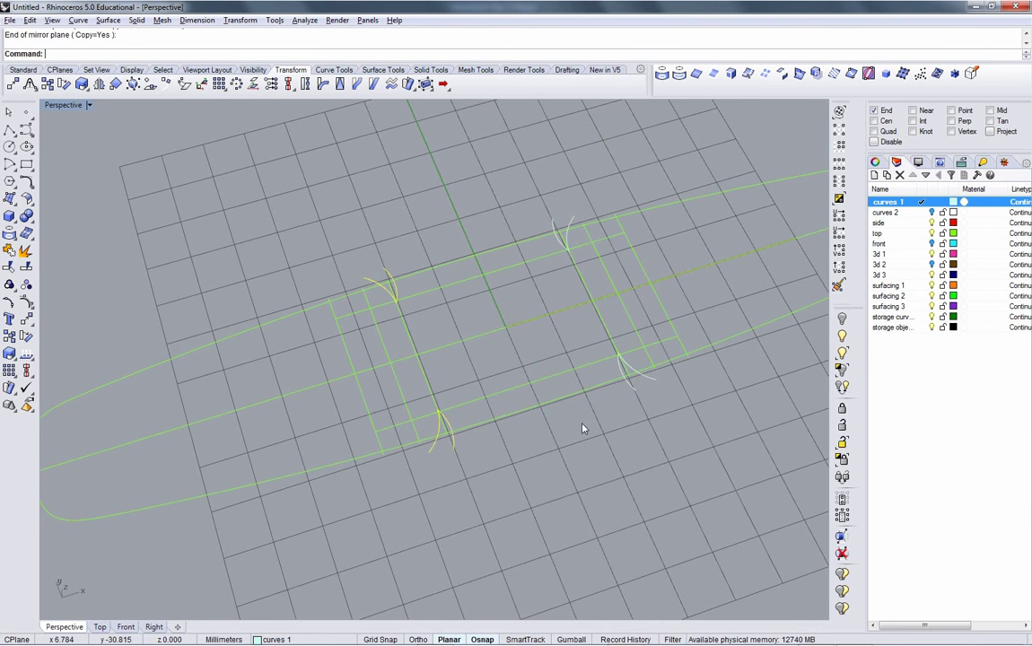
Trim the cuff outline and the four notch curves at their crossings, and join the remaining pieces into one closed outline.
{"action": "scroll", "coordinate": [584, 426], "scroll_direction": "down", "scroll_amount": 4}
{"action": "left_click", "coordinate": [552, 415]}
{"action": "scroll", "coordinate": [541, 397], "scroll_direction": "up", "scroll_amount": 5}
{"action": "right_click_drag", "start_coordinate": [541, 380], "coordinate": [492, 376], "text": "shift"}
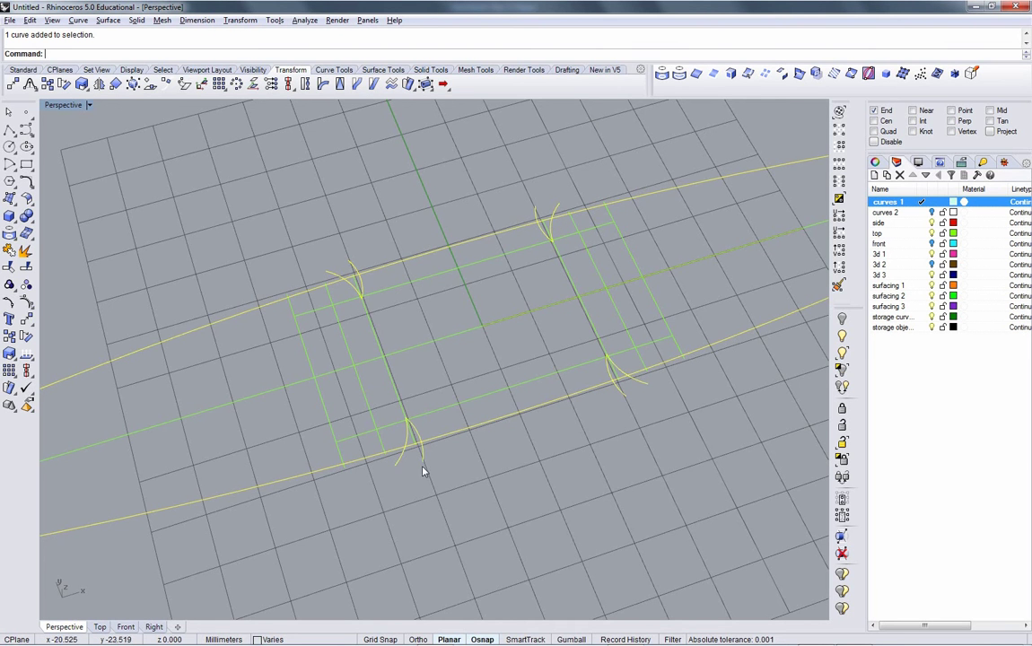
{"action": "right_click_drag", "start_coordinate": [427, 468], "coordinate": [381, 417]}
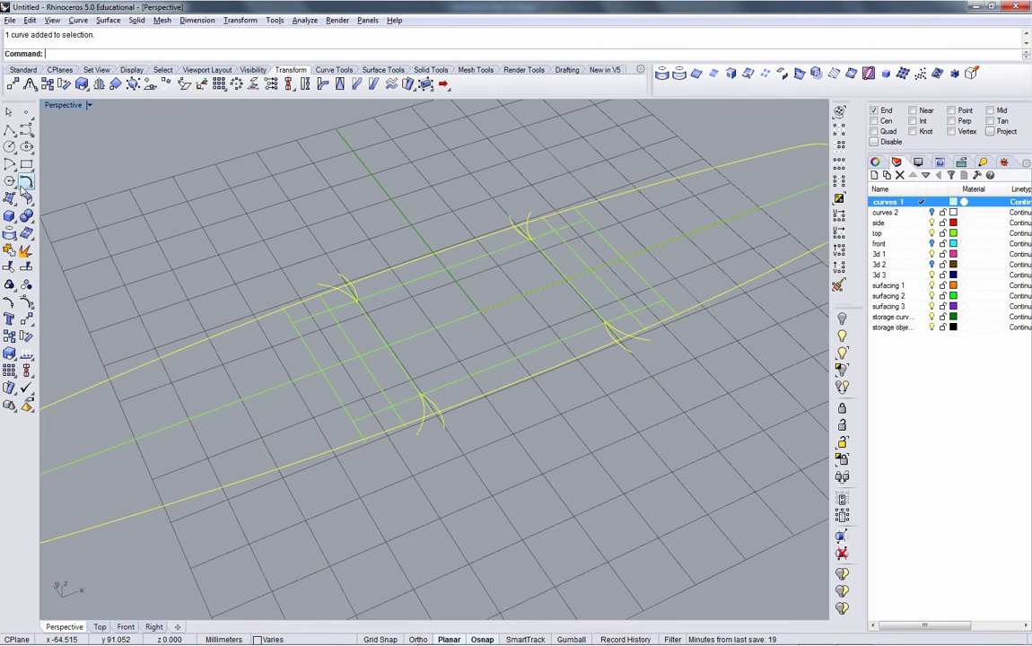
{"action": "left_click", "coordinate": [8, 267]}
{"action": "left_click", "coordinate": [431, 422]}
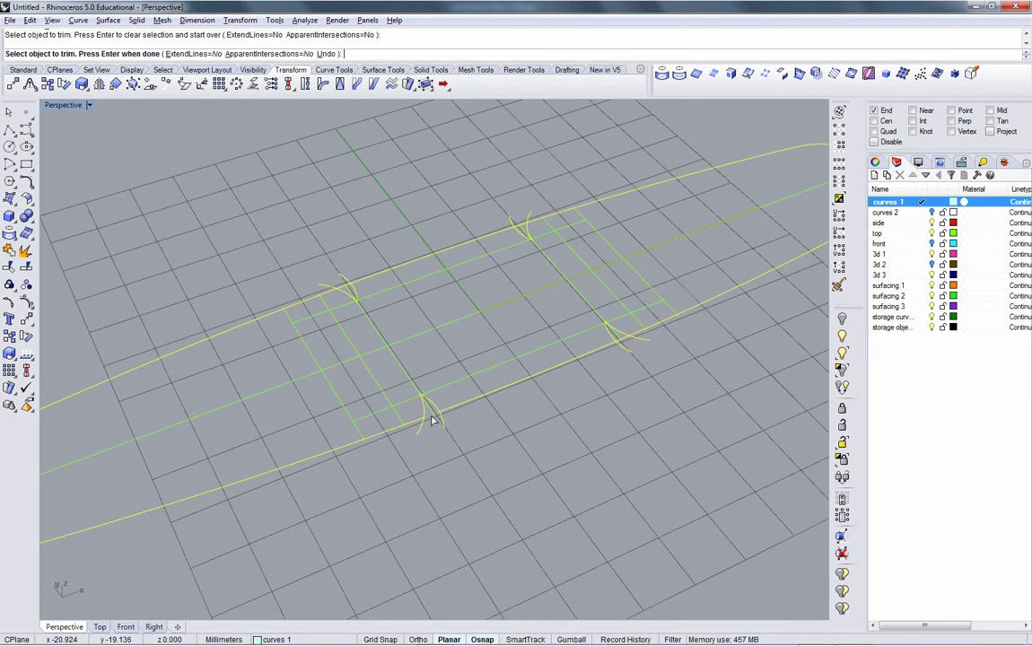
{"action": "left_click", "coordinate": [629, 341]}
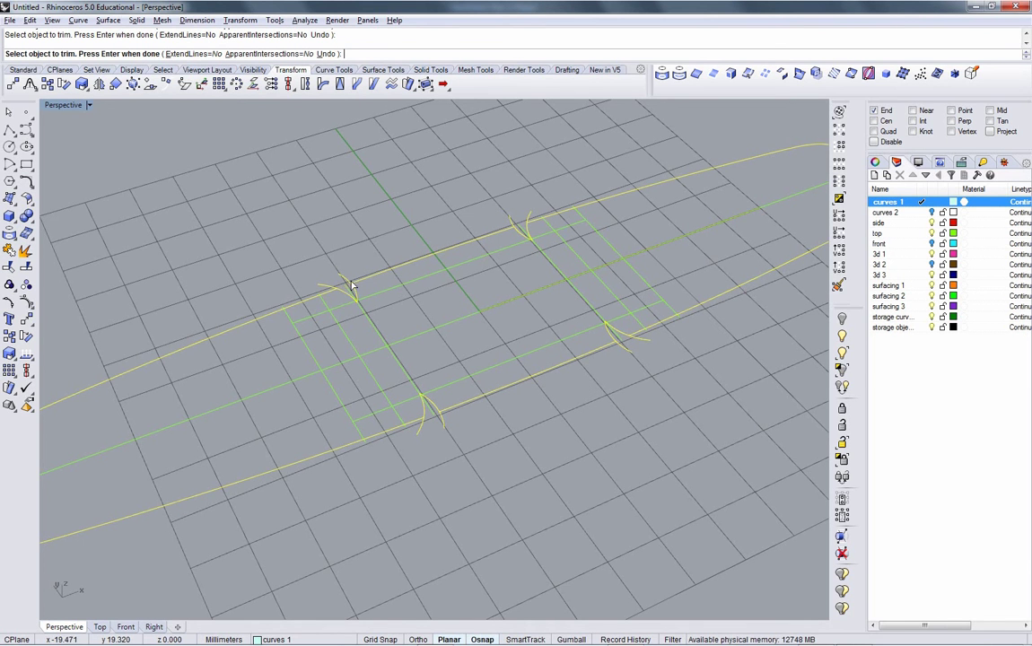
{"action": "left_click", "coordinate": [326, 293]}
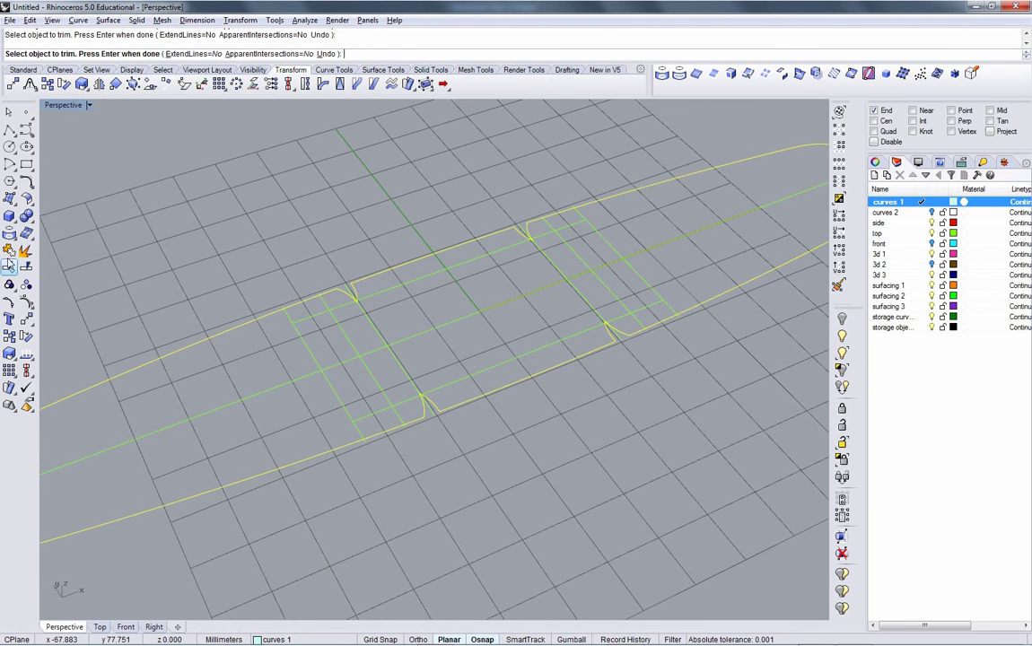
{"action": "left_click", "coordinate": [9, 250]}
Select the two cross construction lines on the negative-X side and compare the side hole's location with the cuff reference image.
{"action": "right_click_drag", "start_coordinate": [413, 373], "coordinate": [537, 485]}
{"action": "right_click_drag", "start_coordinate": [457, 429], "coordinate": [463, 444], "text": "ctrl"}
{"action": "right_click_drag", "start_coordinate": [464, 431], "coordinate": [546, 404], "text": "shift"}
{"action": "scroll", "coordinate": [576, 411], "scroll_direction": "up", "scroll_amount": 2}
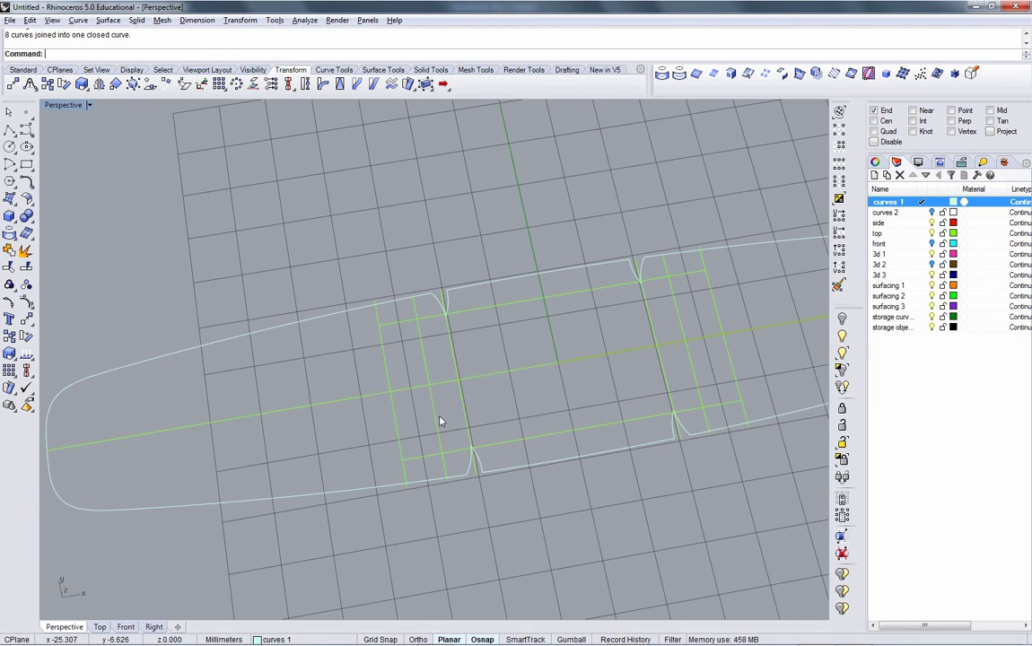
{"action": "left_click", "coordinate": [429, 427]}
{"action": "right_click_drag", "start_coordinate": [472, 426], "coordinate": [487, 417]}
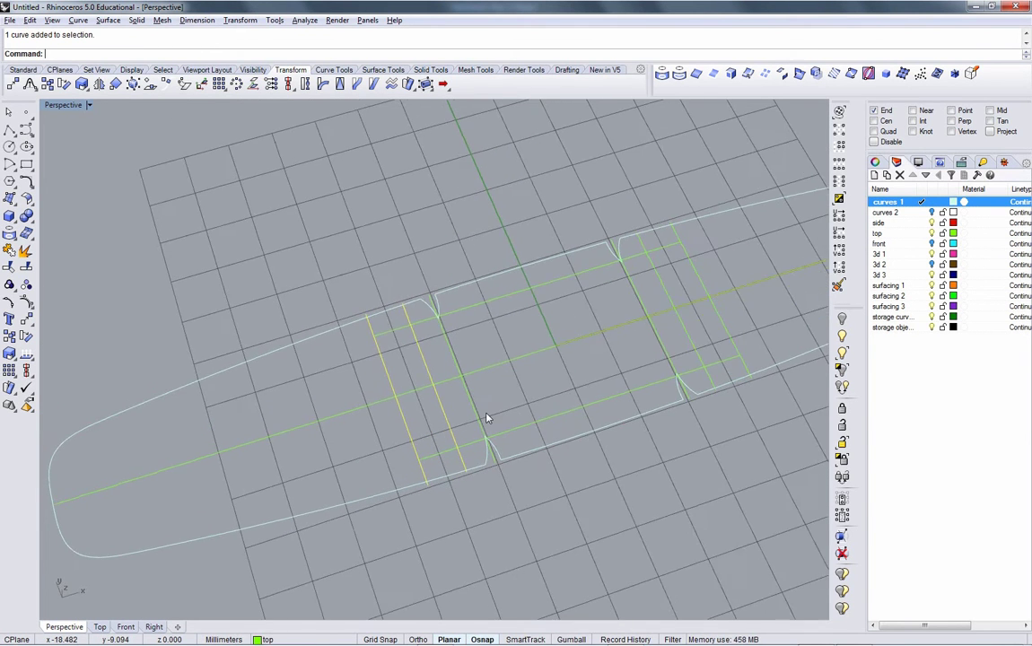
{"action": "key", "text": "alt+Tab"}
{"action": "key", "text": "alt+Tab"}
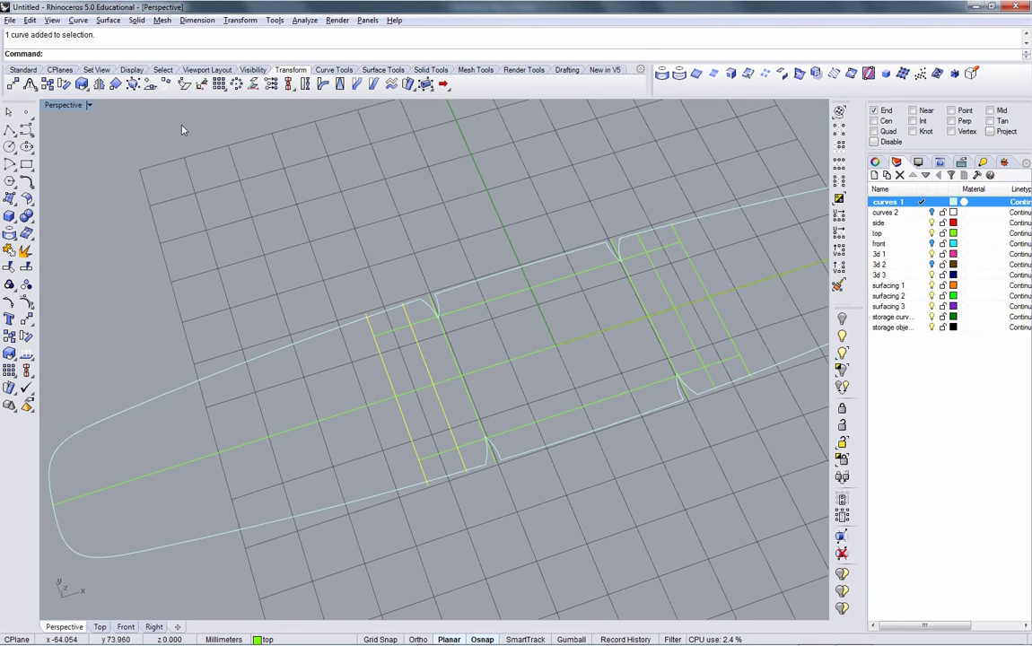
Draw a diameter ellipse snapped where the two selected construction lines intersect the centerline, with a second radius of about 5.4 mm.
{"action": "left_click", "coordinate": [332, 70]}
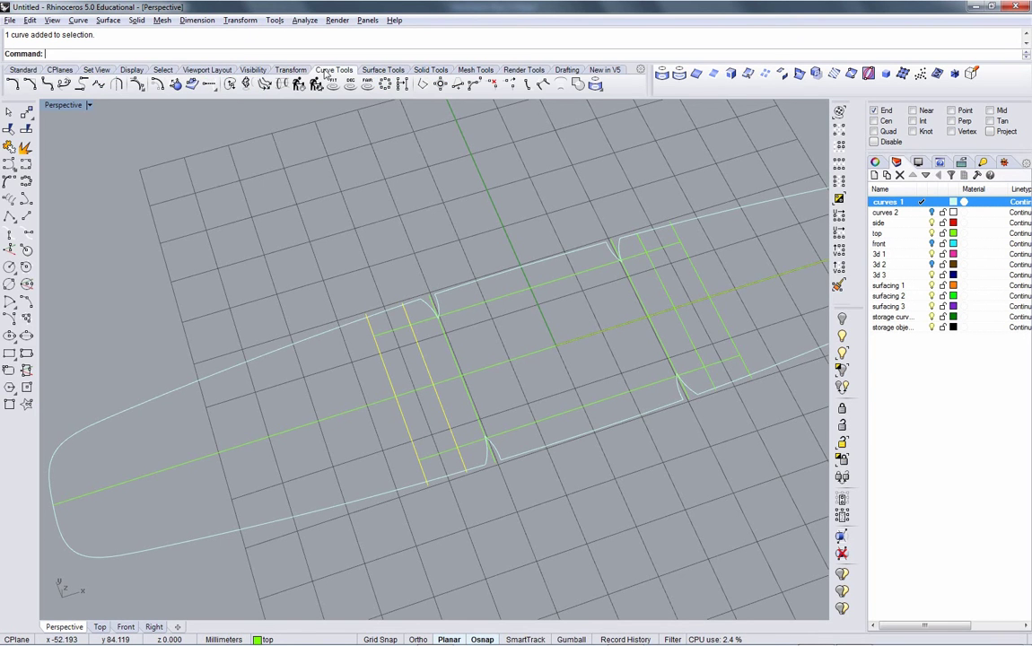
{"action": "left_click", "coordinate": [27, 336]}
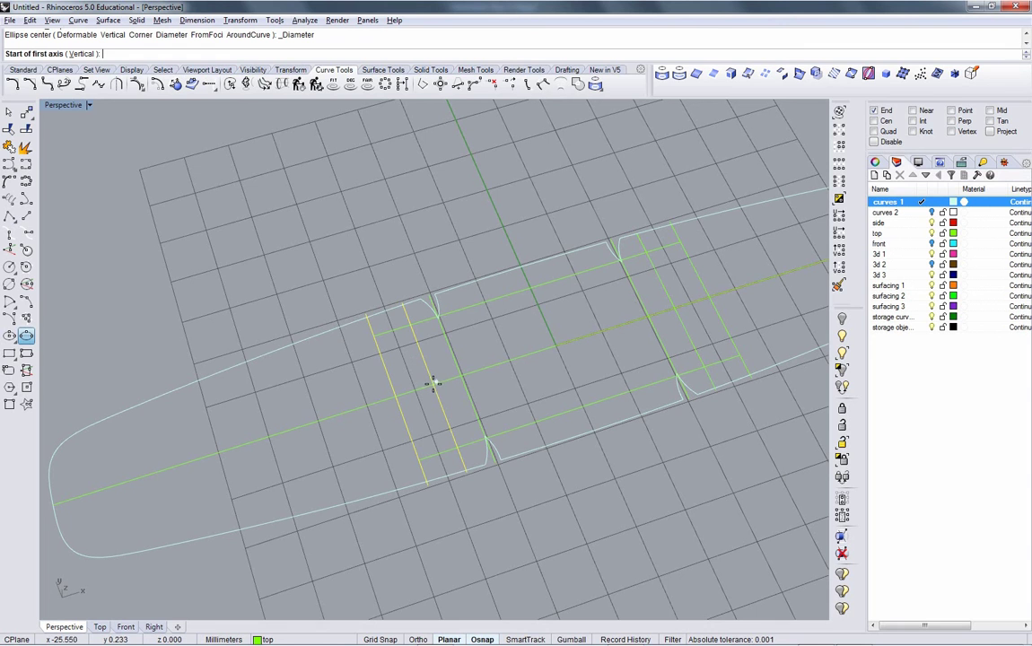
{"action": "right_click", "coordinate": [913, 121]}
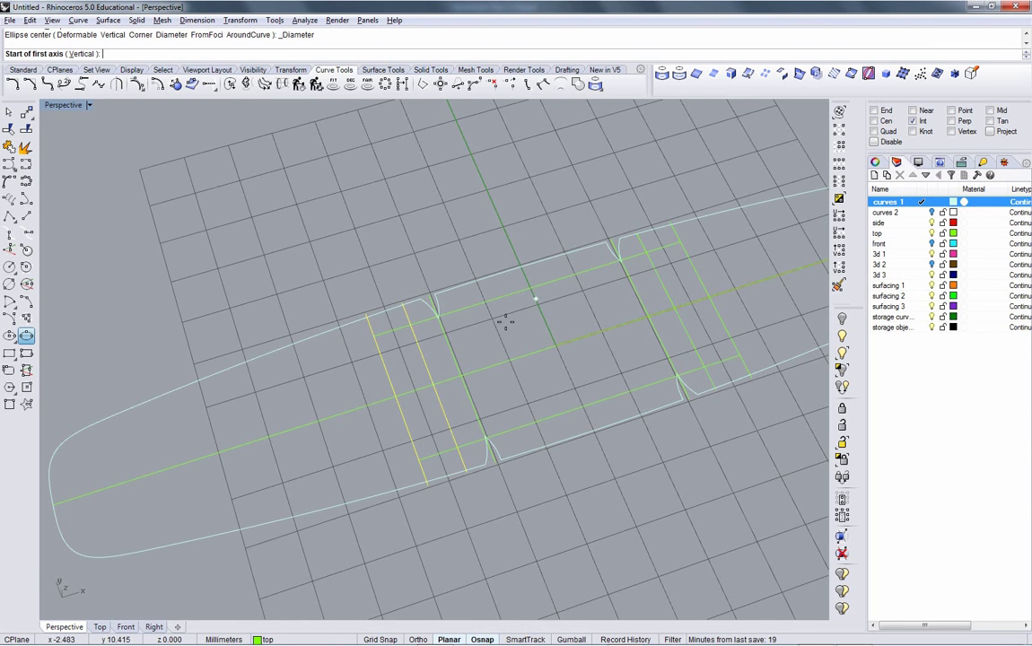
{"action": "left_click", "coordinate": [433, 386]}
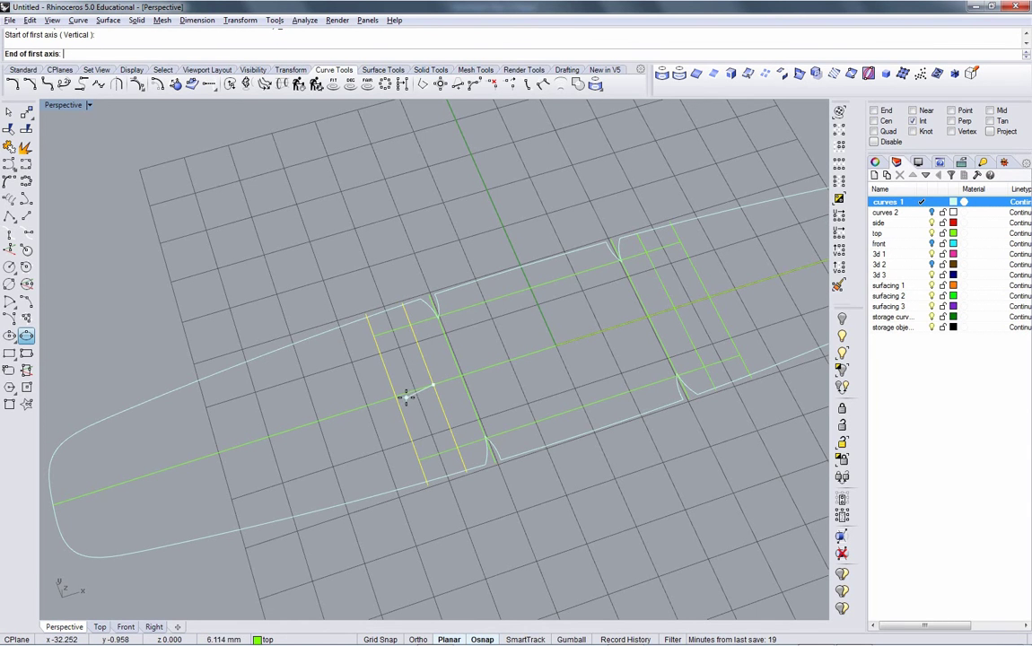
{"action": "left_click", "coordinate": [396, 395]}
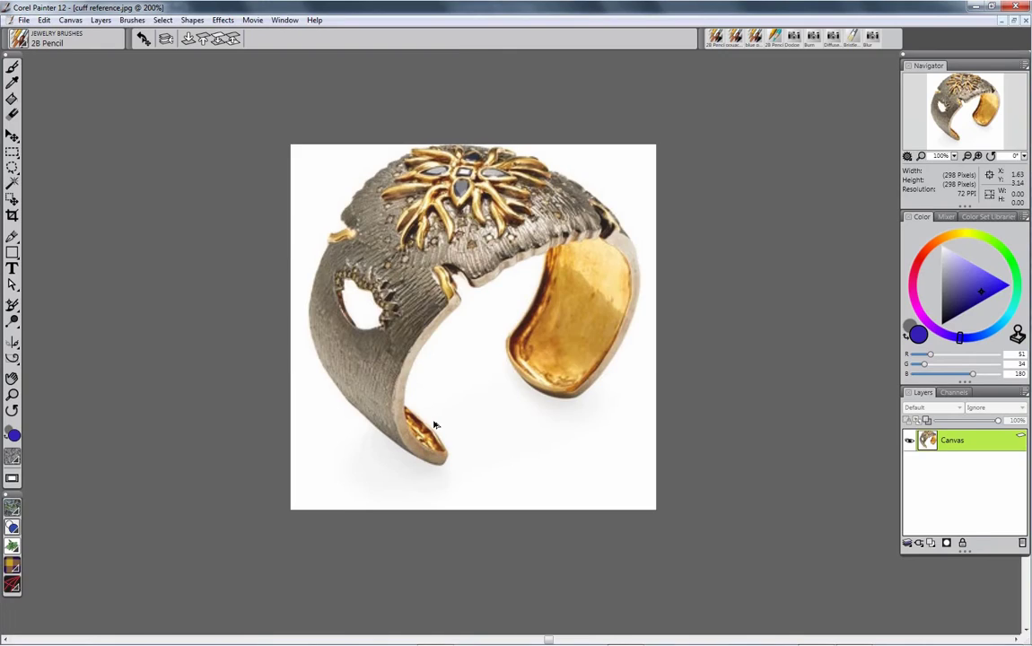
{"action": "key", "text": "alt+Tab"}
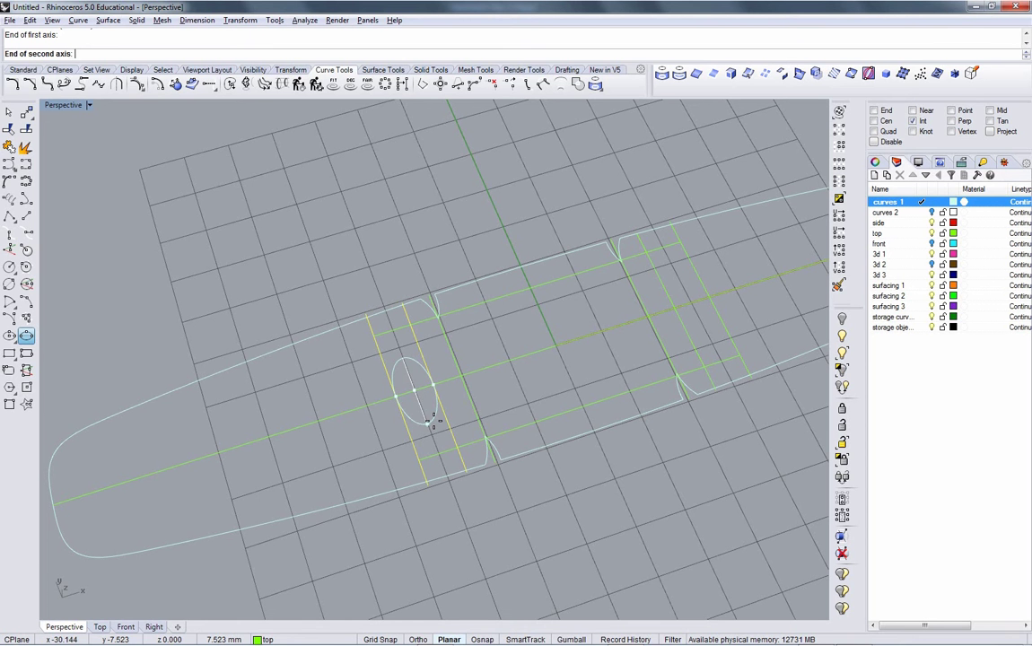
{"action": "key", "text": "alt+Tab"}
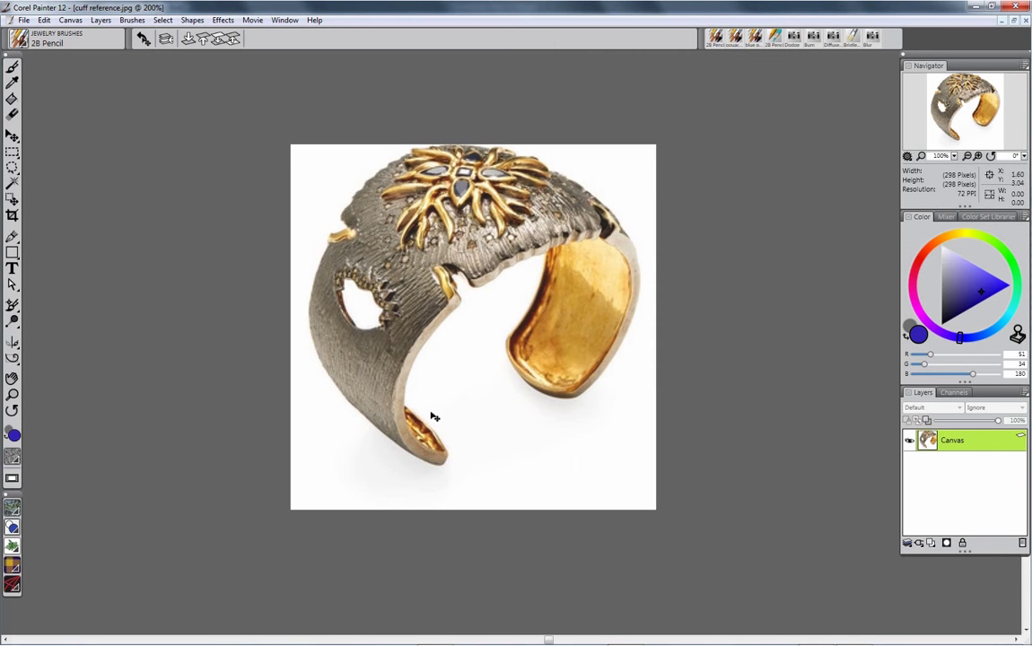
{"action": "key", "text": "alt+Tab"}
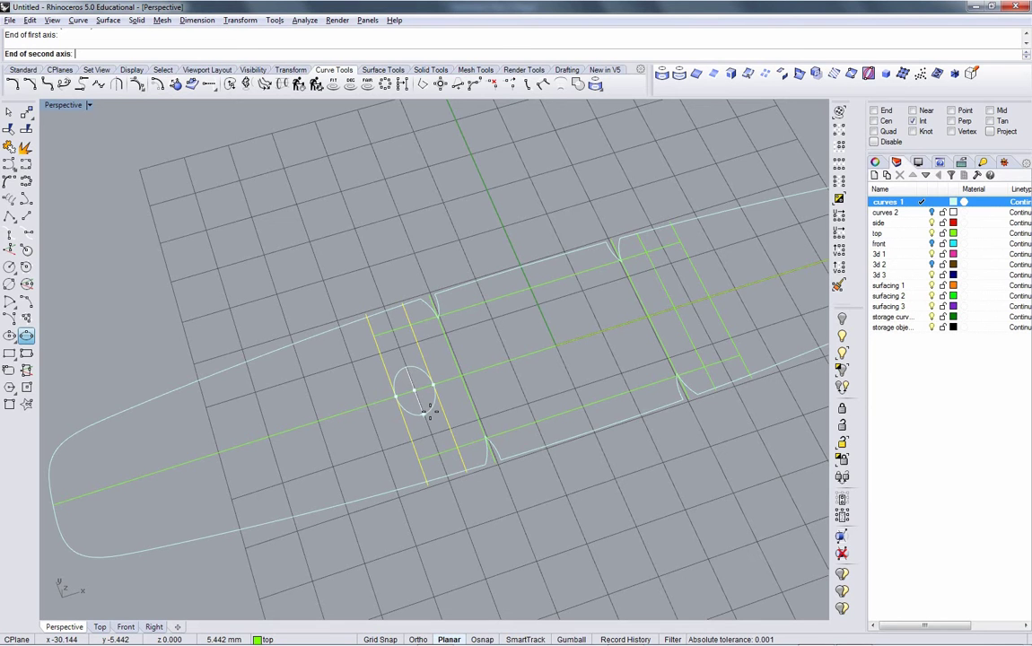
{"action": "left_click", "coordinate": [430, 412]}
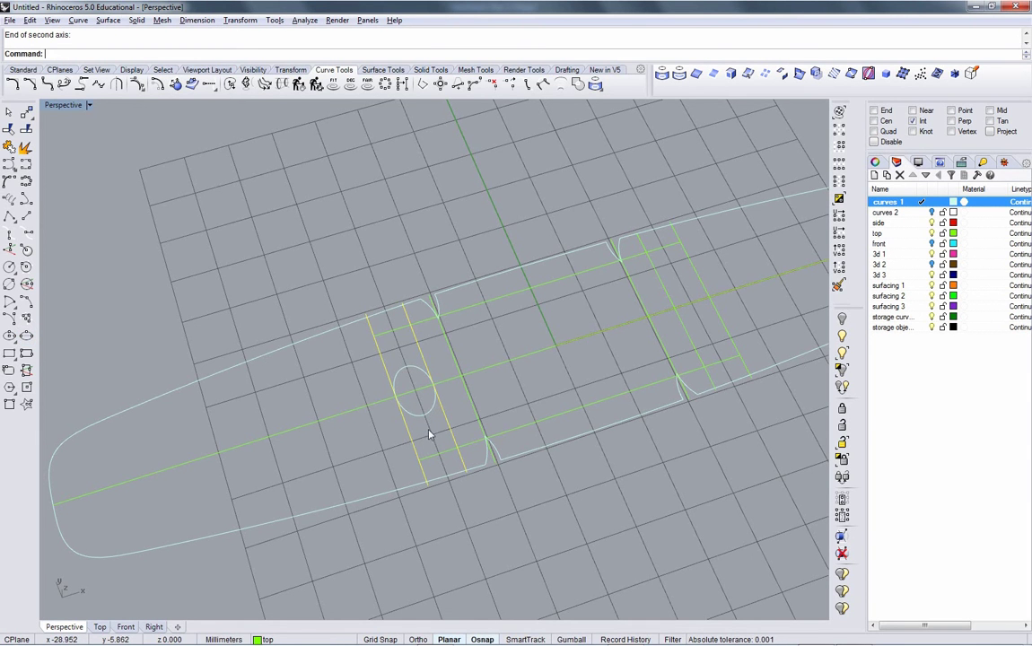
Compare the ellipse with the cuff reference and scale it up slightly from its inner intersection with the centerline.
{"action": "left_click", "coordinate": [431, 414]}
{"action": "key", "text": "alt+Tab"}
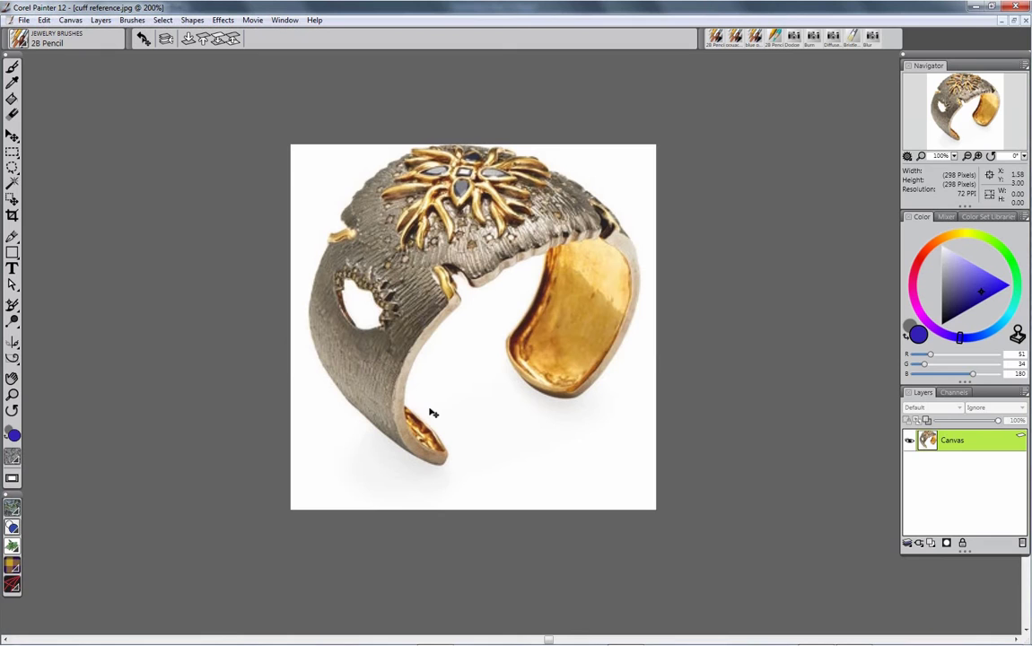
{"action": "key", "text": "alt+Tab"}
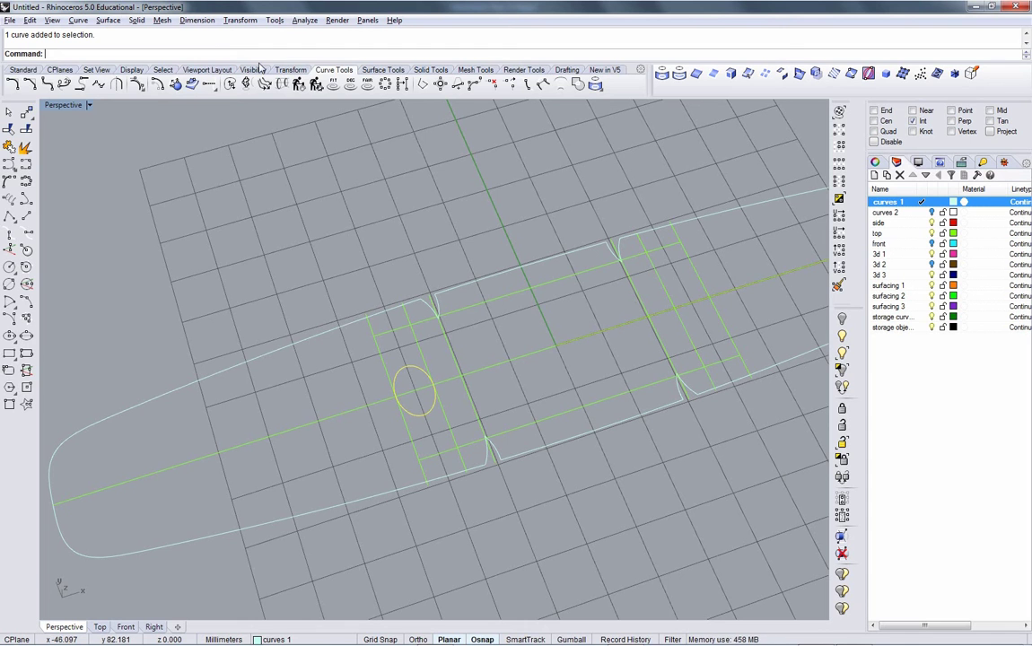
{"action": "left_click", "coordinate": [291, 69]}
{"action": "left_click", "coordinate": [81, 83]}
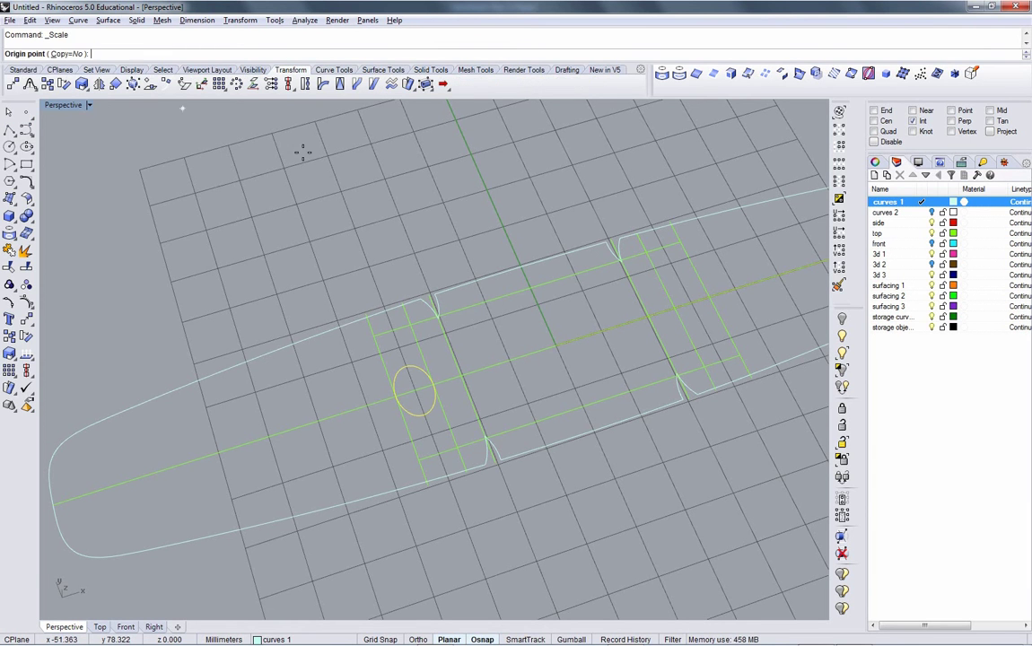
{"action": "left_click", "coordinate": [433, 385]}
{"action": "left_click", "coordinate": [307, 260]}
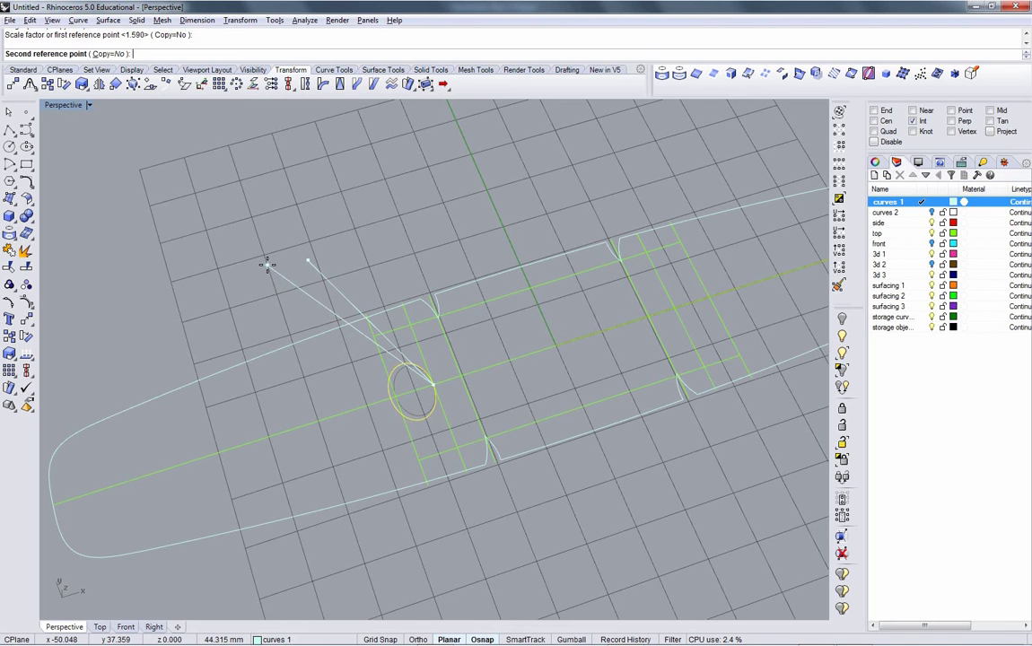
{"action": "left_click", "coordinate": [267, 267]}
{"action": "key", "text": "alt+Tab"}
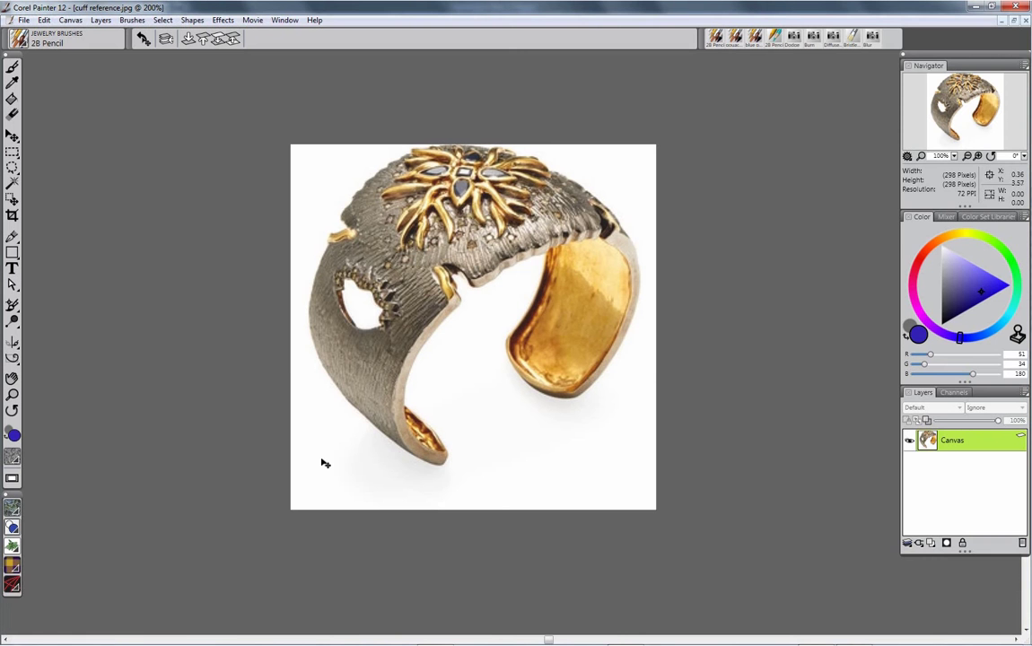
{"action": "key", "text": "alt+Tab"}
Delete the two cross construction lines running through the negative-X ellipse.
{"action": "scroll", "coordinate": [507, 453], "scroll_direction": "down", "scroll_amount": 3}
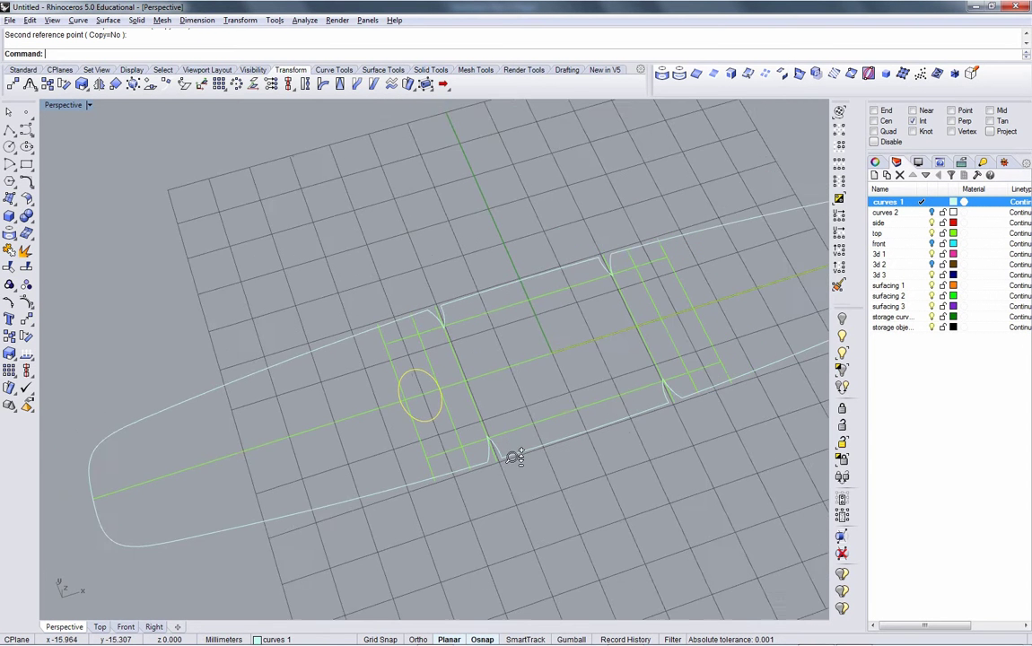
{"action": "left_click", "coordinate": [446, 447]}
{"action": "key", "text": "Delete"}
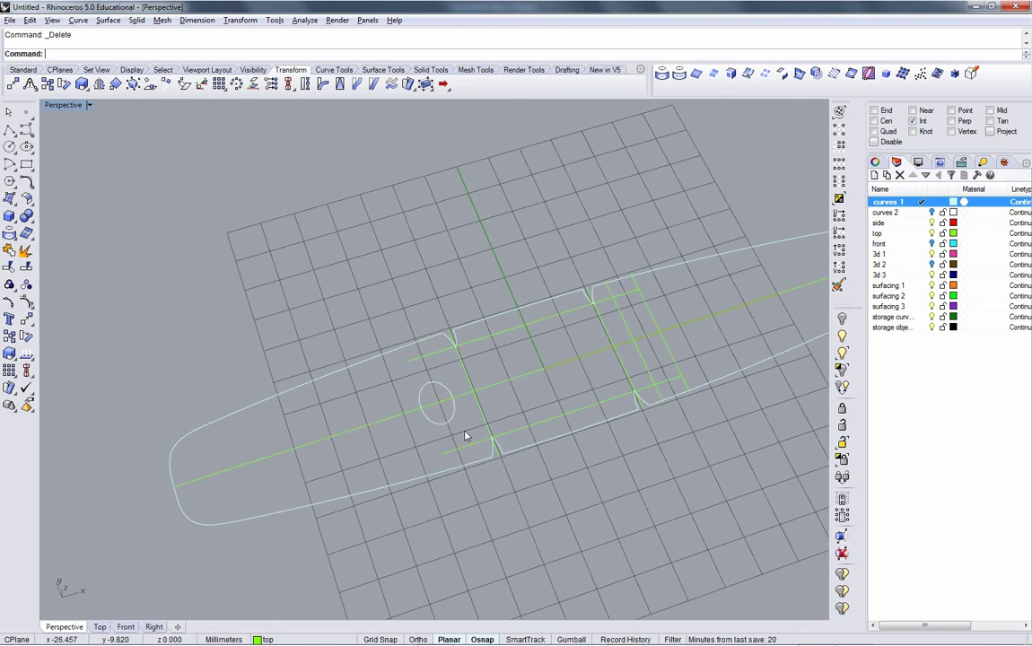
Mirror a copy of the ellipse across the Y axis through the origin (0) to the positive-X side.
{"action": "left_click", "coordinate": [454, 421]}
{"action": "scroll", "coordinate": [532, 386], "scroll_direction": "down", "scroll_amount": 4}
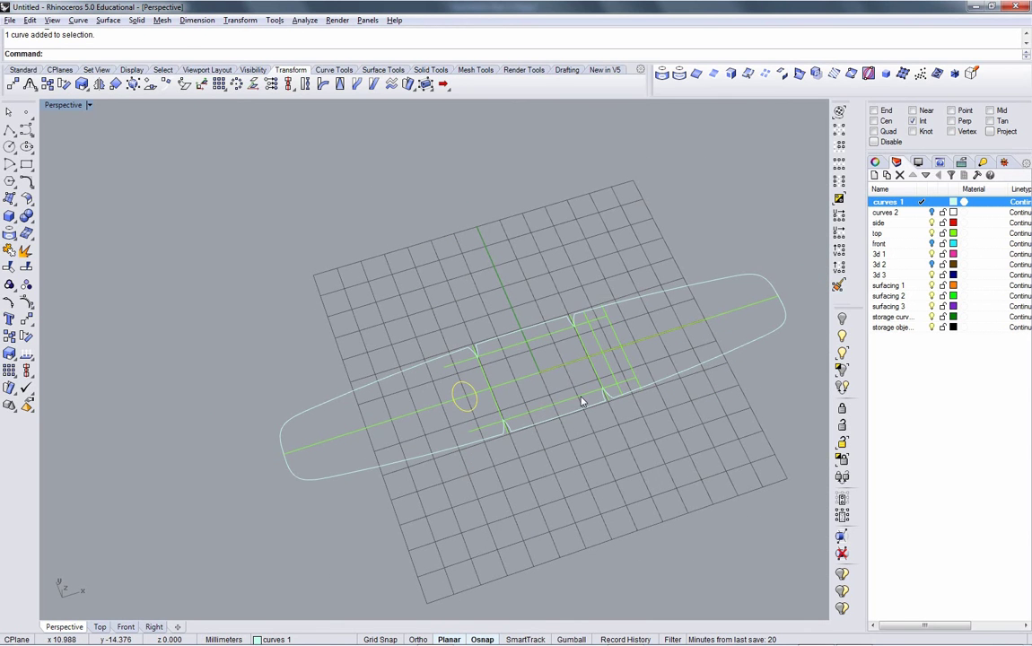
{"action": "type", "text": "mirror"}
{"action": "key", "text": "Return"}
{"action": "type", "text": "0"}
{"action": "key", "text": "Return"}
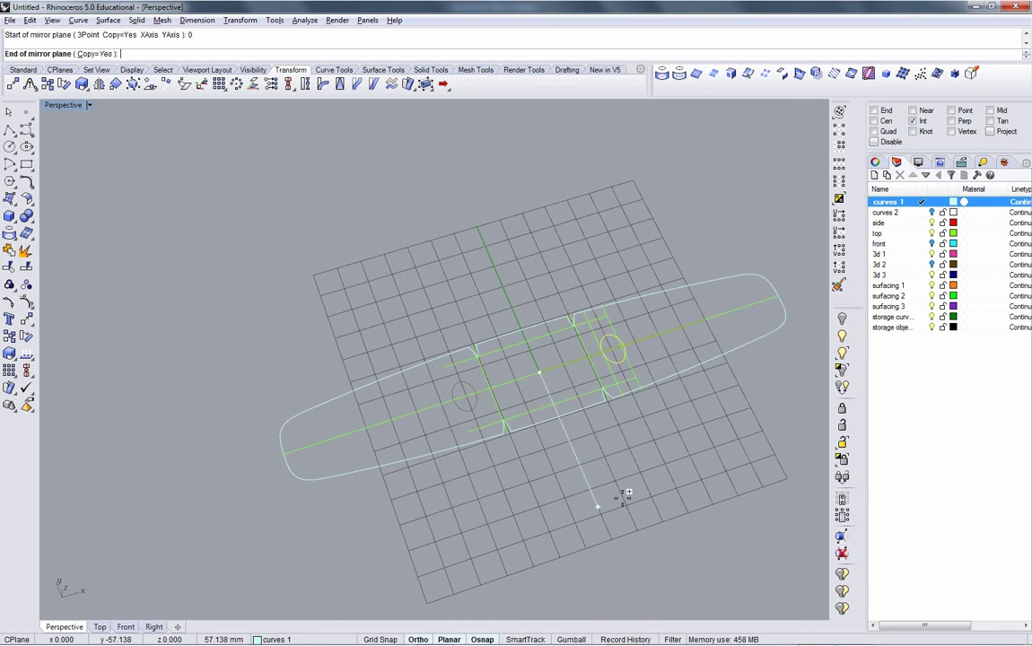
{"action": "left_click", "coordinate": [626, 494]}
Delete the two cross construction lines running through the positive-X ellipse and review the ornament on top of the cuff reference.
{"action": "left_click", "coordinate": [618, 376]}
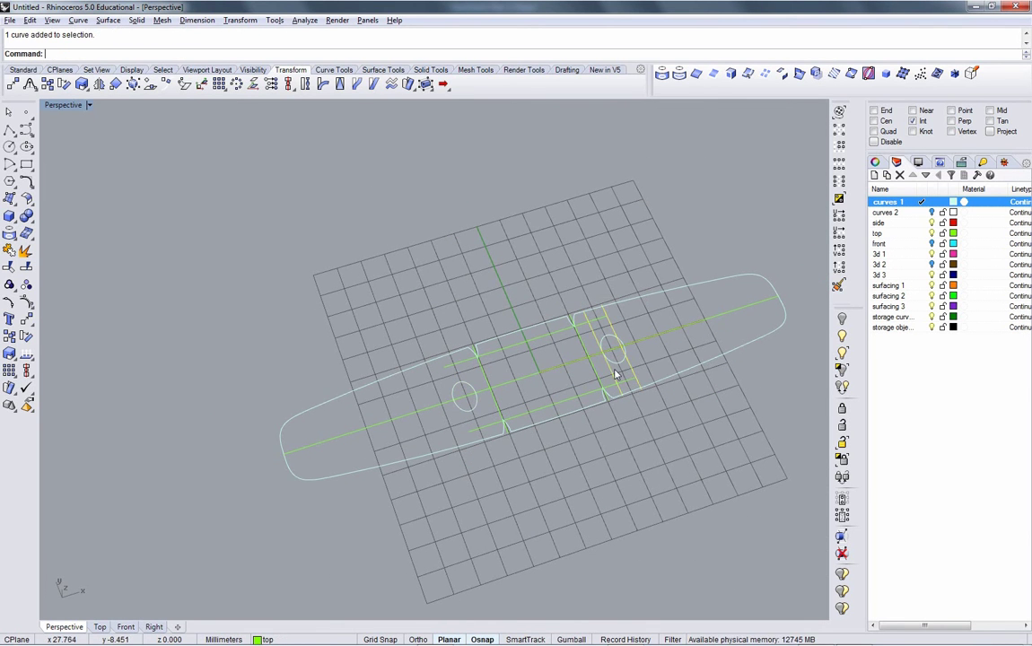
{"action": "key", "text": "Delete"}
{"action": "mouse_move", "coordinate": [616, 374]}
{"action": "right_mouse_down"}
{"action": "mouse_move", "coordinate": [594, 388]}
{"action": "mouse_move", "coordinate": [599, 371]}
{"action": "right_mouse_up"}
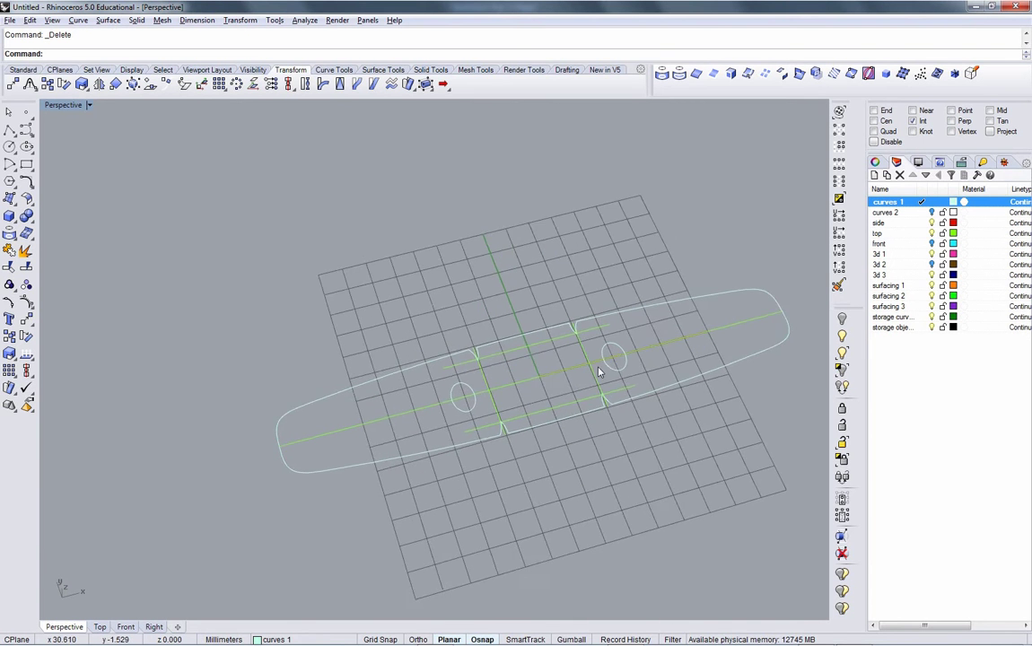
{"action": "scroll", "coordinate": [599, 372], "scroll_direction": "up", "scroll_amount": 5}
{"action": "right_click_drag", "start_coordinate": [488, 341], "coordinate": [492, 409]}
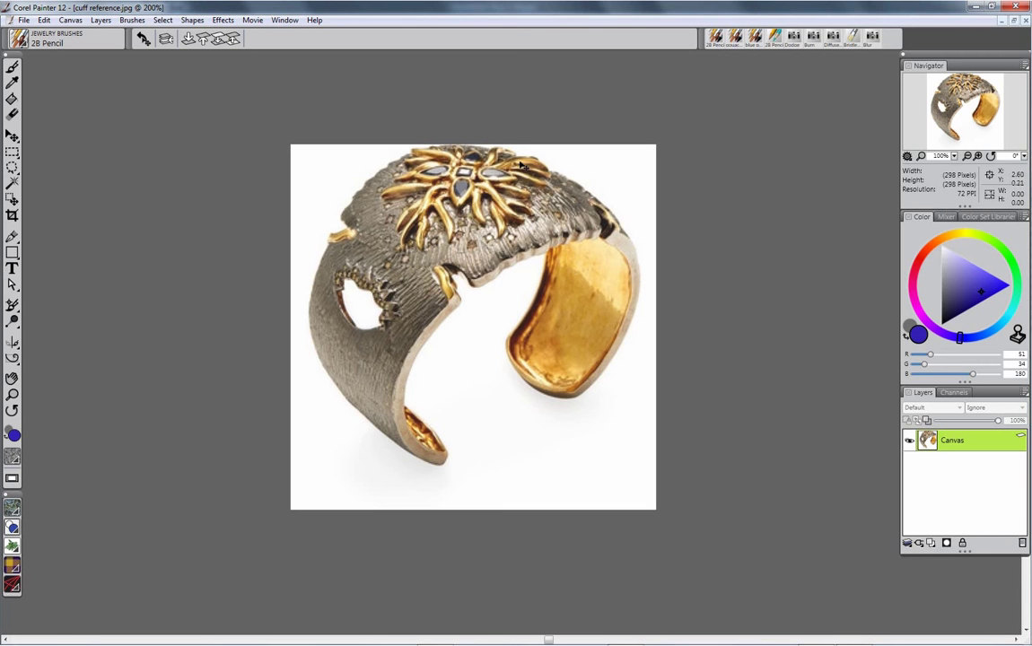
{"action": "right_click", "coordinate": [461, 236]}
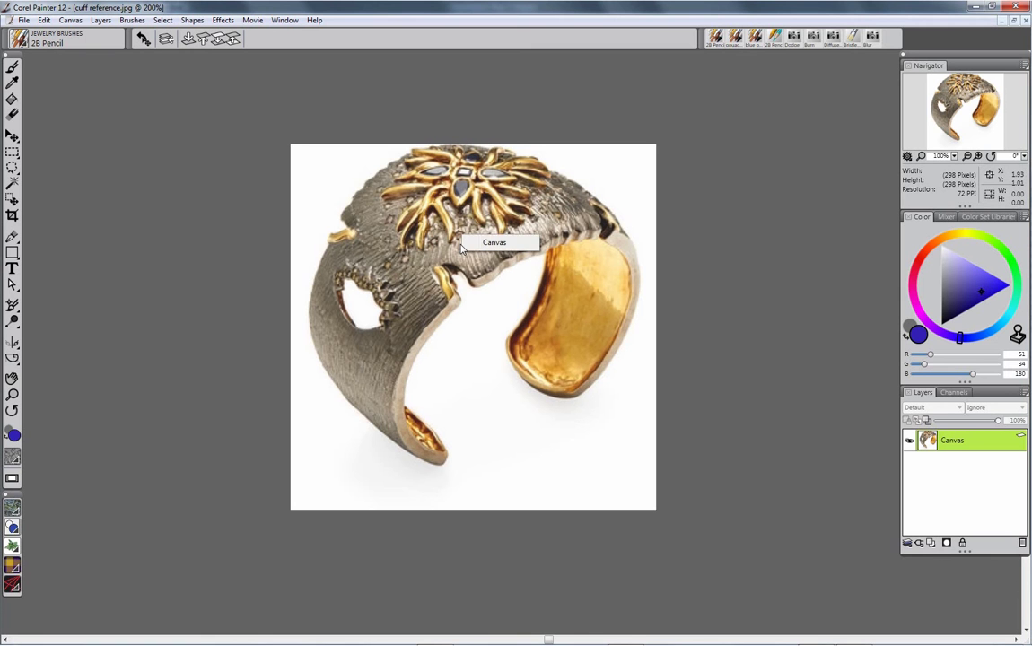
{"action": "left_click", "coordinate": [709, 236]}
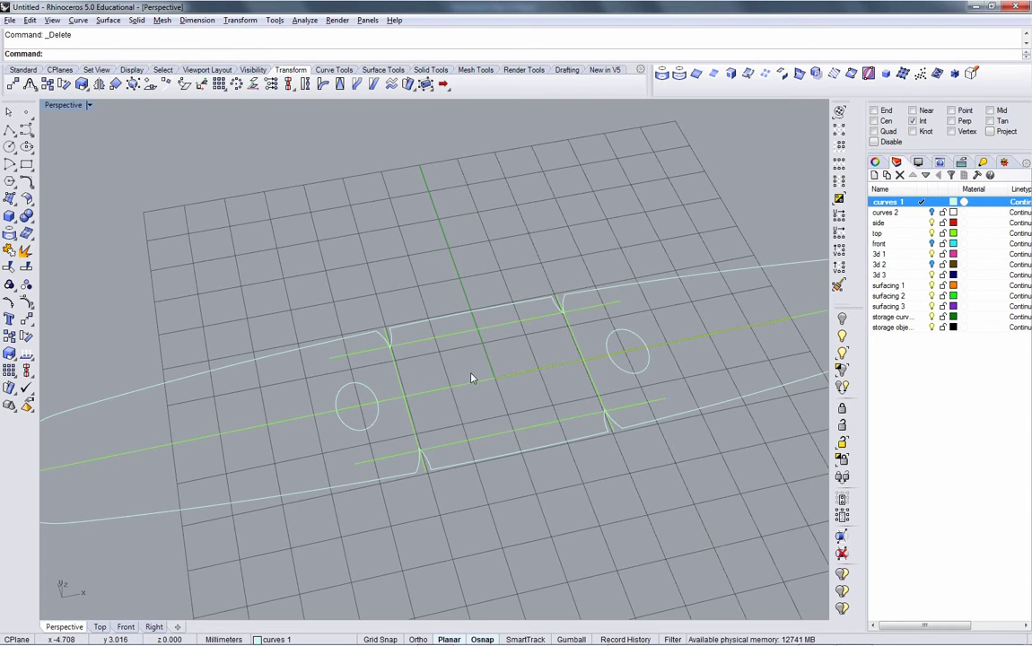
Draw a line on the top layer along the Y axis, centered on the origin (0), extending about 30 mm to both sides.
{"action": "scroll", "coordinate": [476, 368], "scroll_direction": "up", "scroll_amount": 5}
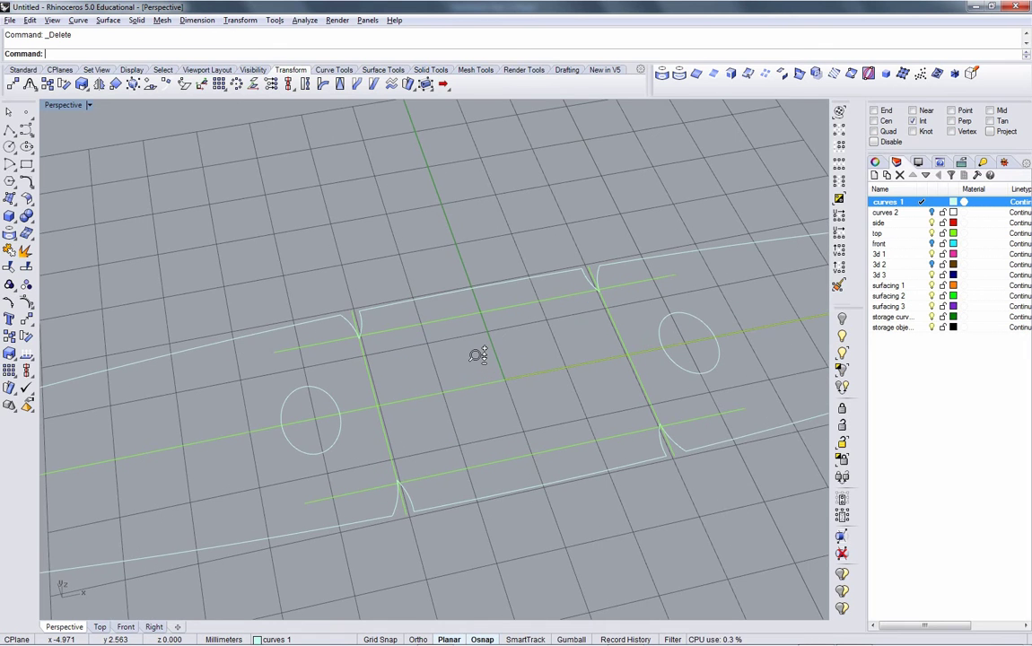
{"action": "left_click", "coordinate": [334, 69]}
{"action": "left_click", "coordinate": [27, 217]}
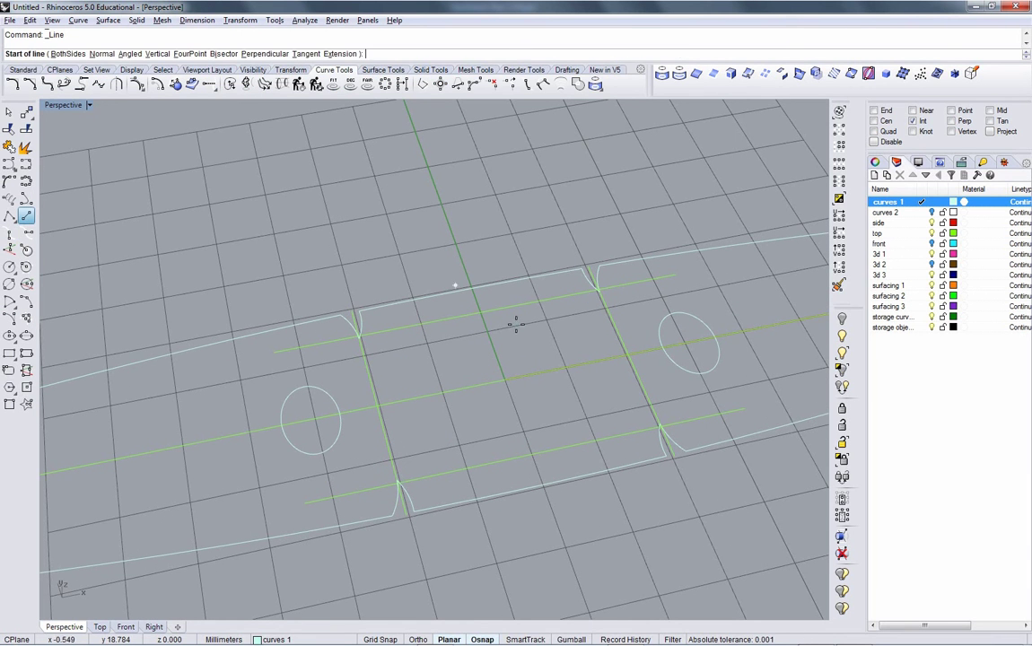
{"action": "type", "text": "0"}
{"action": "key", "text": "Return"}
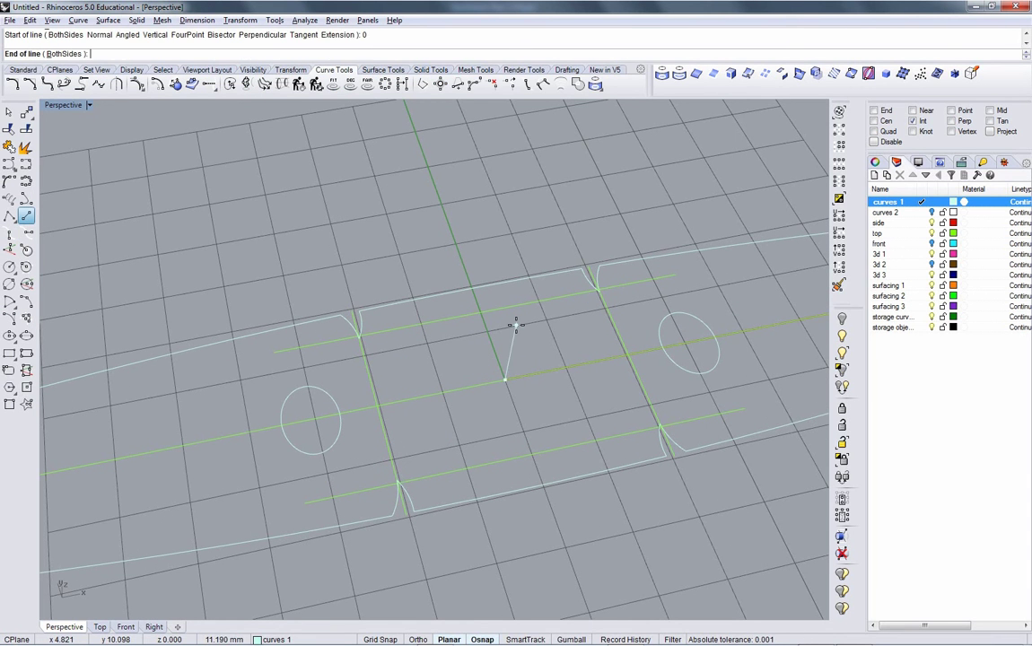
{"action": "left_click", "coordinate": [924, 233]}
{"action": "type", "text": "b"}
{"action": "key", "text": "Return"}
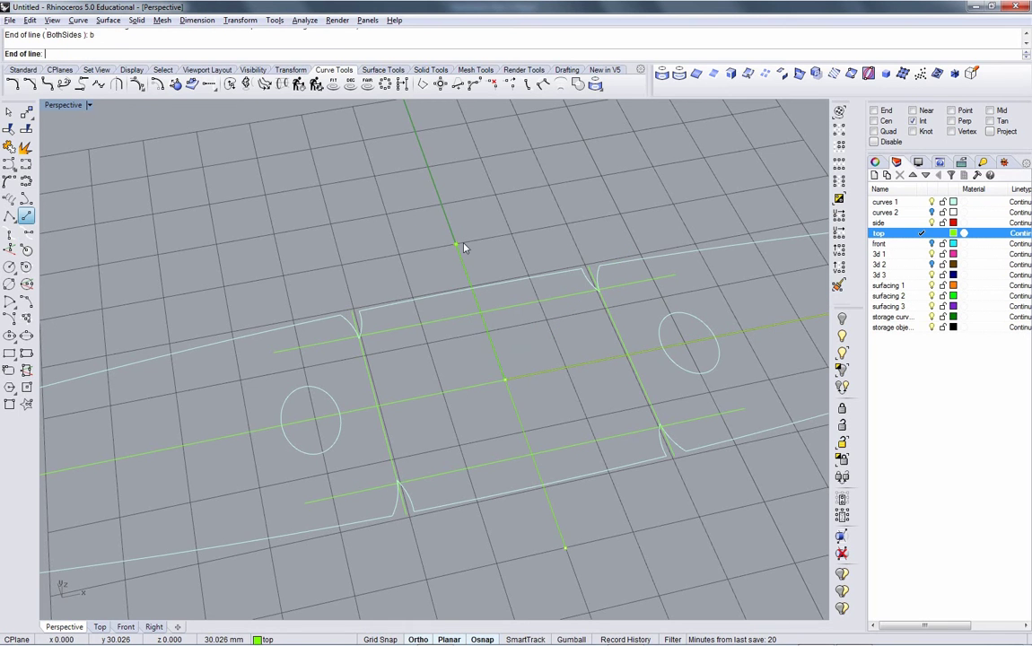
{"action": "left_click", "coordinate": [463, 248]}
Offset the Y-axis center line to both sides through a point about 6 mm away.
{"action": "left_click", "coordinate": [472, 289]}
{"action": "scroll", "coordinate": [472, 300], "scroll_direction": "up", "scroll_amount": 2}
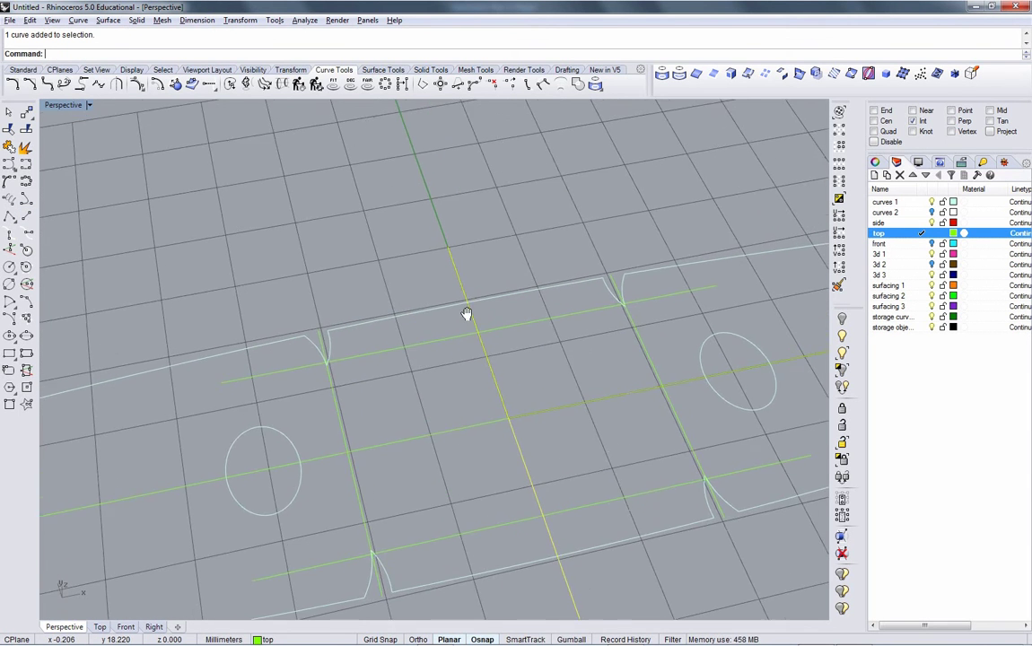
{"action": "scroll", "coordinate": [467, 313], "scroll_direction": "down", "scroll_amount": 3}
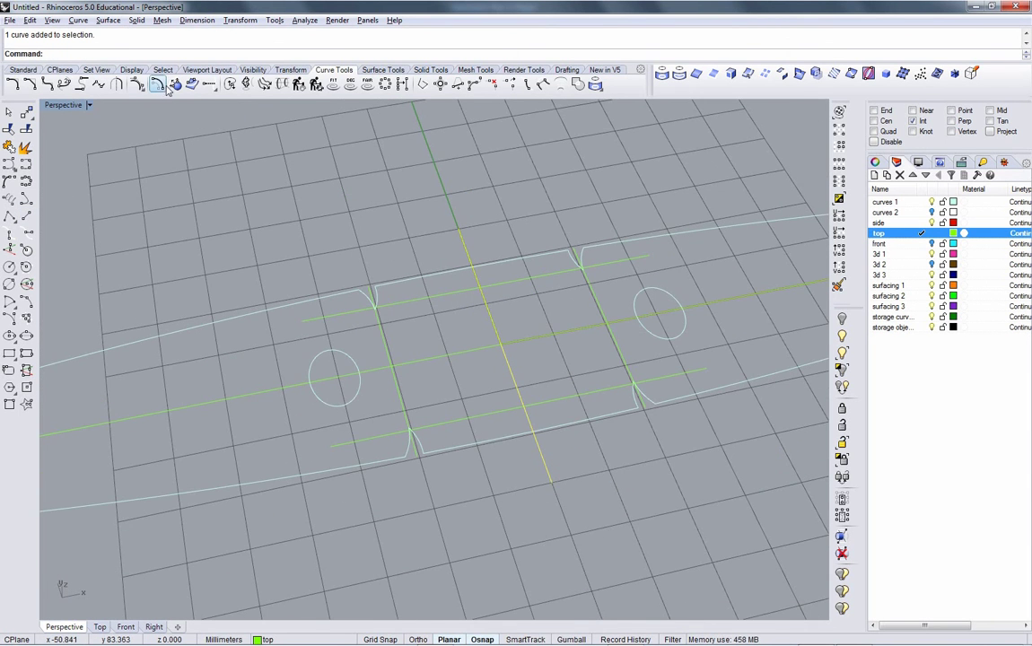
{"action": "left_click", "coordinate": [158, 85]}
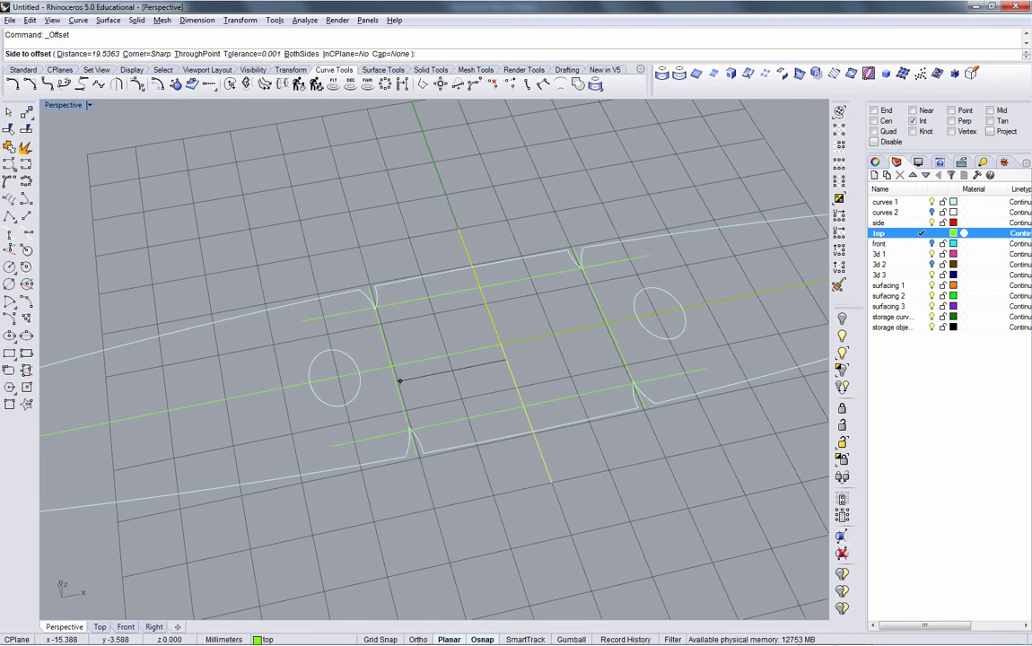
{"action": "type", "text": "t"}
{"action": "key", "text": "Return"}
{"action": "type", "text": "bo"}
{"action": "key", "text": "Return"}
{"action": "type", "text": "b"}
{"action": "key", "text": "Return"}
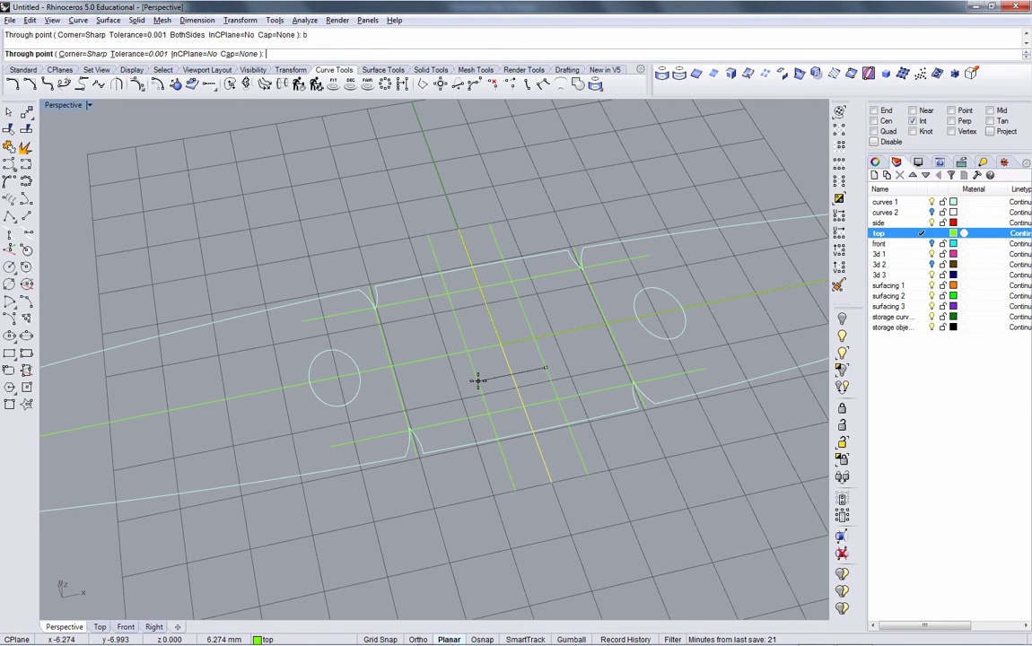
{"action": "left_click", "coordinate": [481, 381]}
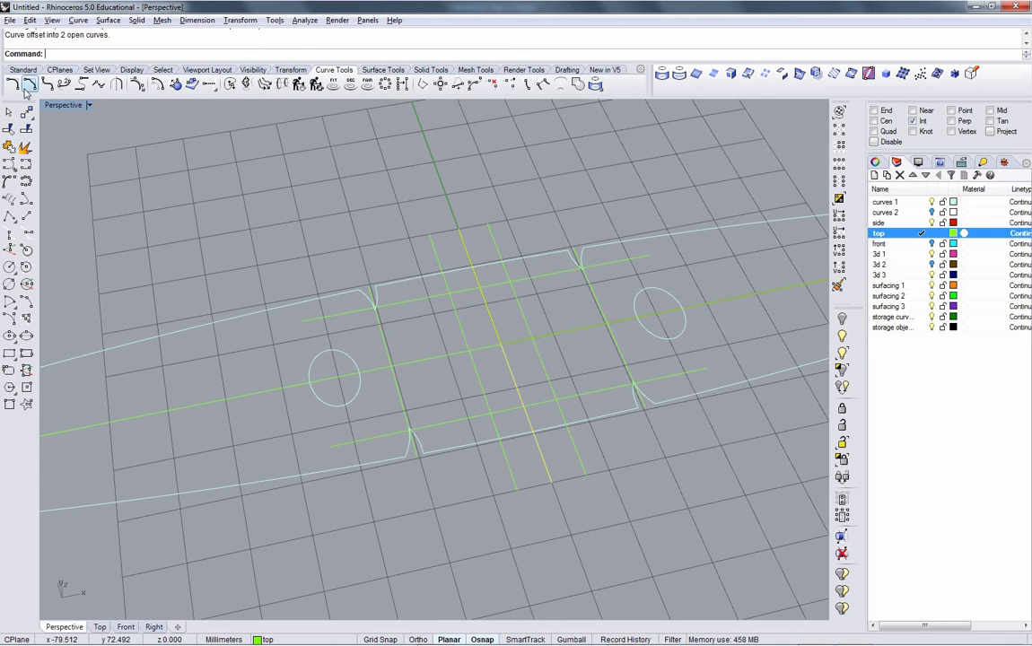
Fillet the two offset lines with the positive-Y cross line at radius 0 to form square corners.
{"action": "left_click", "coordinate": [9, 145]}
{"action": "left_click", "coordinate": [460, 294]}
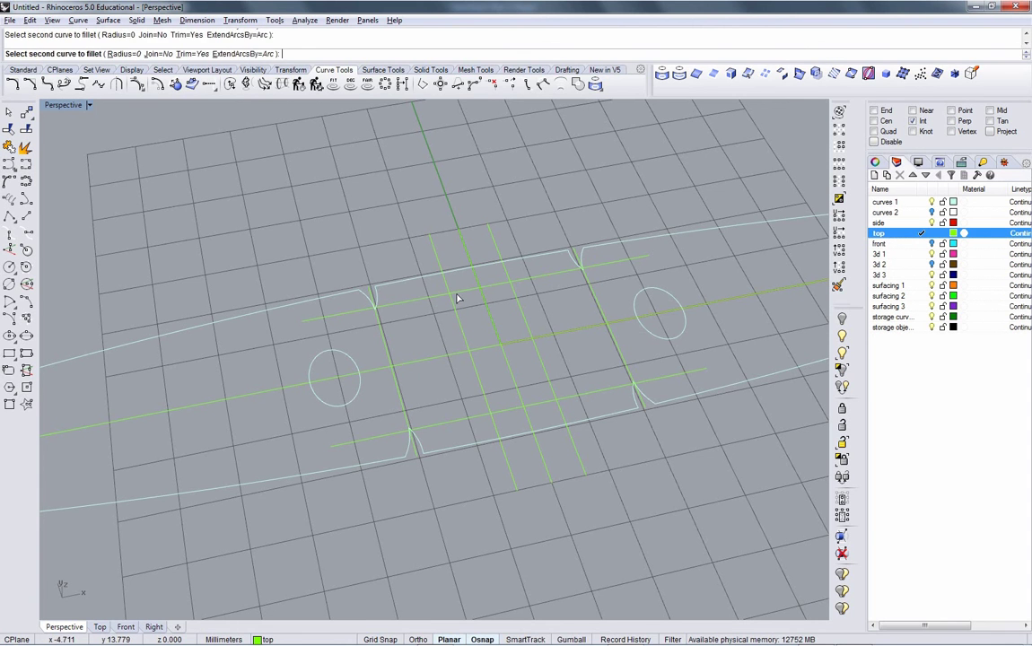
{"action": "left_click", "coordinate": [458, 318]}
{"action": "key", "text": "Return"}
{"action": "left_click", "coordinate": [512, 294]}
{"action": "left_click", "coordinate": [534, 339]}
{"action": "left_click", "coordinate": [533, 338]}
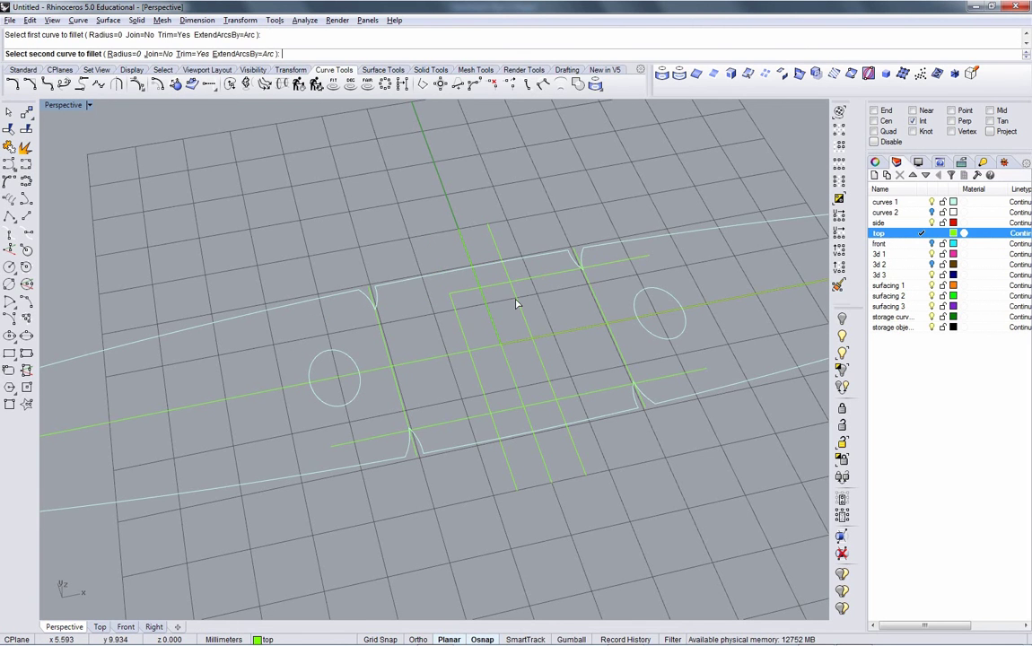
{"action": "left_click", "coordinate": [507, 290]}
Fillet the two offset lines with the negative-Y cross line at radius 0 to close the central rectangle.
{"action": "key", "text": "Return"}
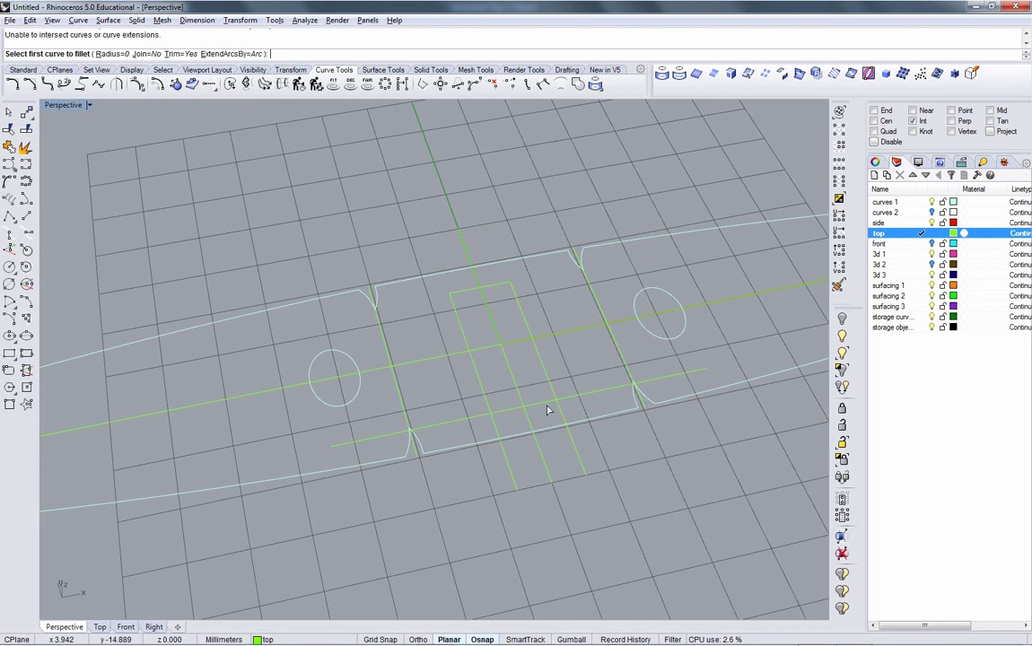
{"action": "left_click", "coordinate": [549, 406]}
{"action": "left_click", "coordinate": [548, 402]}
{"action": "key", "text": "Return"}
{"action": "left_click", "coordinate": [505, 413]}
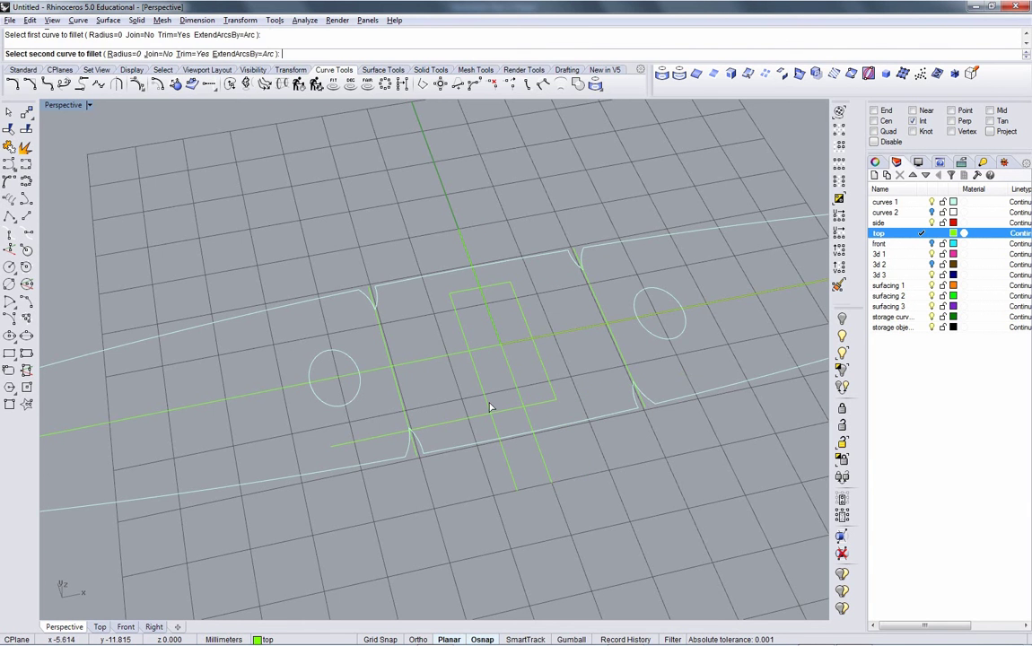
{"action": "right_click_drag", "start_coordinate": [531, 378], "coordinate": [565, 363]}
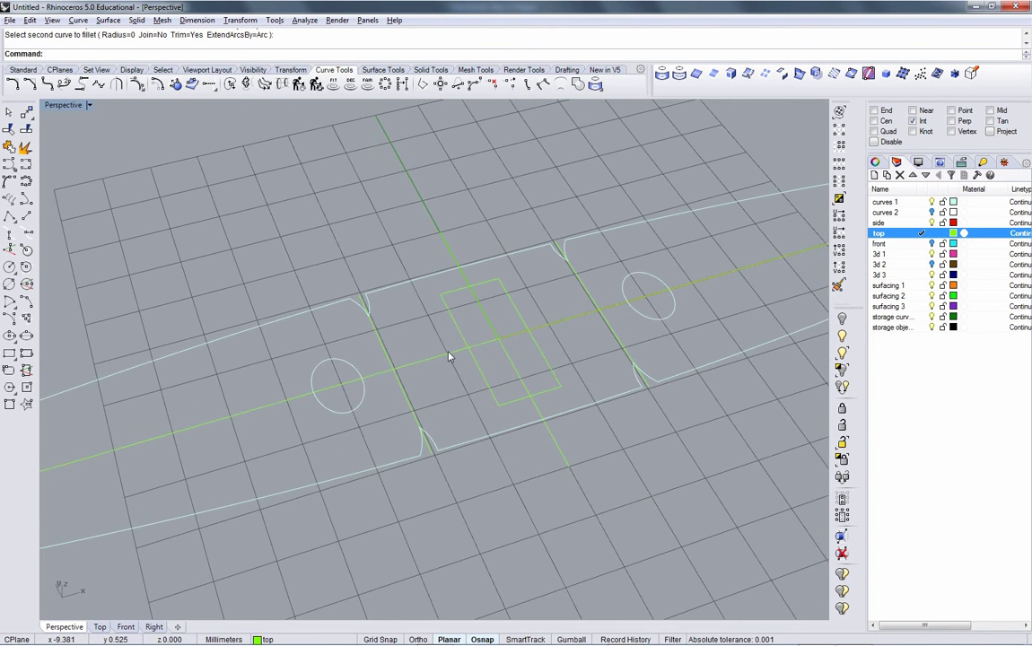
Offset the long X-axis centerline to both sides by about 10 mm, comparing the spacing with the cuff reference.
{"action": "left_click", "coordinate": [450, 354]}
{"action": "scroll", "coordinate": [452, 363], "scroll_direction": "down", "scroll_amount": 2}
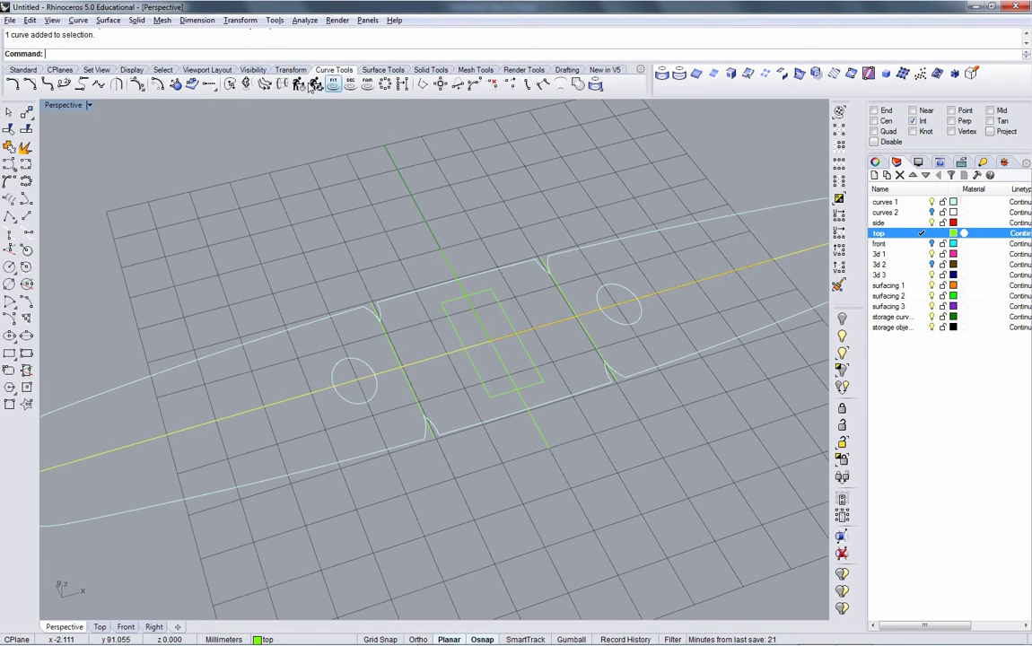
{"action": "left_click", "coordinate": [137, 83]}
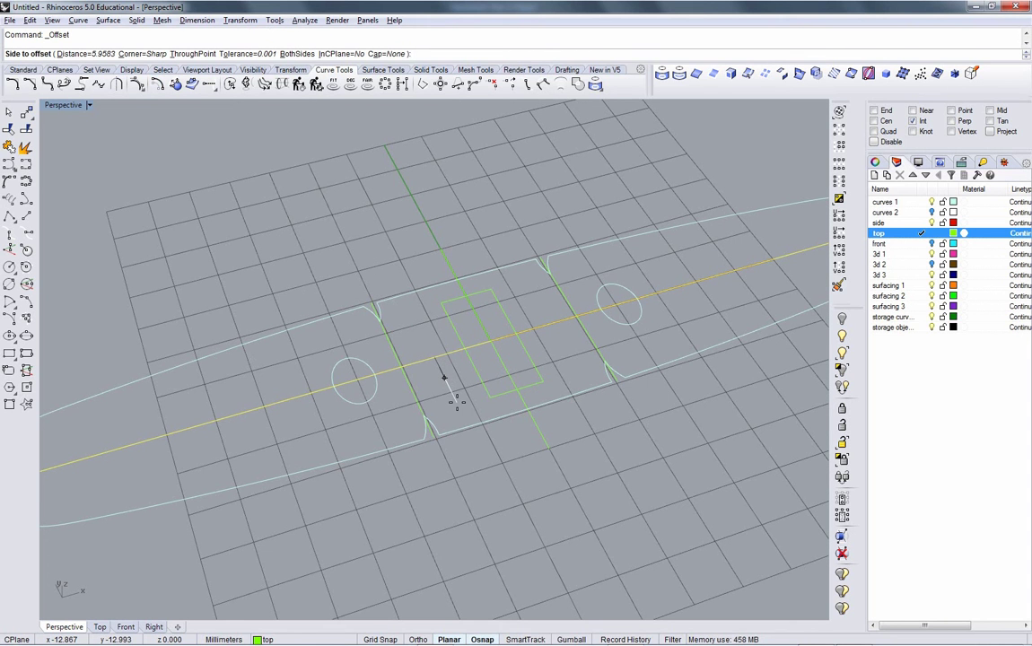
{"action": "type", "text": "b"}
{"action": "key", "text": "Return"}
{"action": "type", "text": "t"}
{"action": "key", "text": "Return"}
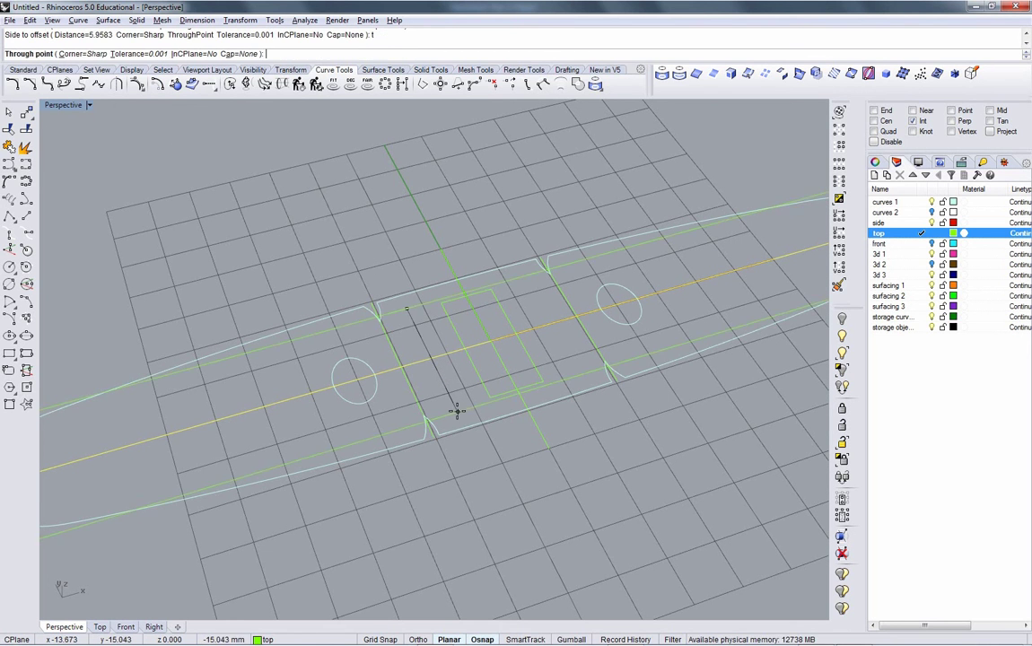
{"action": "key", "text": "alt+Tab"}
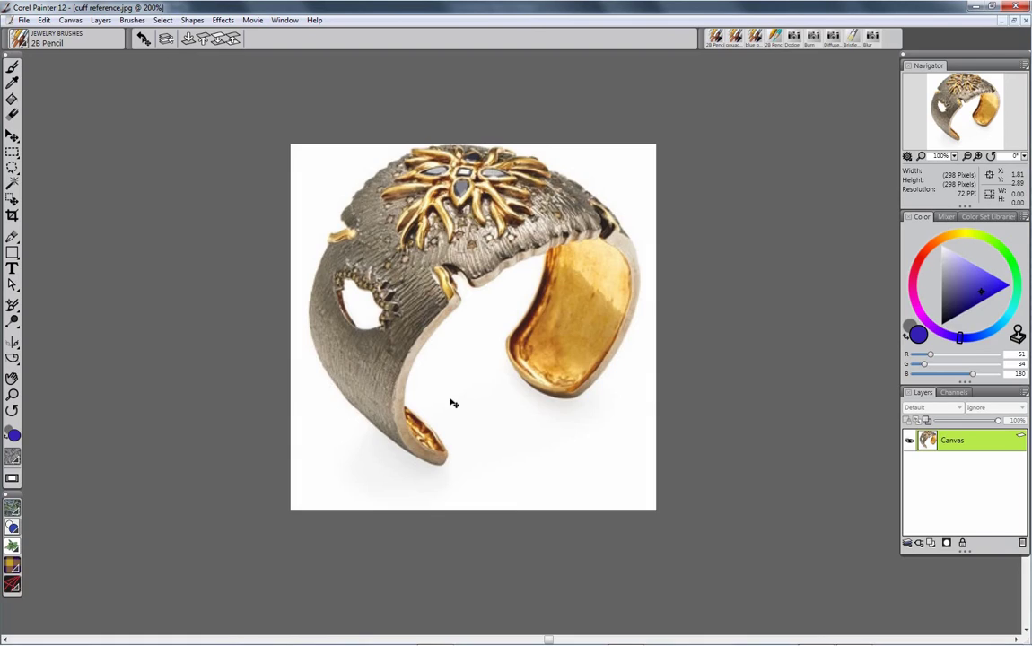
{"action": "key", "text": "alt+Tab"}
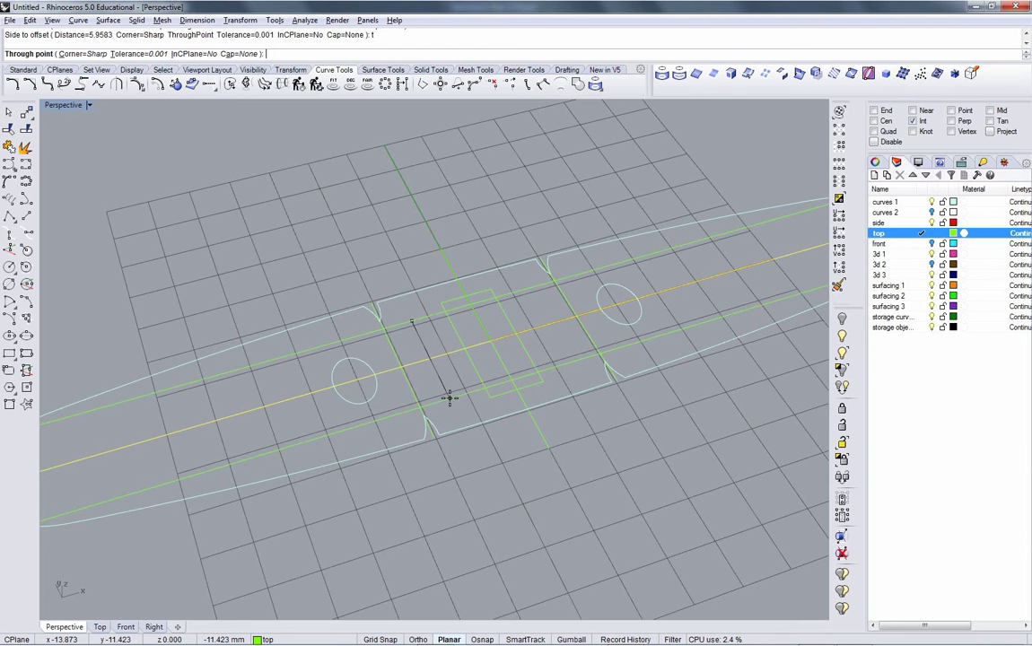
{"action": "key", "text": "alt+Tab"}
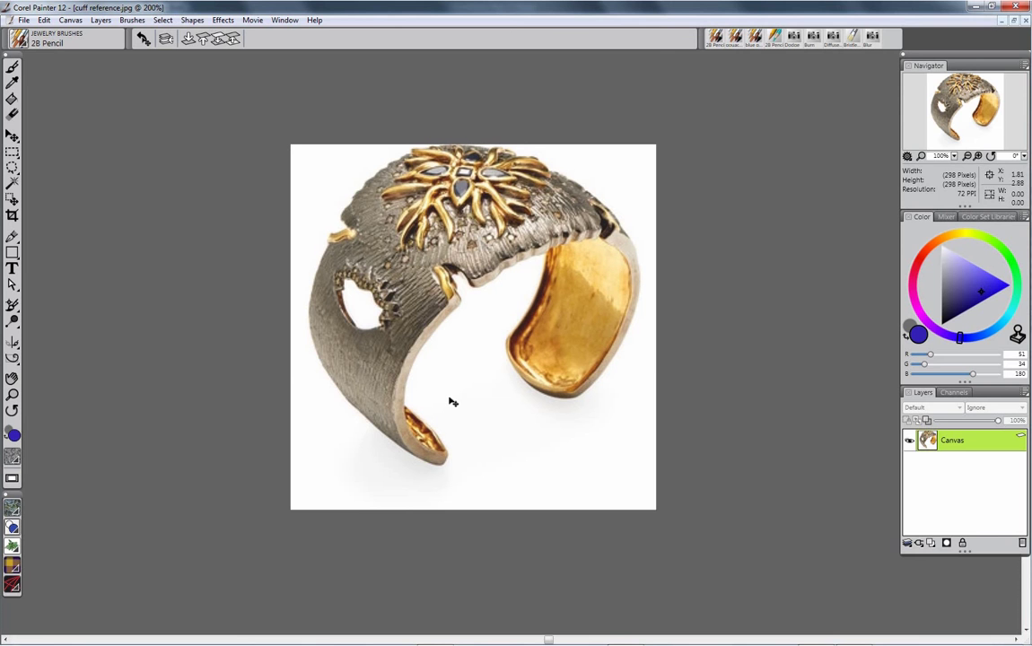
{"action": "key", "text": "alt+Tab"}
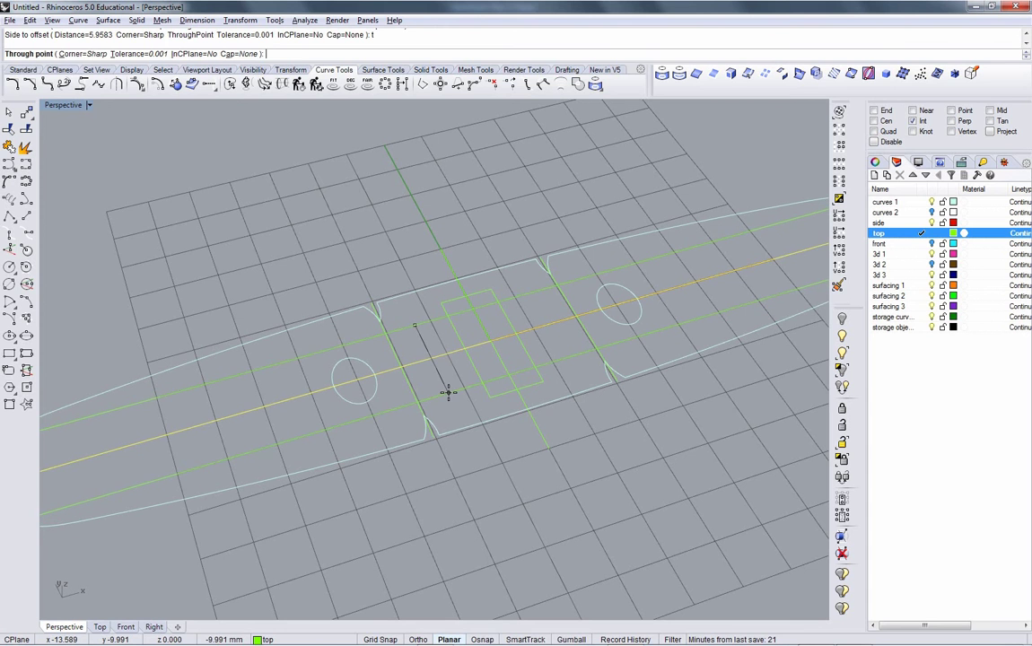
{"action": "left_click", "coordinate": [448, 392]}
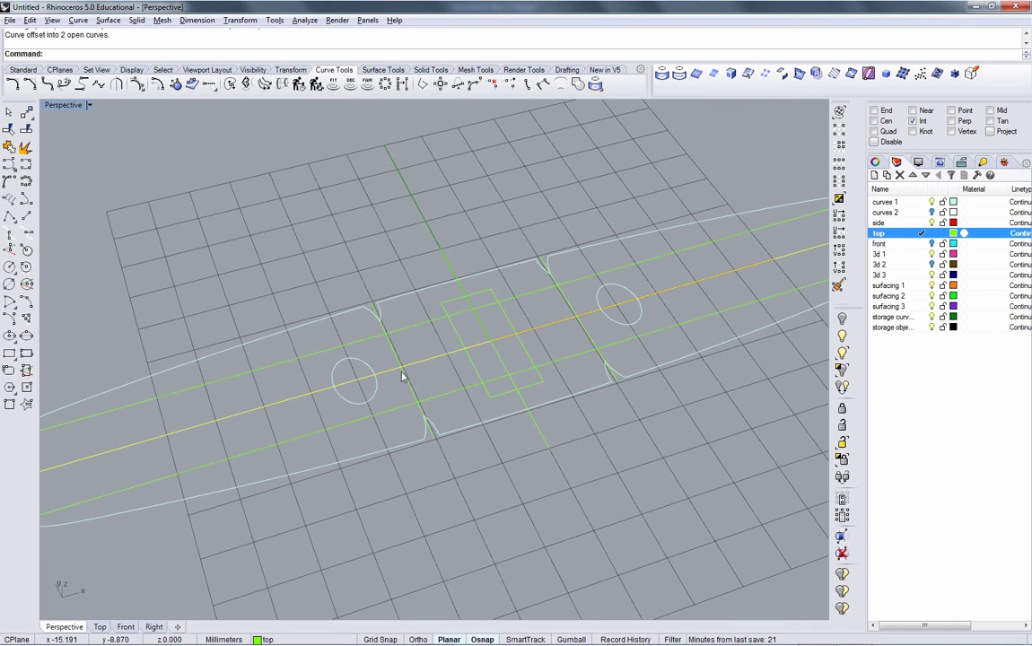
Fillet both lengthwise offset lines with the negative-X notch line at radius 0.
{"action": "left_click", "coordinate": [12, 84]}
{"action": "left_click", "coordinate": [438, 397]}
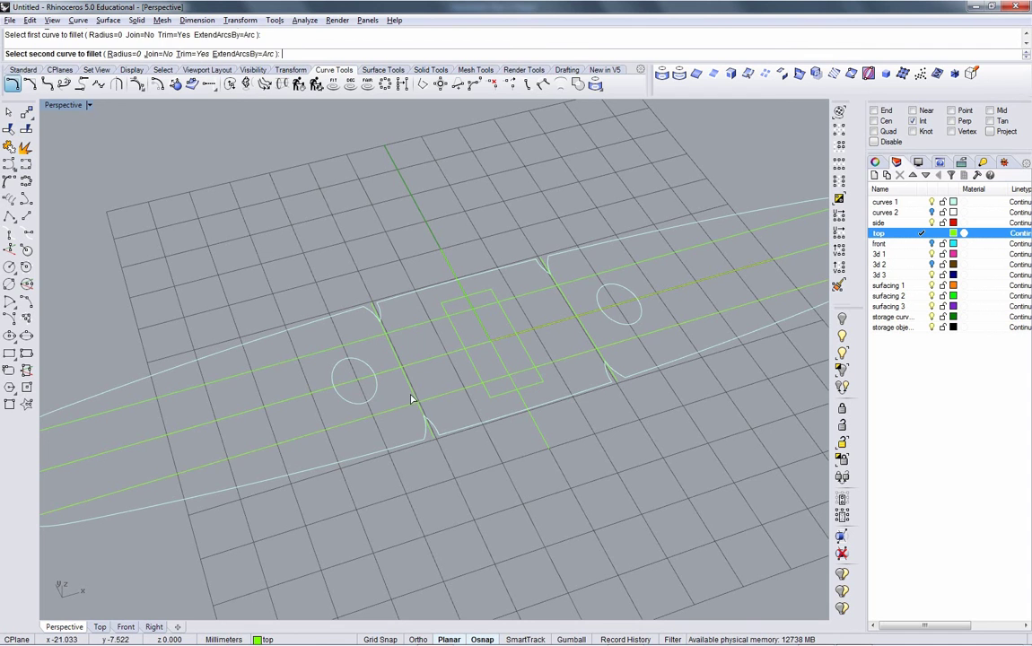
{"action": "left_click", "coordinate": [412, 393]}
{"action": "right_click", "coordinate": [410, 391]}
{"action": "left_click", "coordinate": [409, 328]}
{"action": "left_click", "coordinate": [391, 341]}
Fillet both lengthwise offset lines with the positive-X notch line at radius 0 to close the wide rectangle.
{"action": "right_click", "coordinate": [408, 336]}
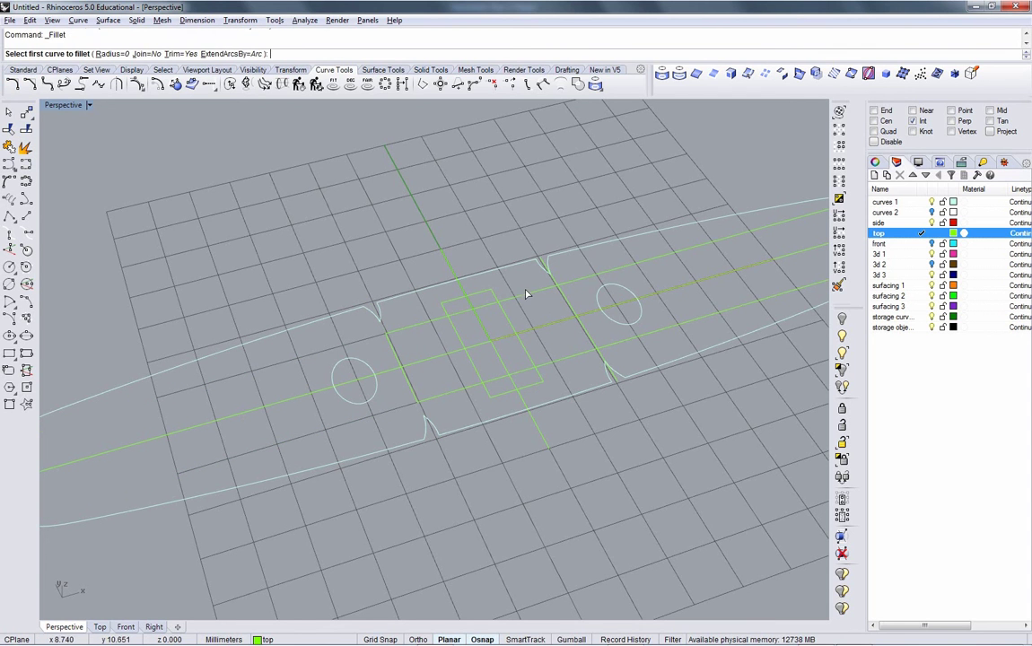
{"action": "left_click", "coordinate": [536, 292]}
{"action": "left_click", "coordinate": [564, 298]}
{"action": "right_click", "coordinate": [576, 314]}
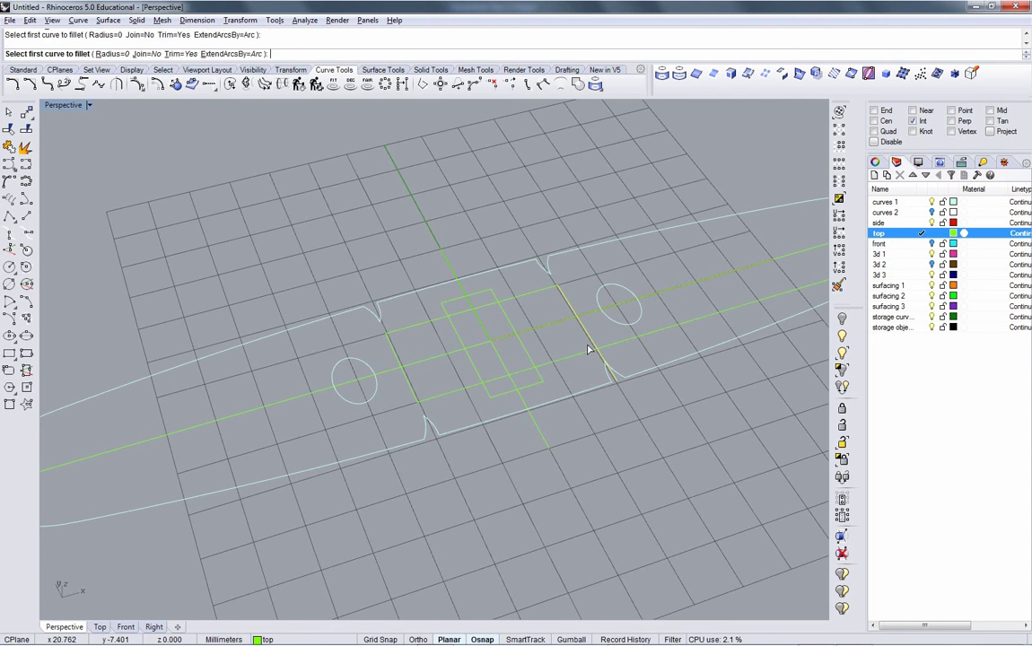
{"action": "left_click", "coordinate": [579, 352]}
Trim away the overlapping inner segments of the two crossing rectangles to leave a single cross-shaped outline.
{"action": "scroll", "coordinate": [545, 361], "scroll_direction": "up", "scroll_amount": 3}
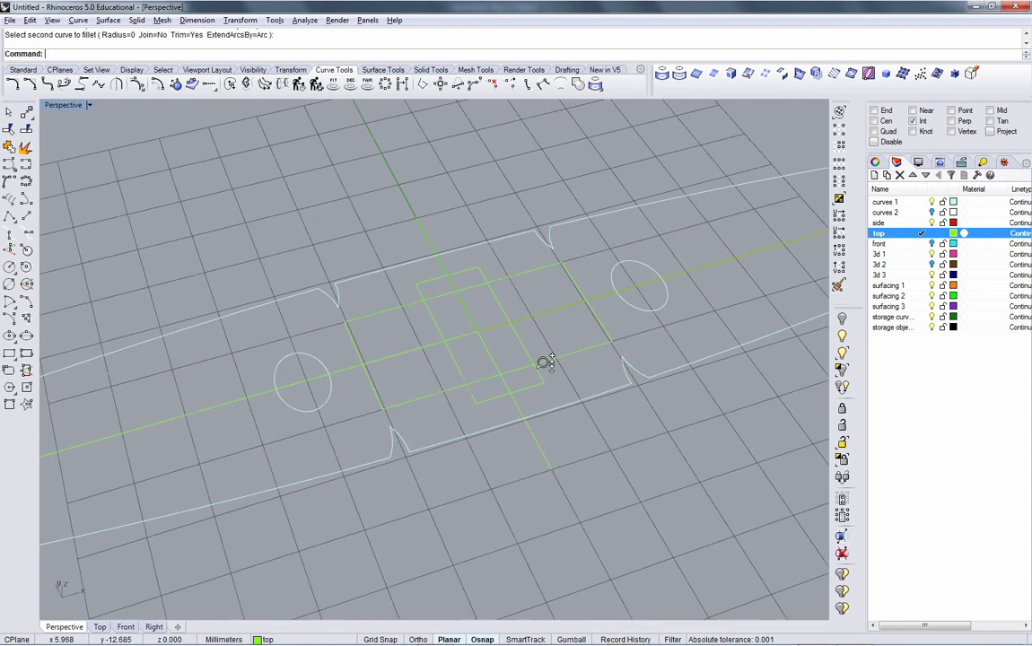
{"action": "left_click", "coordinate": [541, 363]}
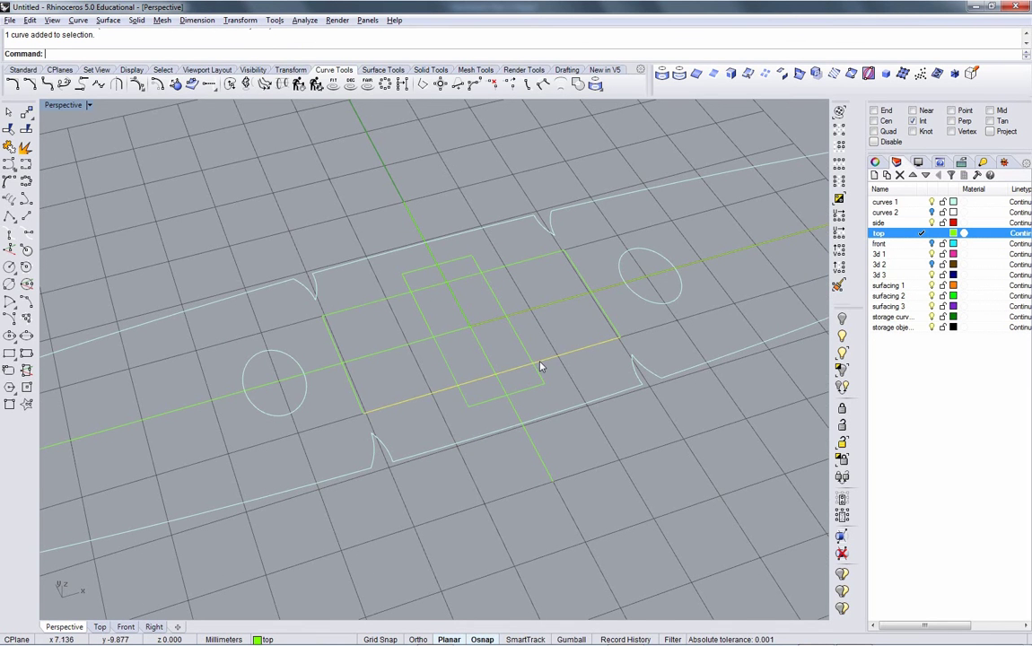
{"action": "left_click", "coordinate": [392, 303]}
{"action": "left_click", "coordinate": [9, 129]}
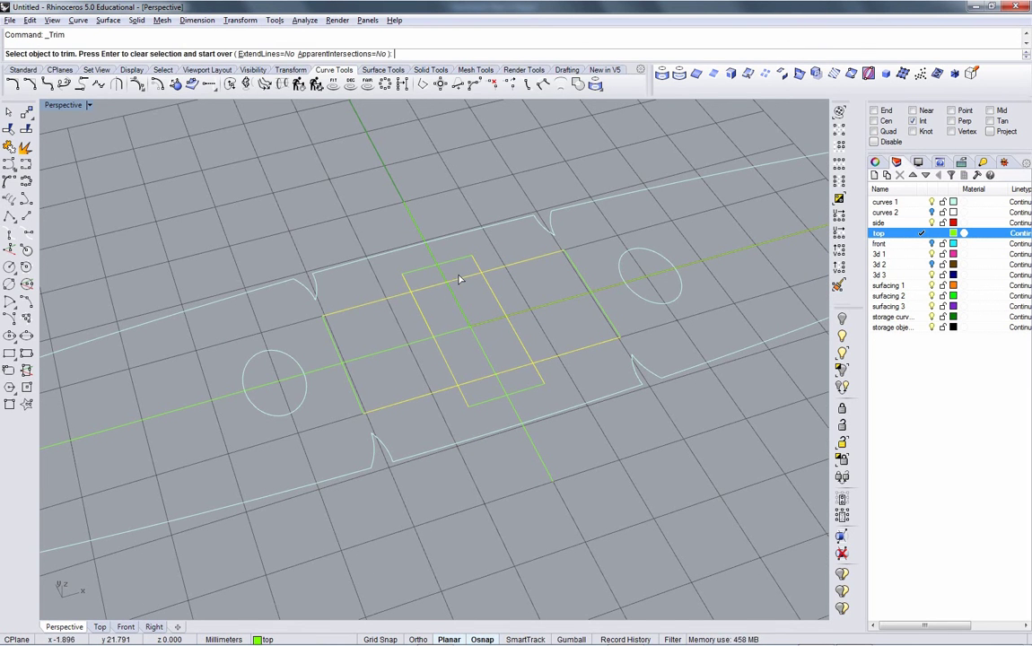
{"action": "left_click", "coordinate": [427, 294]}
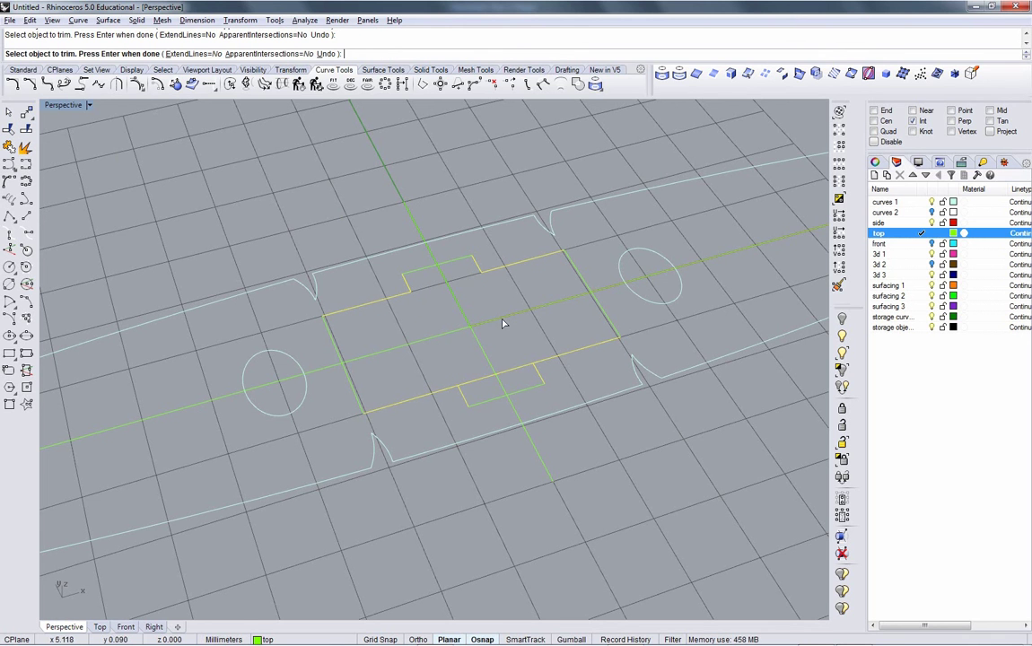
{"action": "key", "text": "Return"}
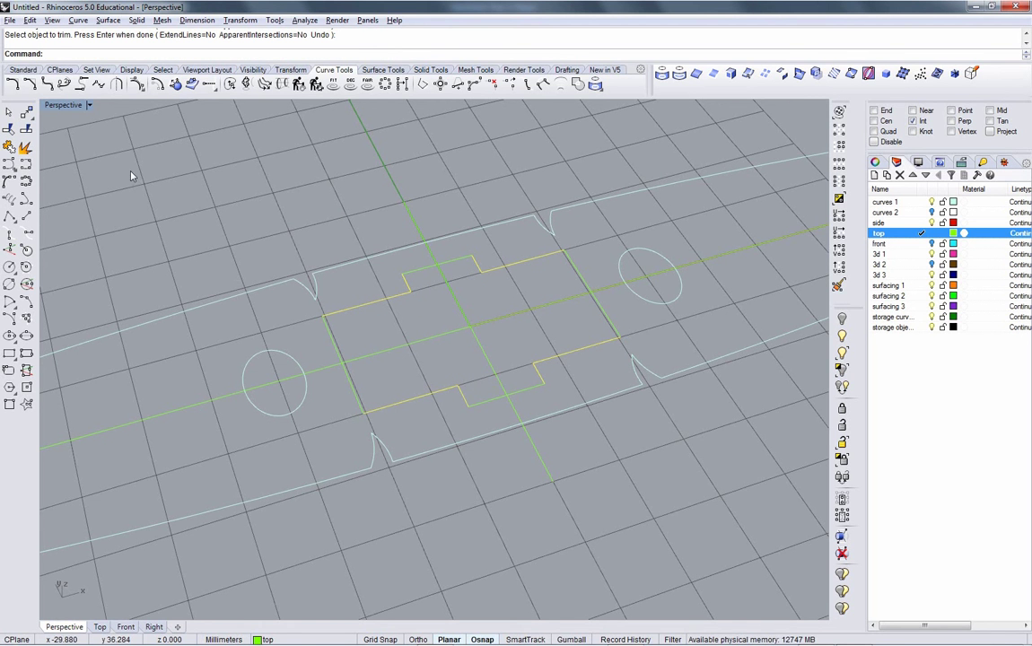
Join the trimmed edge segments and delete three of the four stepped corners, keeping the one at negative X and positive Y.
{"action": "left_click", "coordinate": [10, 146]}
{"action": "right_click_drag", "start_coordinate": [447, 307], "coordinate": [456, 285]}
{"action": "left_click", "coordinate": [490, 277]}
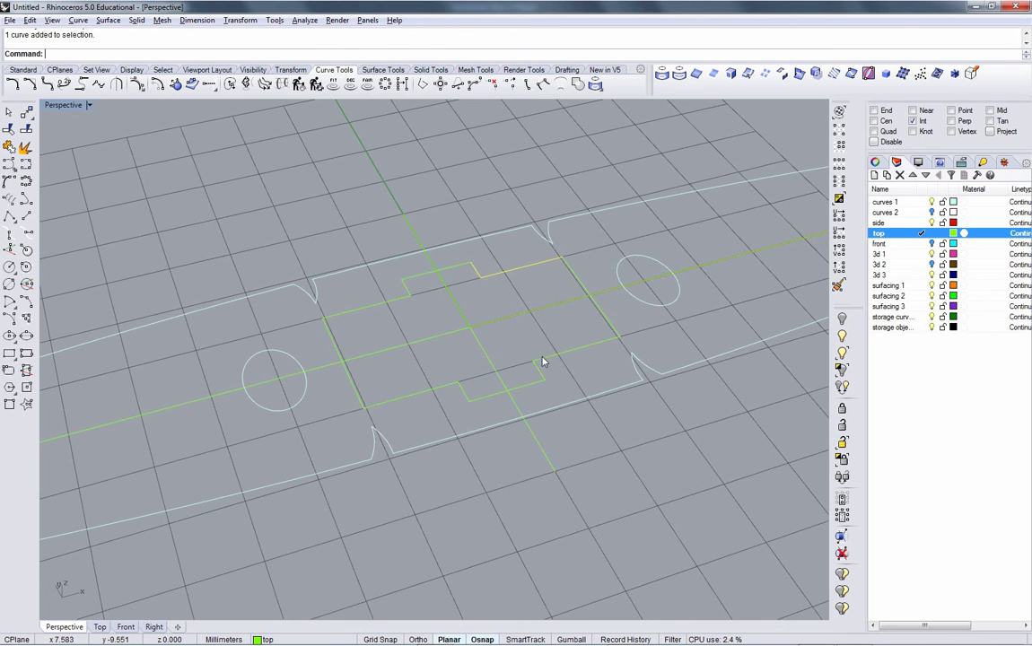
{"action": "key", "text": "Delete"}
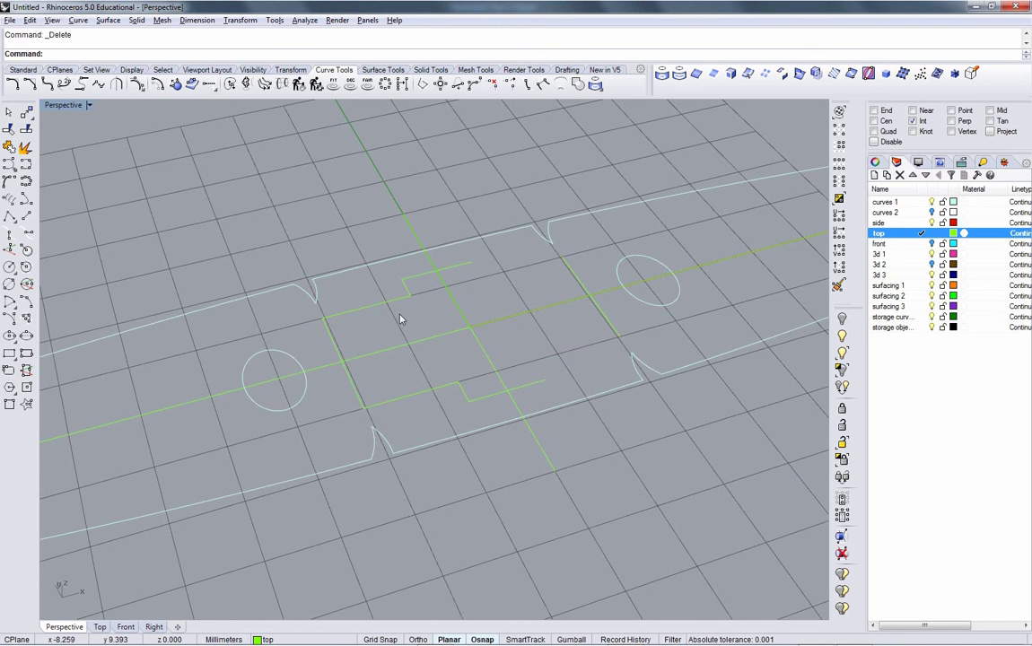
{"action": "left_click", "coordinate": [447, 392]}
{"action": "key", "text": "Delete"}
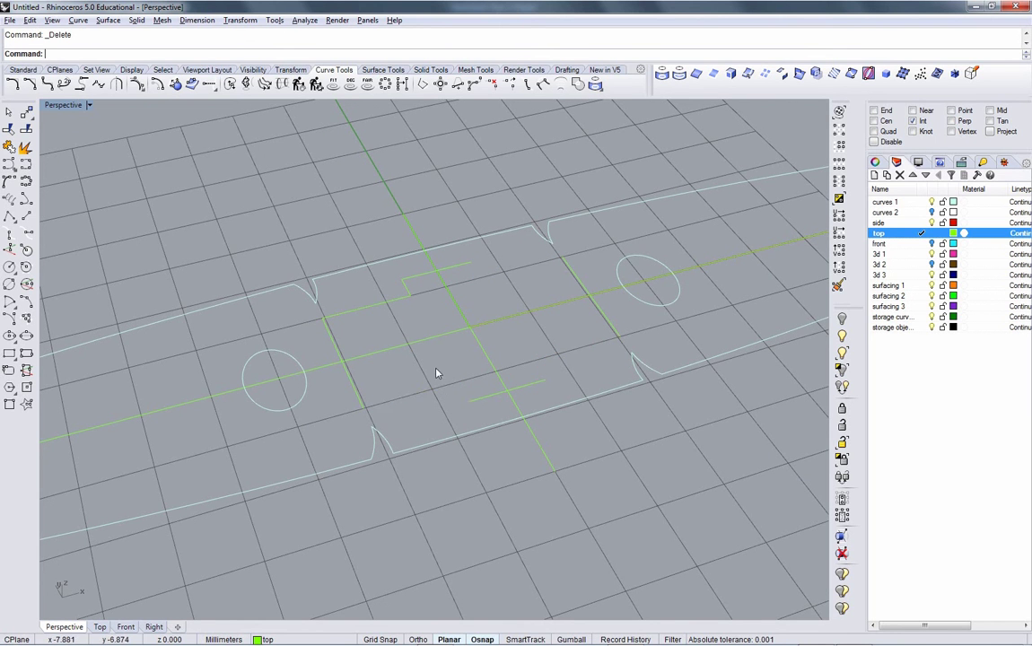
{"action": "left_click", "coordinate": [403, 296]}
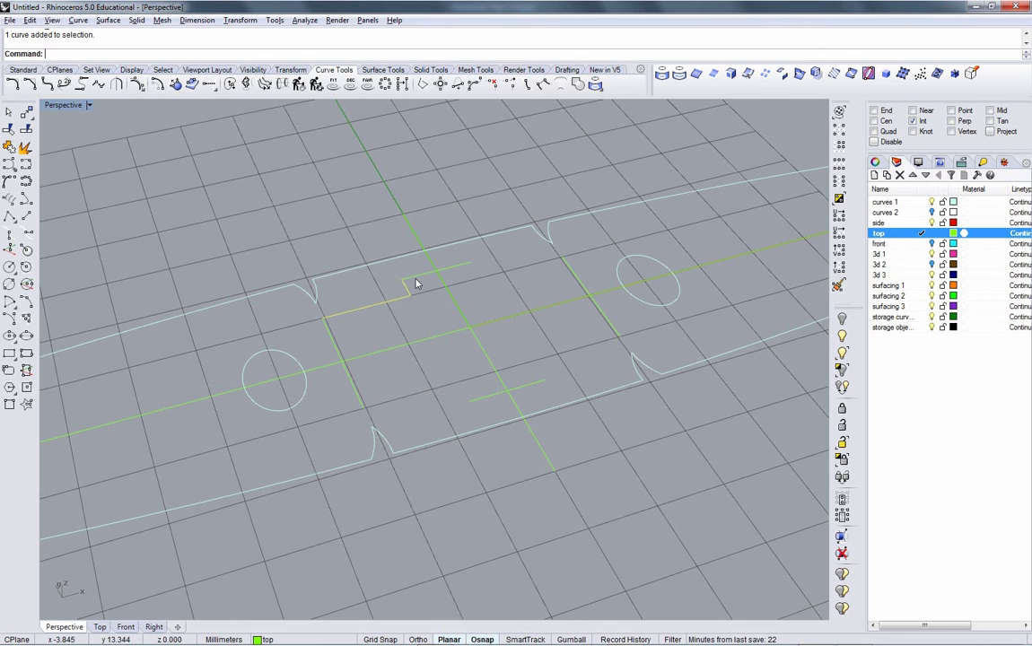
{"action": "left_click", "coordinate": [330, 340], "text": "ctrl"}
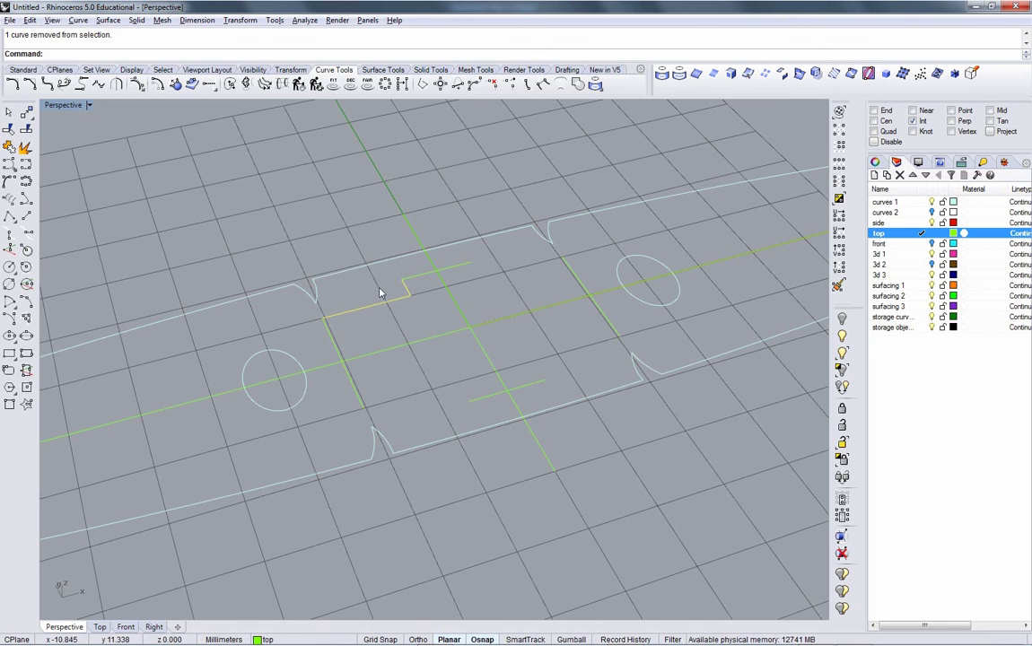
{"action": "left_click", "coordinate": [8, 147]}
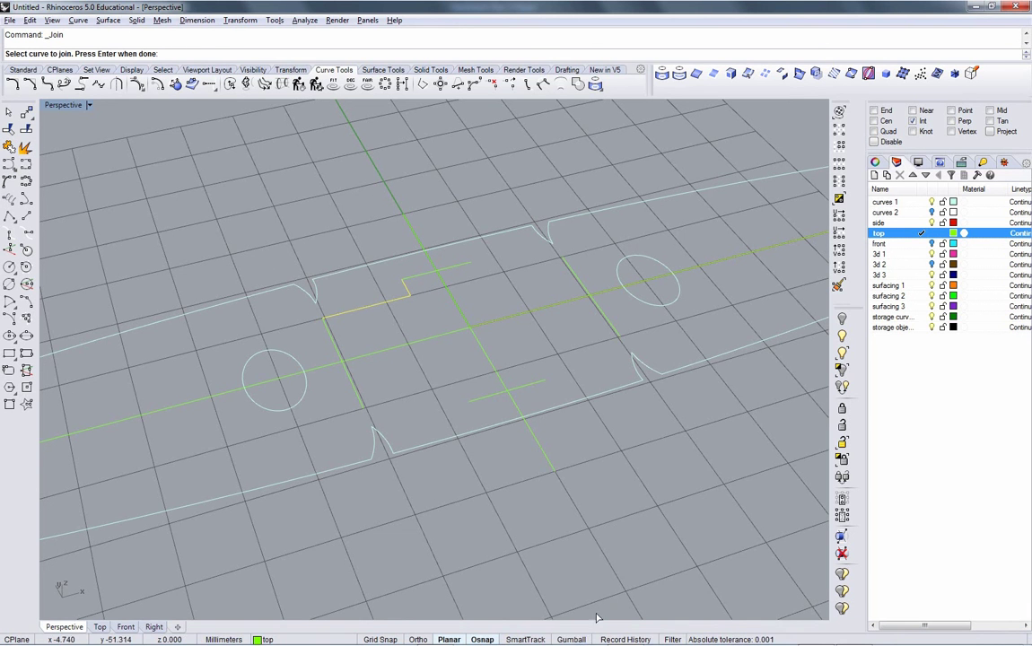
{"action": "left_click", "coordinate": [617, 639]}
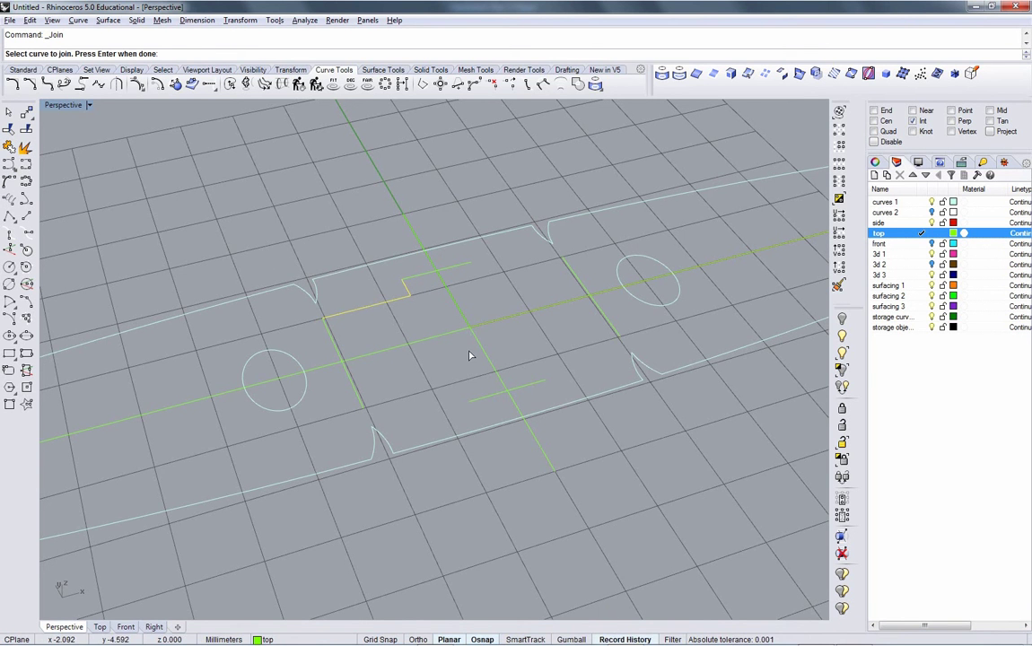
{"action": "key", "text": "Return"}
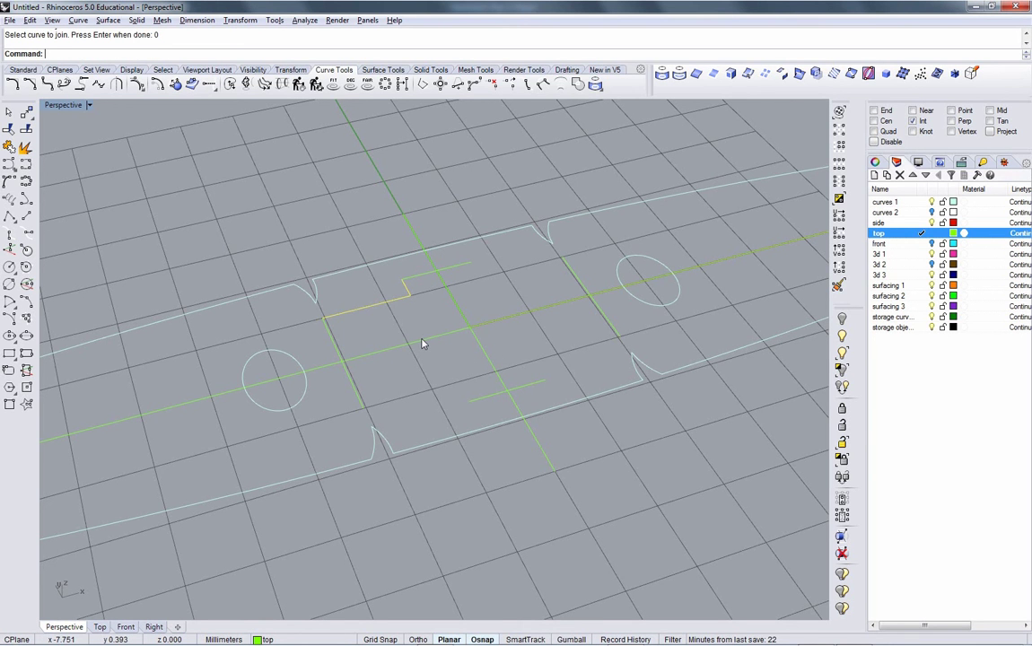
{"action": "key", "text": "Escape"}
With history recording on, mirror the remaining stepped corner across the X axis, starting the mirror plane at the origin.
{"action": "left_click", "coordinate": [393, 296]}
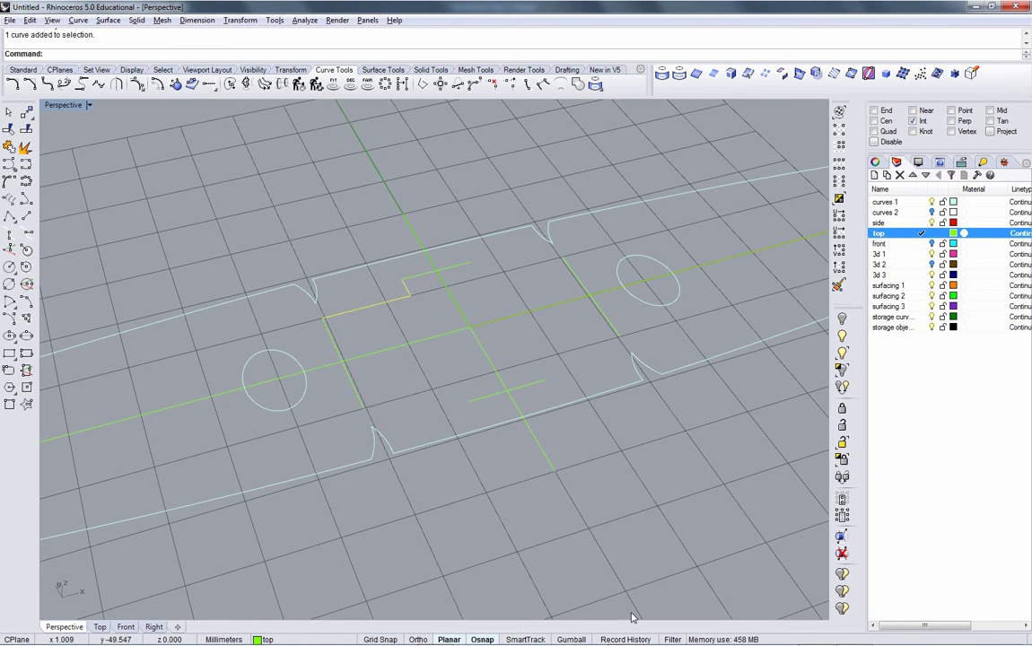
{"action": "left_click", "coordinate": [634, 640]}
{"action": "type", "text": "mi"}
{"action": "key", "text": "Return"}
{"action": "type", "text": "0"}
{"action": "key", "text": "Return"}
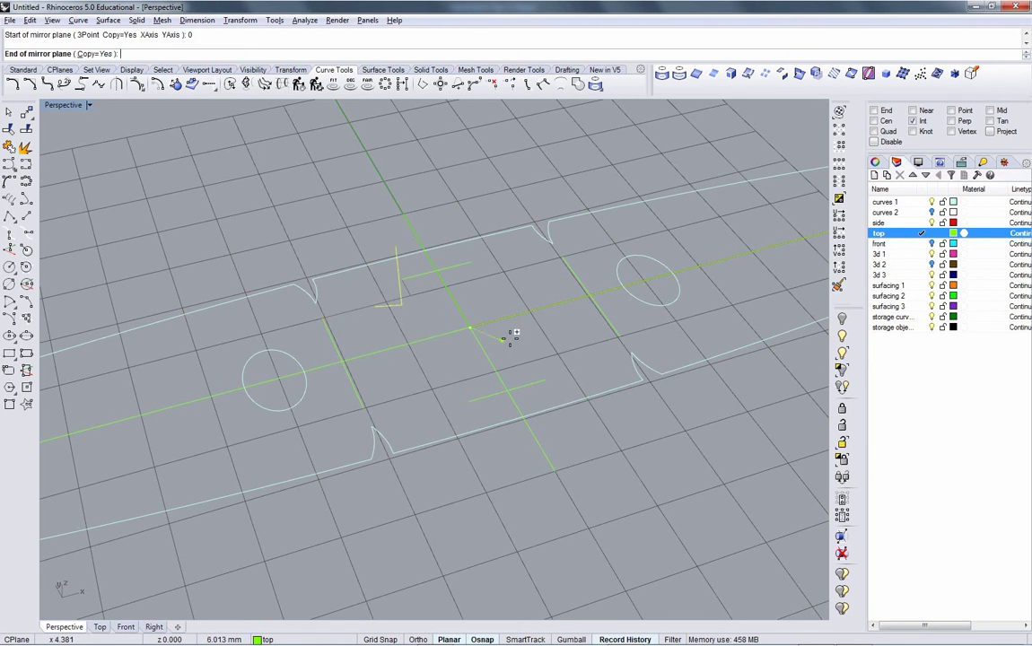
{"action": "left_click", "coordinate": [584, 338], "text": "shift"}
Mirror both negative-X stepped corners across the Y axis, starting the mirror plane at origin 0, to complete the cross outline.
{"action": "left_click", "coordinate": [443, 392]}
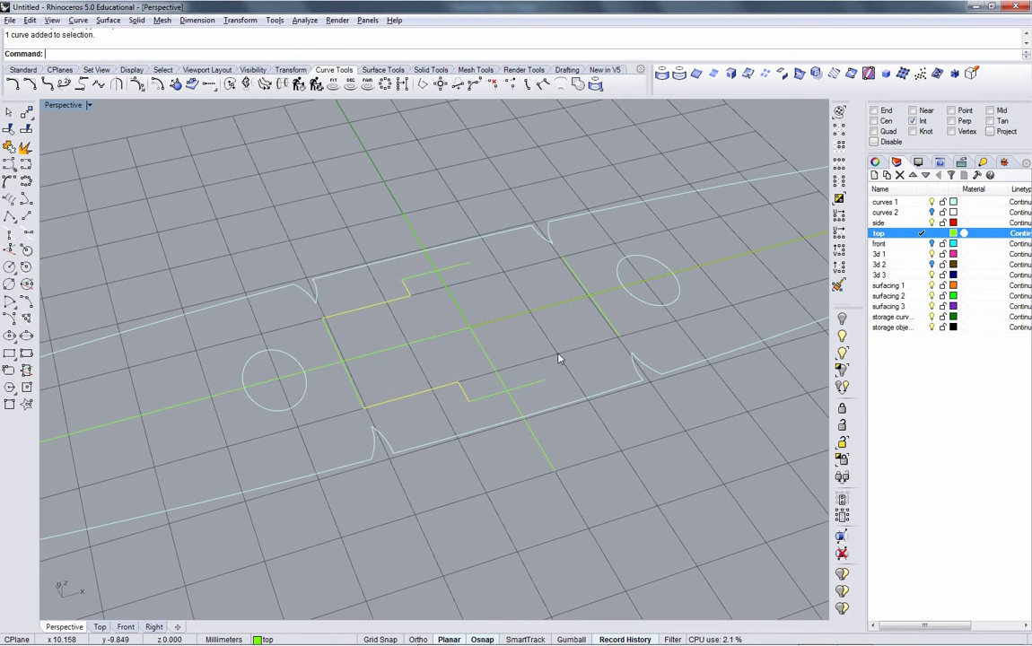
{"action": "key", "text": "Return"}
{"action": "type", "text": "0"}
{"action": "key", "text": "Return"}
{"action": "left_click", "coordinate": [554, 435]}
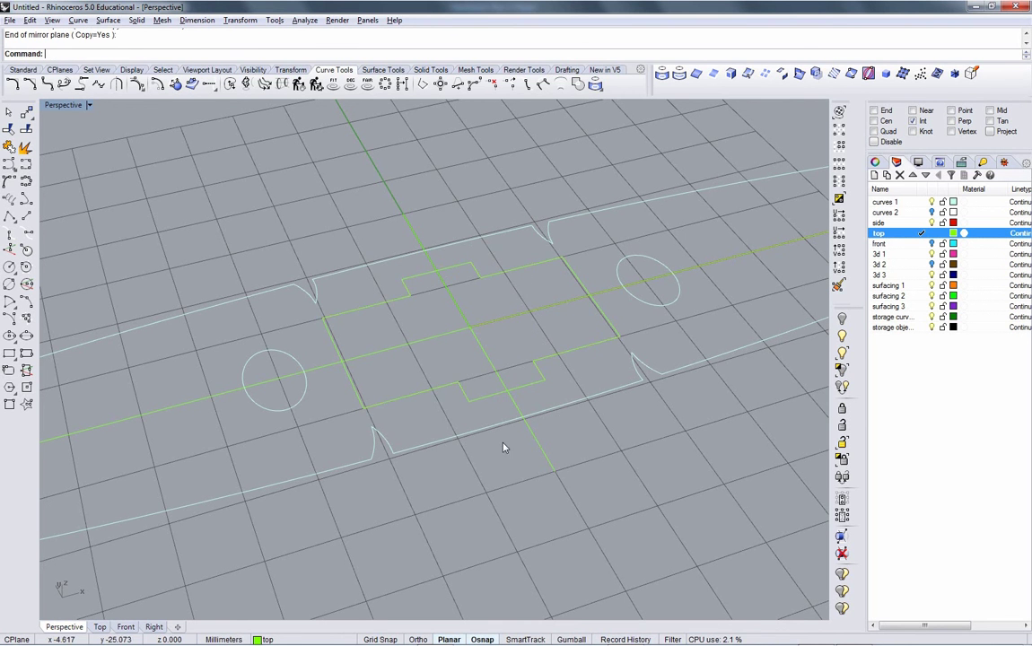
Turn on the original corner's control points and move its inner vertex about 4.2 mm toward the lengthwise center line.
{"action": "right_click_drag", "start_coordinate": [503, 447], "coordinate": [476, 348]}
{"action": "left_click", "coordinate": [455, 328]}
{"action": "key", "text": "F10"}
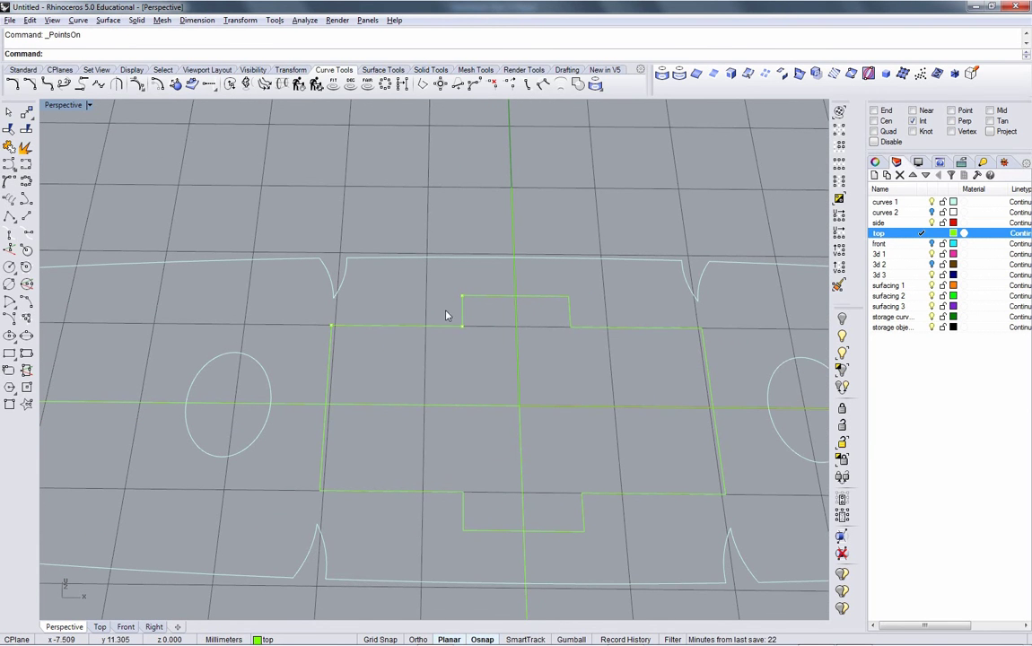
{"action": "left_click_drag", "start_coordinate": [447, 314], "coordinate": [480, 351]}
{"action": "type", "text": "Move"}
{"action": "key", "text": "Return"}
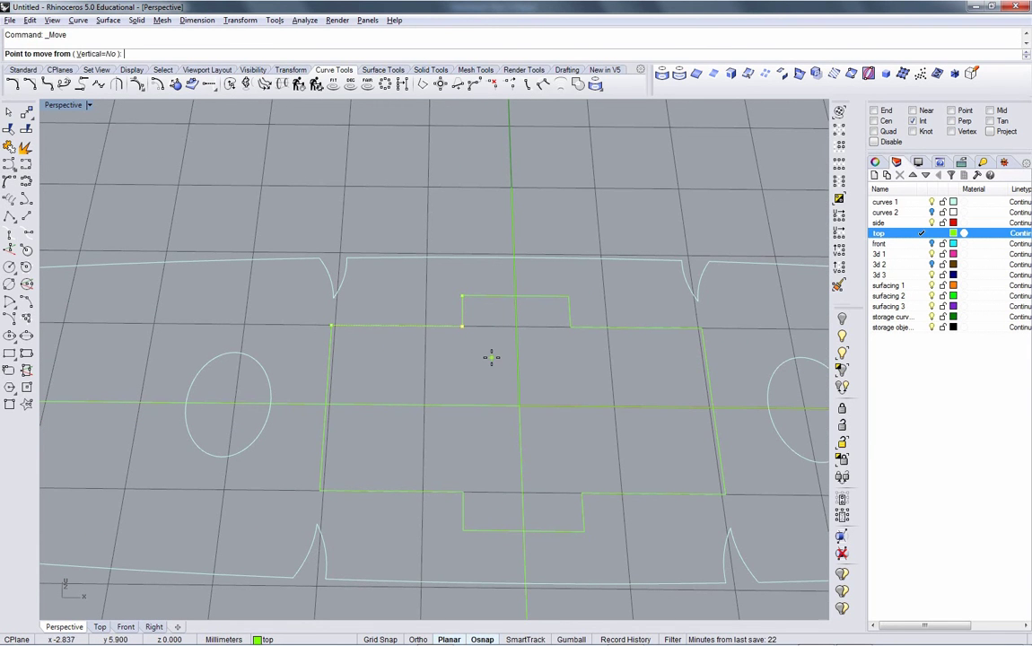
{"action": "left_click", "coordinate": [490, 354]}
{"action": "left_click", "coordinate": [498, 386]}
{"action": "mouse_move", "coordinate": [501, 397]}
{"action": "right_mouse_down"}
{"action": "mouse_move", "coordinate": [545, 403]}
{"action": "mouse_move", "coordinate": [501, 387]}
{"action": "right_mouse_up"}
Check the cuff reference in Corel Painter and move the corner's inner vertex slightly toward negative X in Rhino.
{"action": "key", "text": "alt+Tab"}
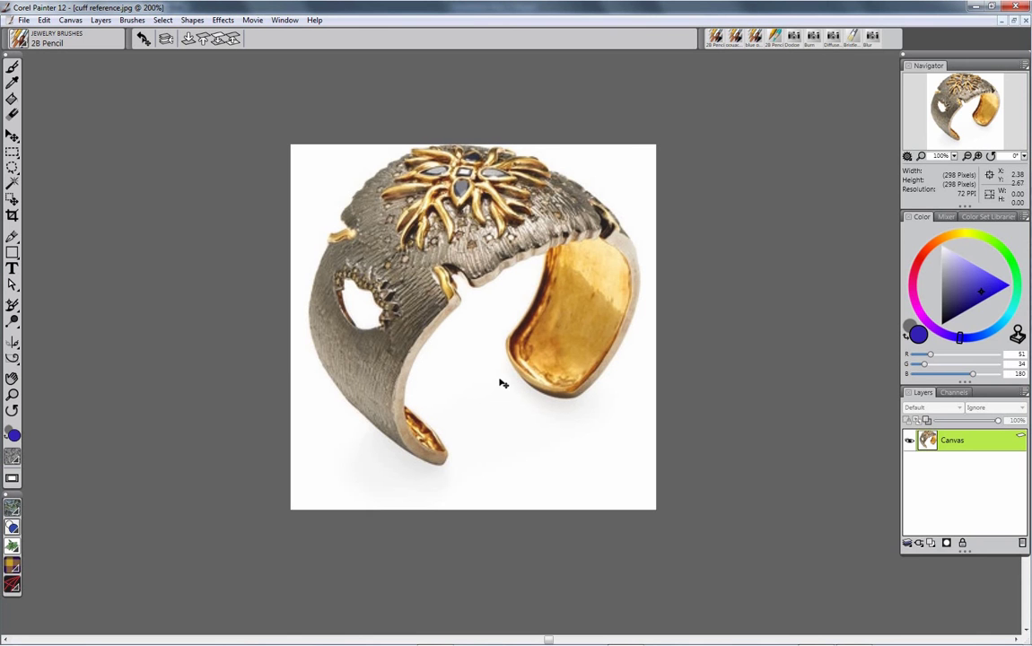
{"action": "key", "text": "alt+Tab"}
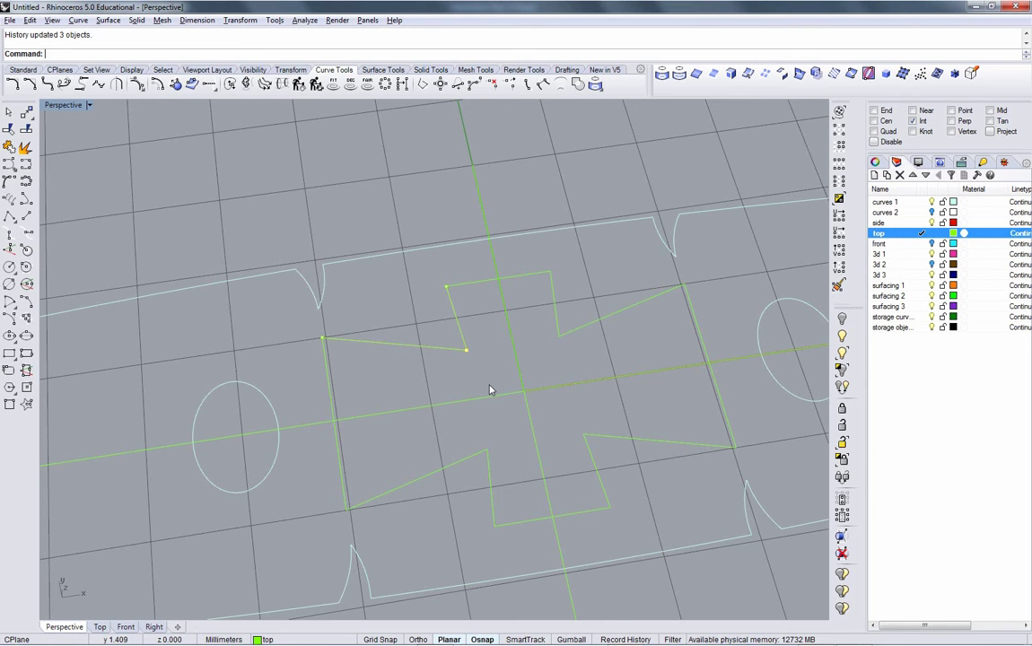
{"action": "right_click", "coordinate": [489, 380]}
{"action": "left_click", "coordinate": [492, 376]}
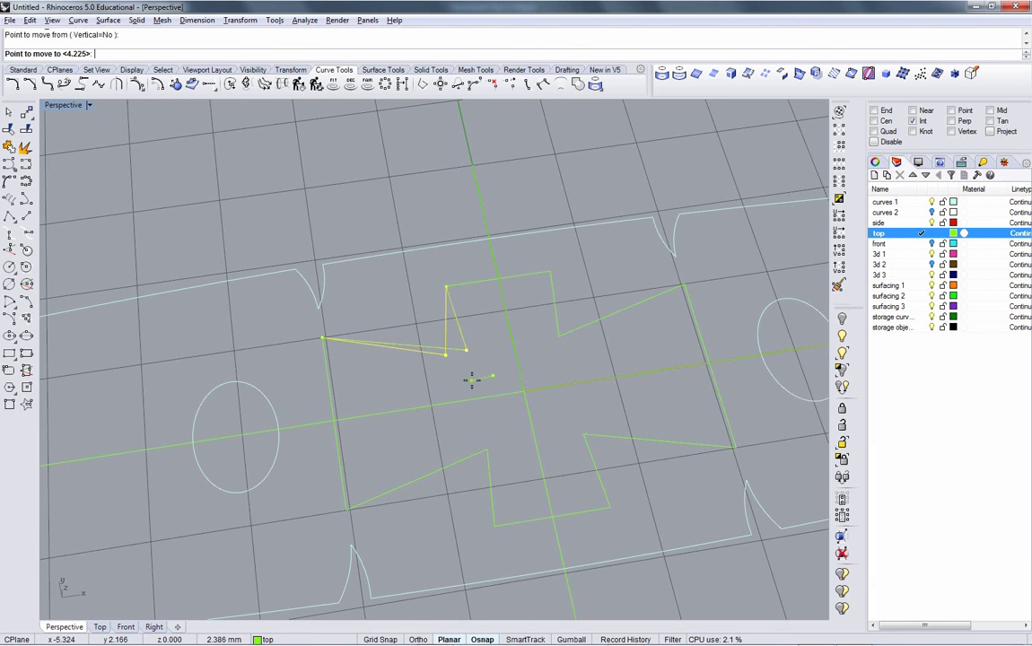
{"action": "left_click", "coordinate": [484, 378]}
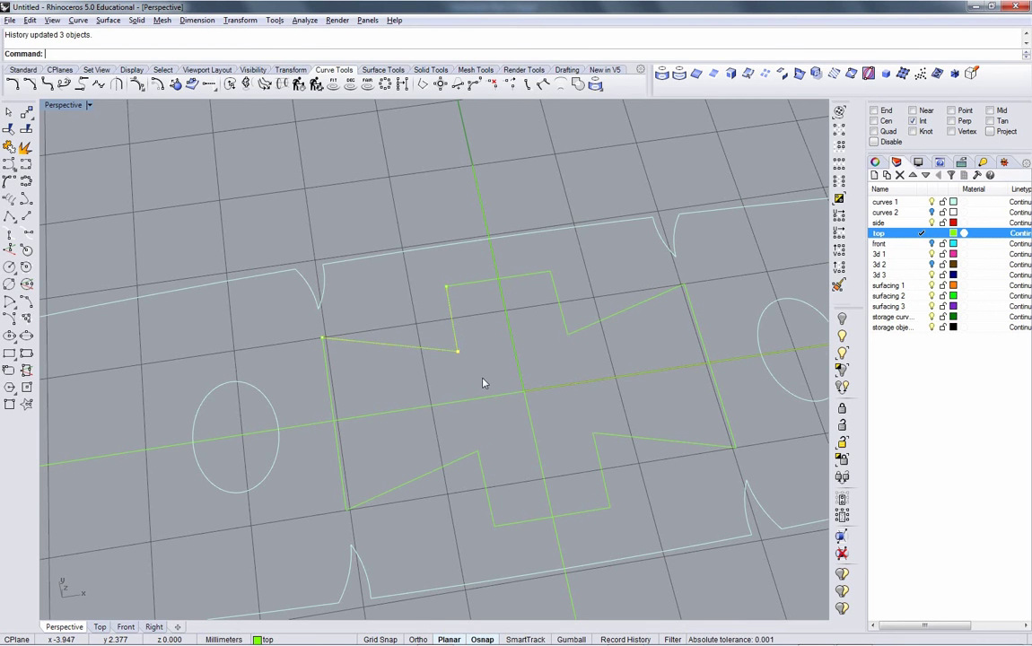
Compare with the cuff reference in Corel Painter, move the inner vertex back slightly toward positive Y, and hide the control points.
{"action": "key", "text": "alt+Tab"}
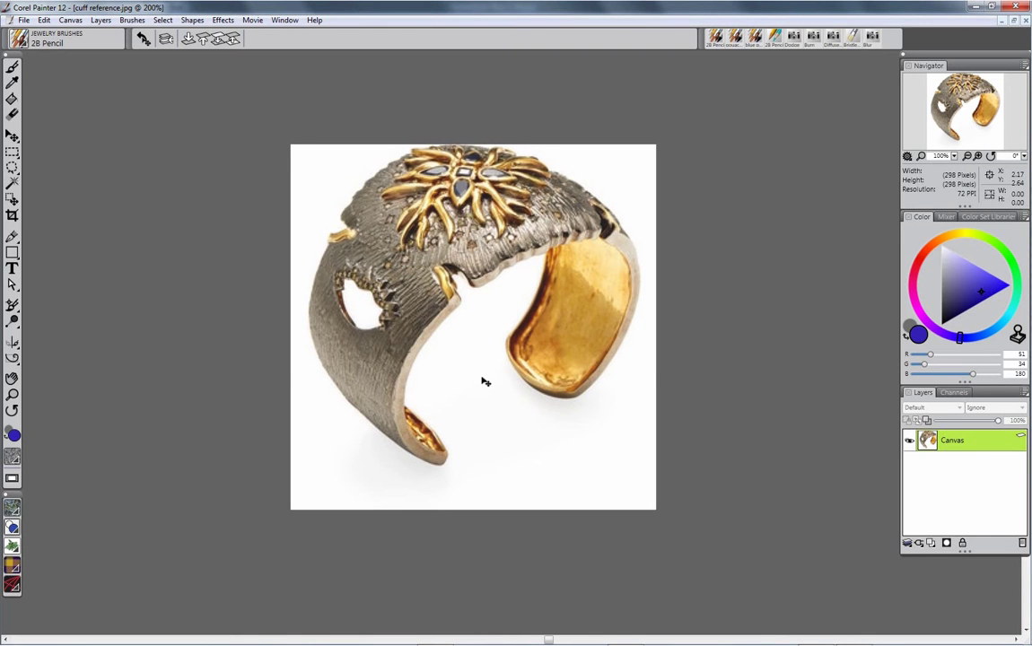
{"action": "key", "text": "alt+Tab"}
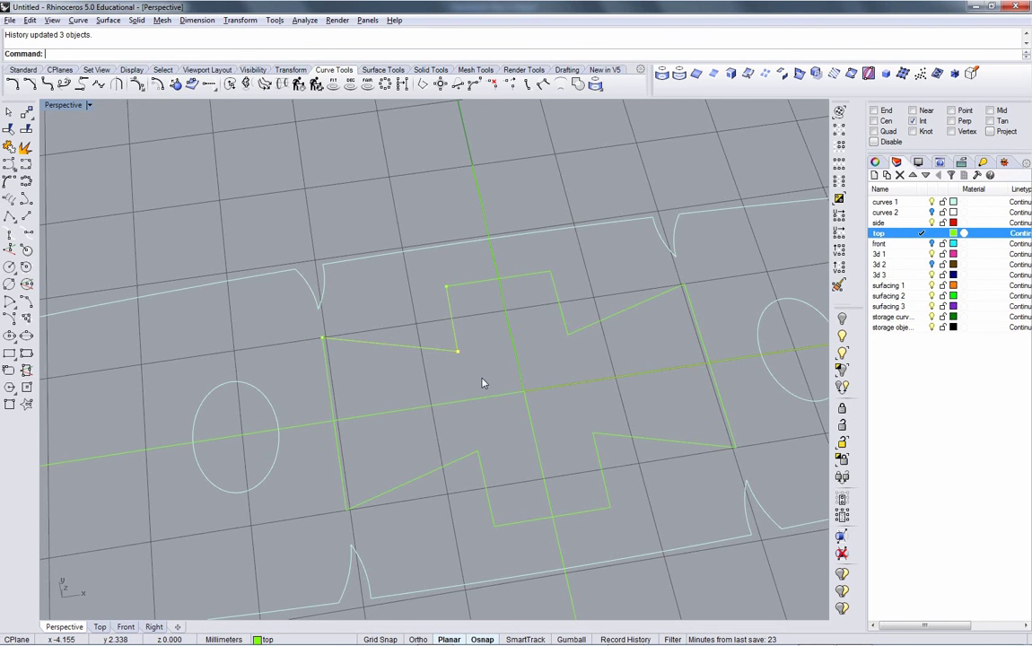
{"action": "key", "text": "Return"}
{"action": "left_click", "coordinate": [482, 376]}
{"action": "left_click", "coordinate": [477, 360]}
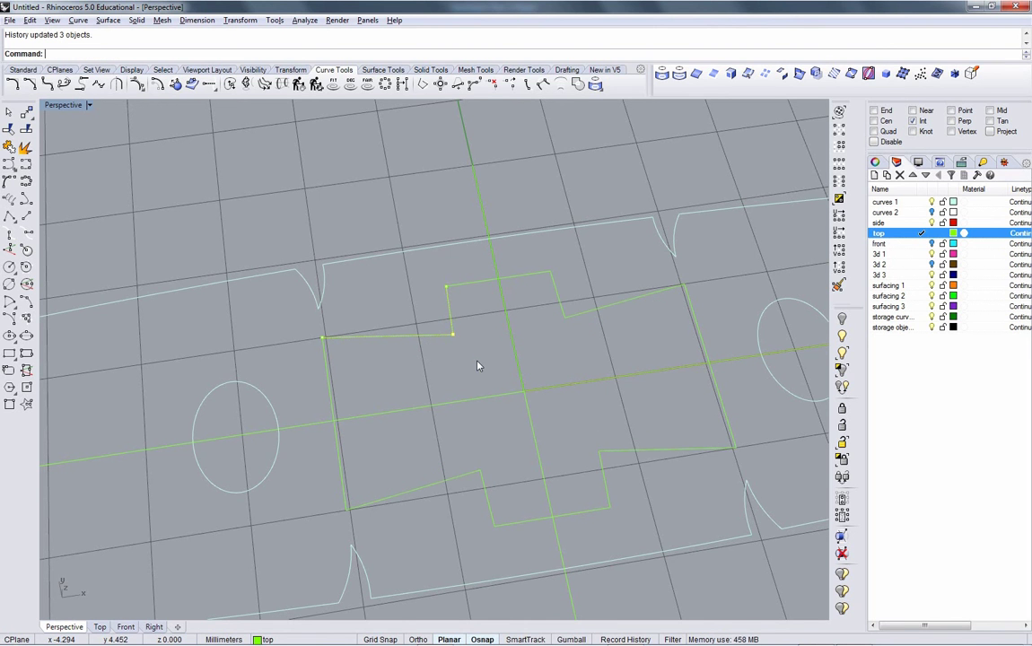
{"action": "scroll", "coordinate": [483, 366], "scroll_direction": "down", "scroll_amount": 3}
{"action": "key", "text": "alt+Tab"}
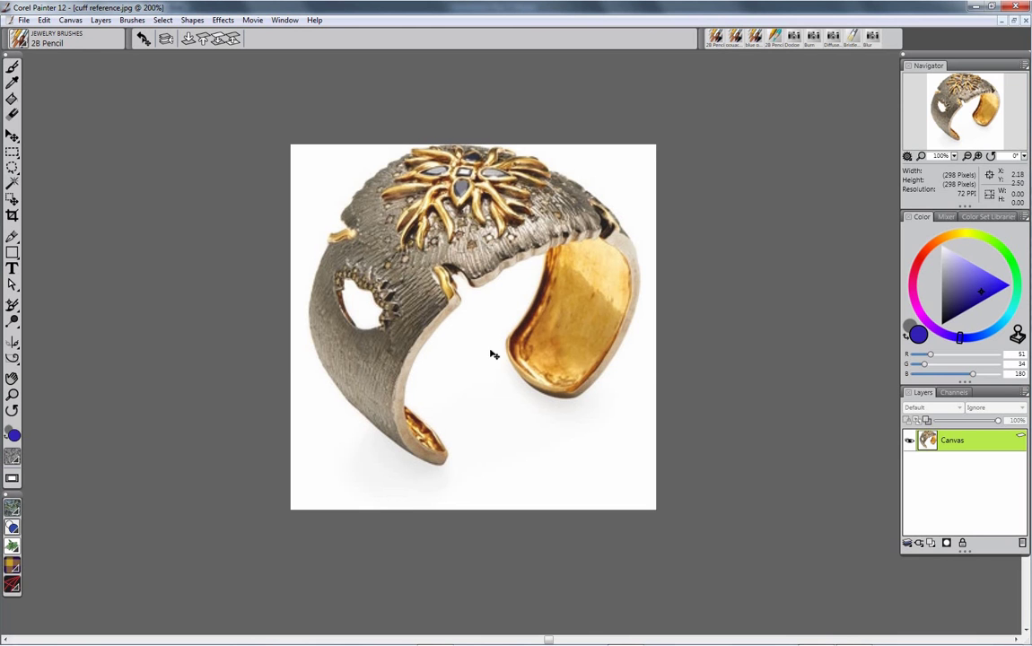
{"action": "key", "text": "alt+Tab"}
{"action": "right_click_drag", "start_coordinate": [479, 433], "coordinate": [528, 396]}
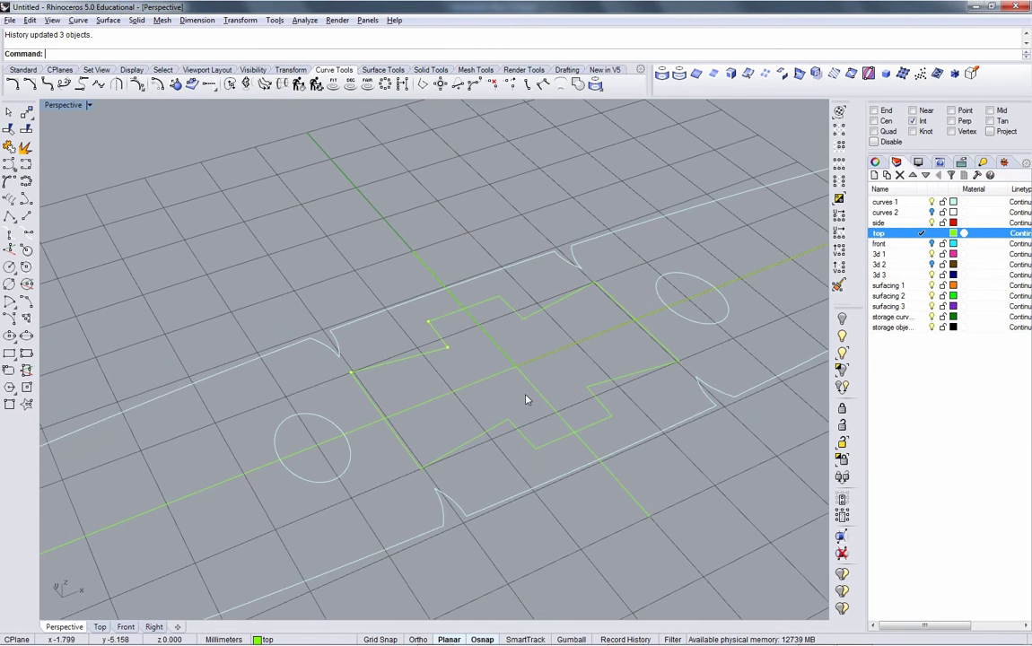
{"action": "scroll", "coordinate": [506, 439], "scroll_direction": "up", "scroll_amount": 2}
{"action": "mouse_move", "coordinate": [506, 439]}
{"action": "right_mouse_down"}
{"action": "mouse_move", "coordinate": [528, 424]}
{"action": "mouse_move", "coordinate": [524, 430]}
{"action": "right_mouse_up"}
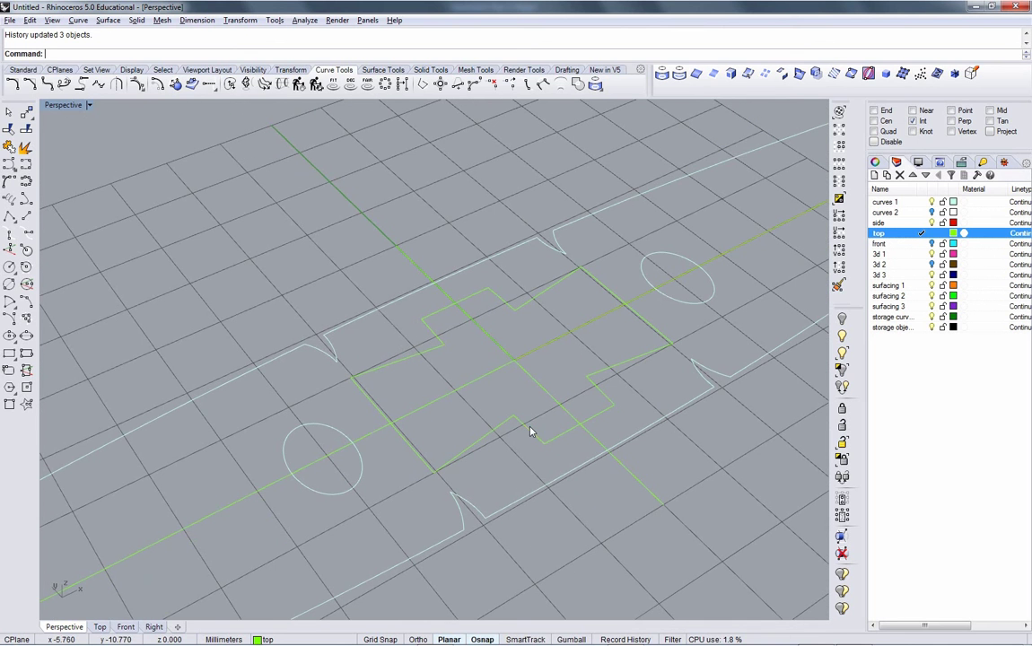
Join the four stepped corners and the edge segments between them into one closed cross-shaped curve.
{"action": "left_click", "coordinate": [531, 430]}
{"action": "left_click", "coordinate": [566, 433], "text": "shift"}
{"action": "left_click", "coordinate": [619, 365], "text": "shift"}
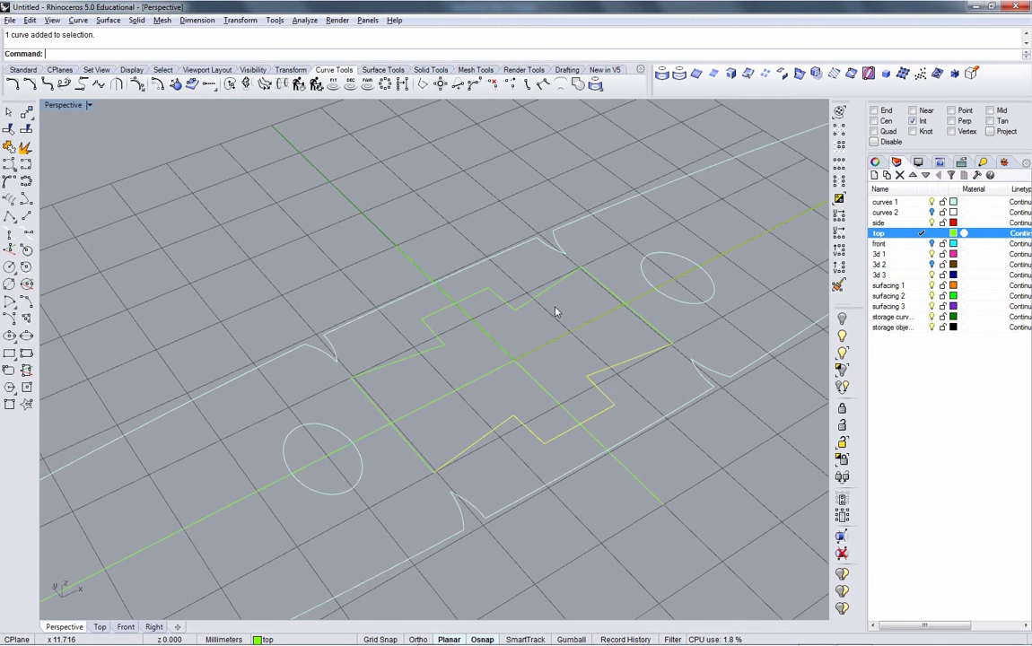
{"action": "left_click", "coordinate": [553, 288], "text": "shift"}
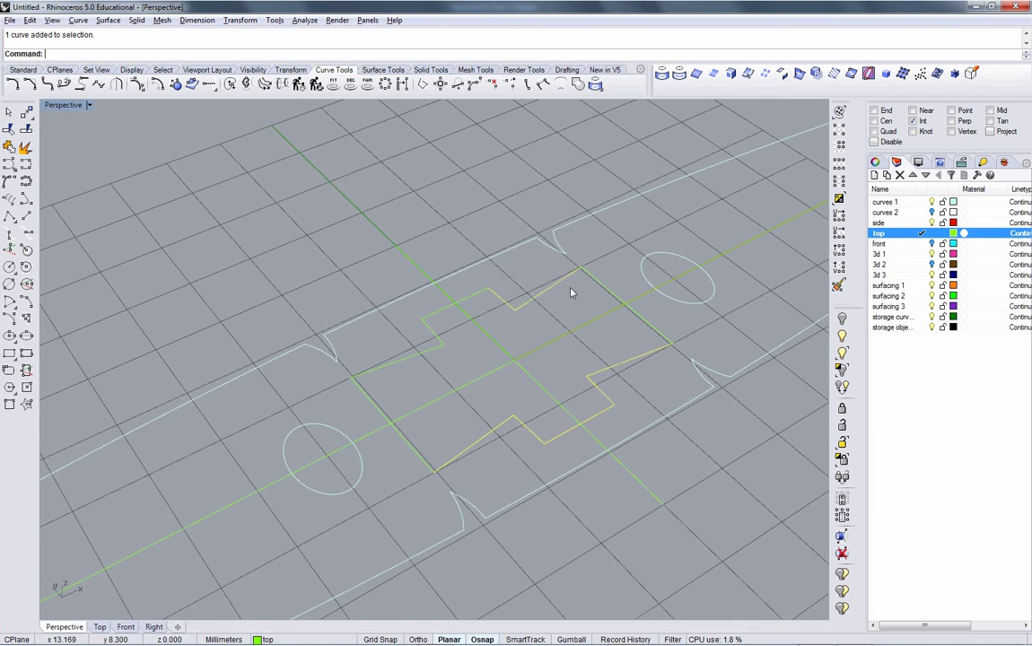
{"action": "left_click", "coordinate": [432, 355]}
{"action": "left_click", "coordinate": [377, 408], "text": "shift"}
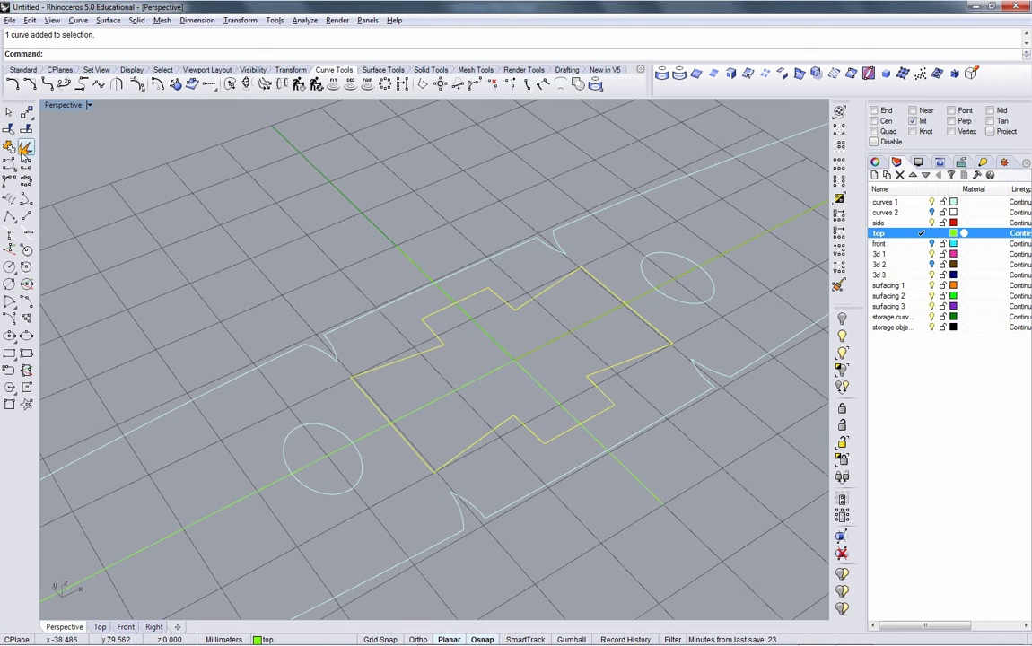
{"action": "left_click", "coordinate": [9, 146]}
{"action": "left_click", "coordinate": [464, 327]}
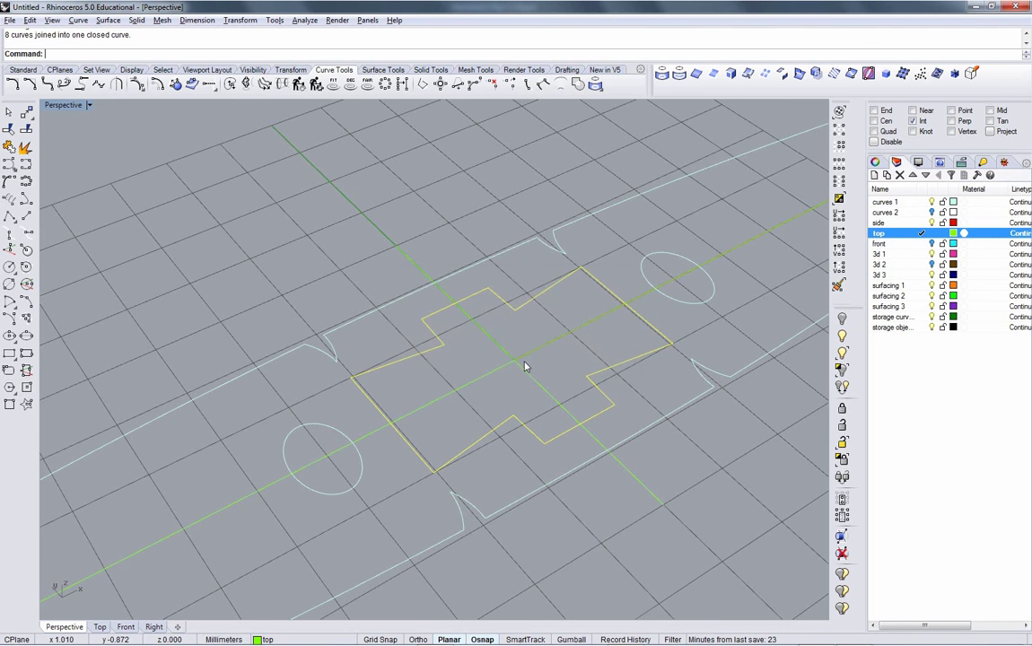
Move the joined cross outline to the layer "curves 1".
{"action": "key", "text": "F4"}
{"action": "left_click", "coordinate": [570, 296]}
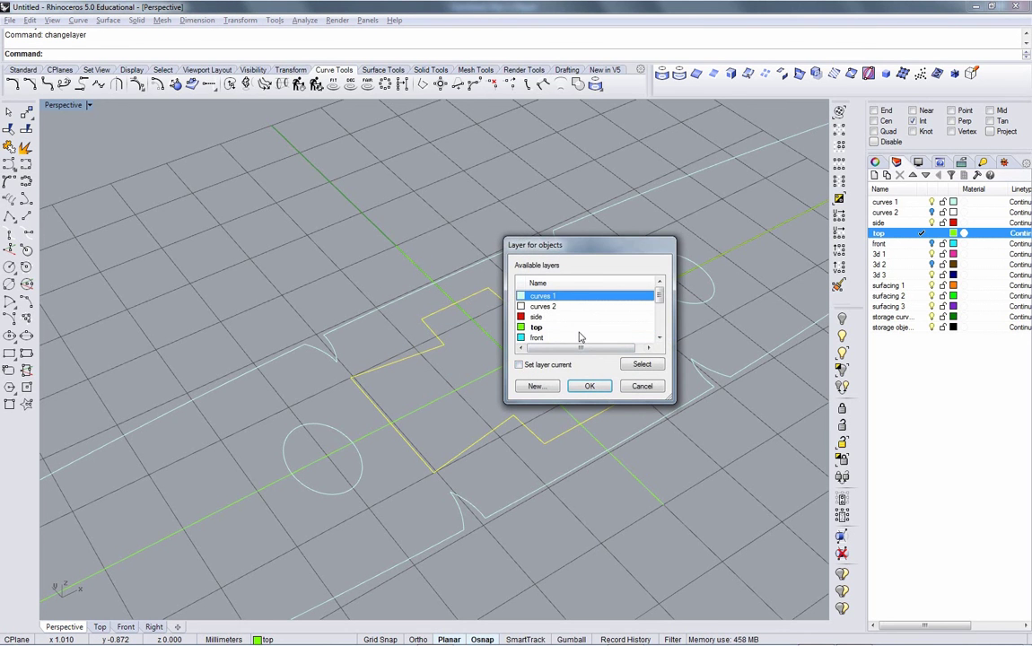
{"action": "left_click", "coordinate": [588, 388]}
Move the crosswise center line along the Y axis to the layer "curves 1".
{"action": "scroll", "coordinate": [560, 436], "scroll_direction": "down", "scroll_amount": 5}
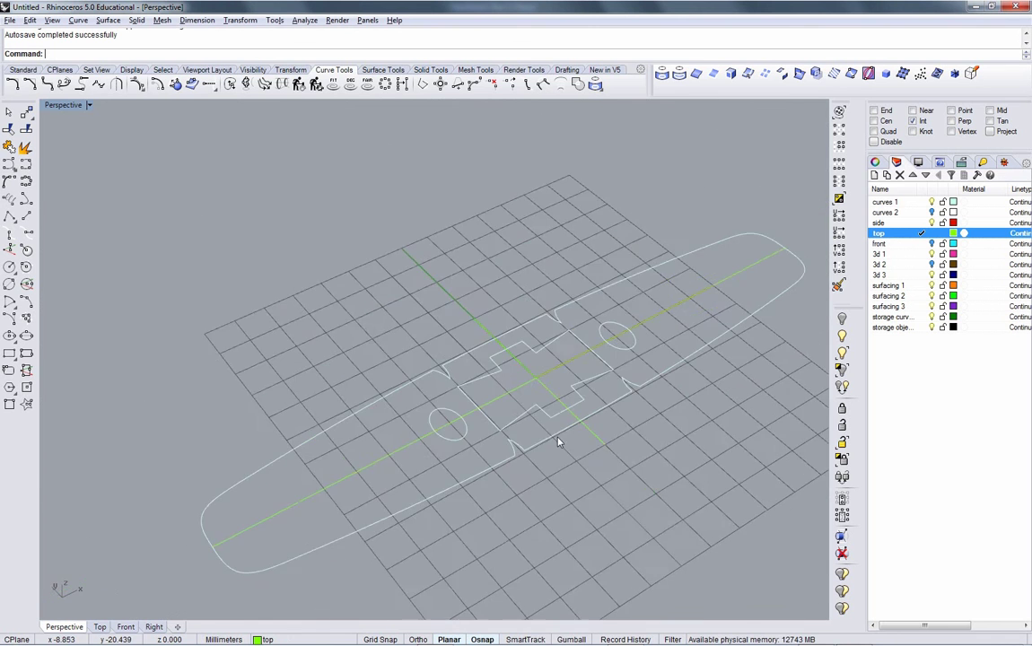
{"action": "right_click_drag", "start_coordinate": [560, 438], "coordinate": [544, 423]}
{"action": "left_click", "coordinate": [545, 410]}
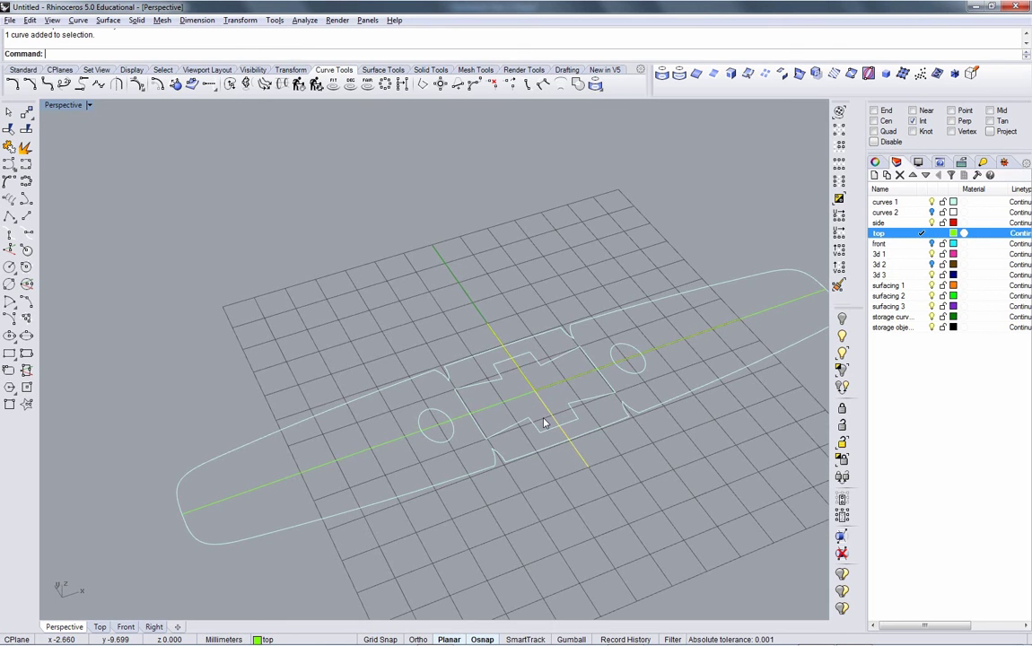
{"action": "right_click", "coordinate": [544, 418]}
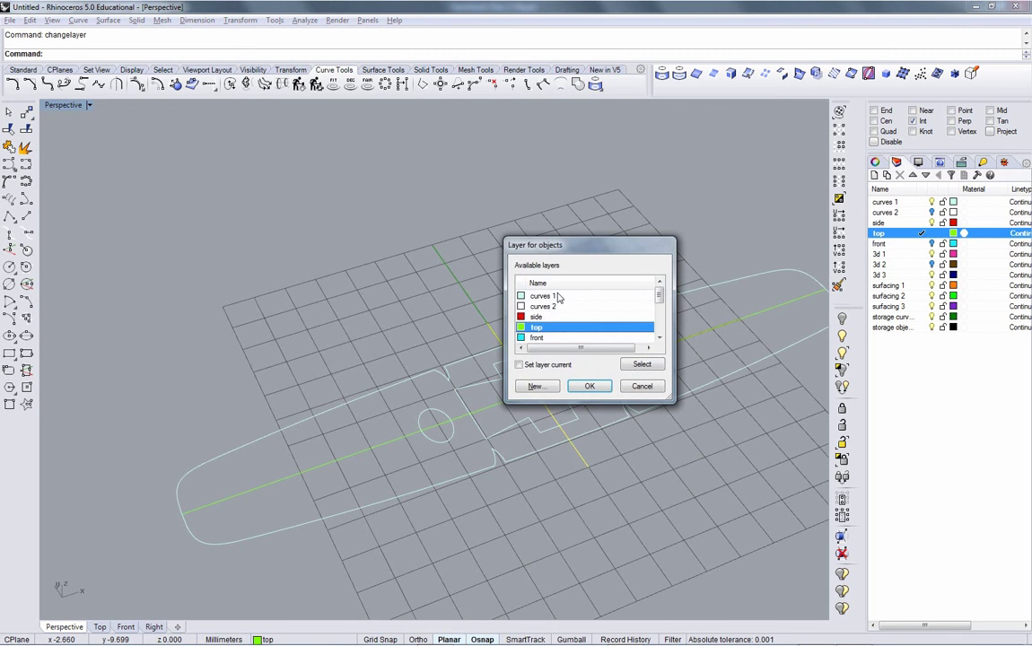
{"action": "left_click", "coordinate": [559, 296]}
{"action": "left_click", "coordinate": [593, 387]}
{"action": "right_click_drag", "start_coordinate": [647, 447], "coordinate": [644, 449]}
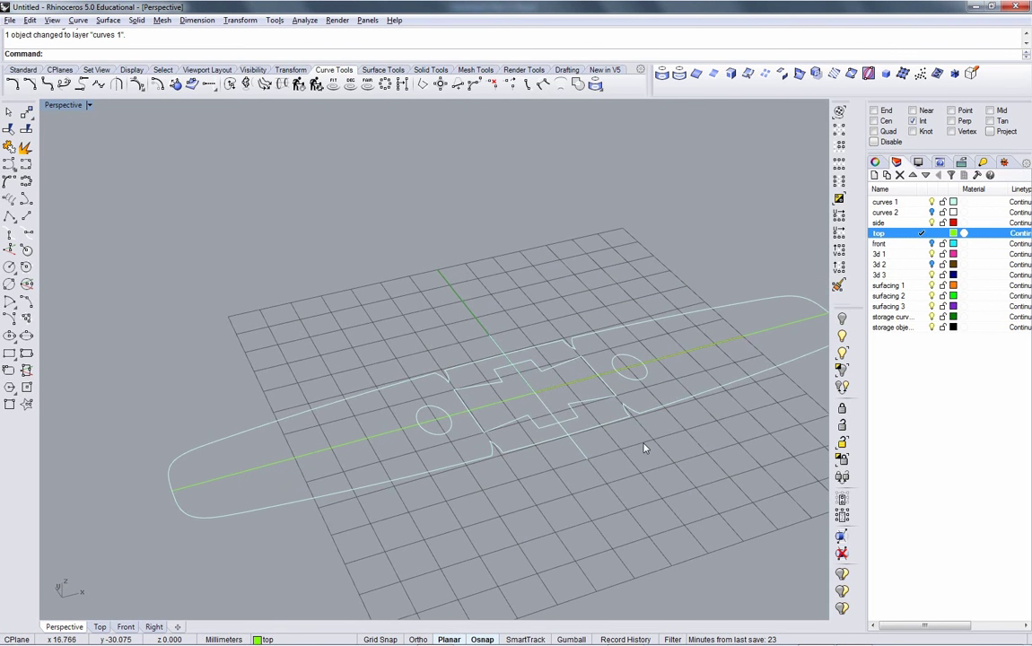